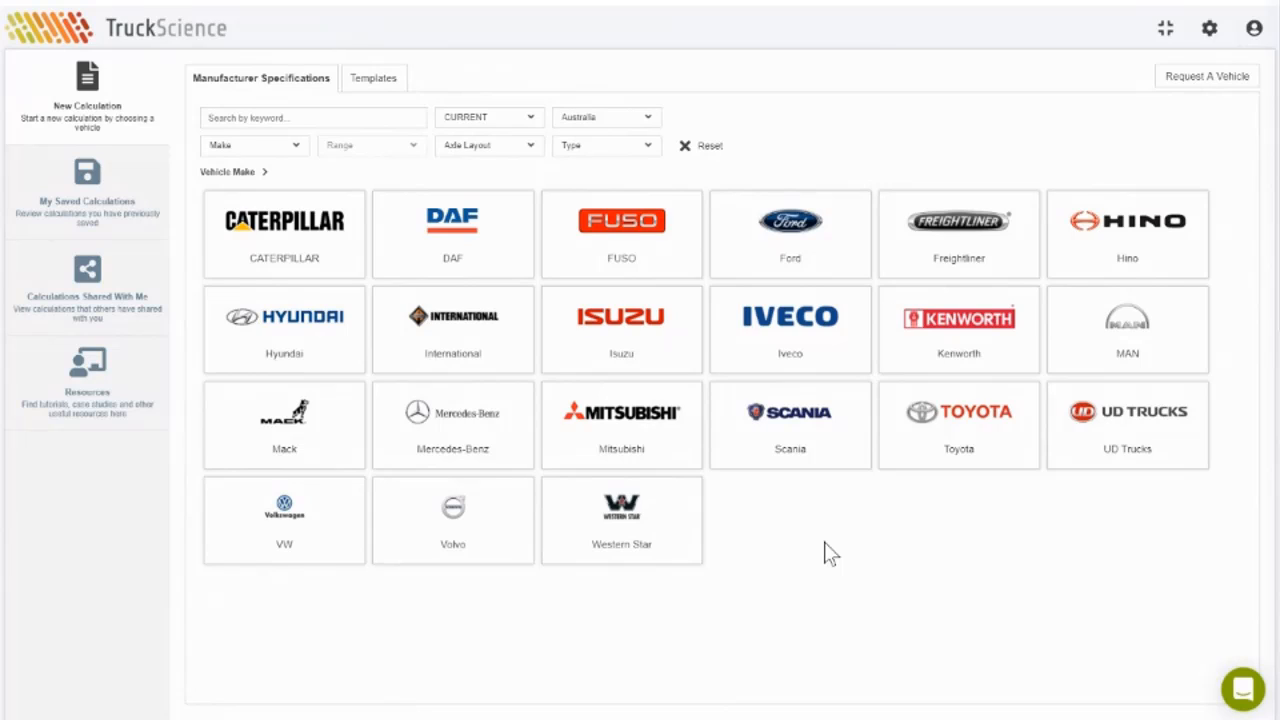
Step: Open the Country filter and toggle Australia off and back on
left_click(640, 434)
left_click(645, 120)
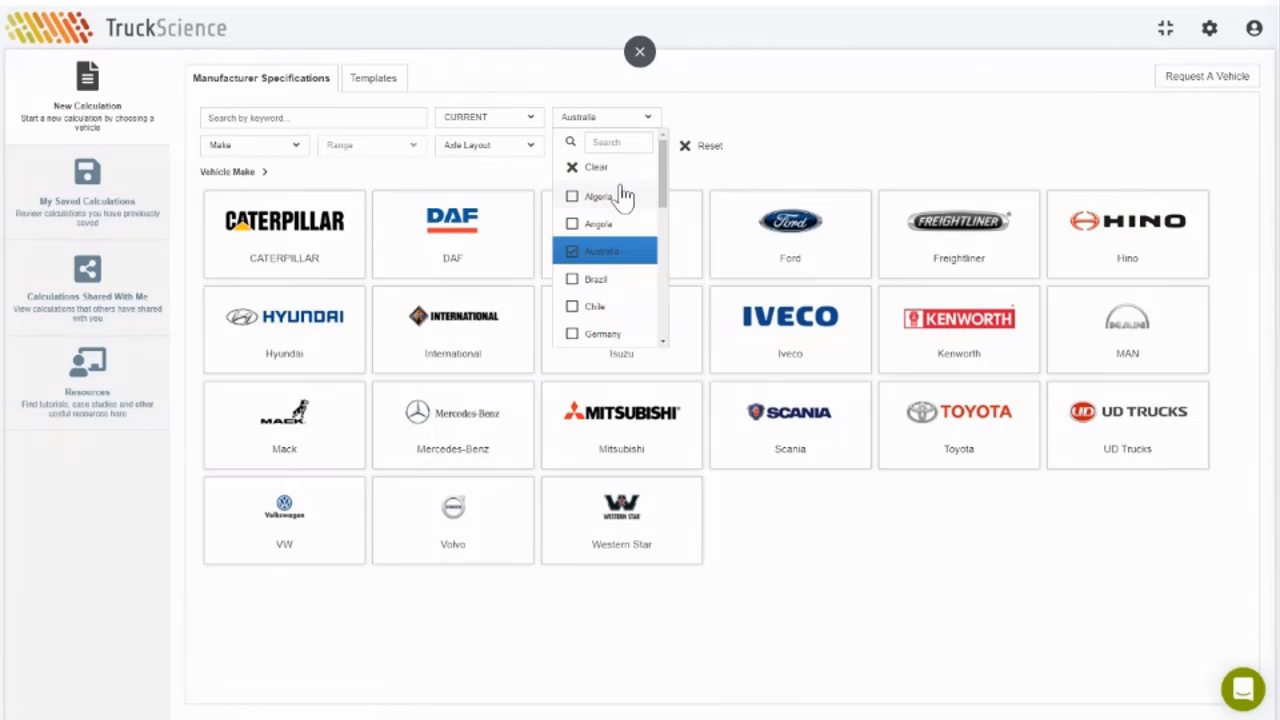
scroll(624, 212, "down", 1)
scroll(624, 212, "down", 5)
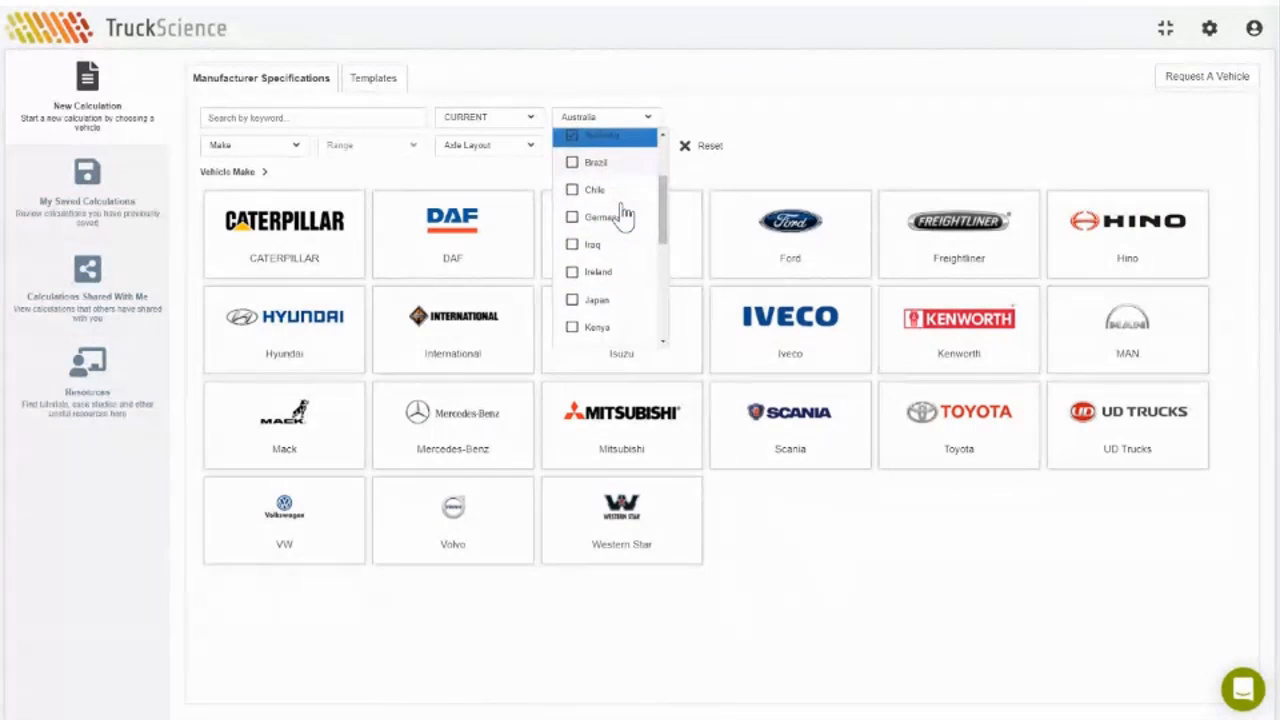
scroll(624, 212, "down", 5)
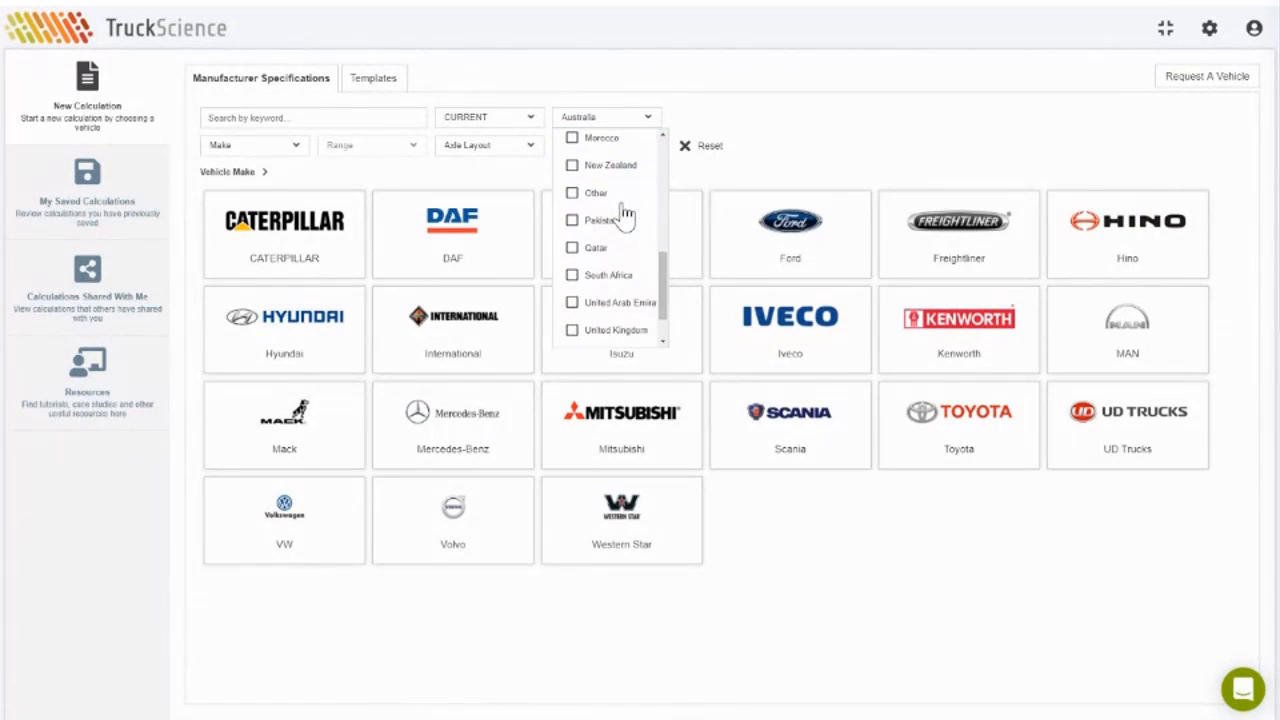
left_click_drag(660, 300, 672, 172)
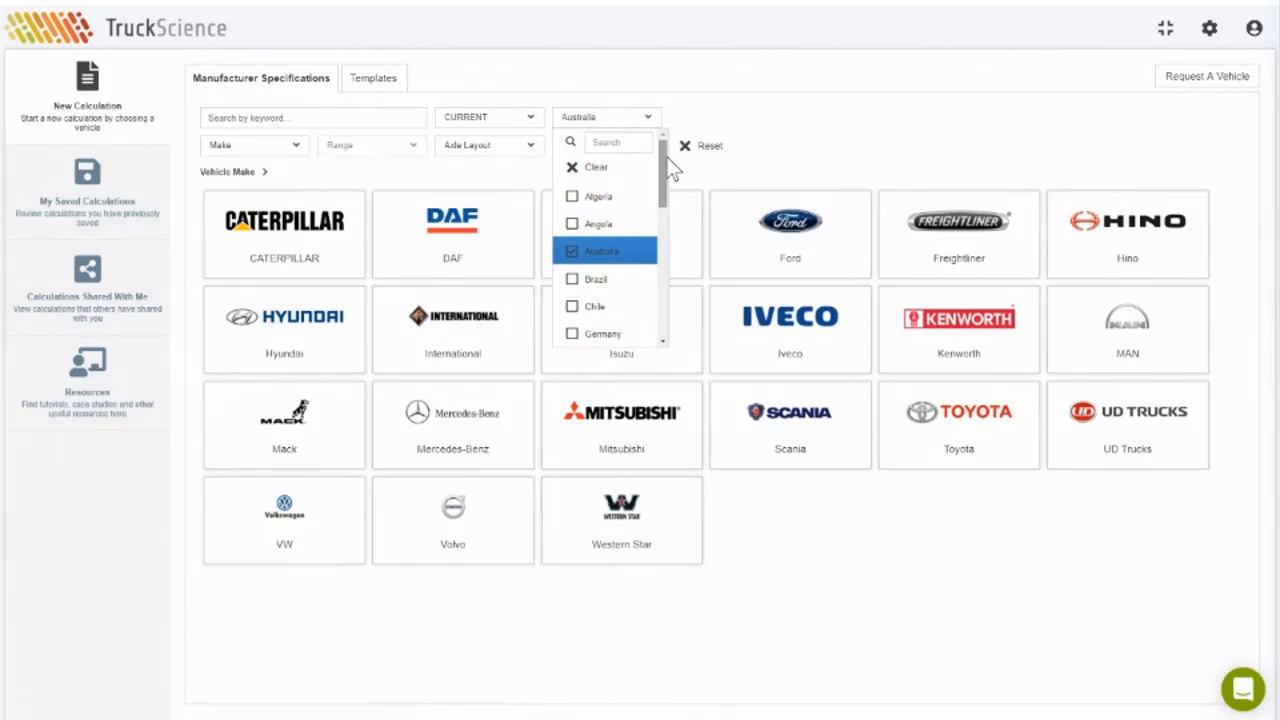
left_click(607, 255)
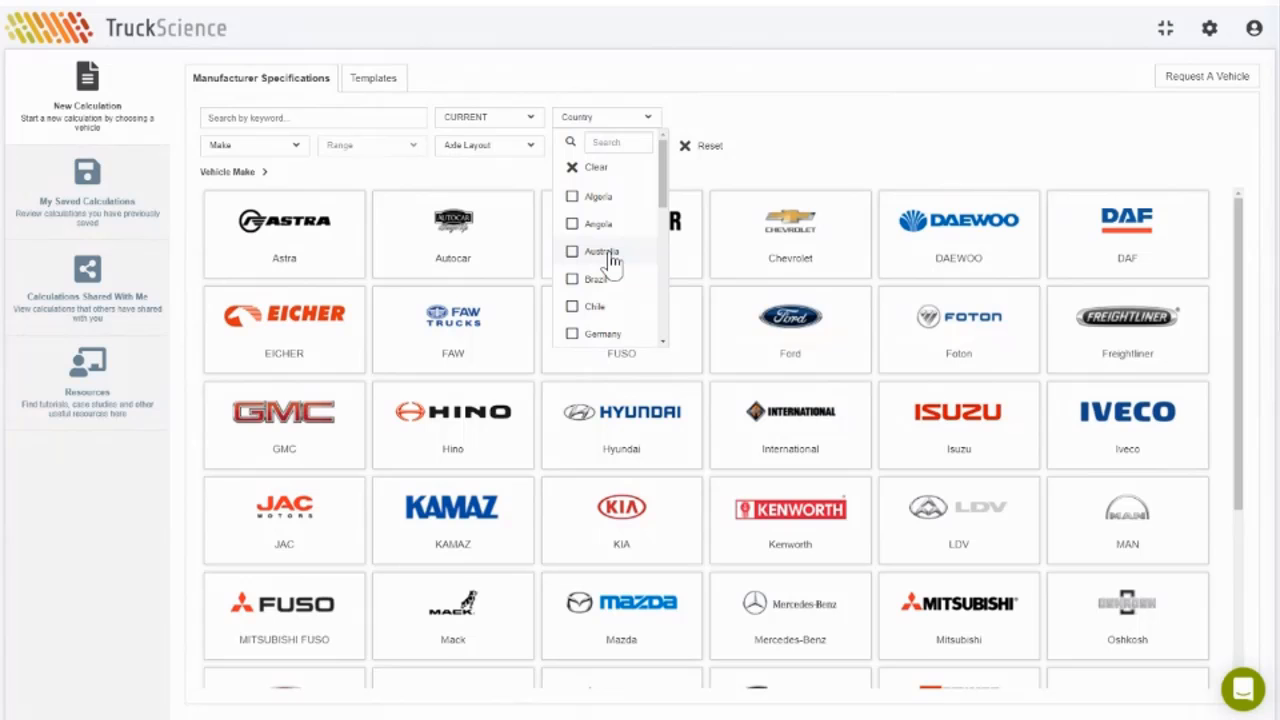
left_click(607, 255)
left_click(786, 140)
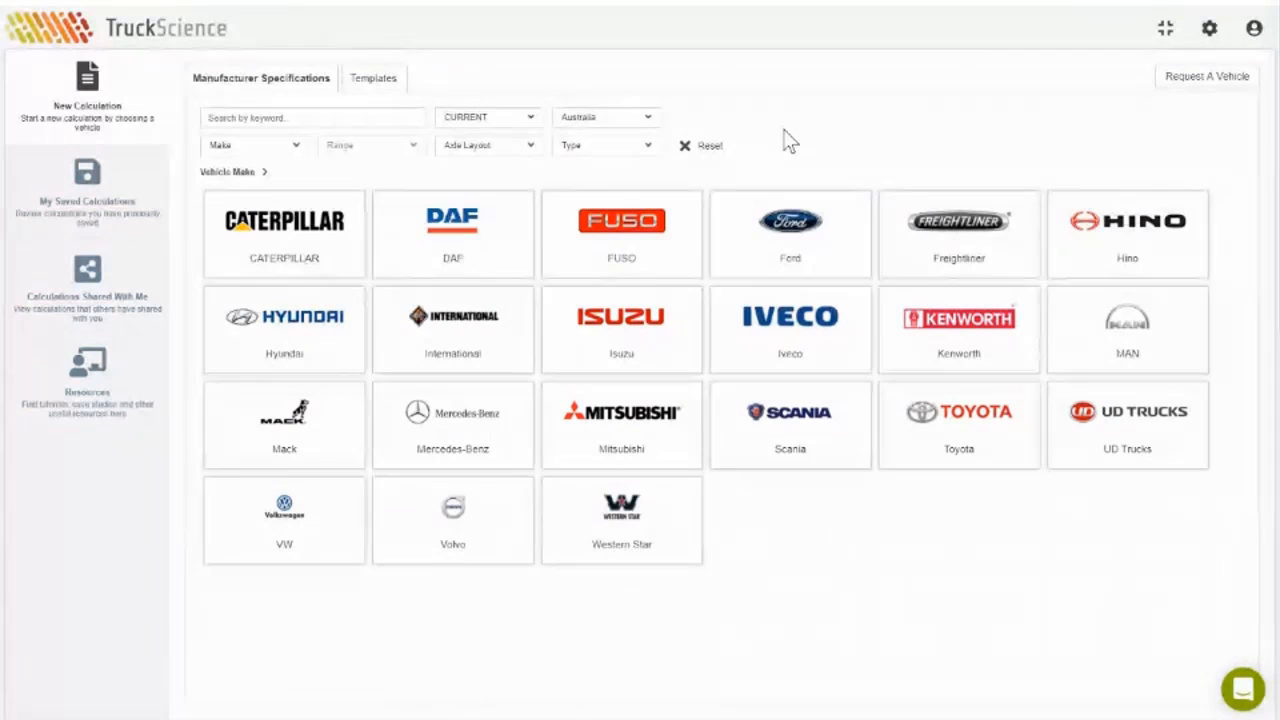
Step: Clear Australia to browse makes from every country, then reselect Australia
left_click(620, 121)
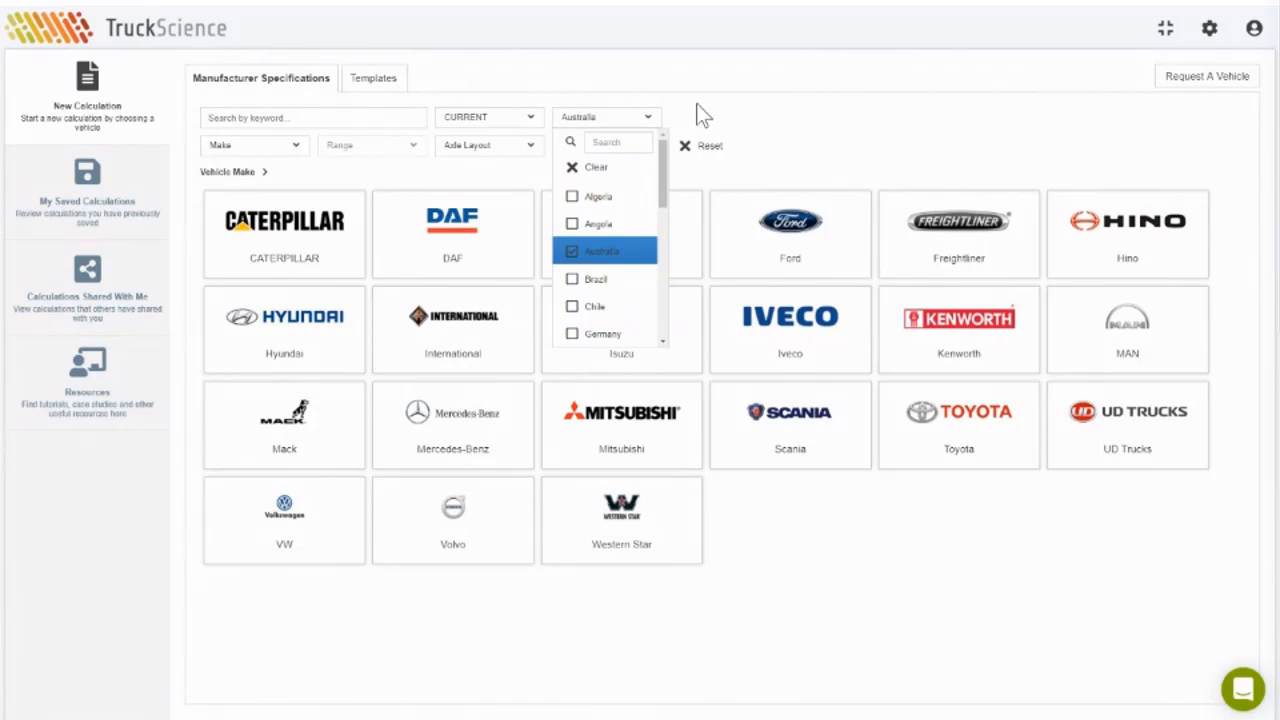
left_click(600, 254)
scroll(778, 397, "down", 1)
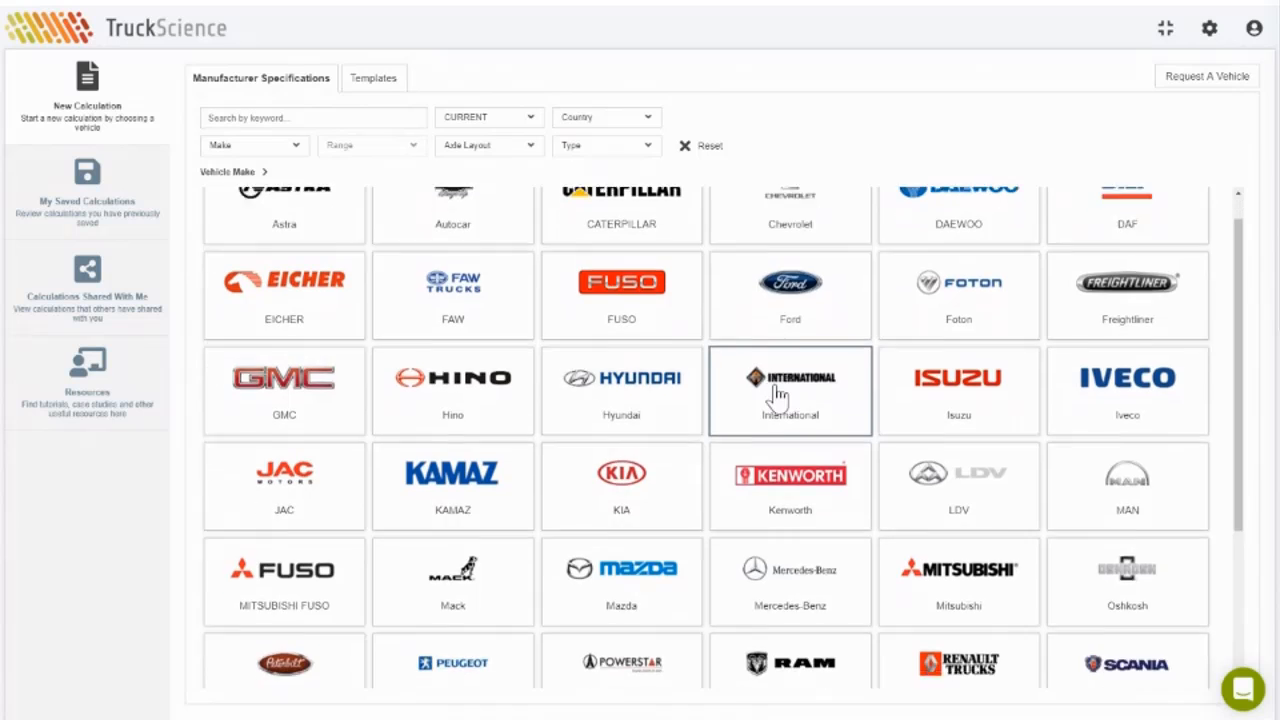
scroll(778, 397, "down", 3)
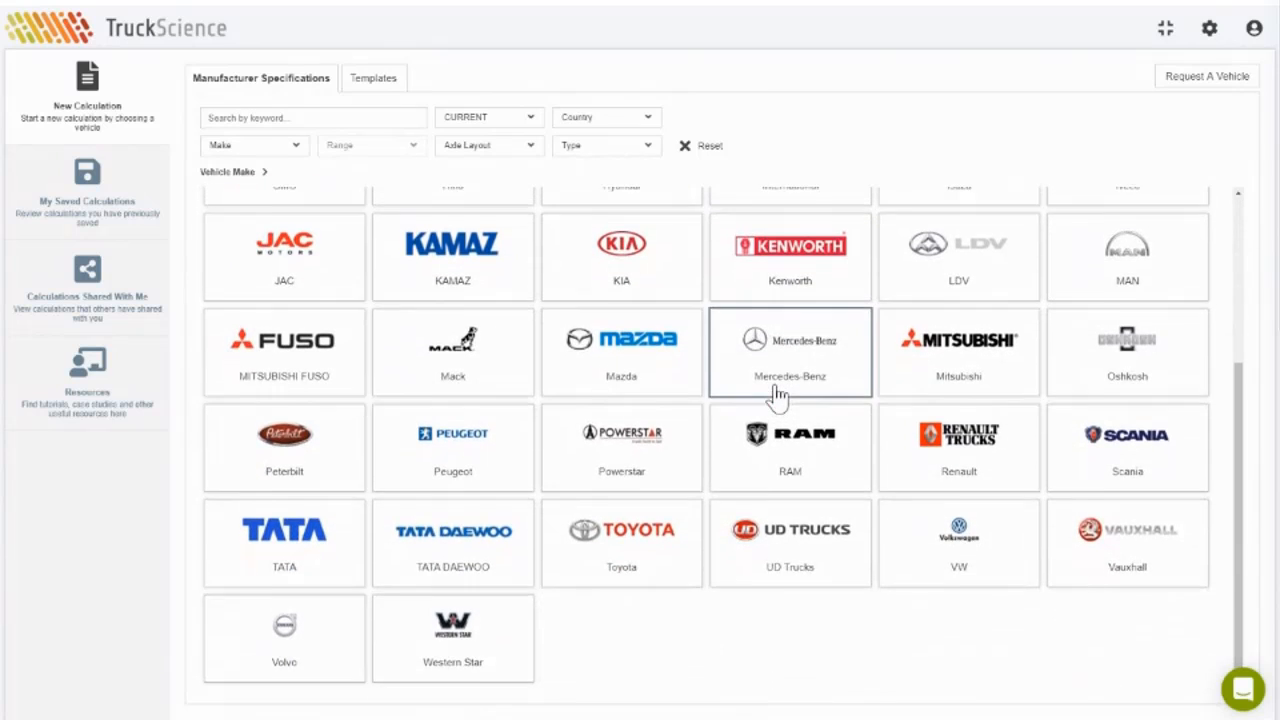
scroll(778, 397, "up", 4)
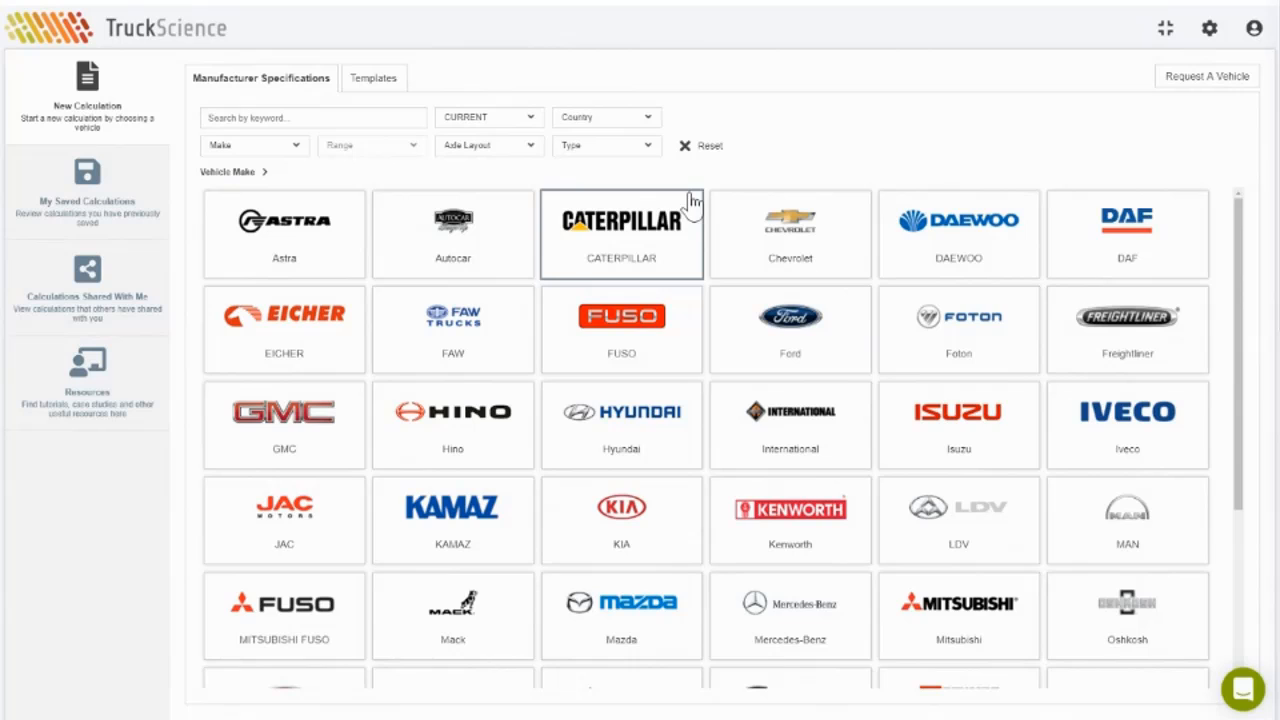
left_click(605, 117)
left_click(600, 250)
Step: Close the Country list with Australia checked so only Australian makes are listed
left_click(764, 140)
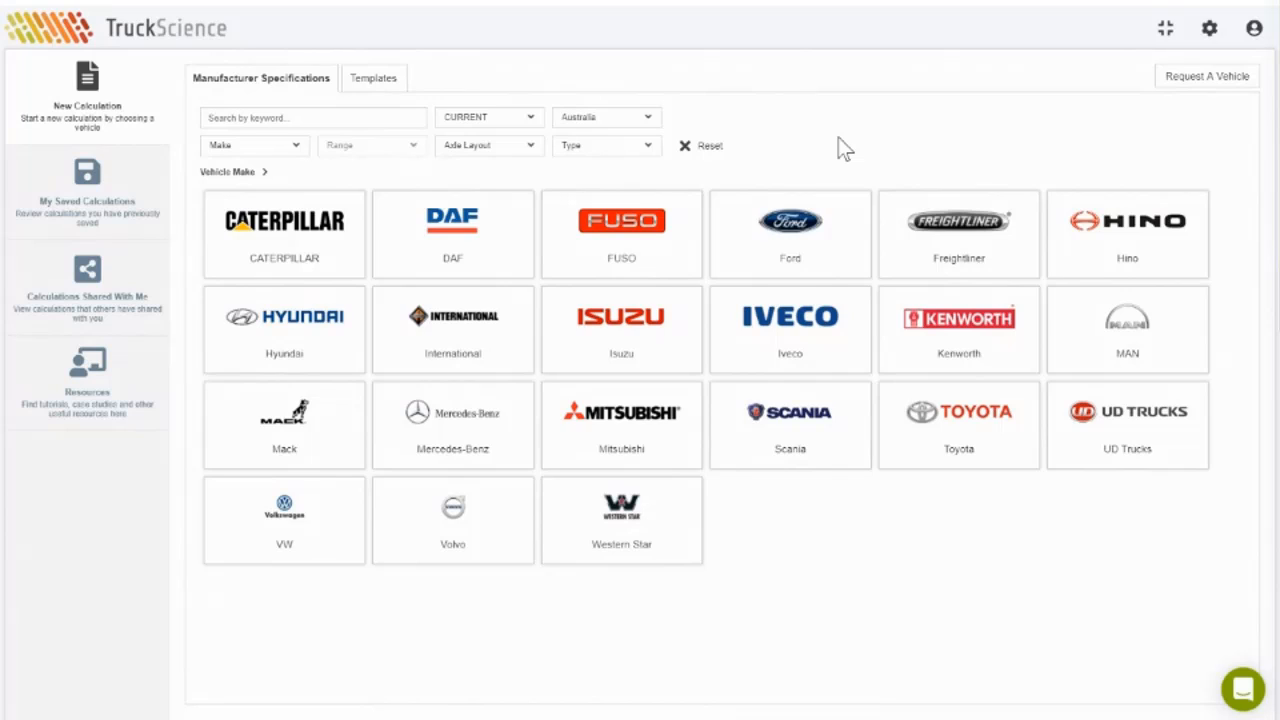
Step: Select the Iveco make and search vehicles by the keyword 'eurocargo'
left_click(790, 350)
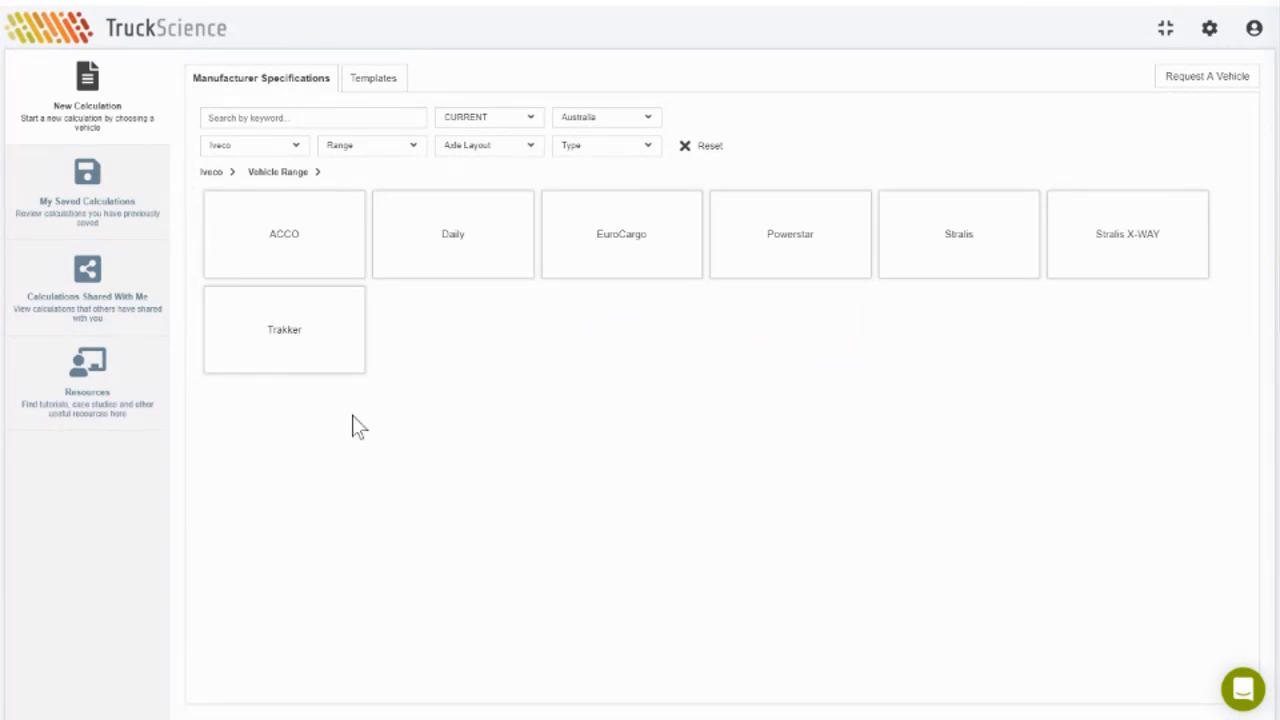
left_click(261, 117)
type("eurocargo")
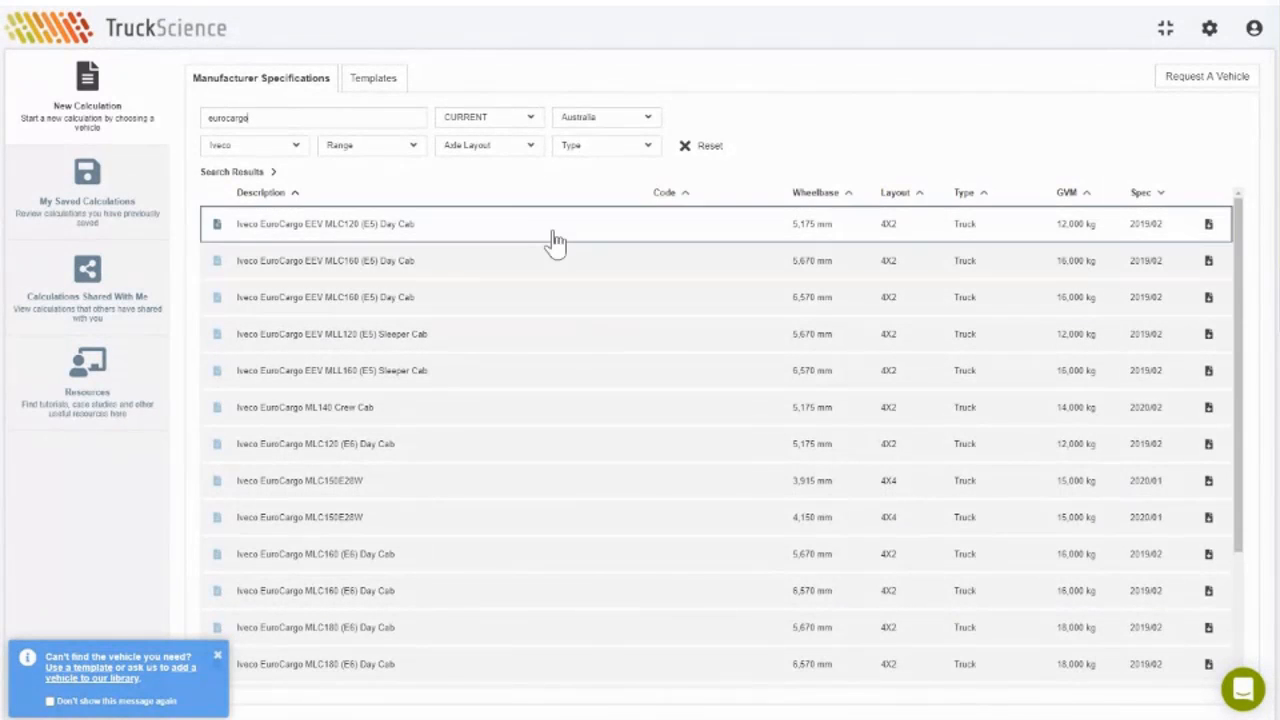
Step: Filter results to 4X2 axle layout and EuroCargo range, then open the MLL120 (E5) Sleeper Cab
left_click(509, 153)
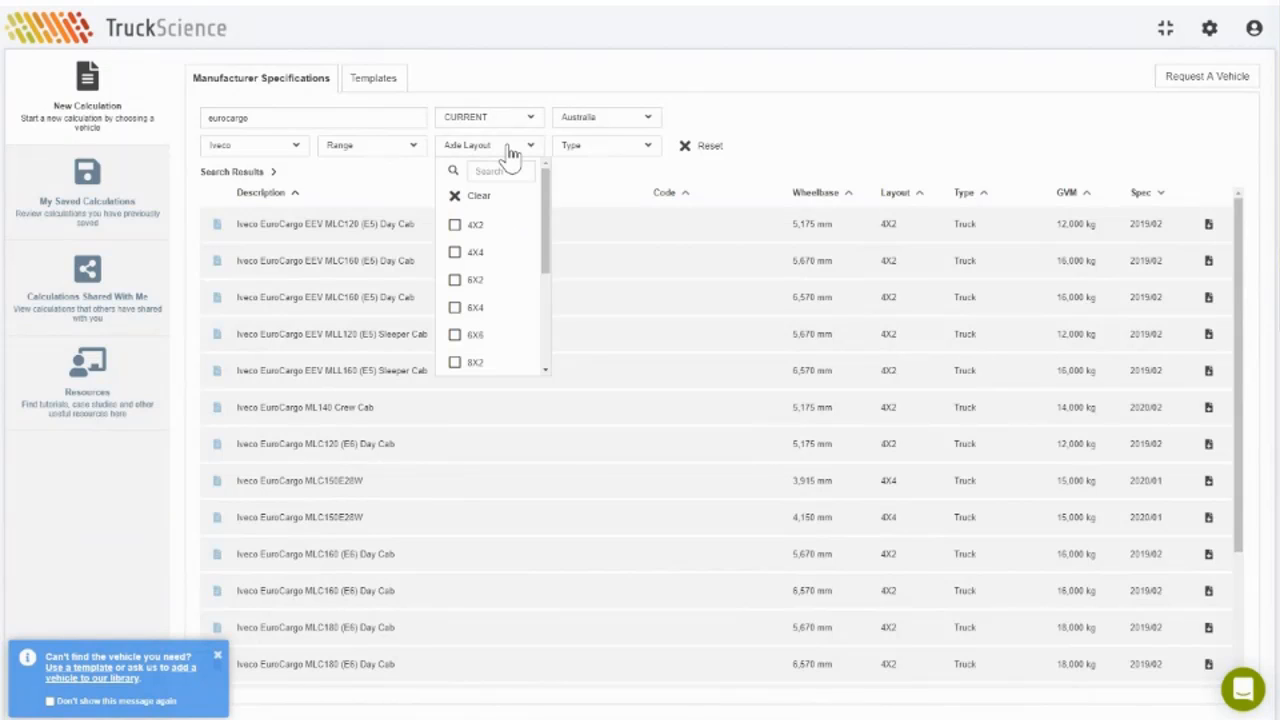
left_click(495, 224)
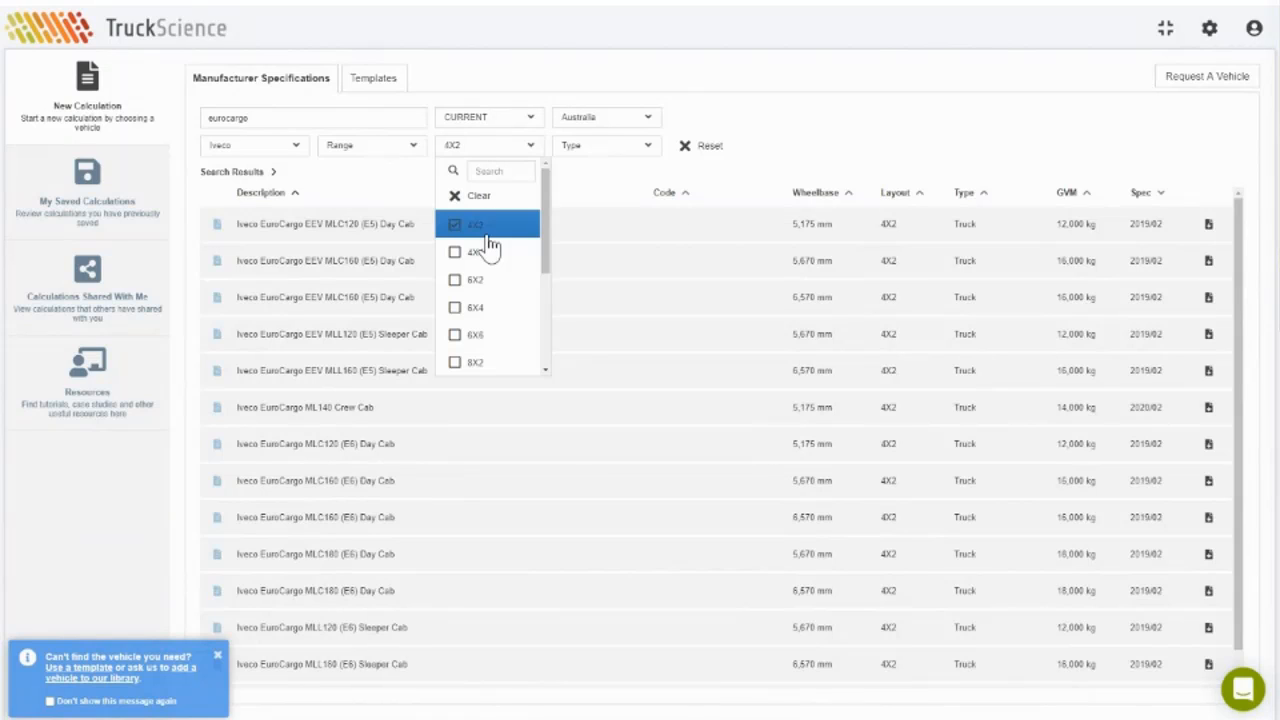
left_click(381, 150)
left_click(371, 338)
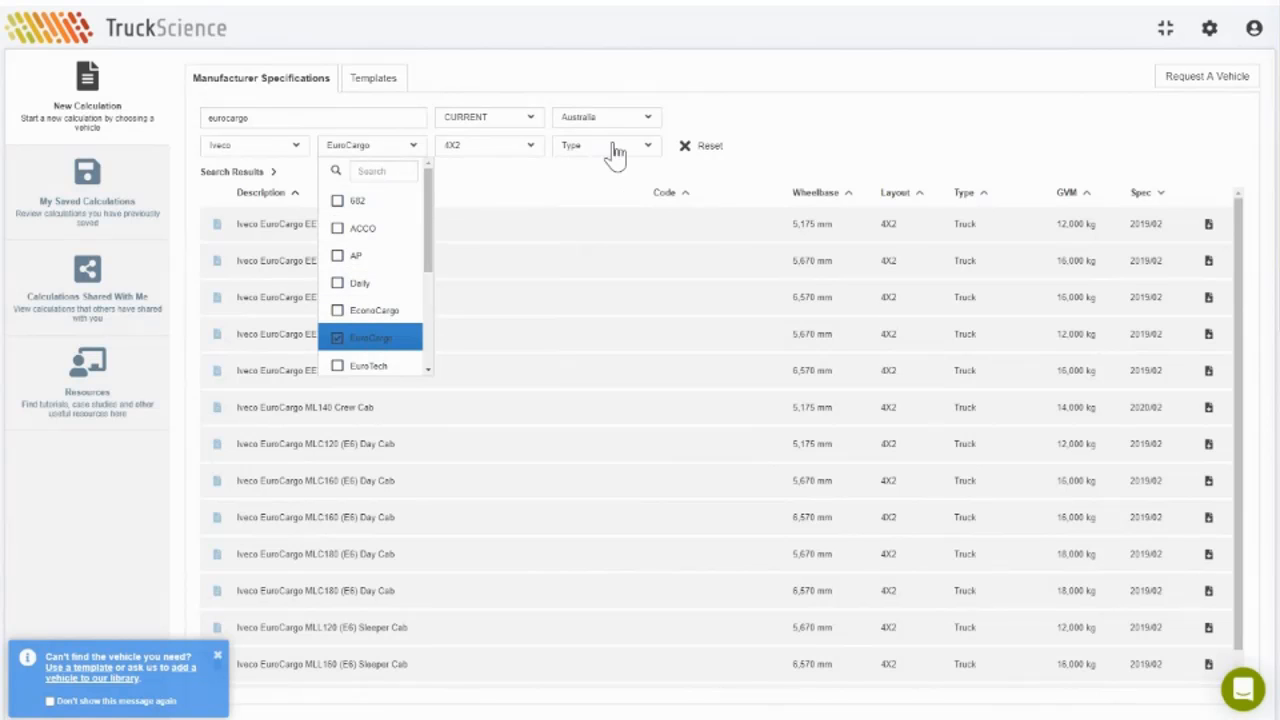
left_click(576, 189)
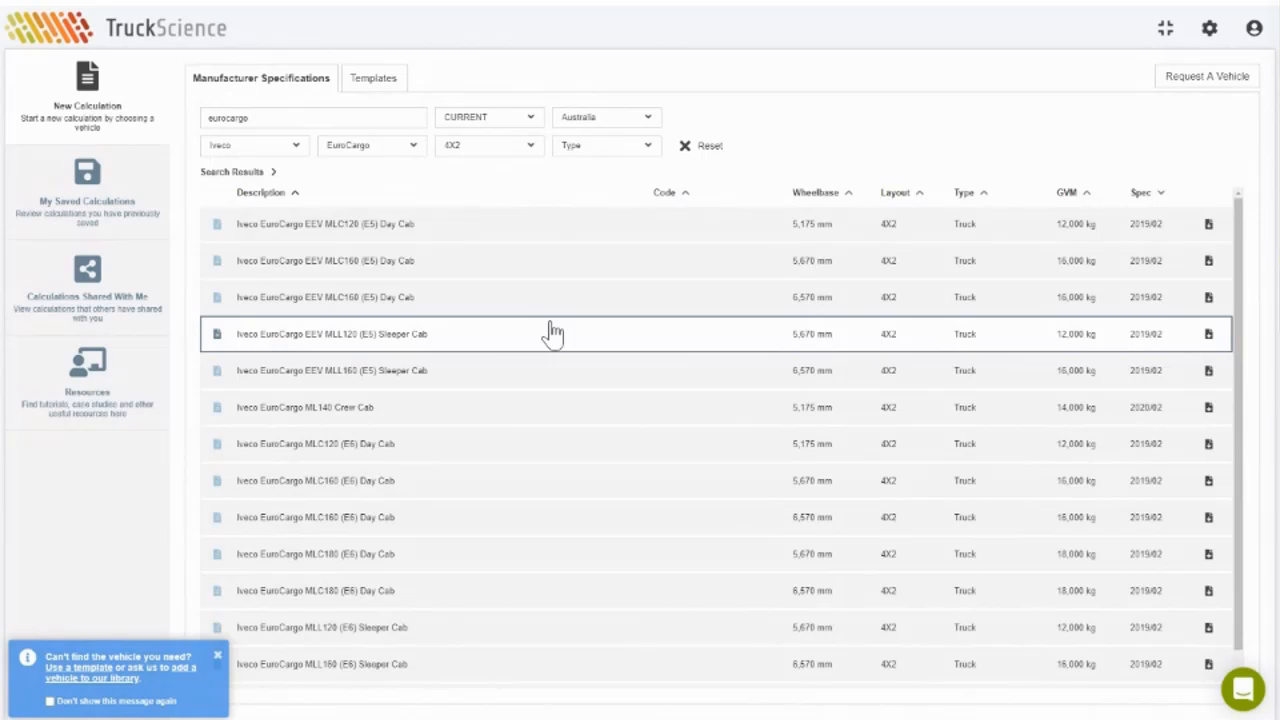
left_click(389, 340)
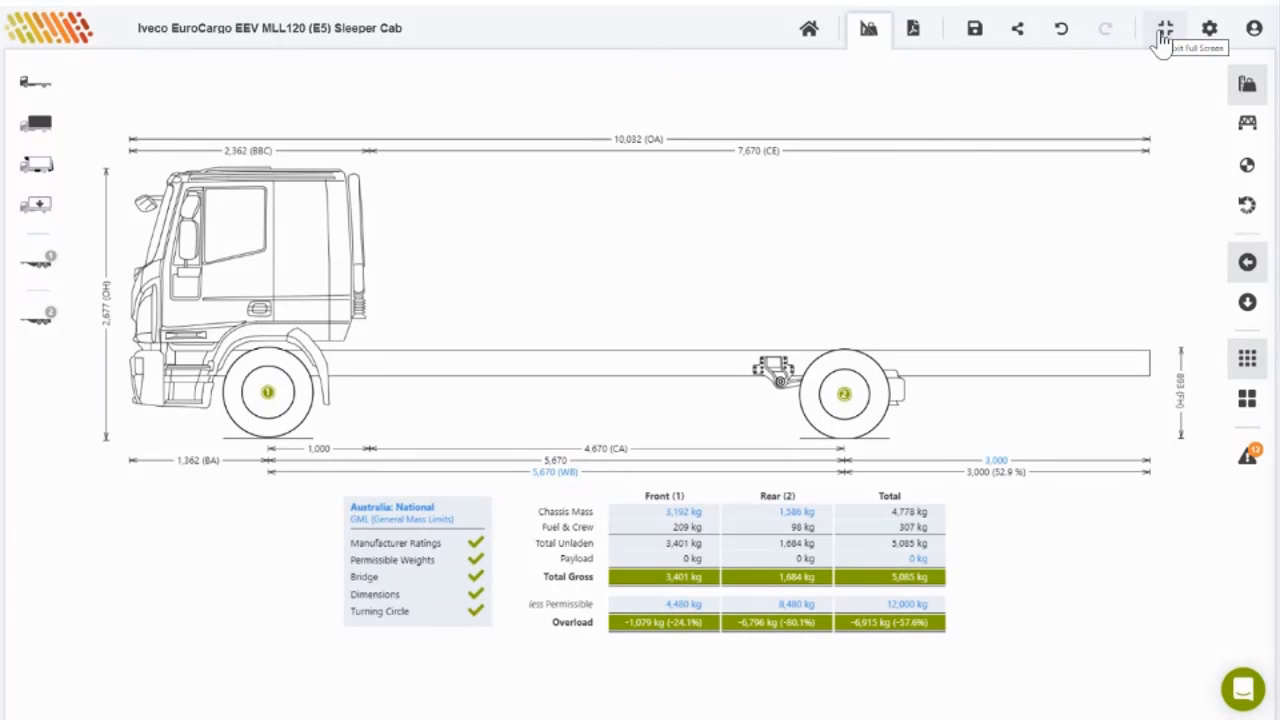
left_click(1207, 40)
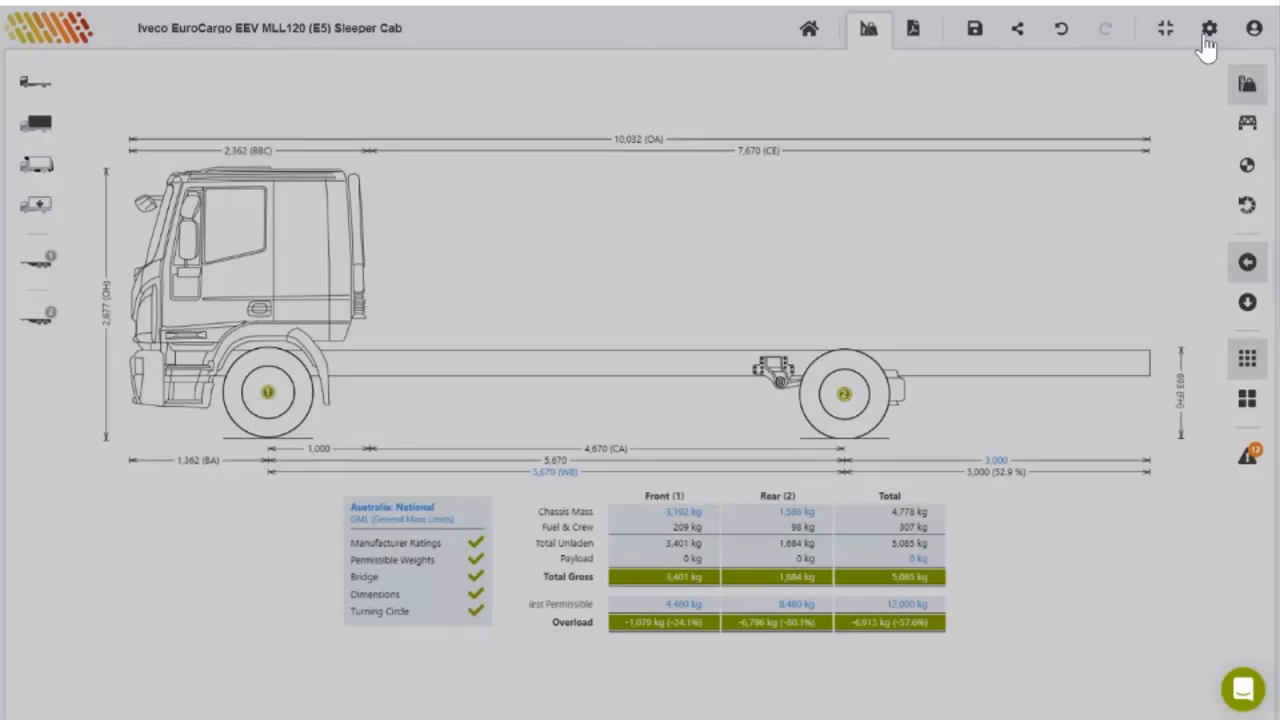
left_click(828, 488)
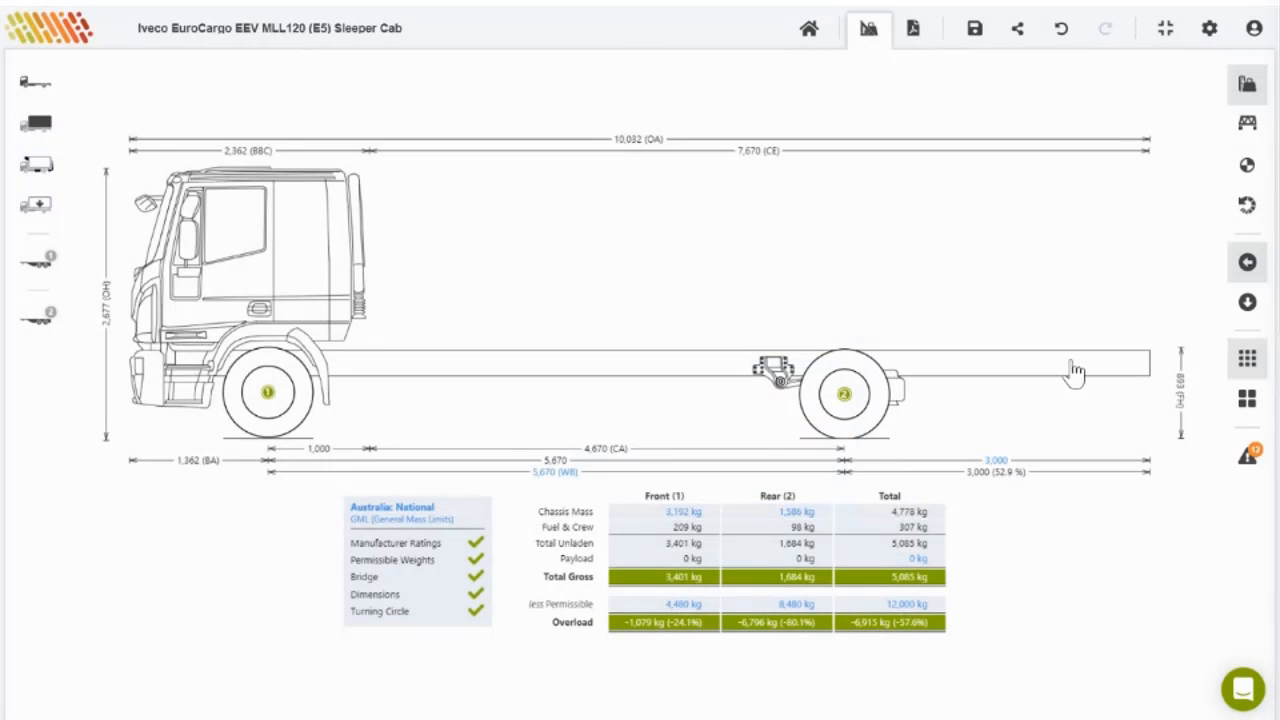
left_click(1254, 28)
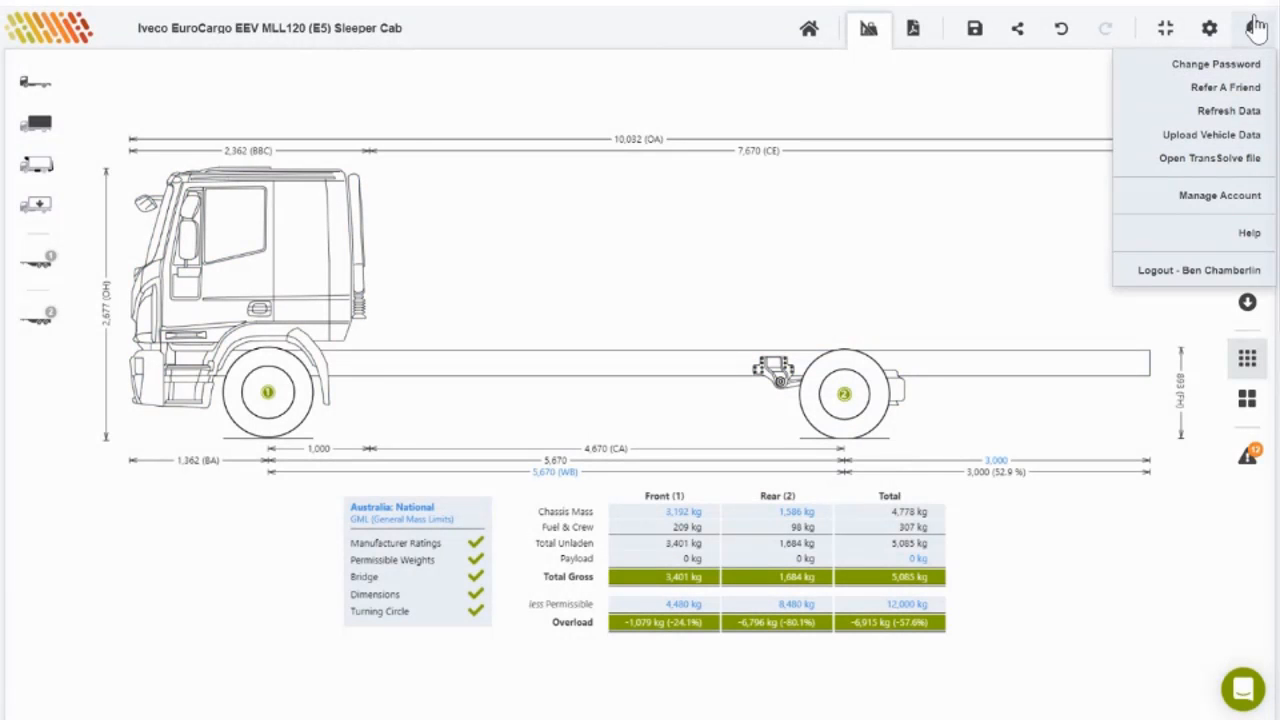
left_click(1218, 150)
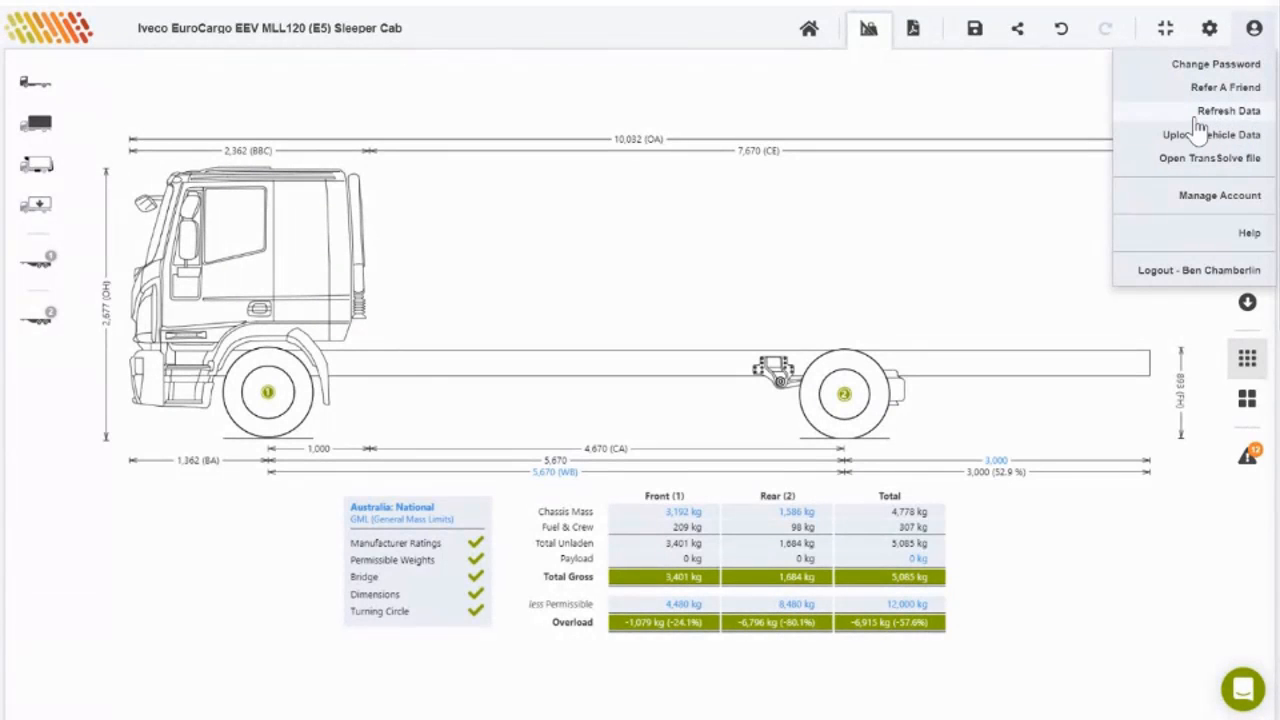
left_click(1060, 228)
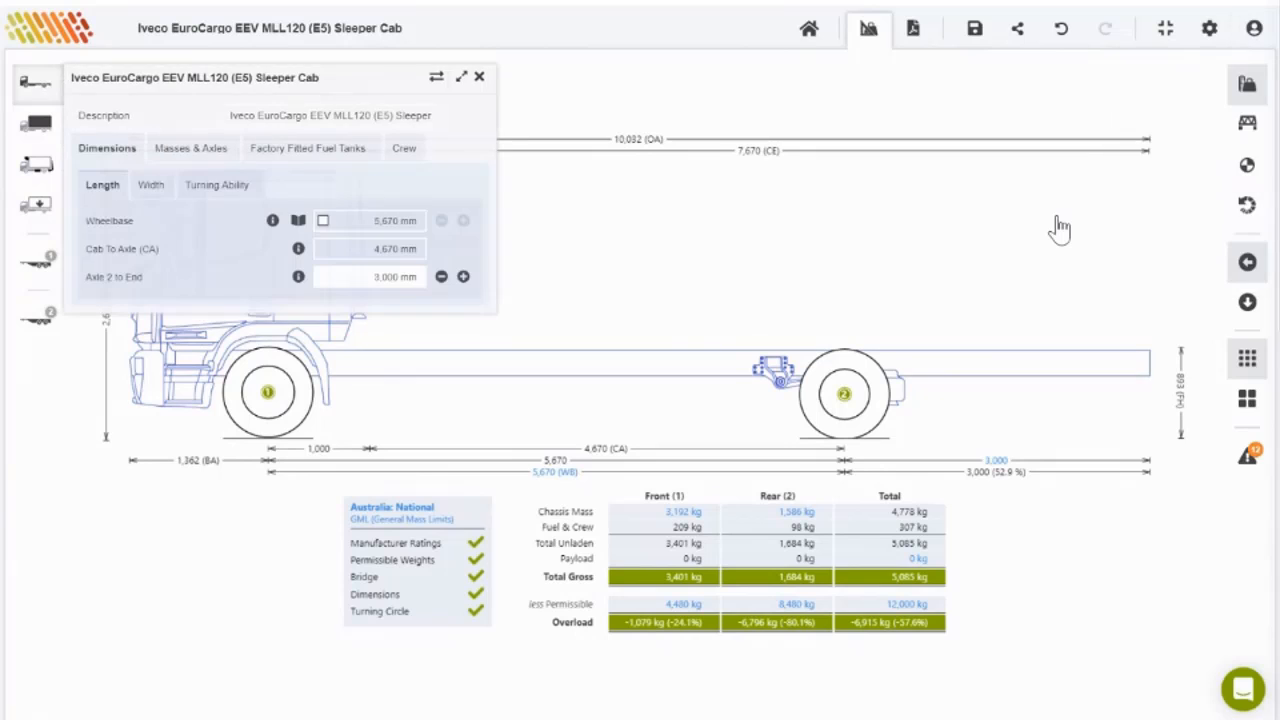
left_click(480, 78)
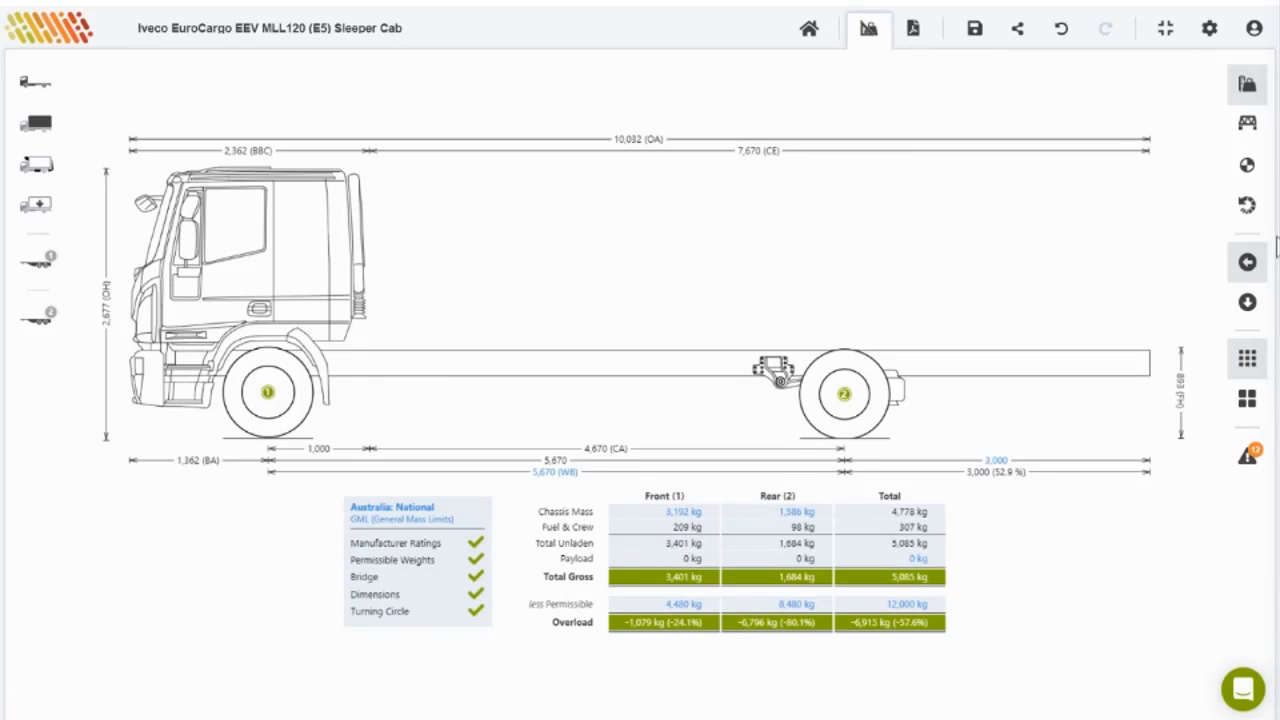
Step: Switch the mass table to Fuel & Crew, then back to the Summary view
left_click(1240, 88)
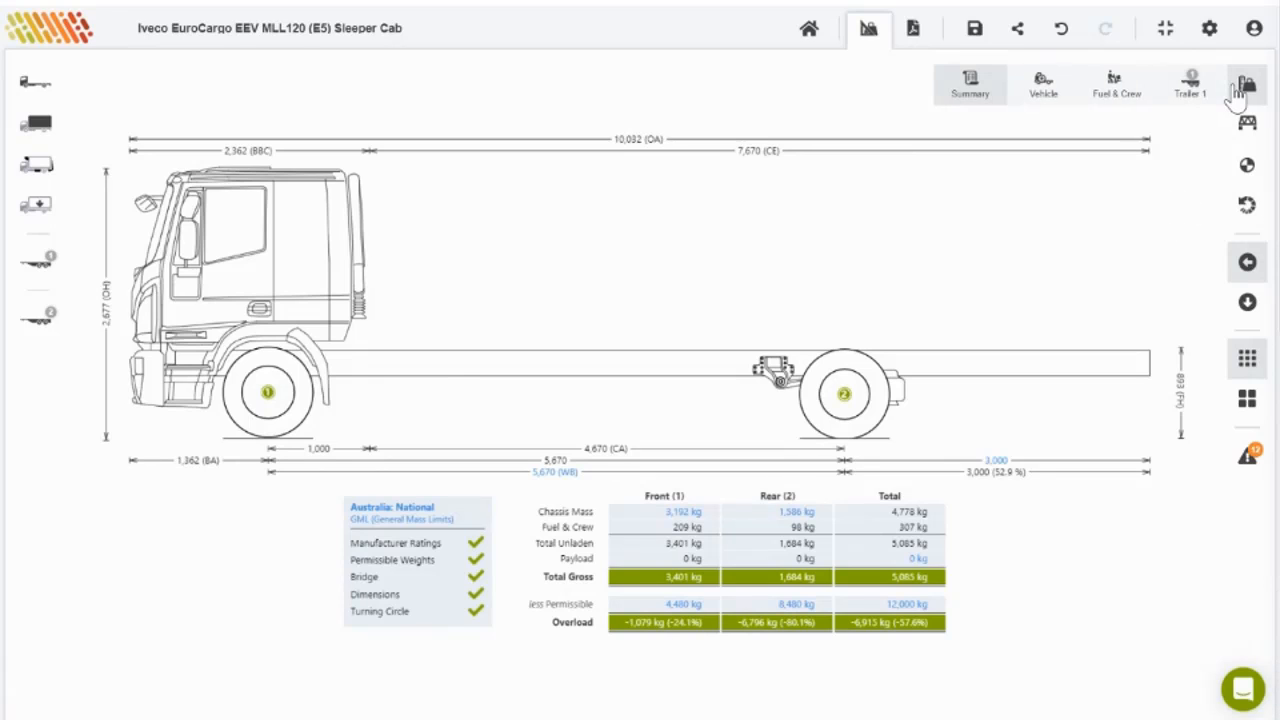
left_click(1110, 91)
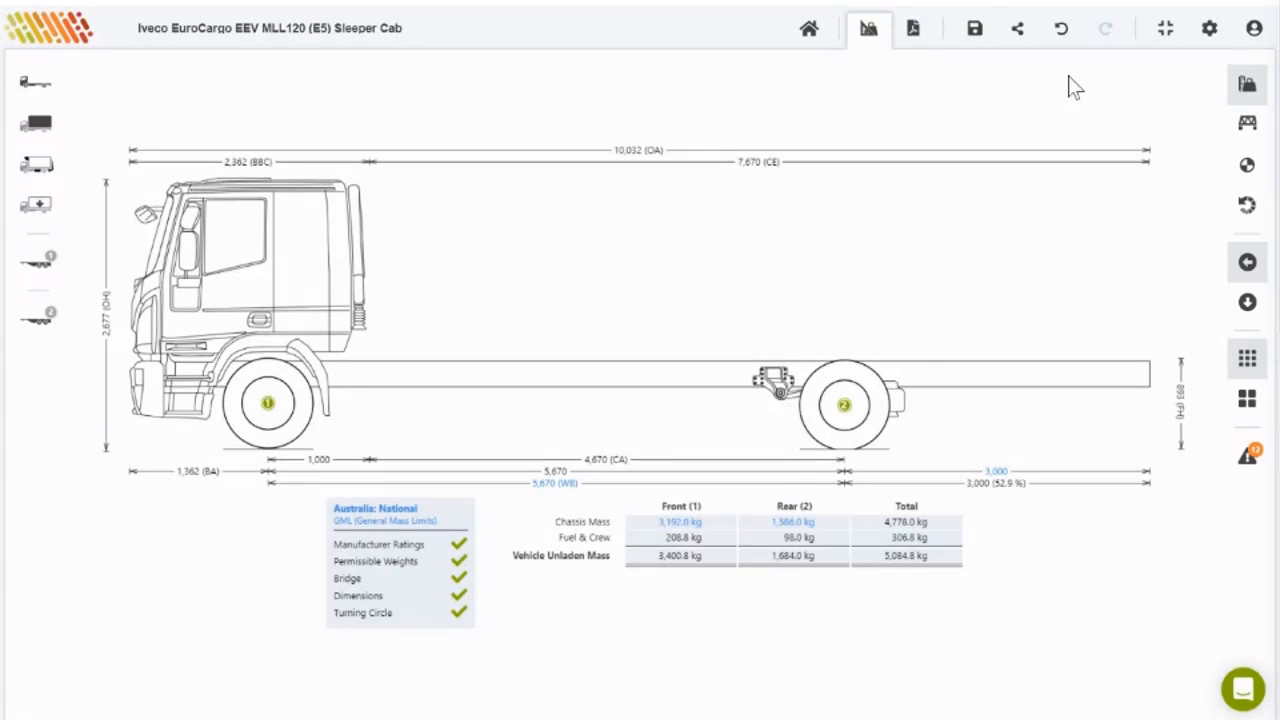
left_click(1247, 85)
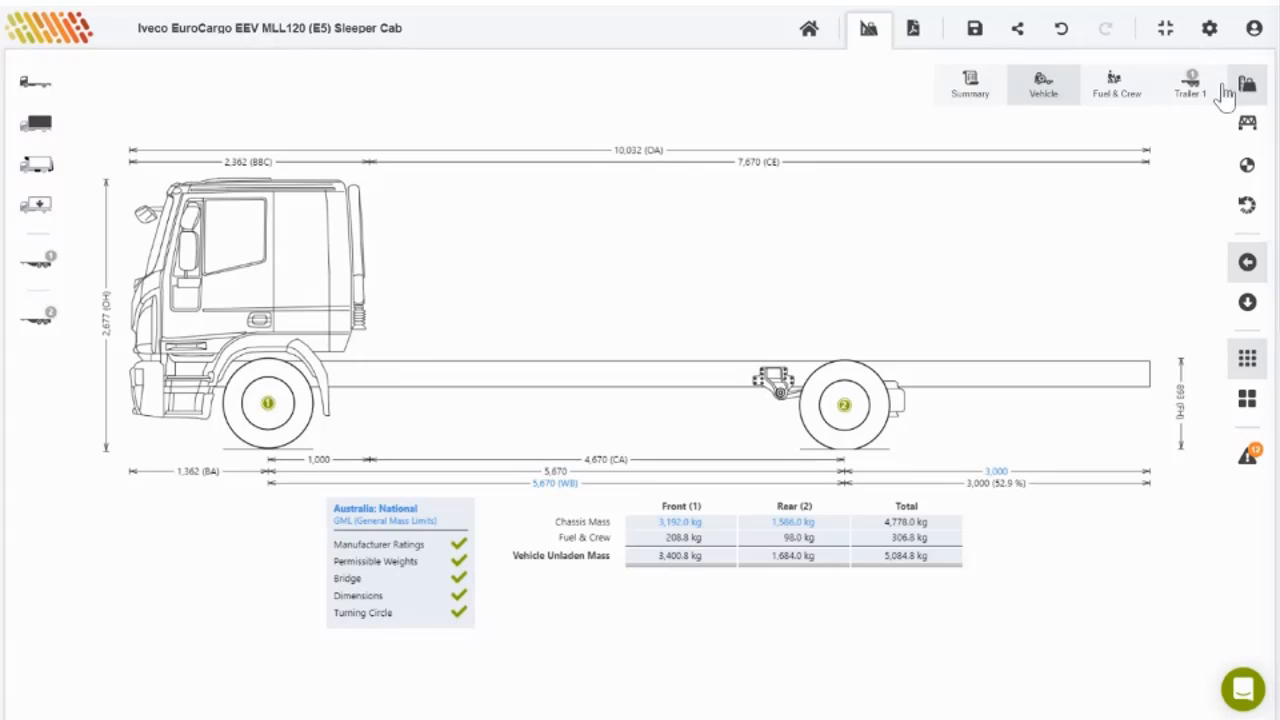
left_click(1115, 88)
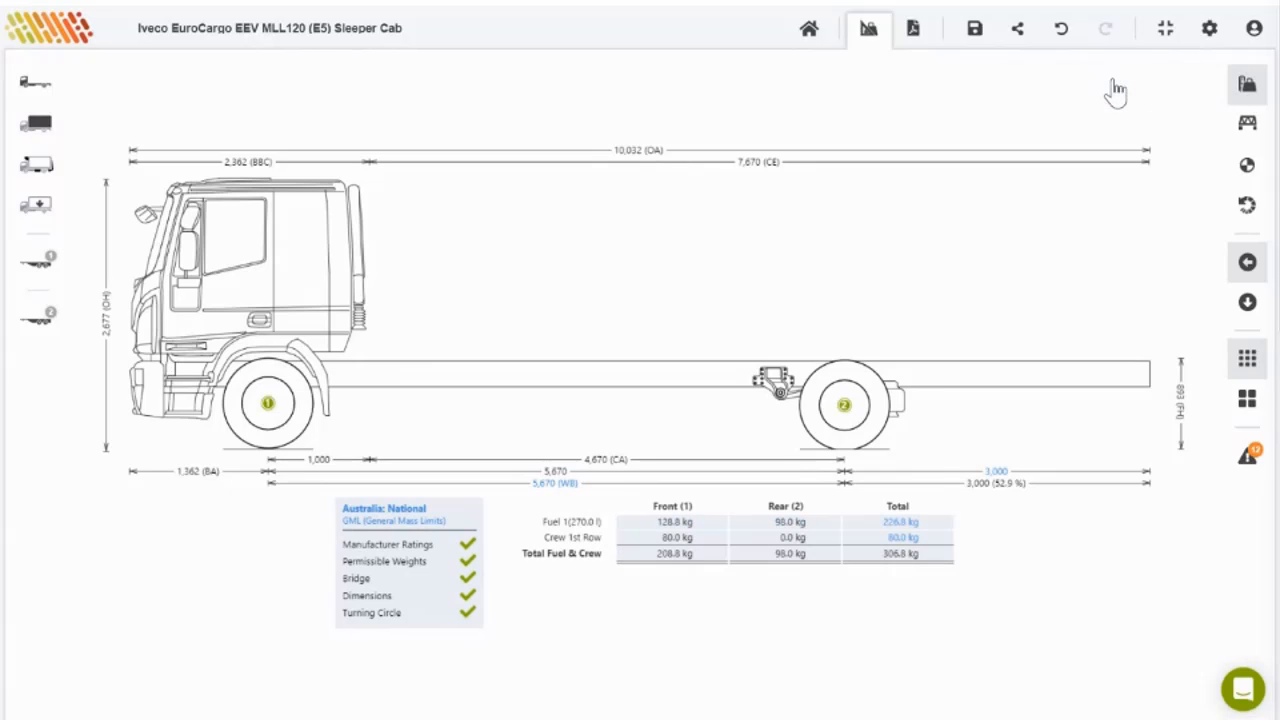
left_click(1240, 87)
left_click(1246, 88)
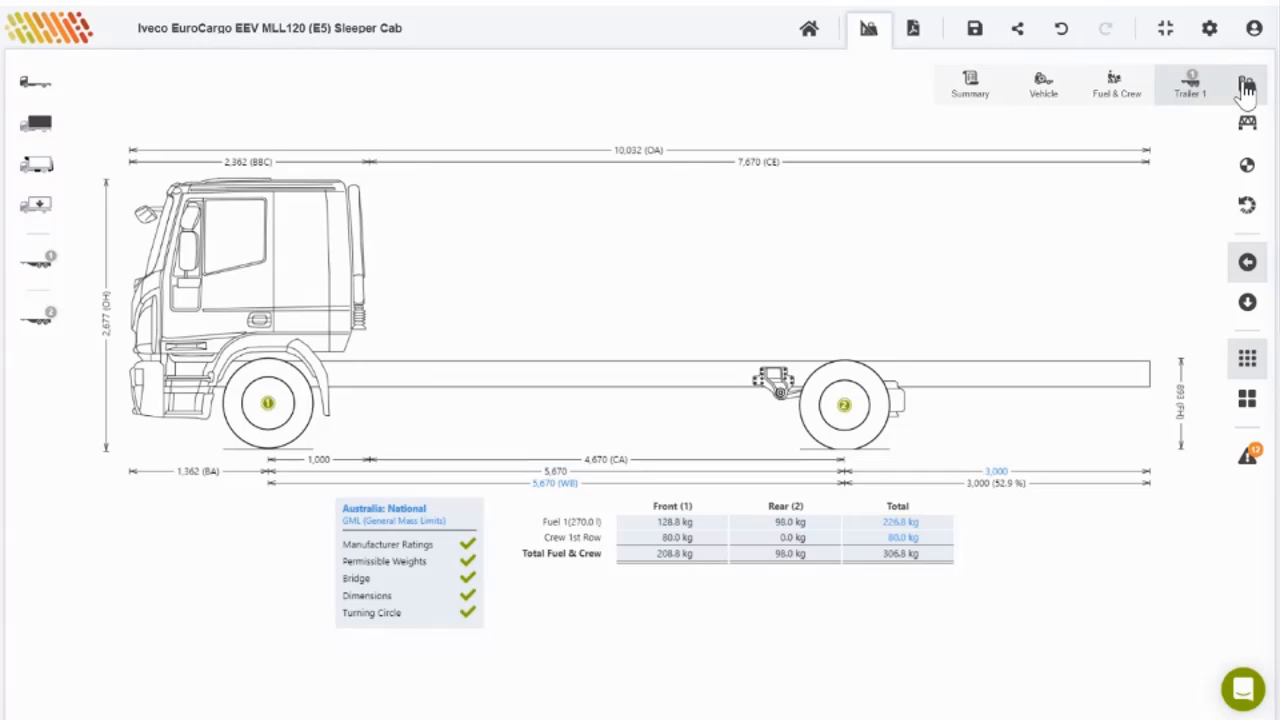
left_click(971, 91)
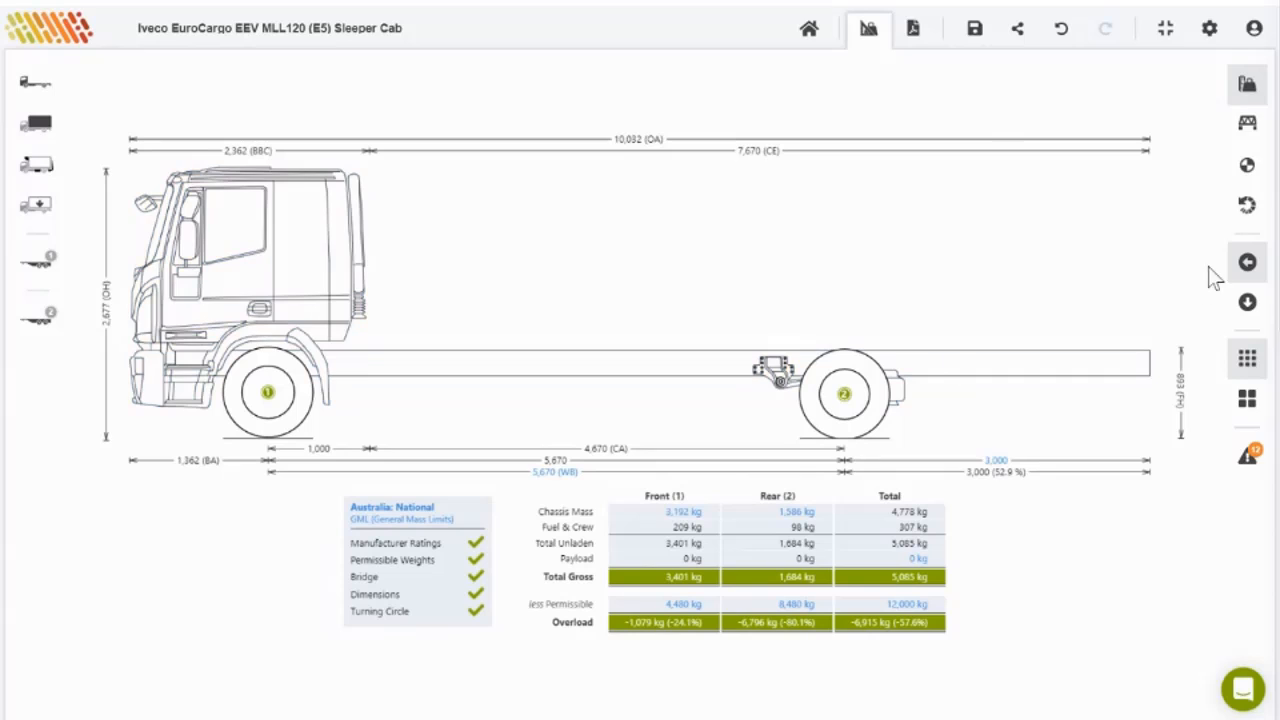
Step: Show the bridge view, then the centre-of-gravity diagram marking the 5,085 kg overall point
left_click(1247, 127)
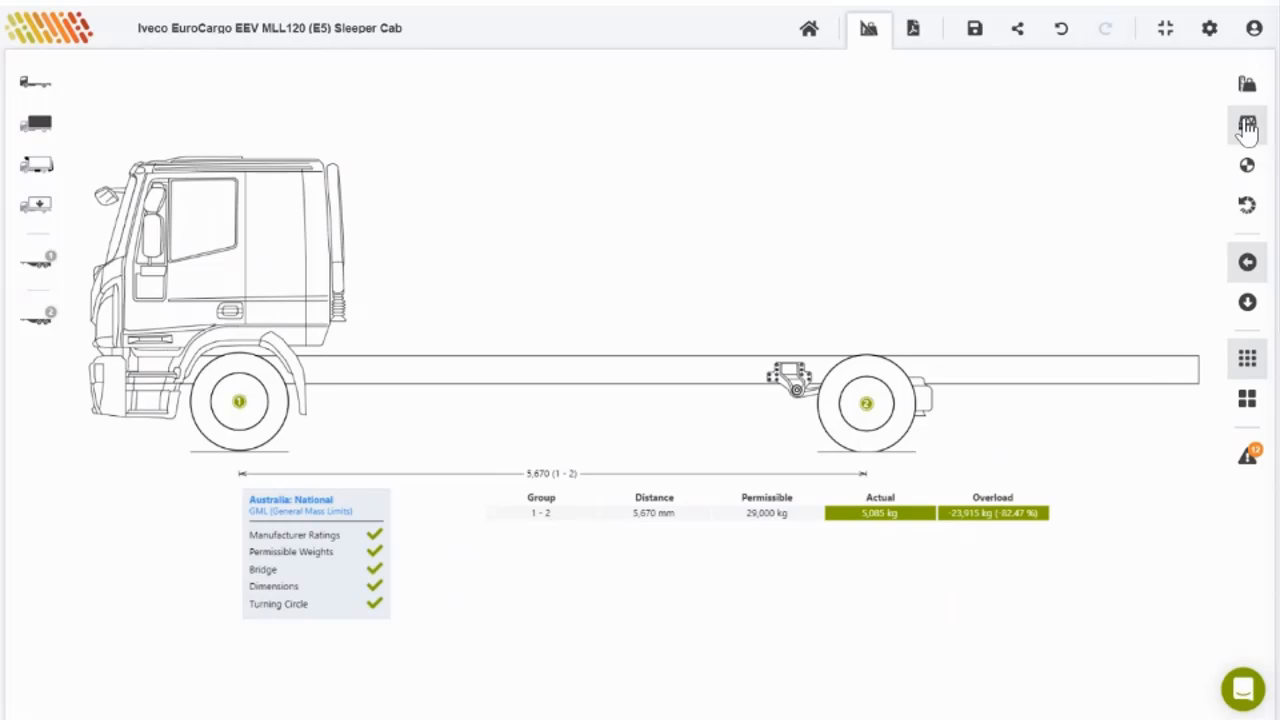
left_click(1247, 180)
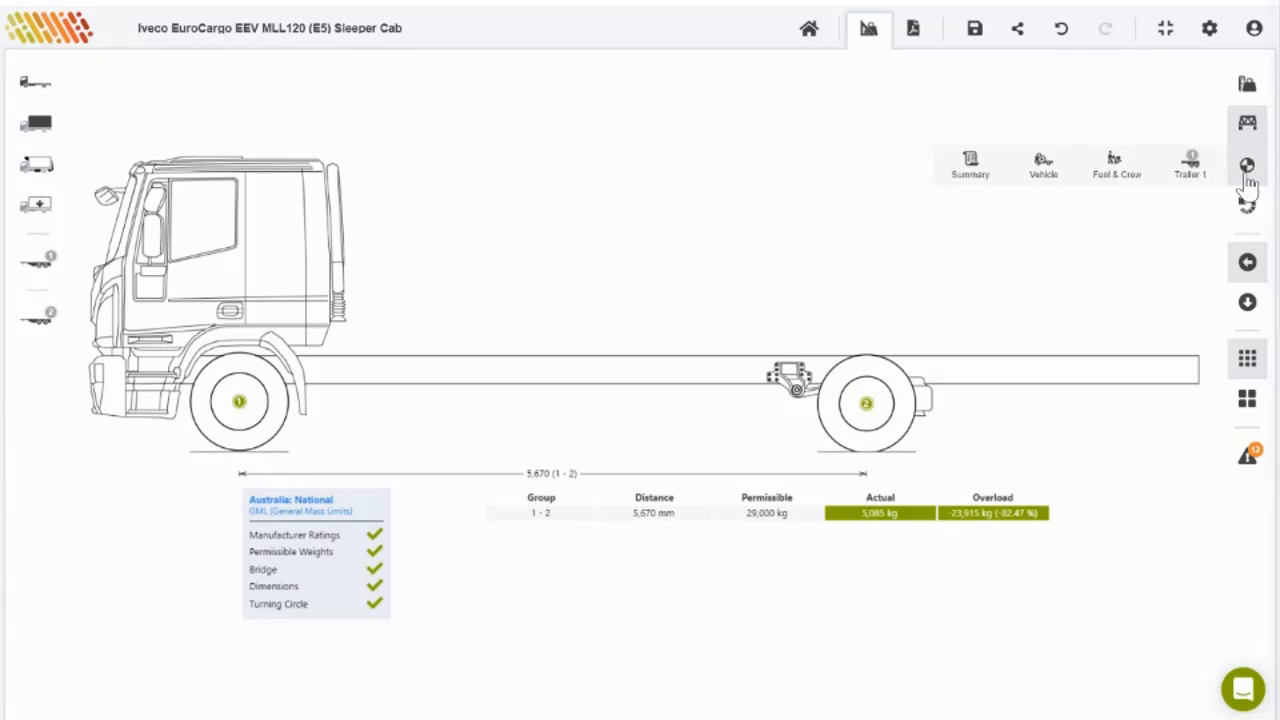
left_click(973, 180)
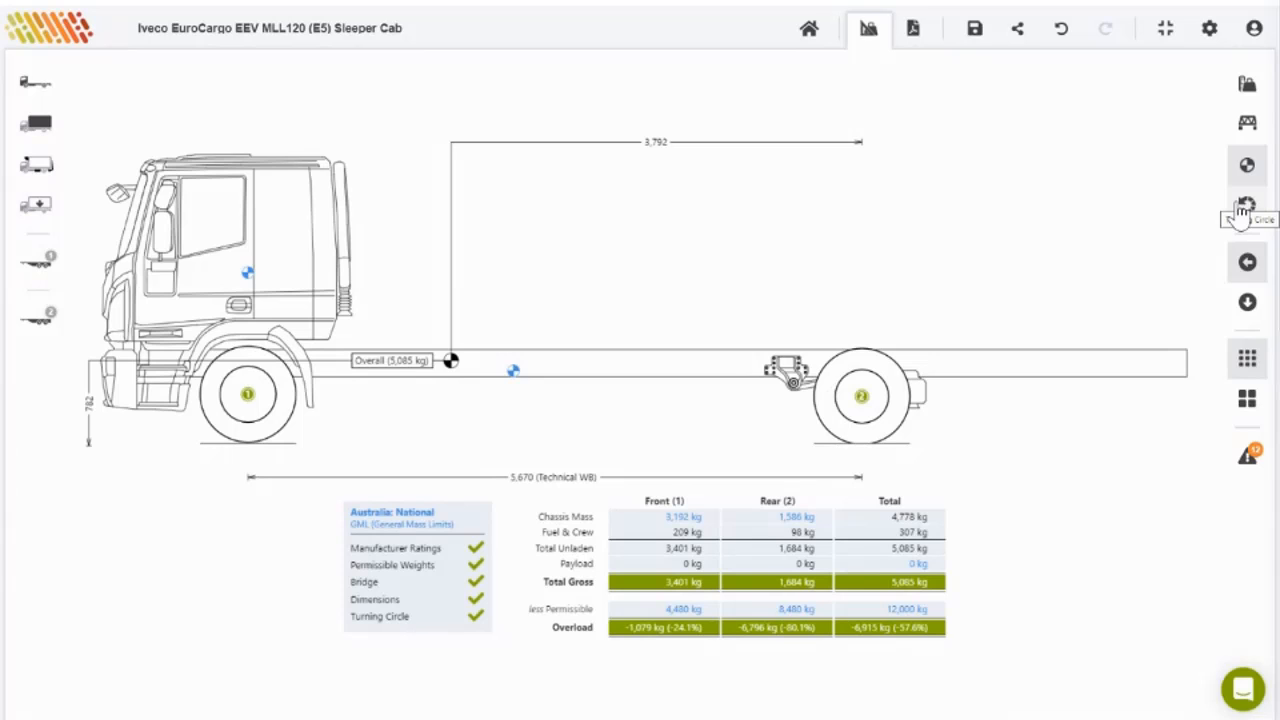
Step: Show the smallest turning circle, then the regulation one with its 12,500 mm radius at 31.98°
left_click(1244, 206)
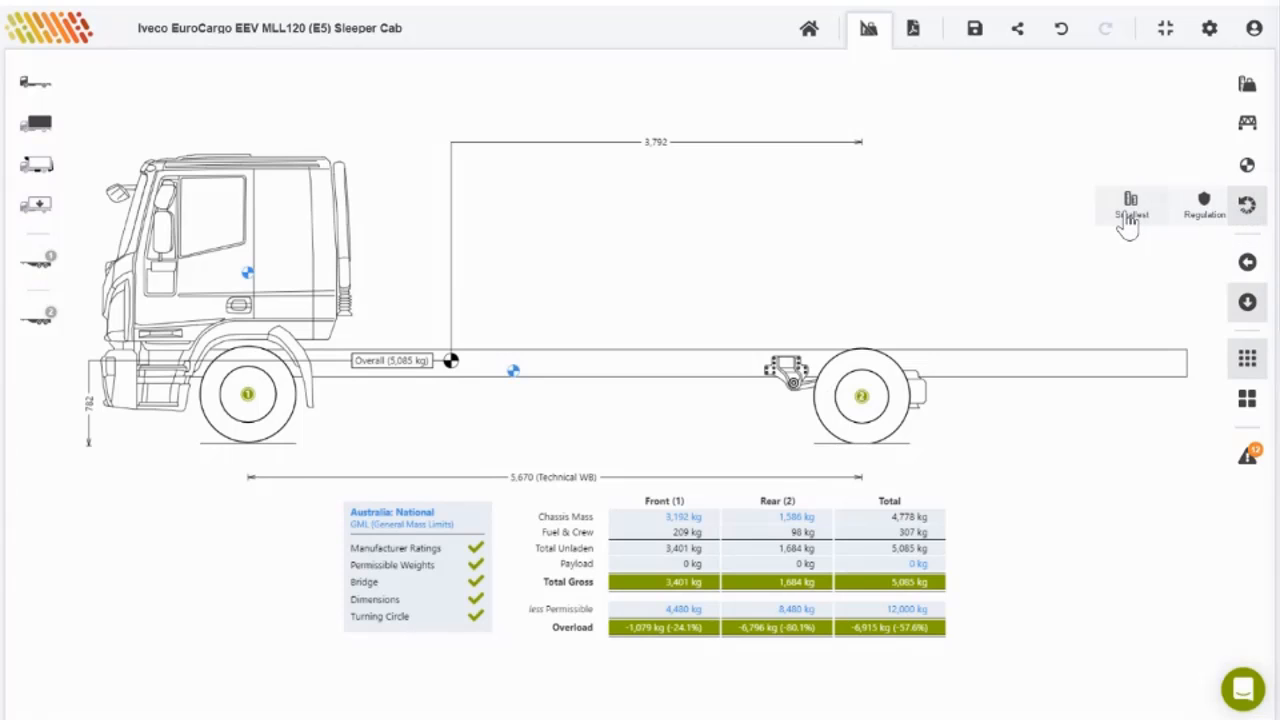
left_click(1129, 212)
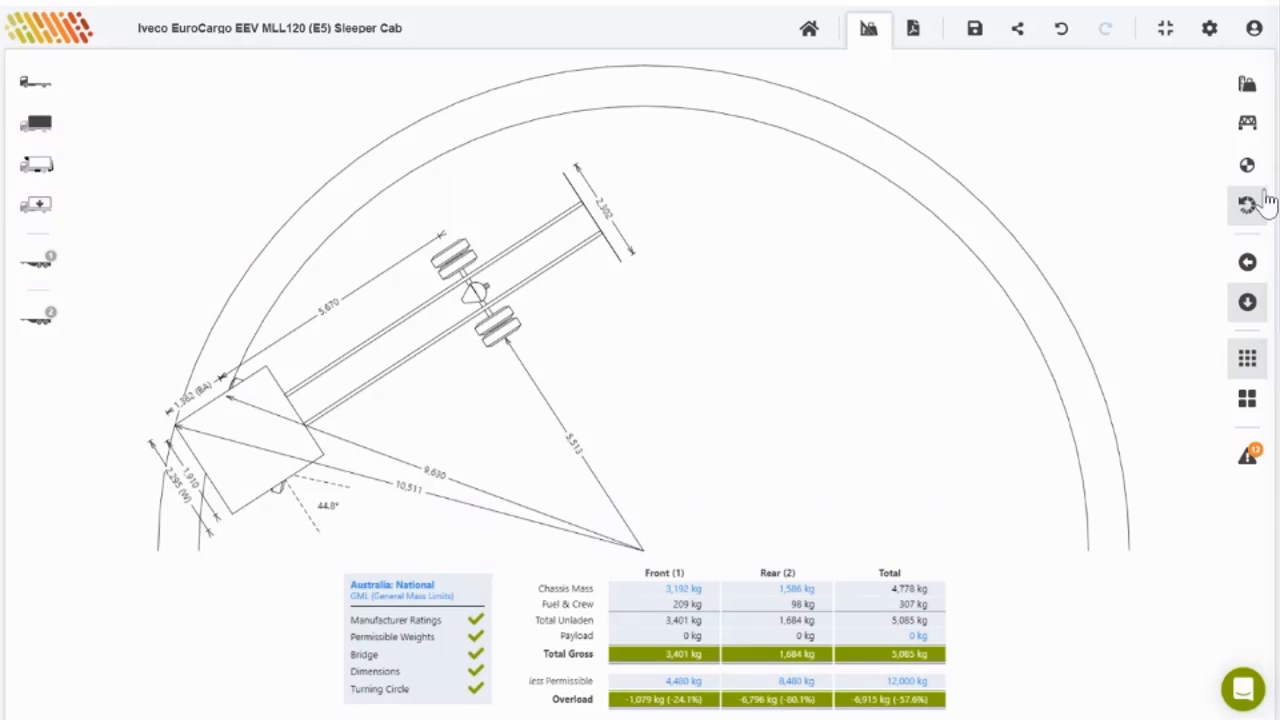
left_click(1240, 218)
left_click(1203, 222)
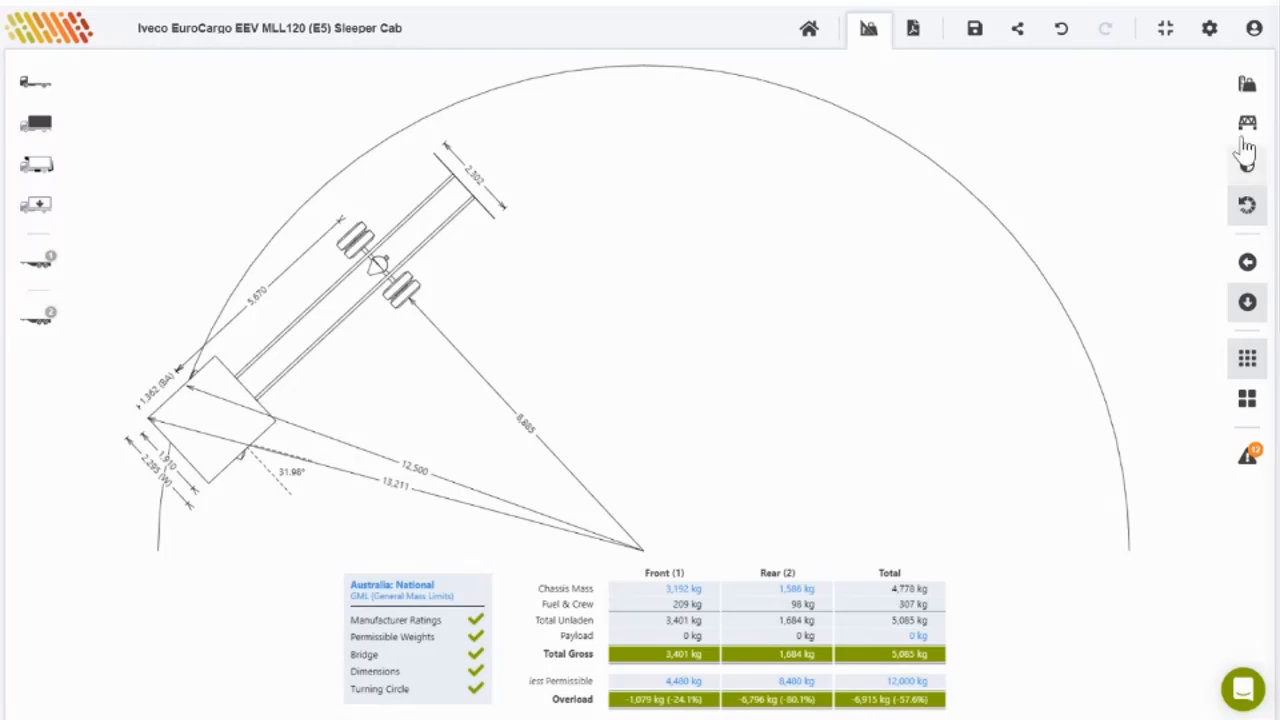
Step: Return to side elevation, then show the smallest turning circle with 9,630 and 10,511 mm radii
left_click(1247, 263)
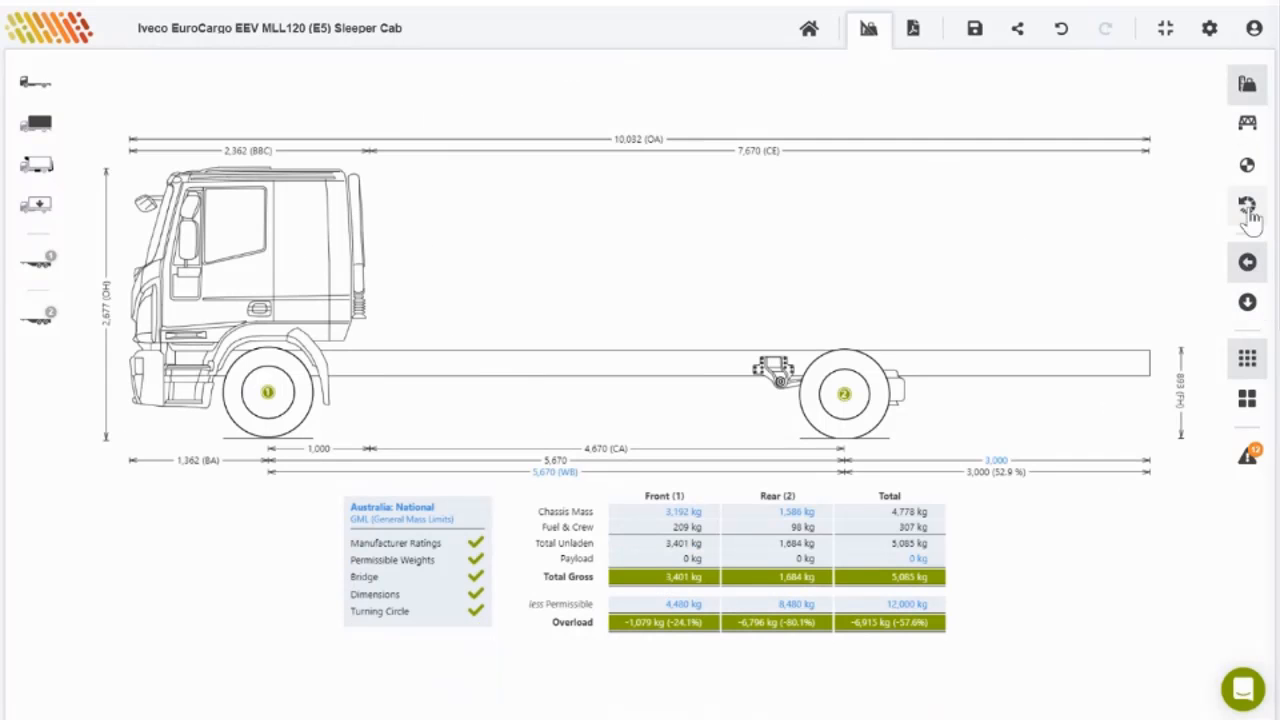
left_click(1247, 210)
left_click(1117, 210)
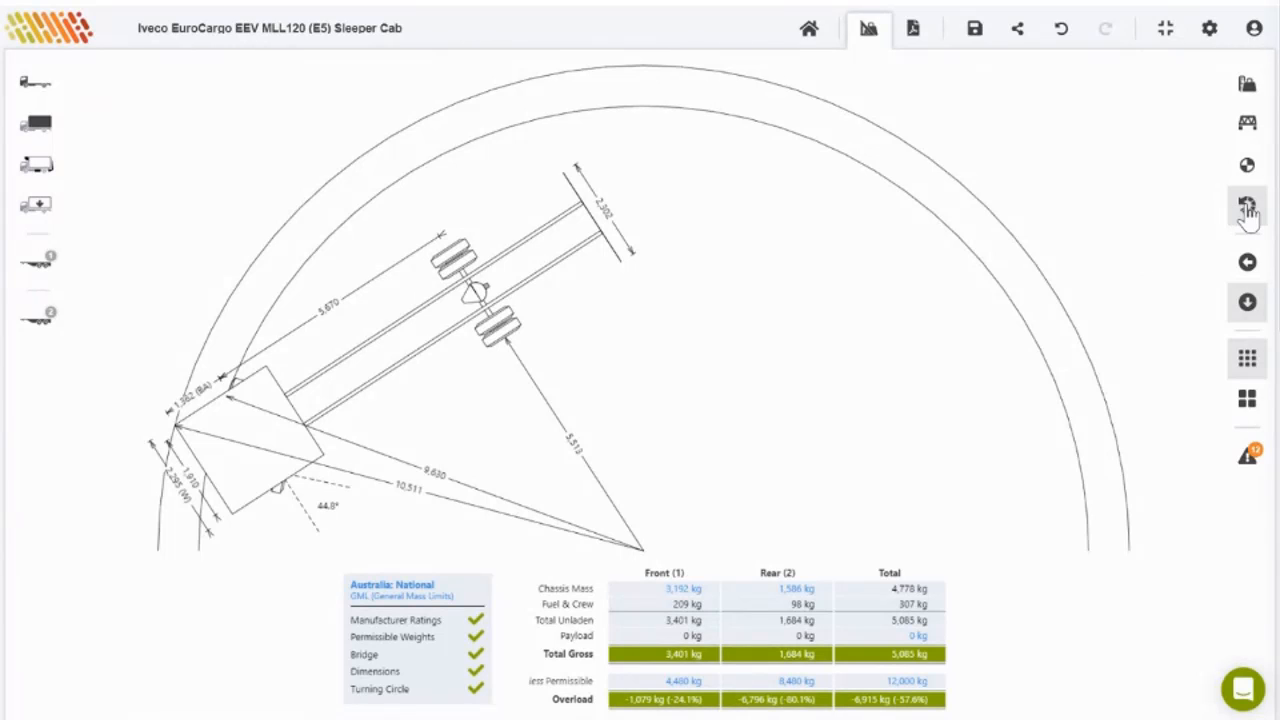
Step: View the regulation turning circle, then return to the side elevation showing the 10,032 mm length
mouse_move(1247, 205)
left_click(1191, 208)
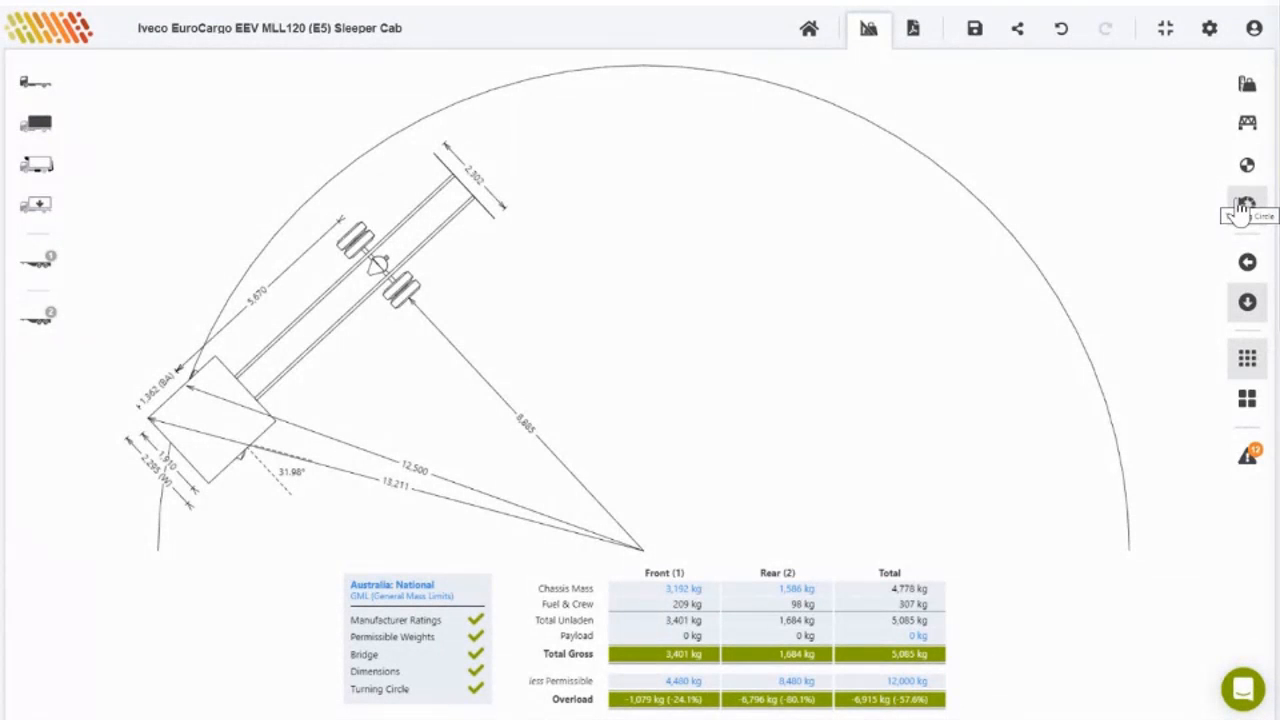
left_click(1247, 263)
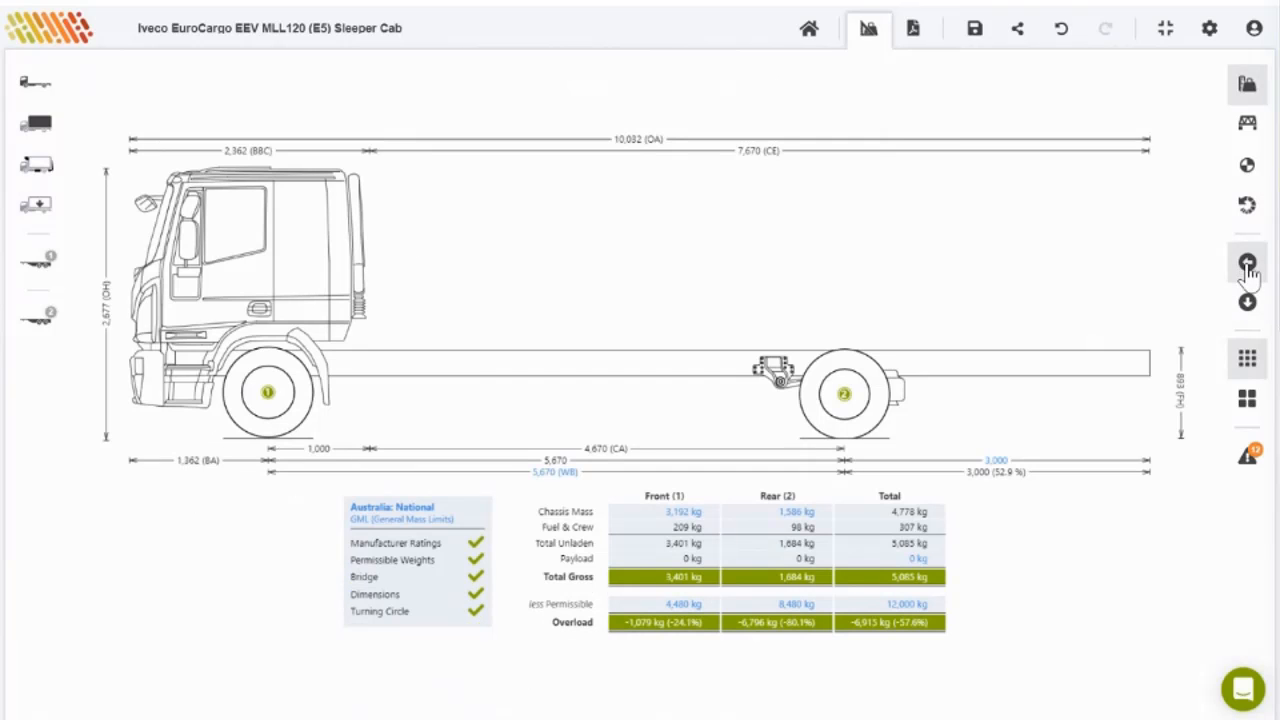
left_click(1250, 306)
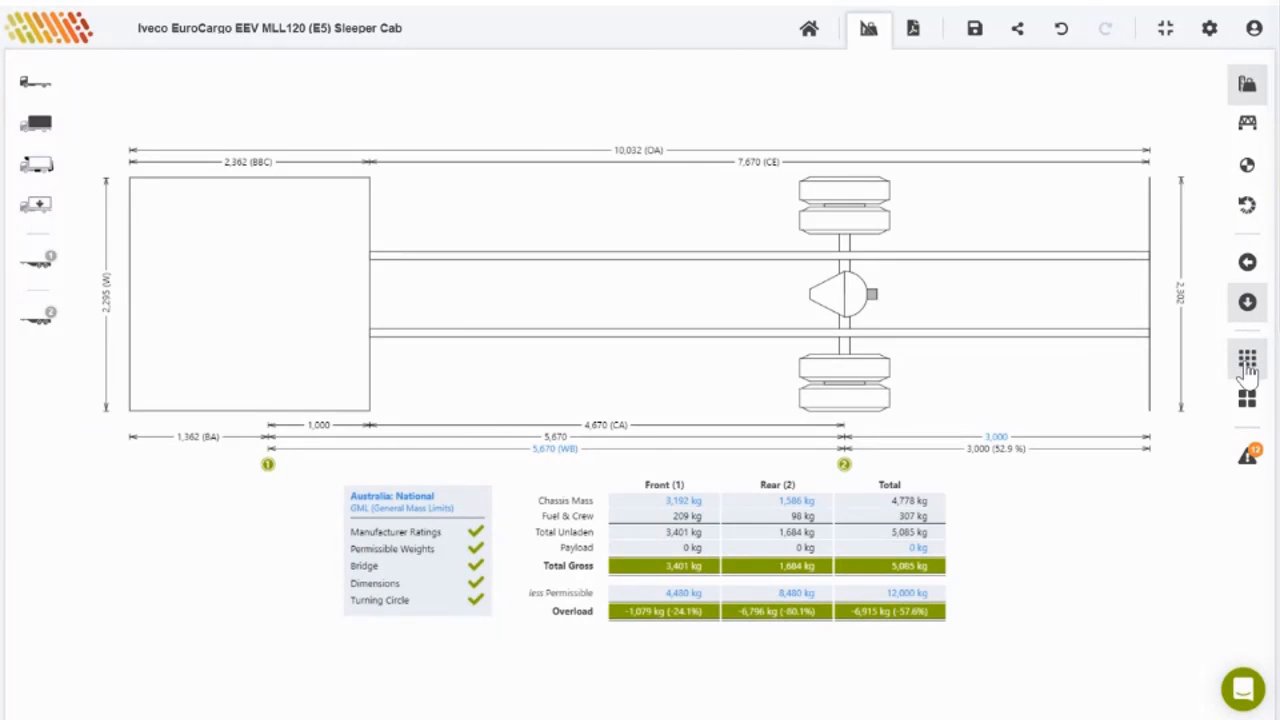
left_click(1249, 264)
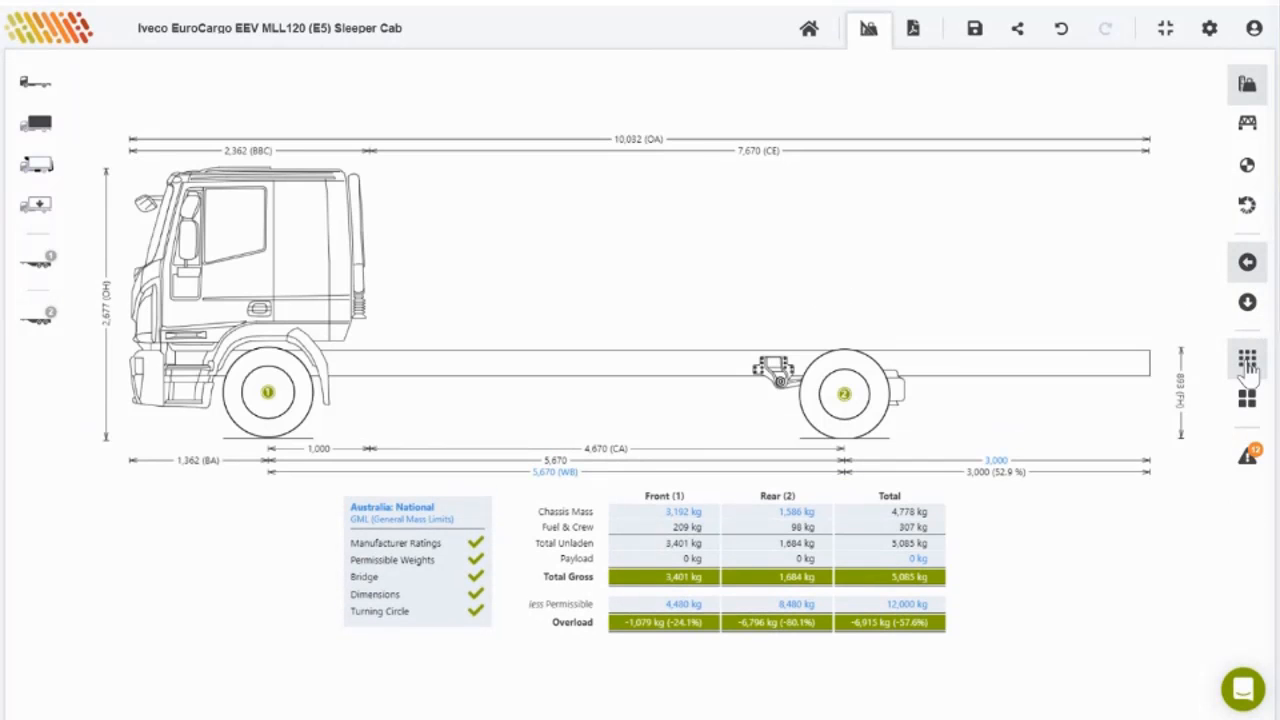
left_click(1246, 402)
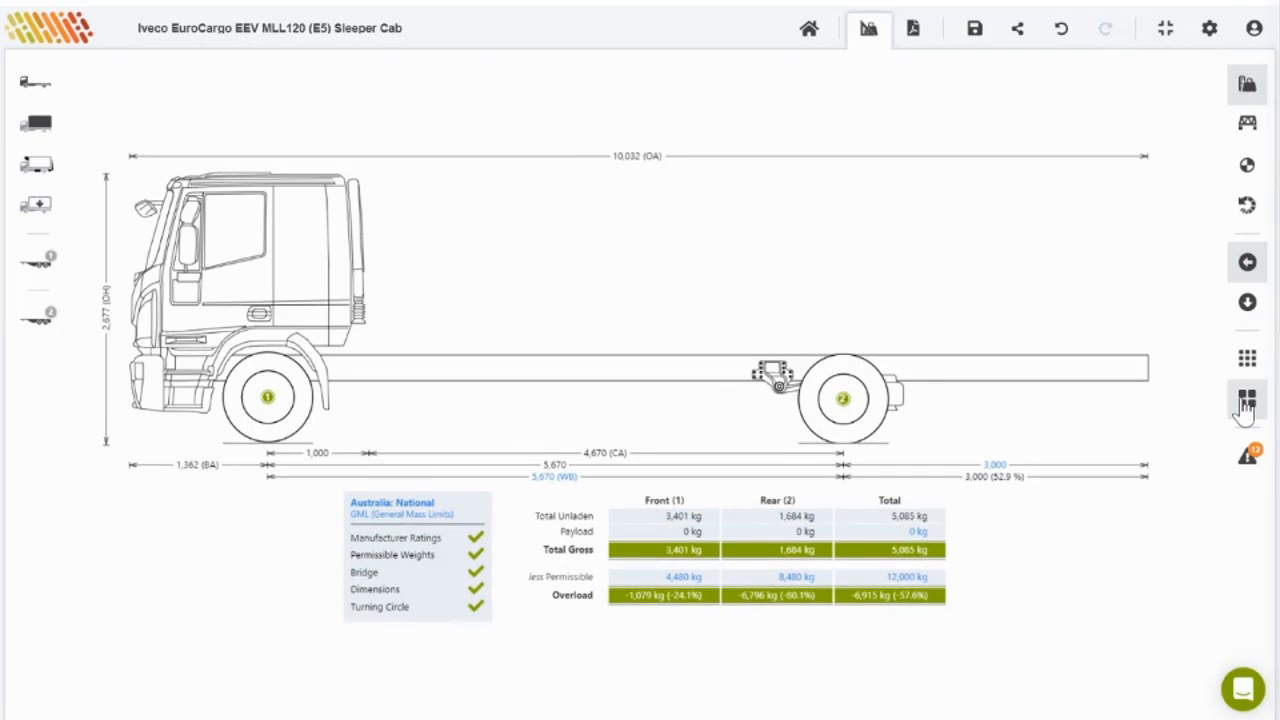
left_click(1246, 404)
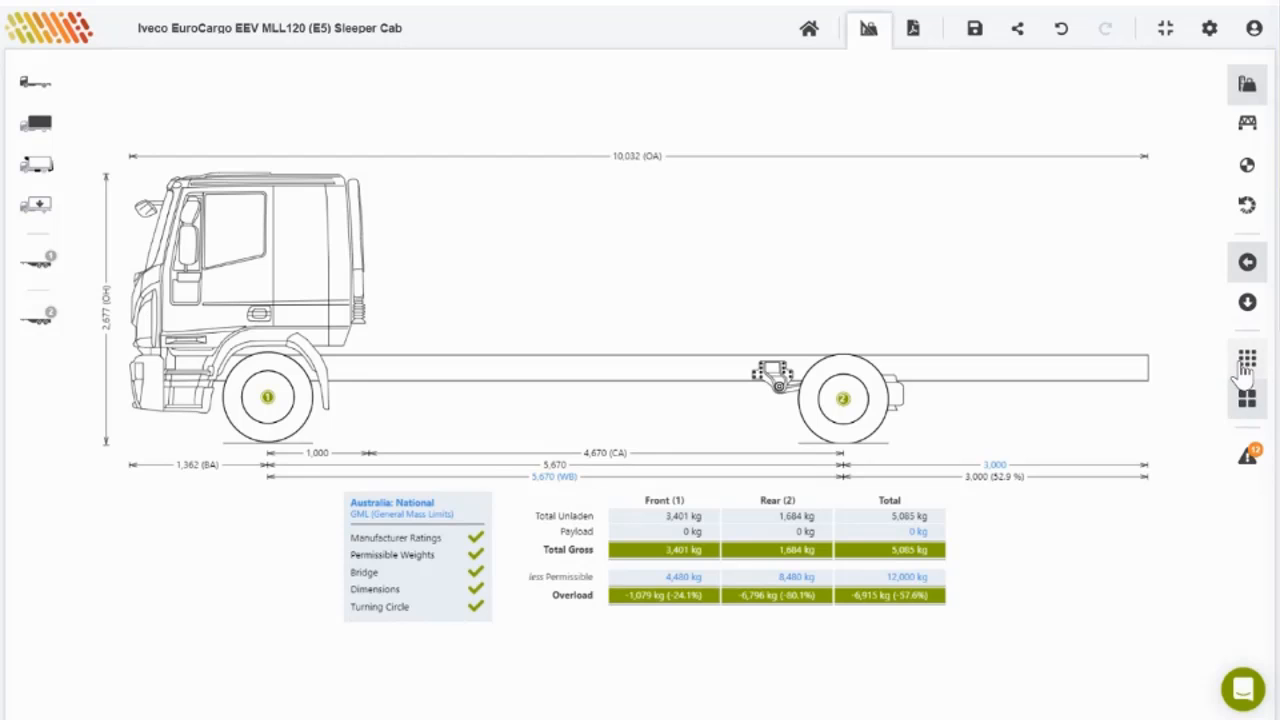
left_click(1247, 458)
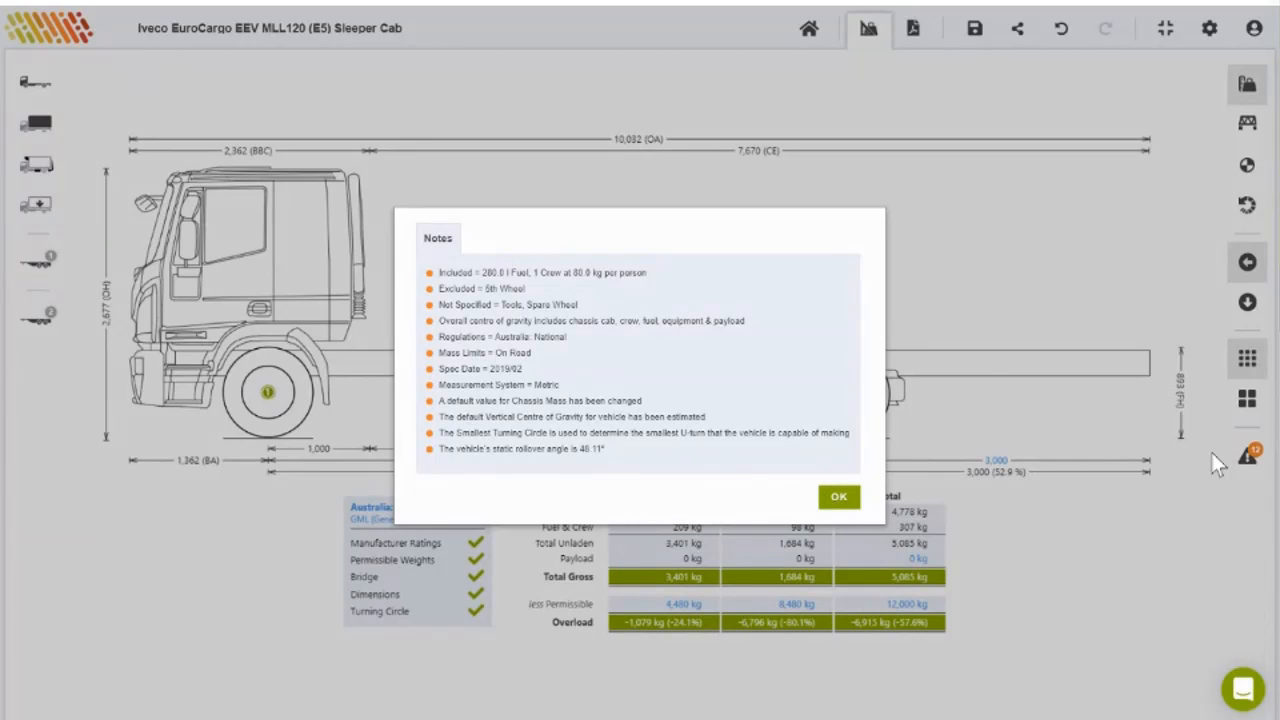
left_click(840, 498)
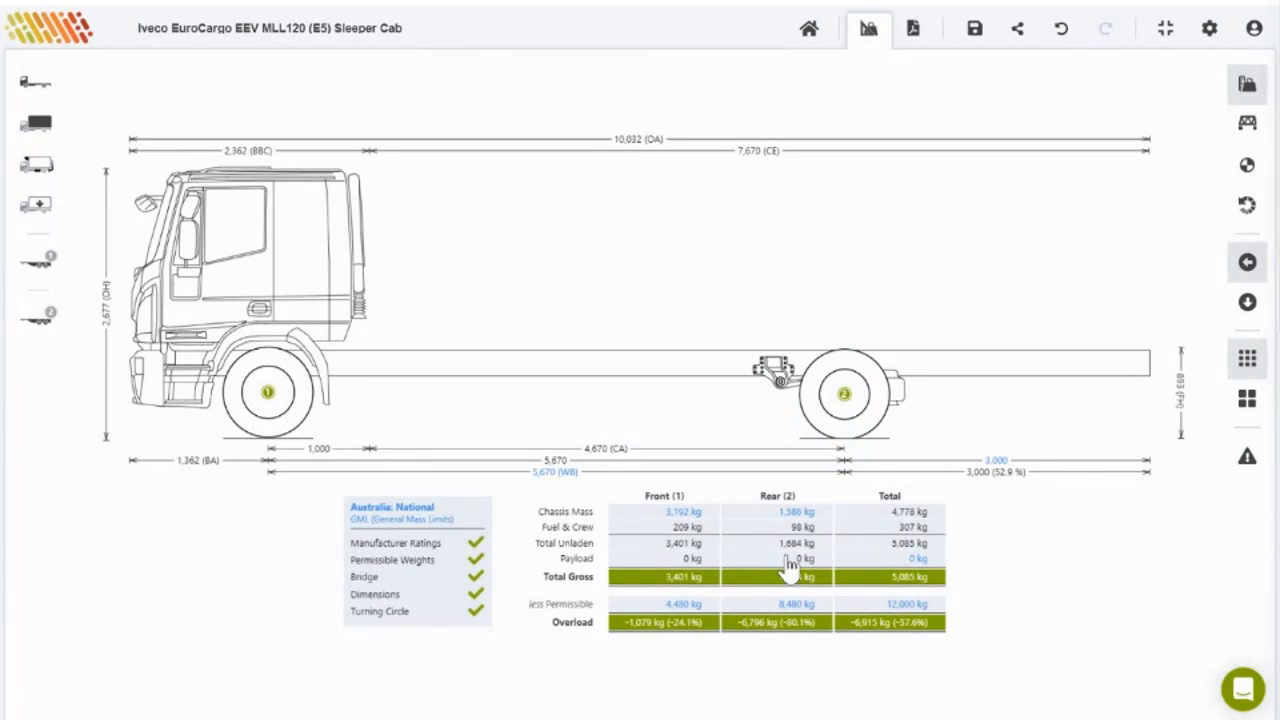
left_click(428, 522)
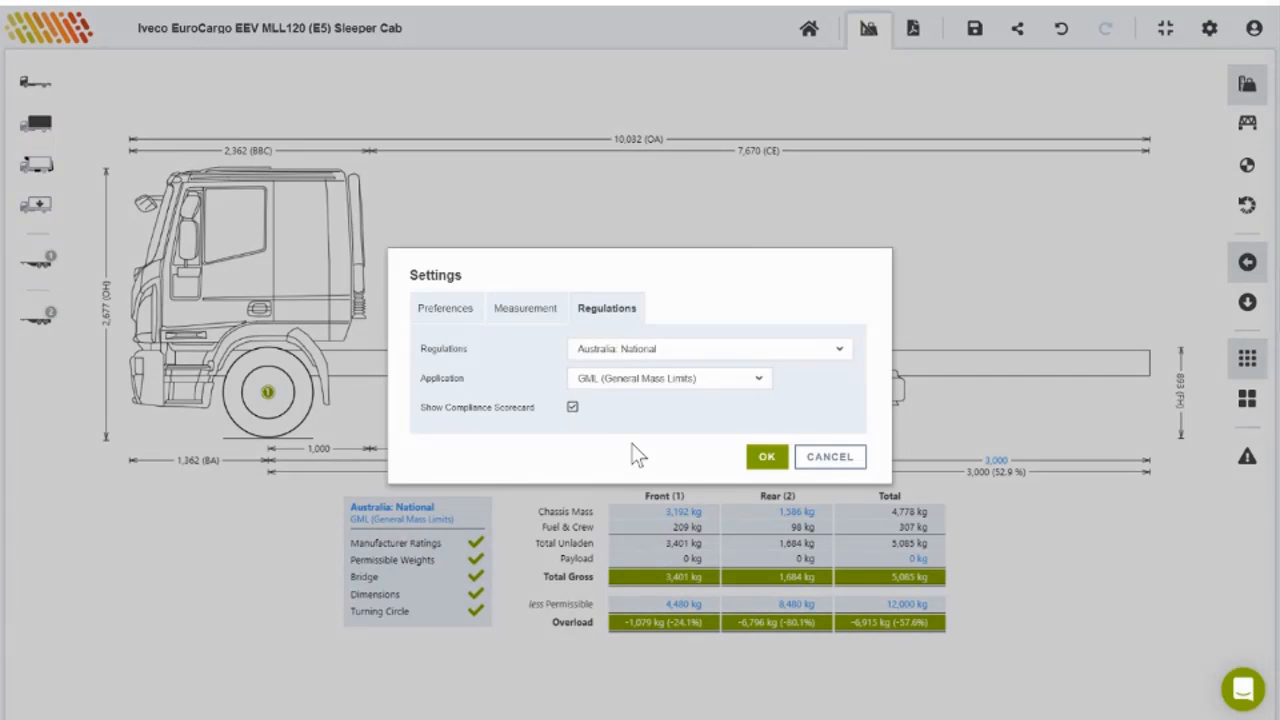
left_click(805, 360)
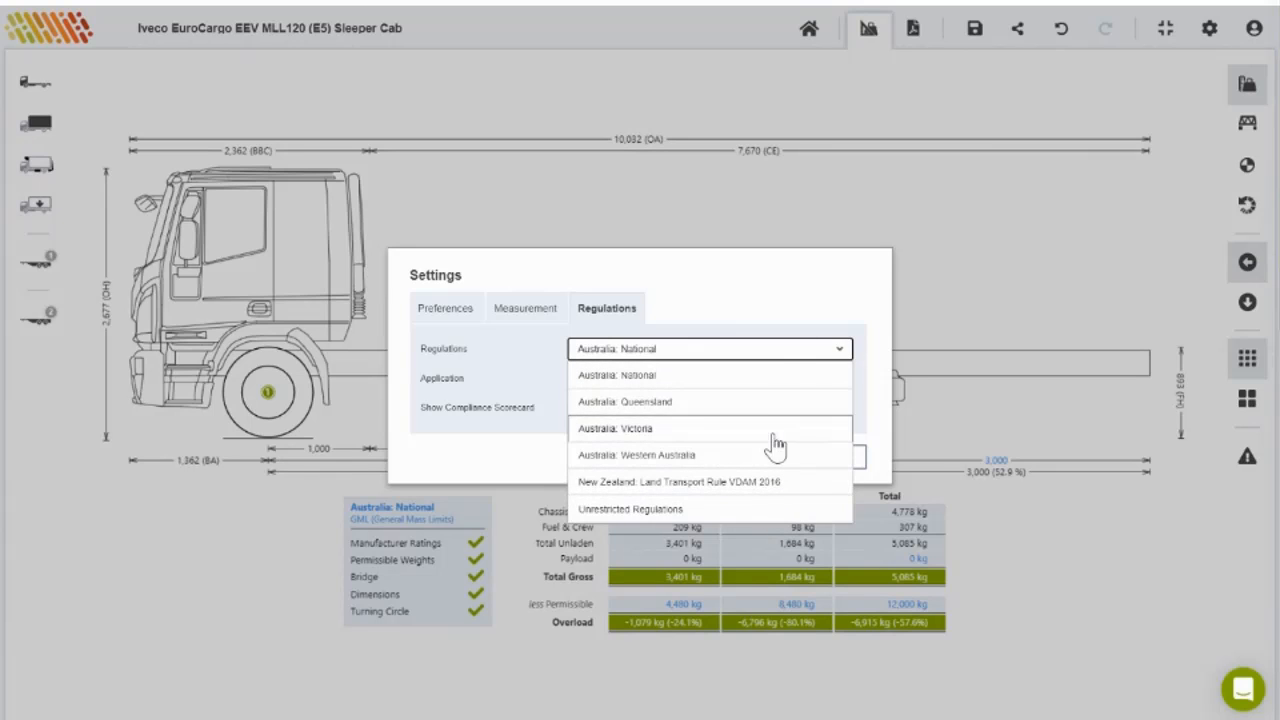
left_click(774, 355)
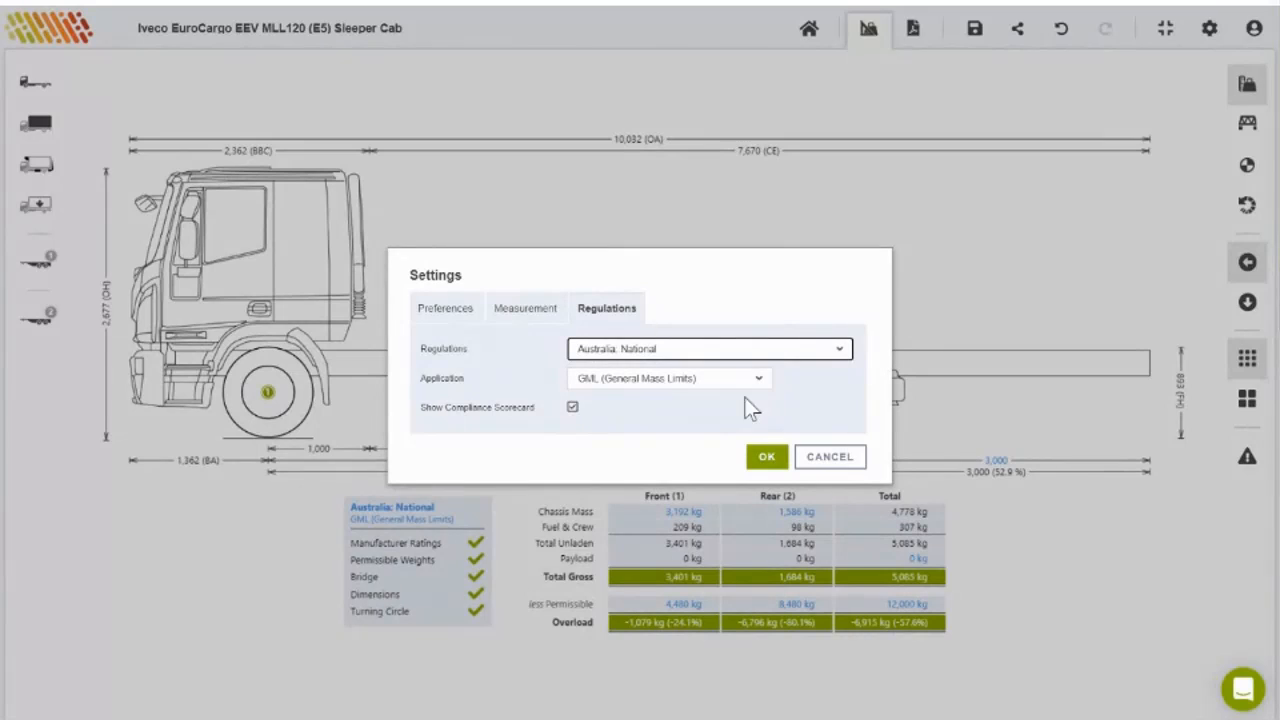
left_click(745, 387)
left_click(743, 403)
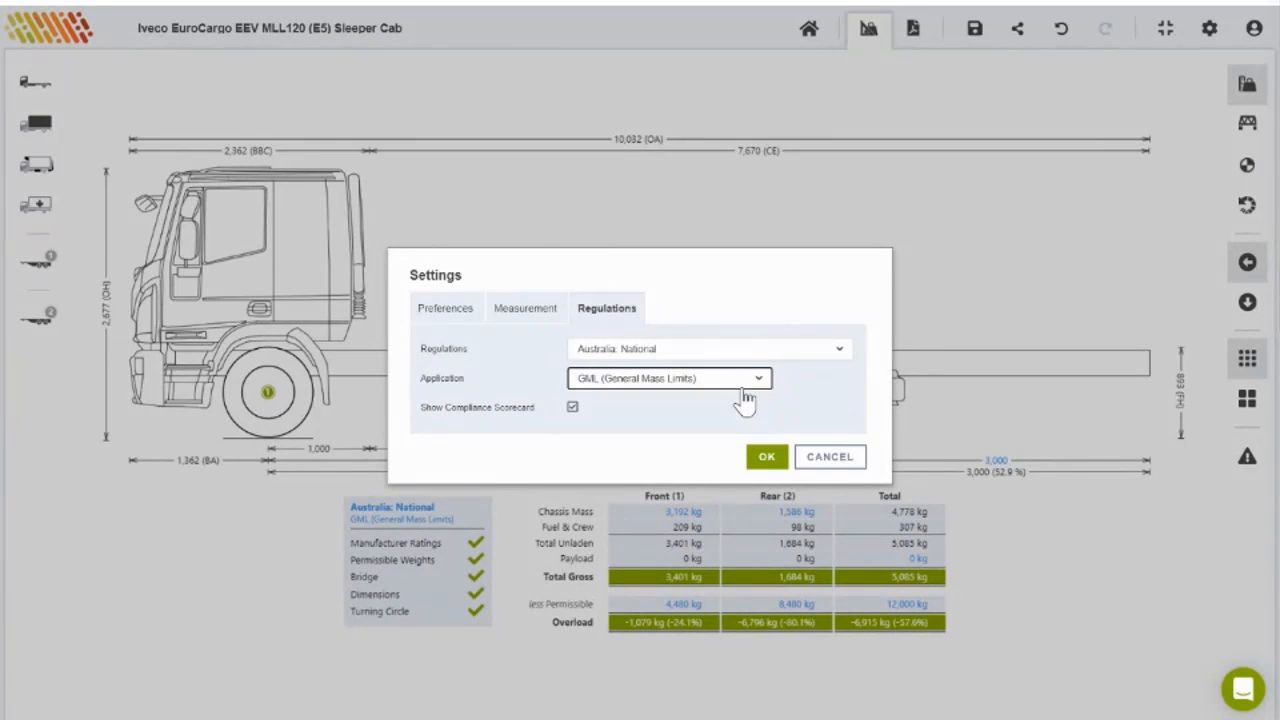
left_click(764, 458)
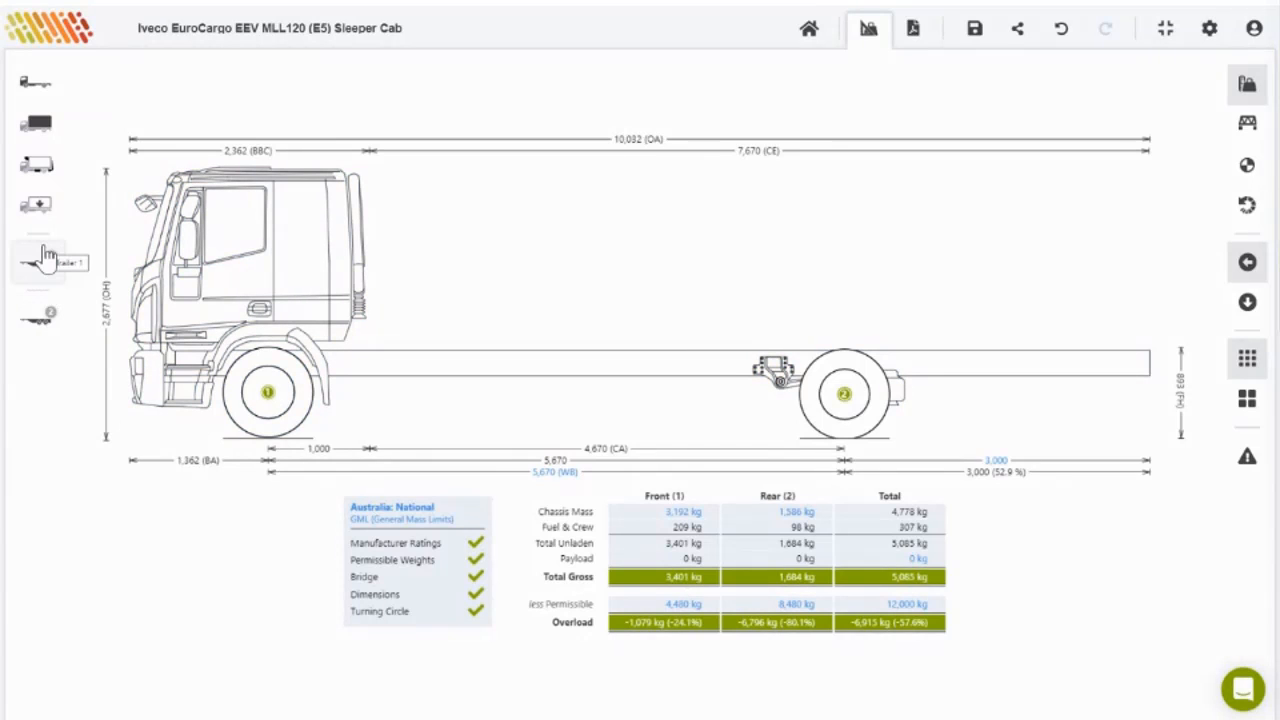
left_click(37, 168)
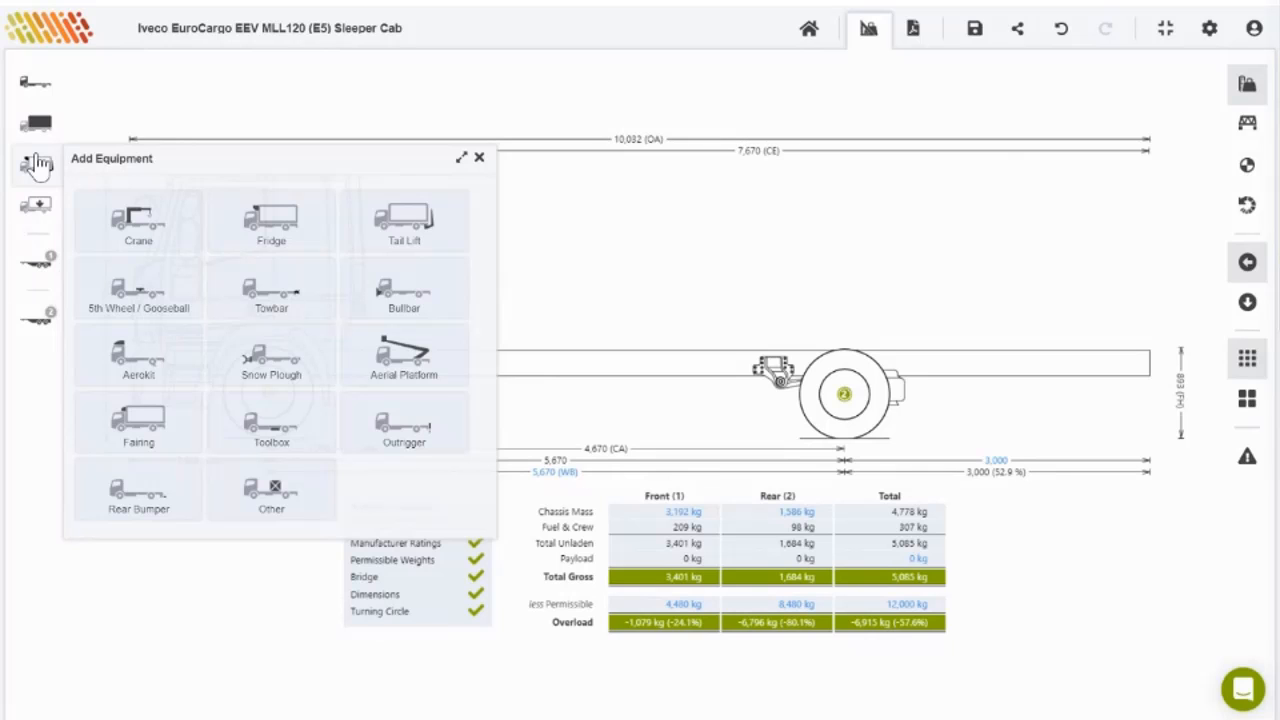
left_click(258, 492)
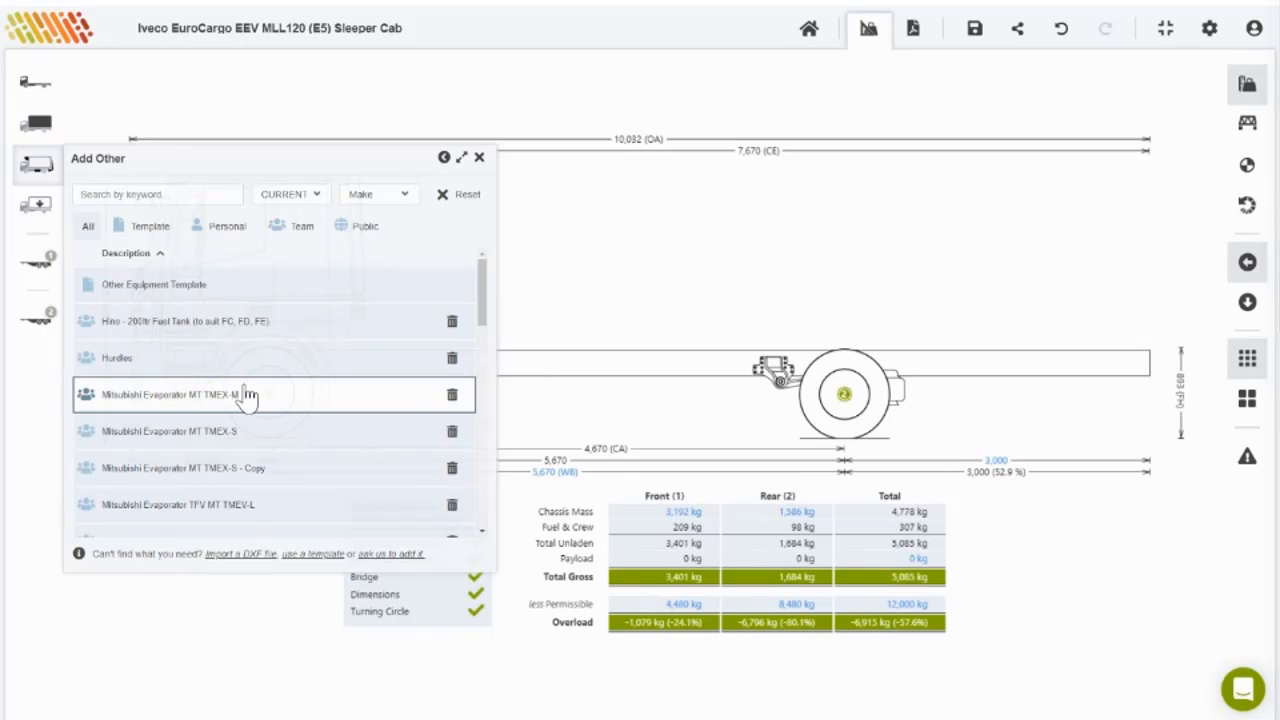
scroll(248, 397, "down", 1)
scroll(248, 397, "down", 10)
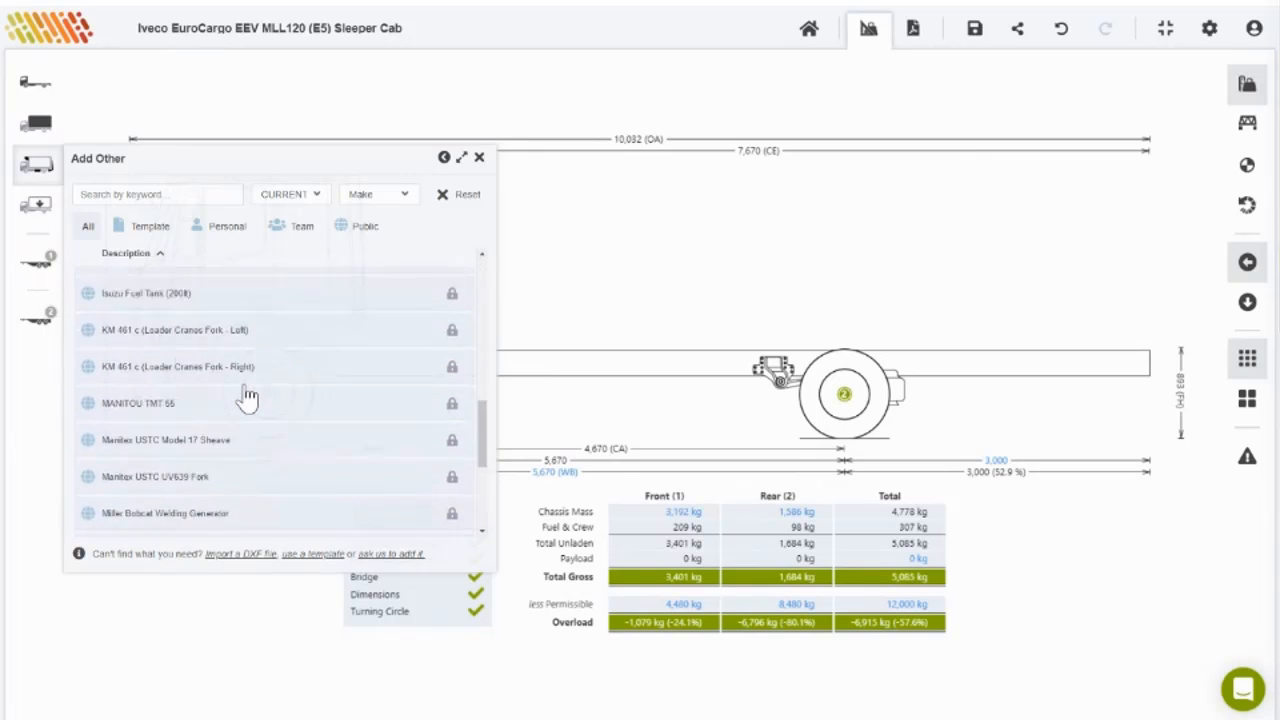
scroll(248, 397, "down", 8)
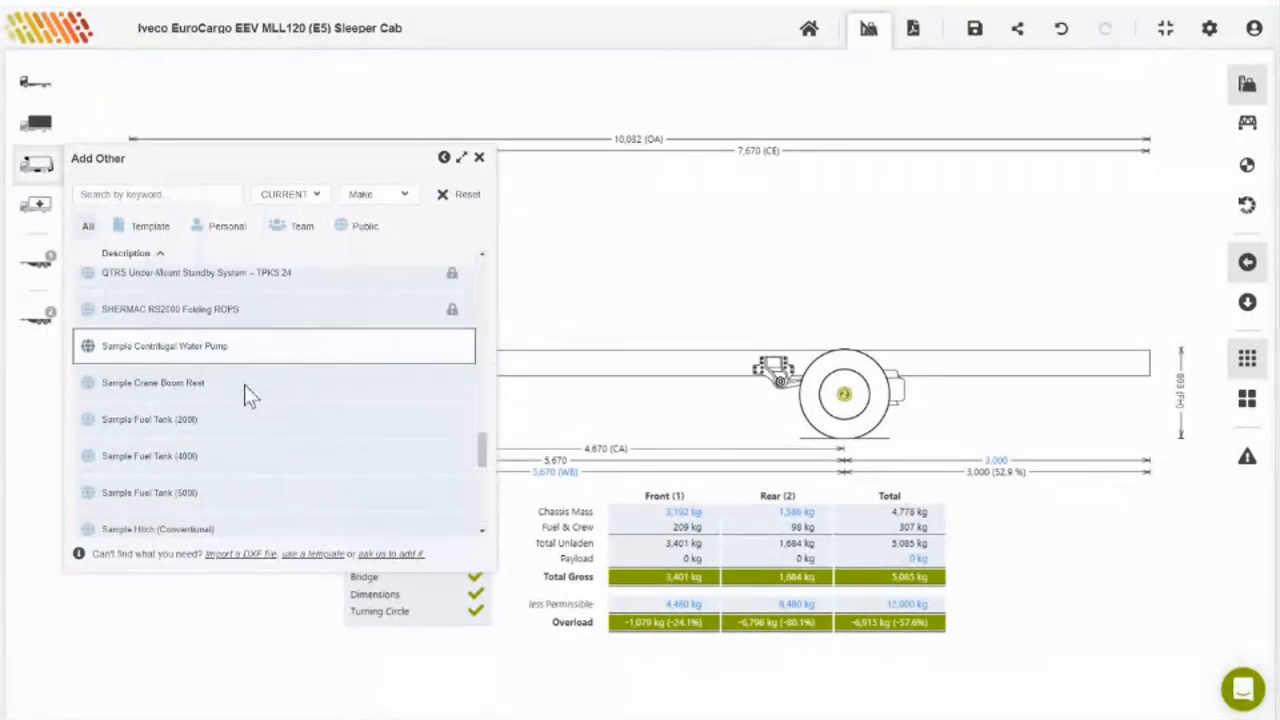
scroll(248, 397, "down", 1)
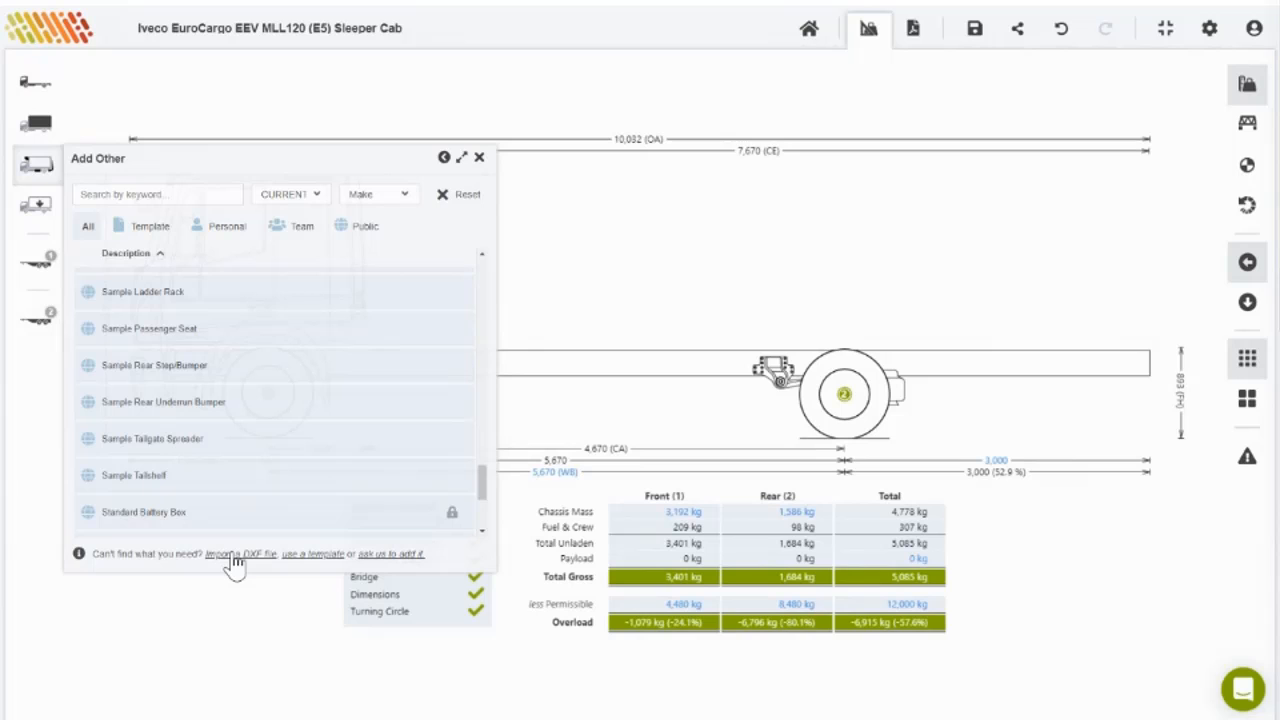
scroll(240, 480, "down", 5)
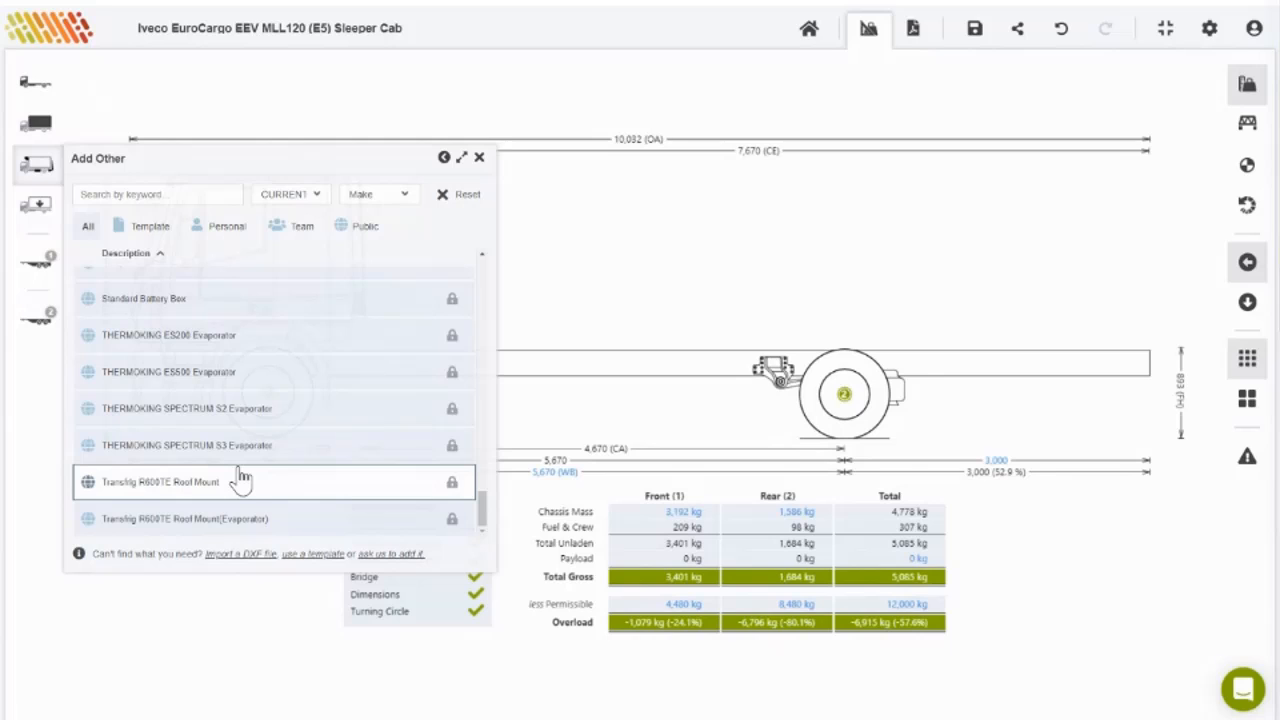
scroll(242, 483, "up", 15)
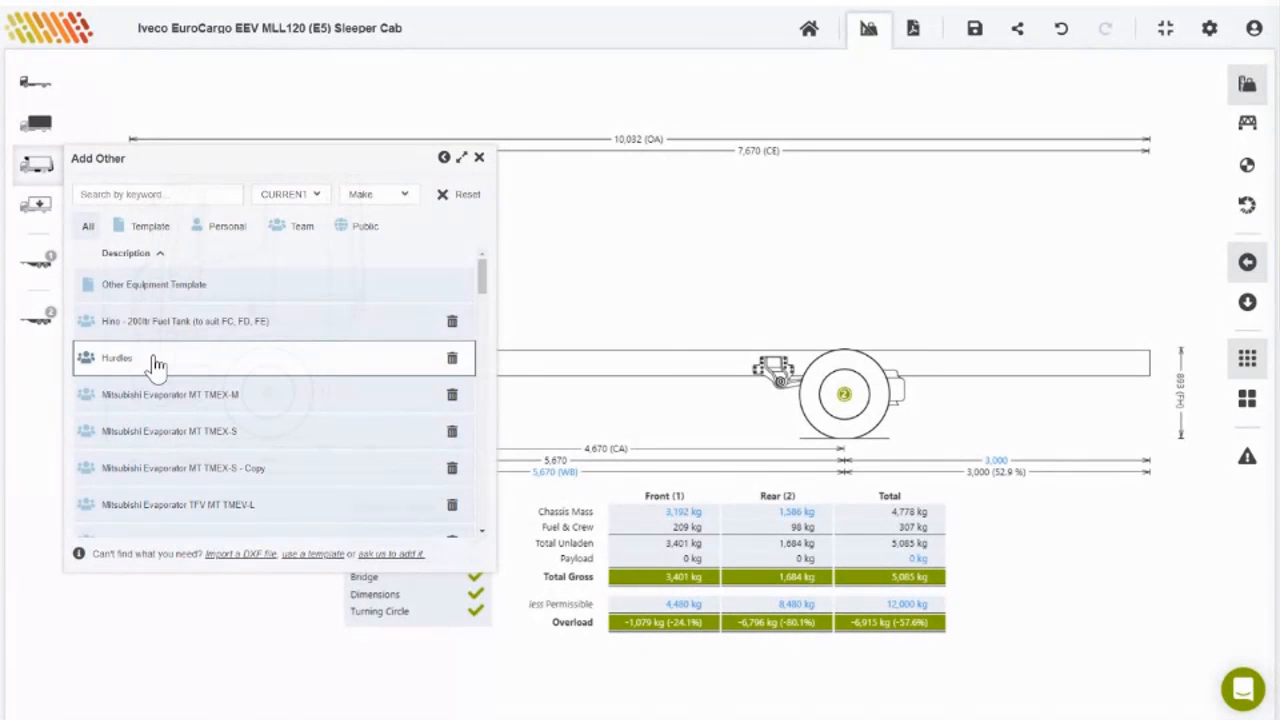
Step: Browse the Other equipment library under Vehicle Body, then close the panel
left_click(38, 124)
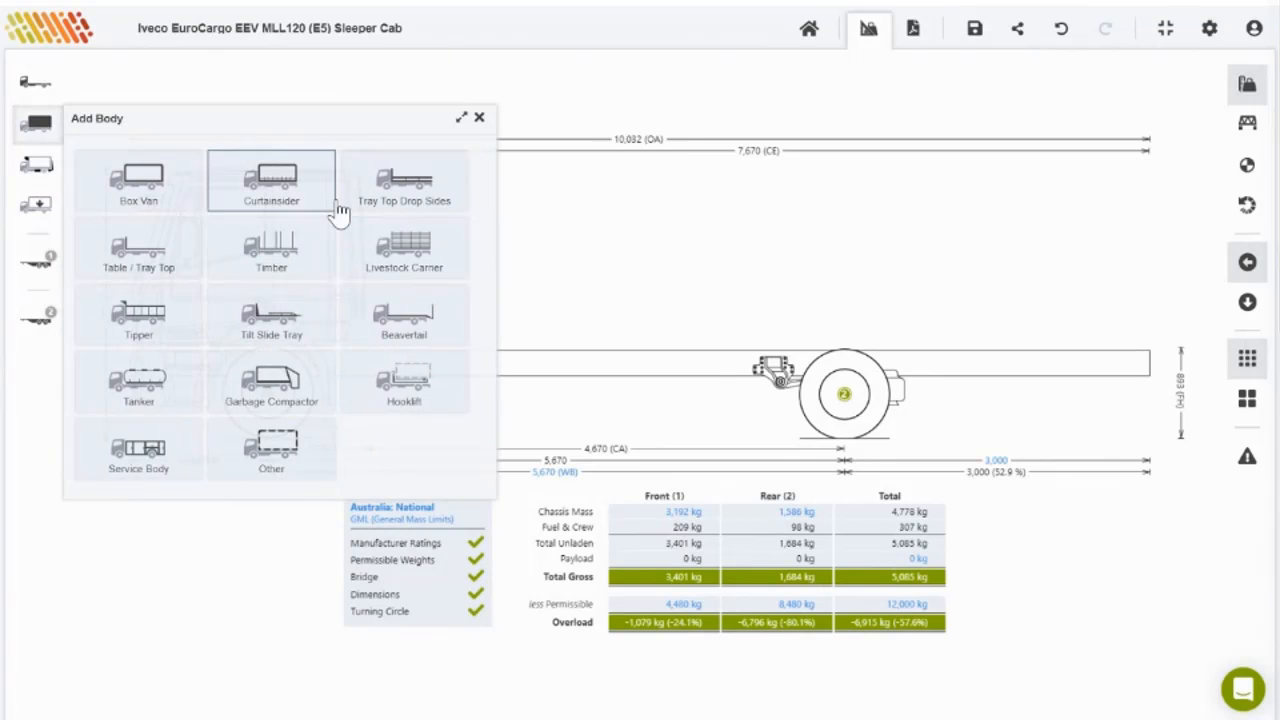
left_click(262, 455)
scroll(286, 345, "down", 5)
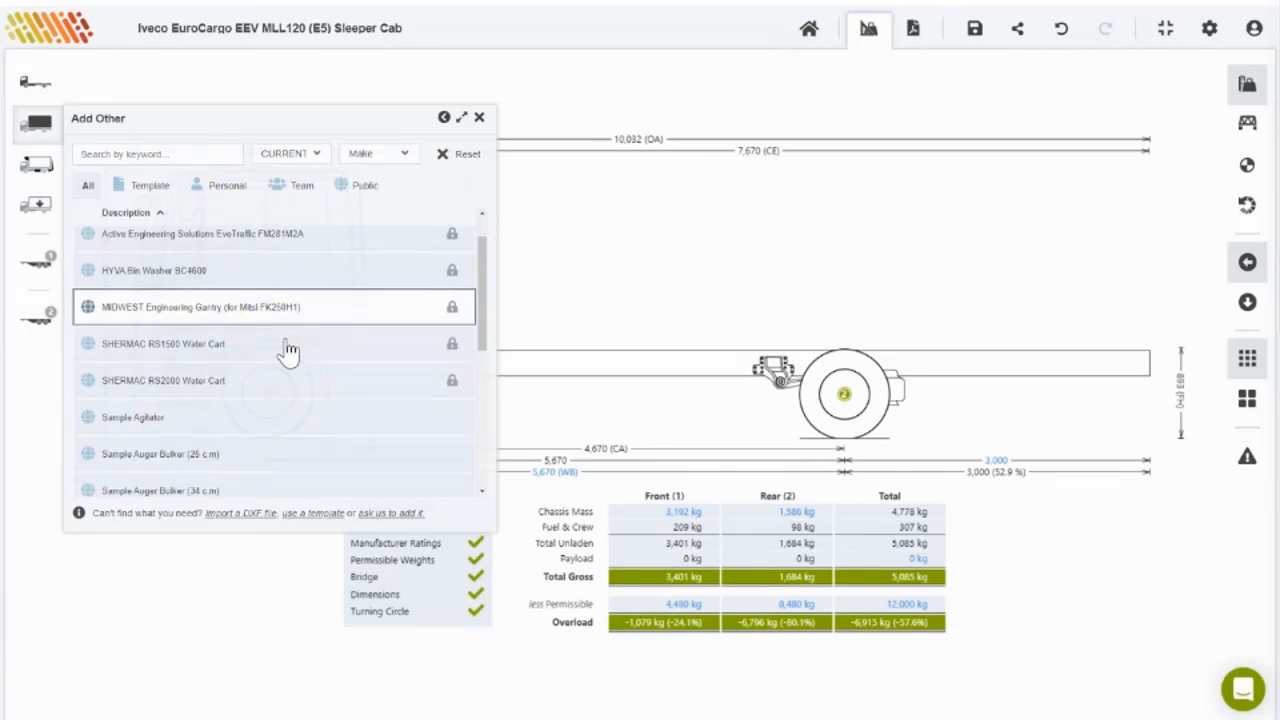
scroll(288, 350, "down", 3)
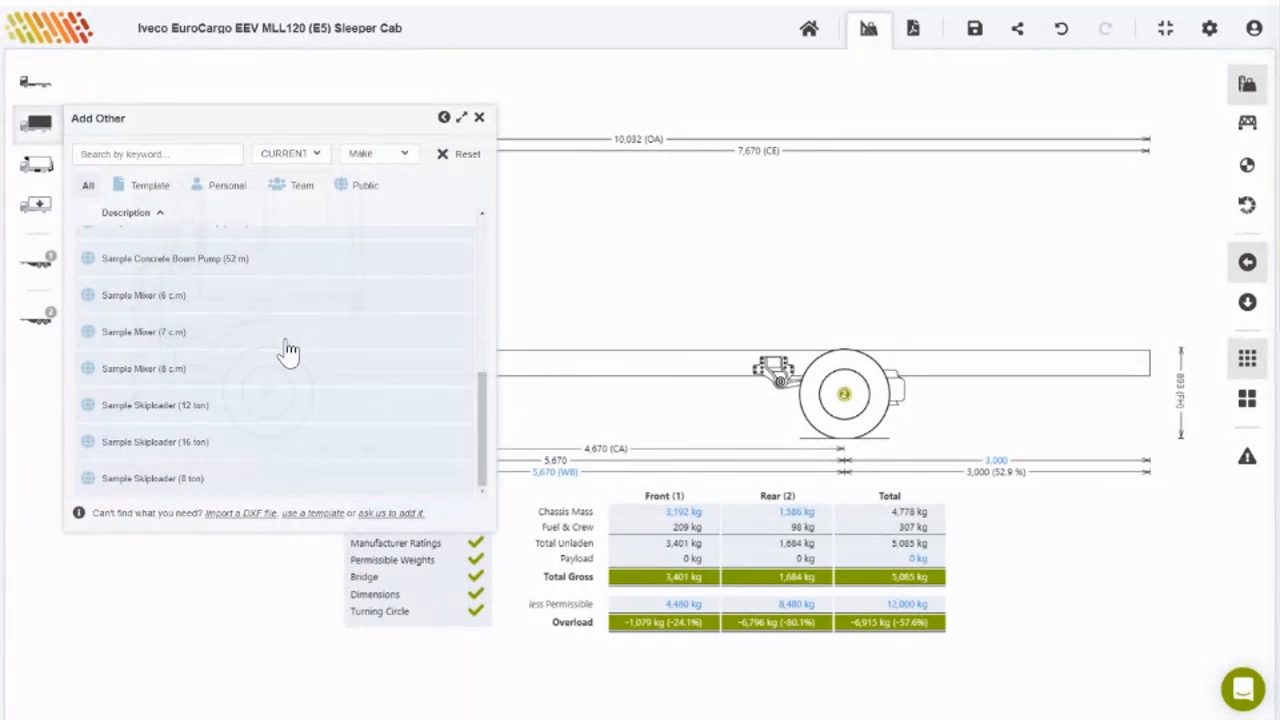
scroll(288, 350, "up", 10)
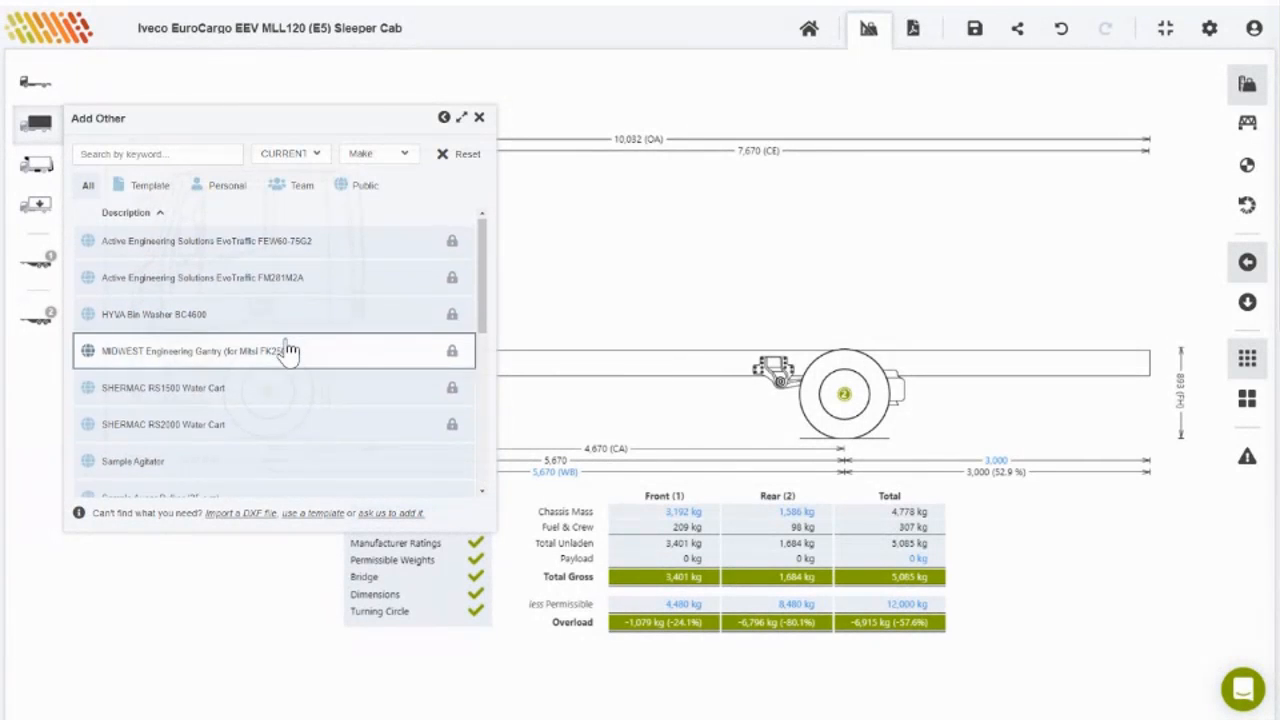
scroll(288, 350, "down", 3)
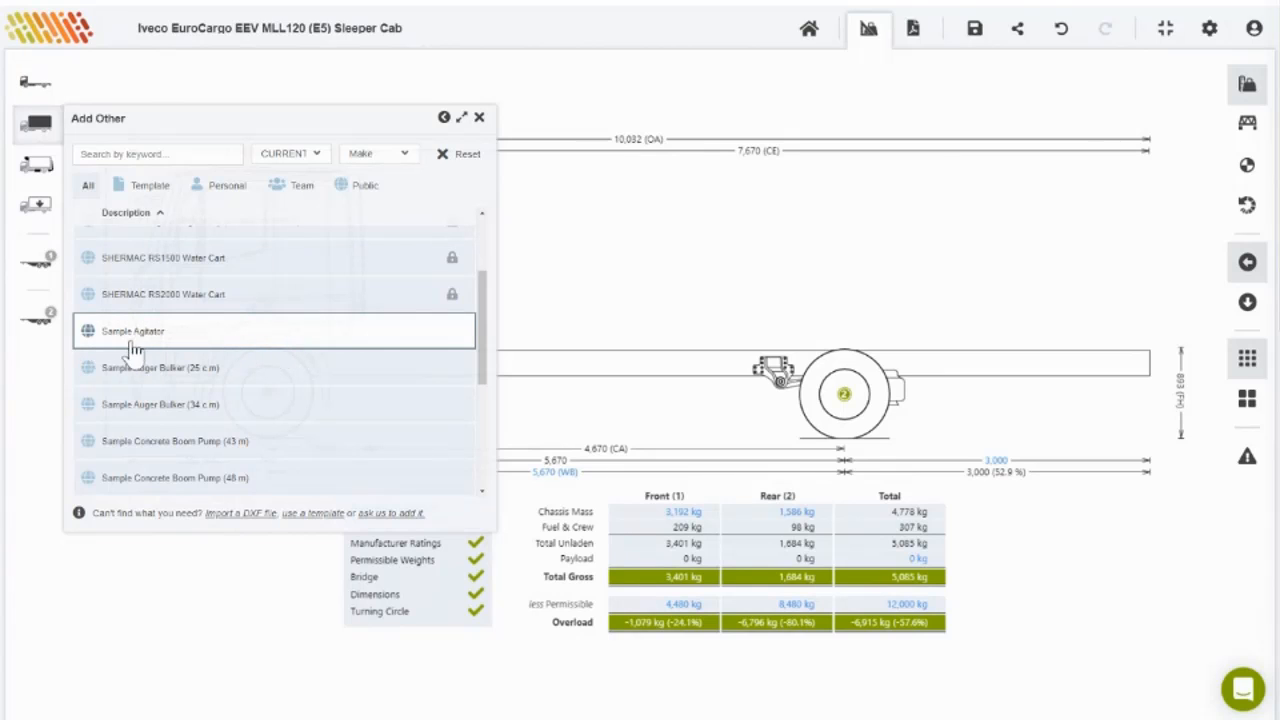
scroll(145, 348, "down", 2)
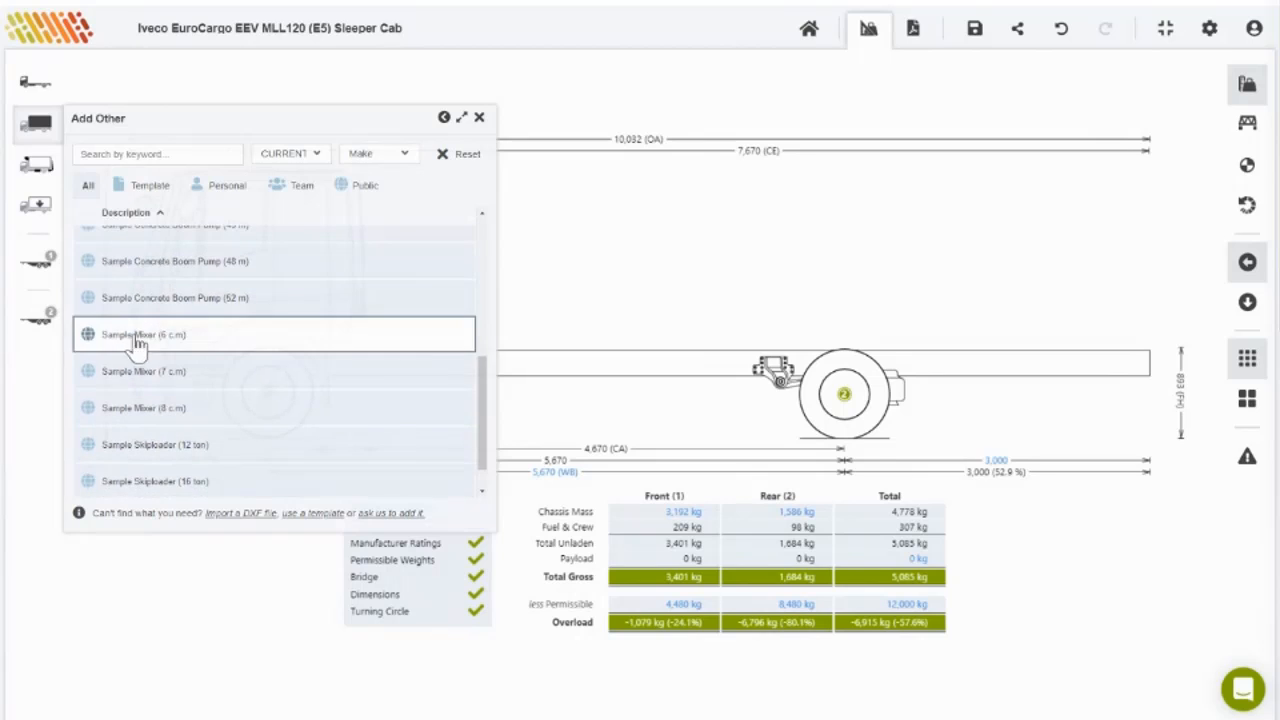
scroll(314, 443, "up", 4)
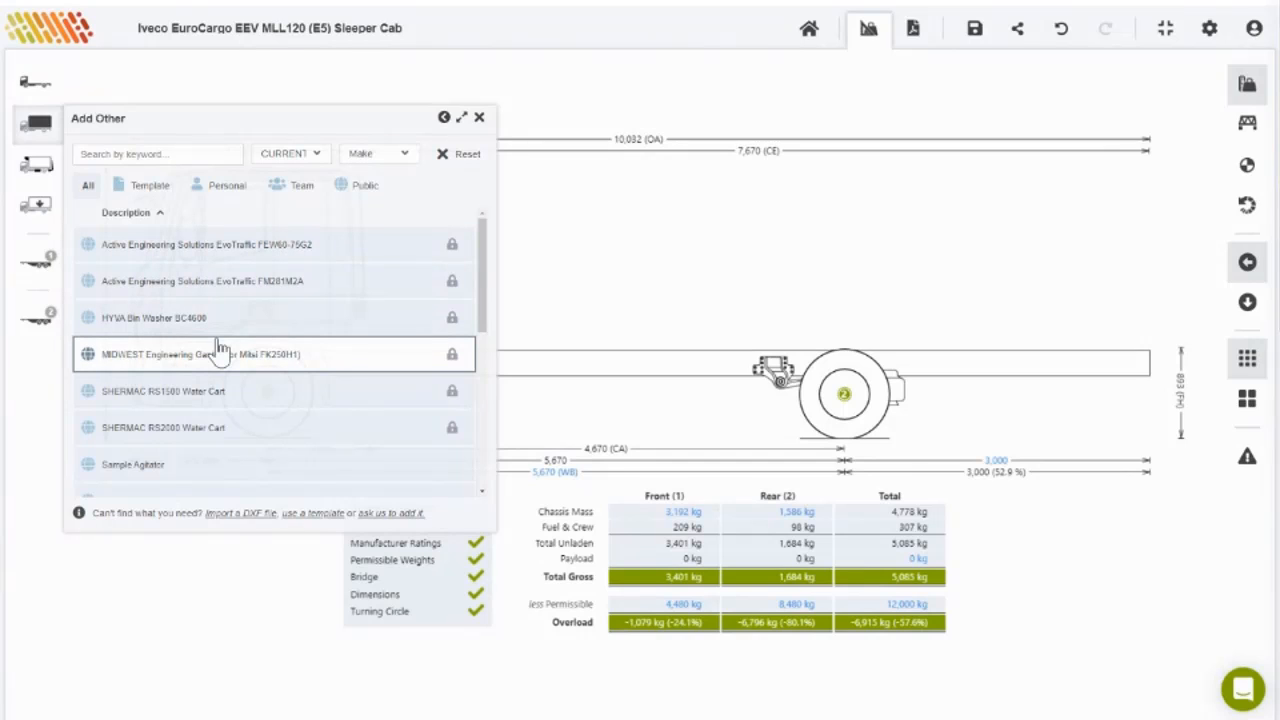
left_click(31, 133)
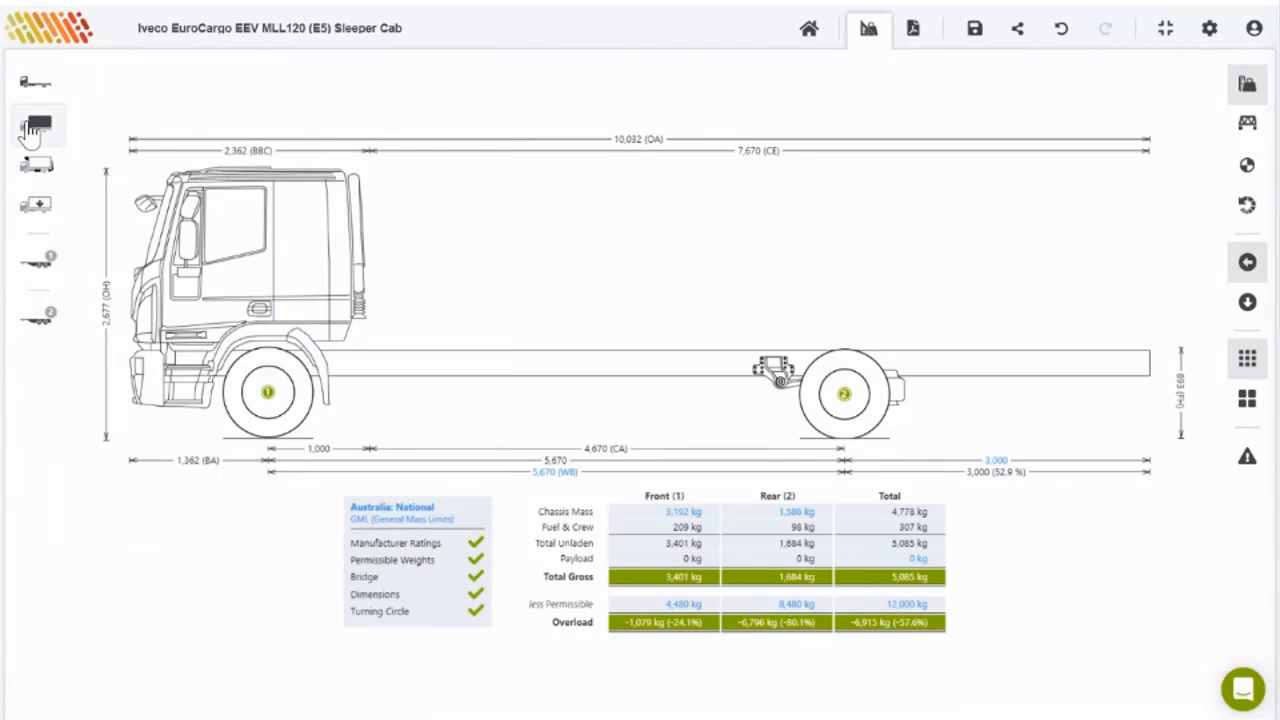
Step: Start a vehicle swap and filter the list to Australia and the Iveco make
left_click(35, 84)
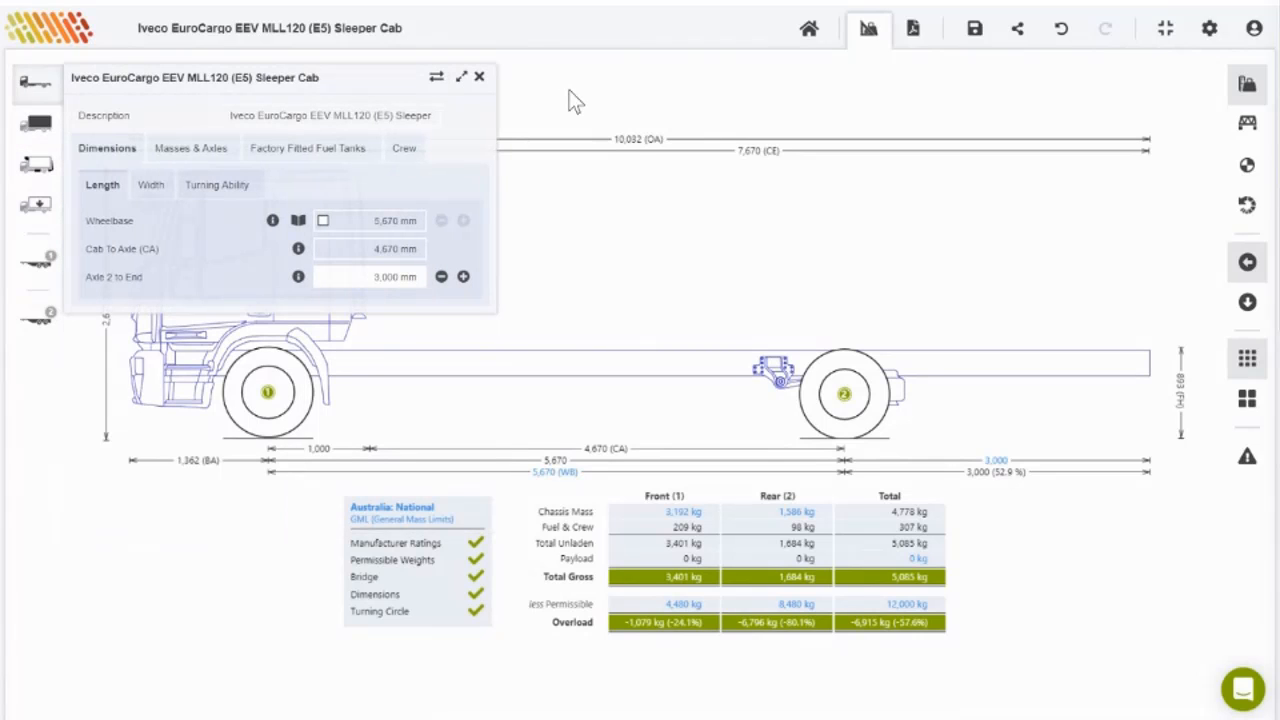
left_click(439, 78)
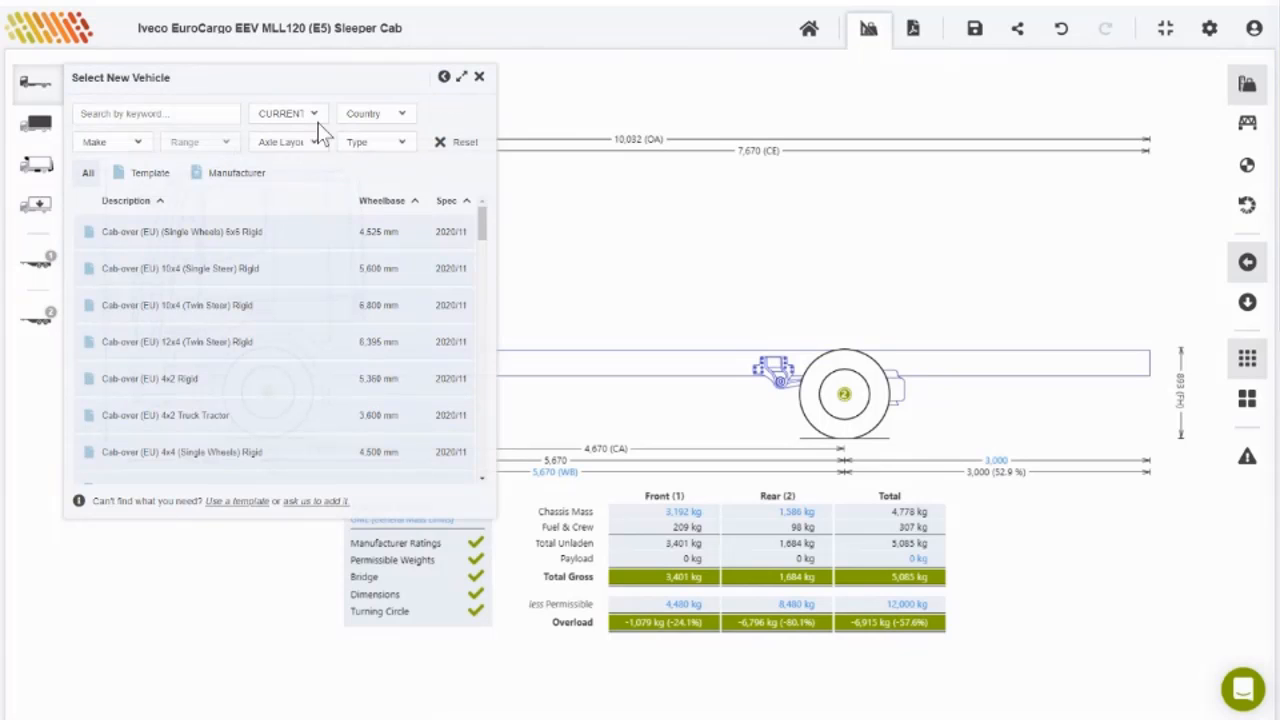
left_click(358, 116)
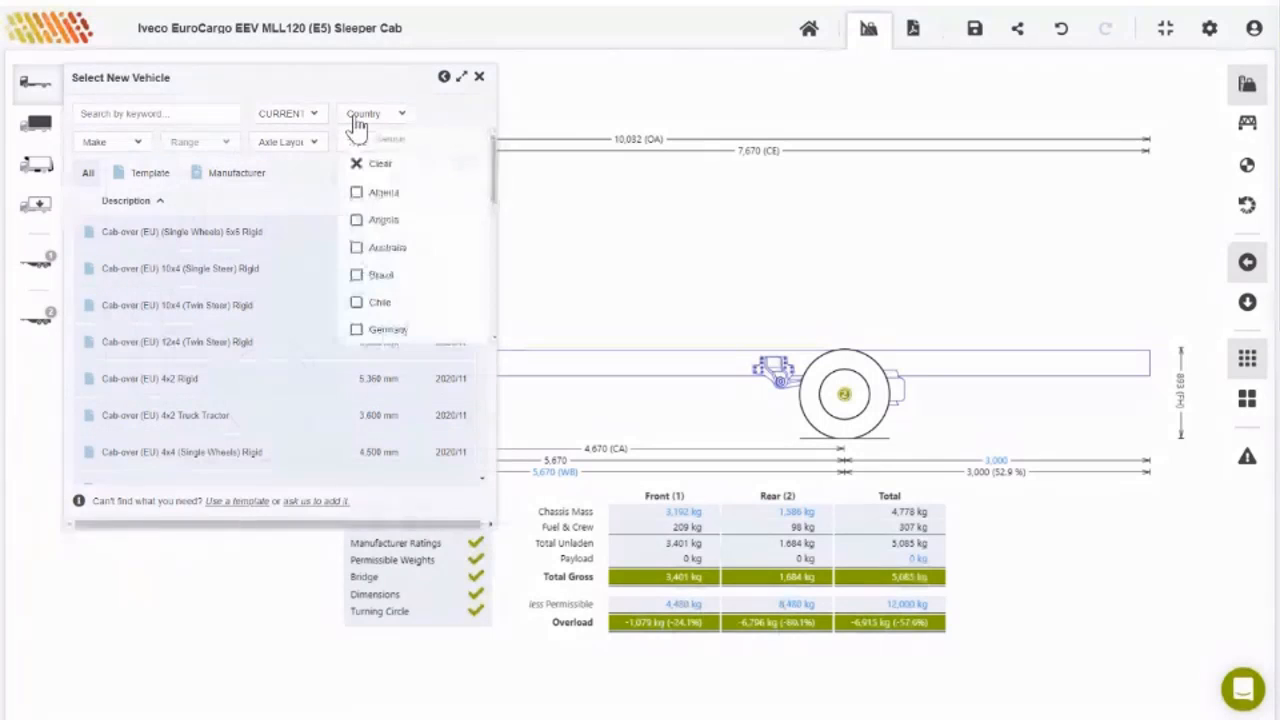
left_click(388, 248)
left_click(110, 143)
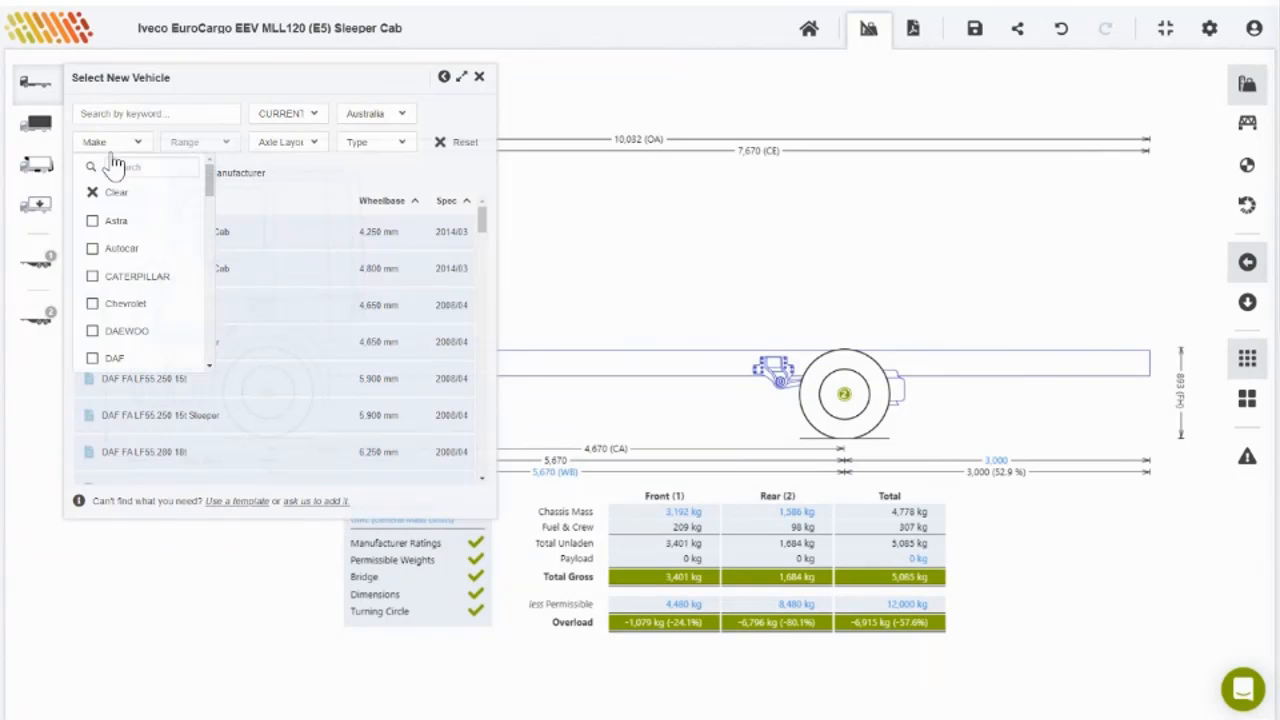
scroll(145, 255, "down", 3)
scroll(145, 255, "down", 5)
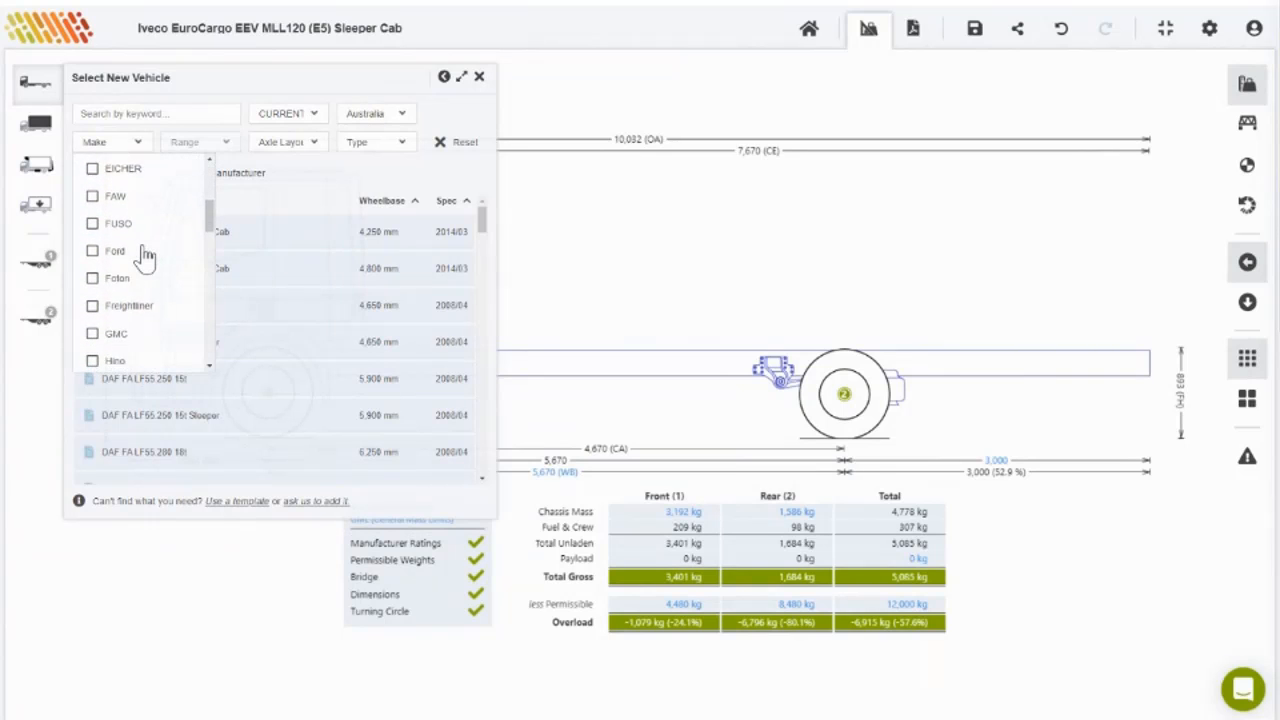
left_click(133, 318)
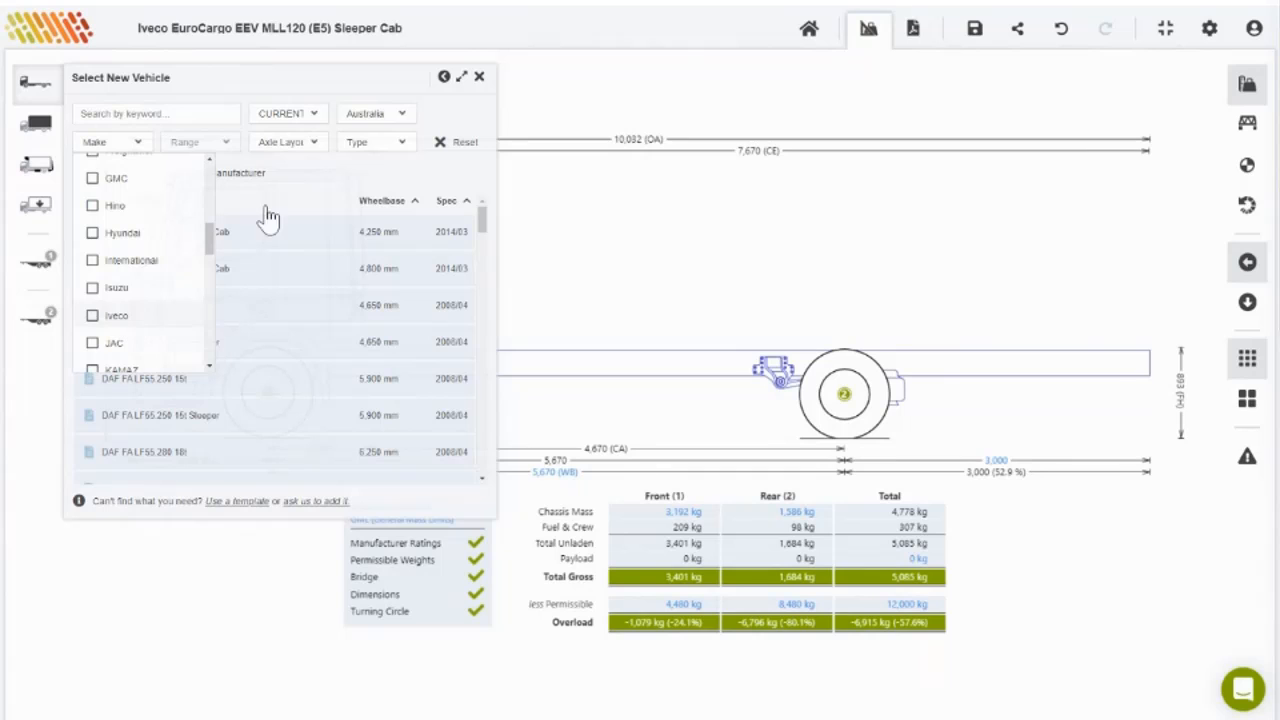
Step: Narrow to the EuroCargo range, pick the MLC160 (E5) Day Cab, and rename the calculation to match
left_click(226, 145)
scroll(220, 250, "down", 1)
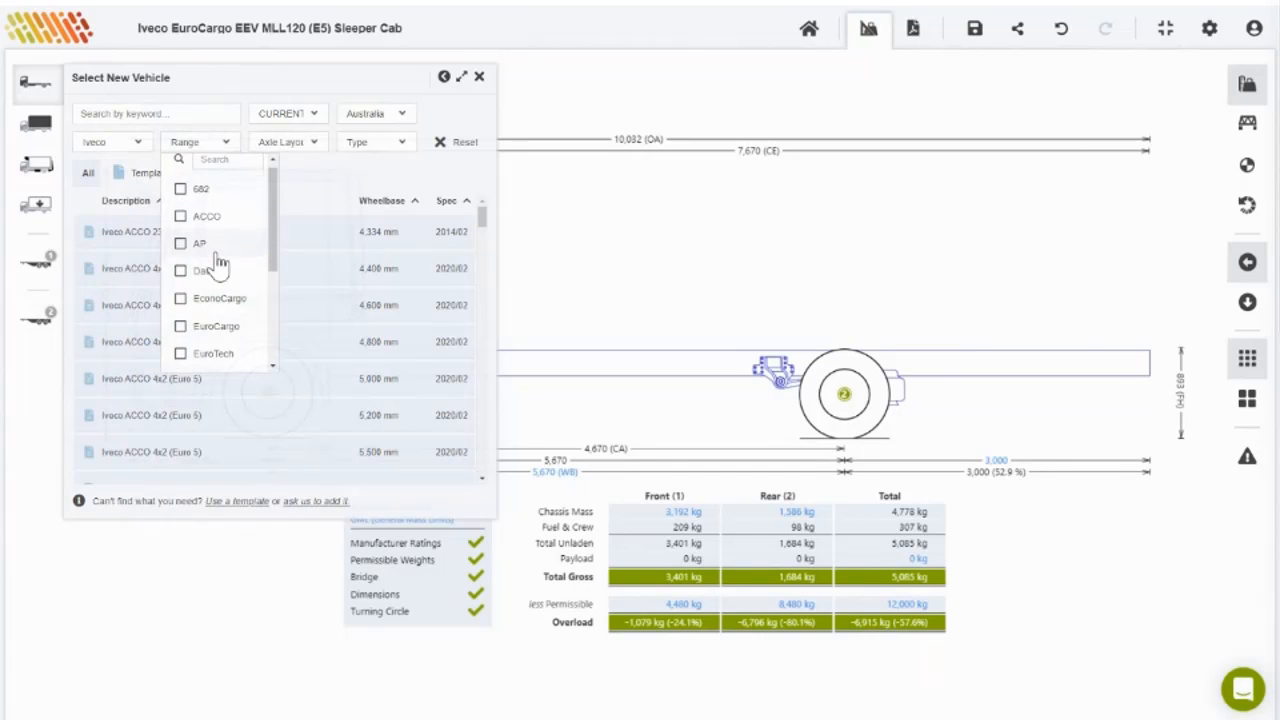
left_click(210, 317)
left_click(372, 180)
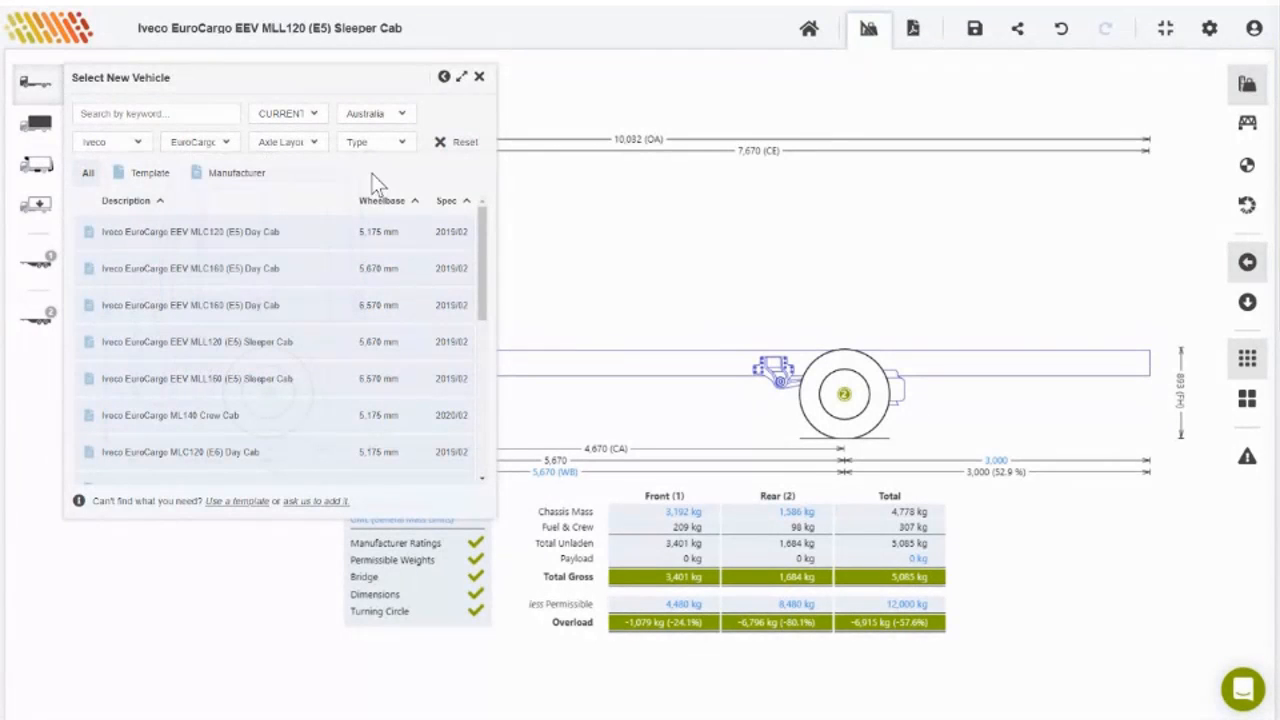
left_click(207, 277)
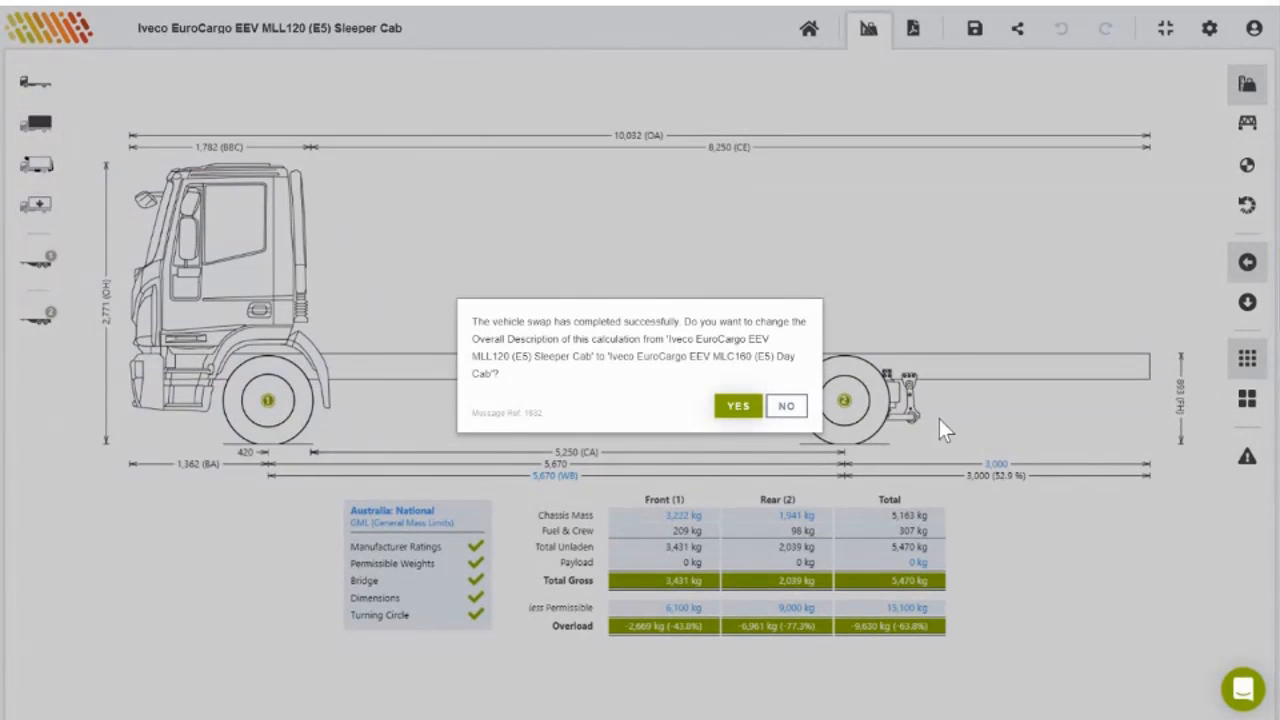
left_click(738, 405)
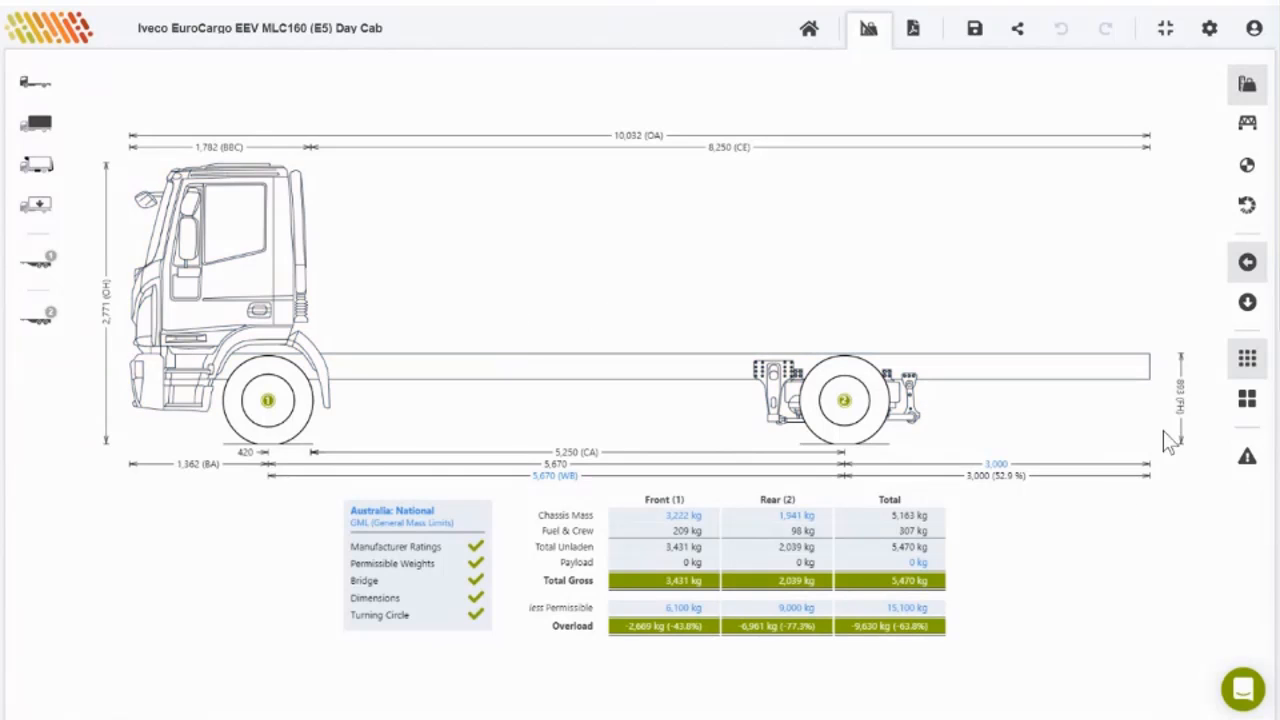
Step: Fit a Tautliner / Curtainsider Template body onto the MLC160 chassis
left_click(46, 122)
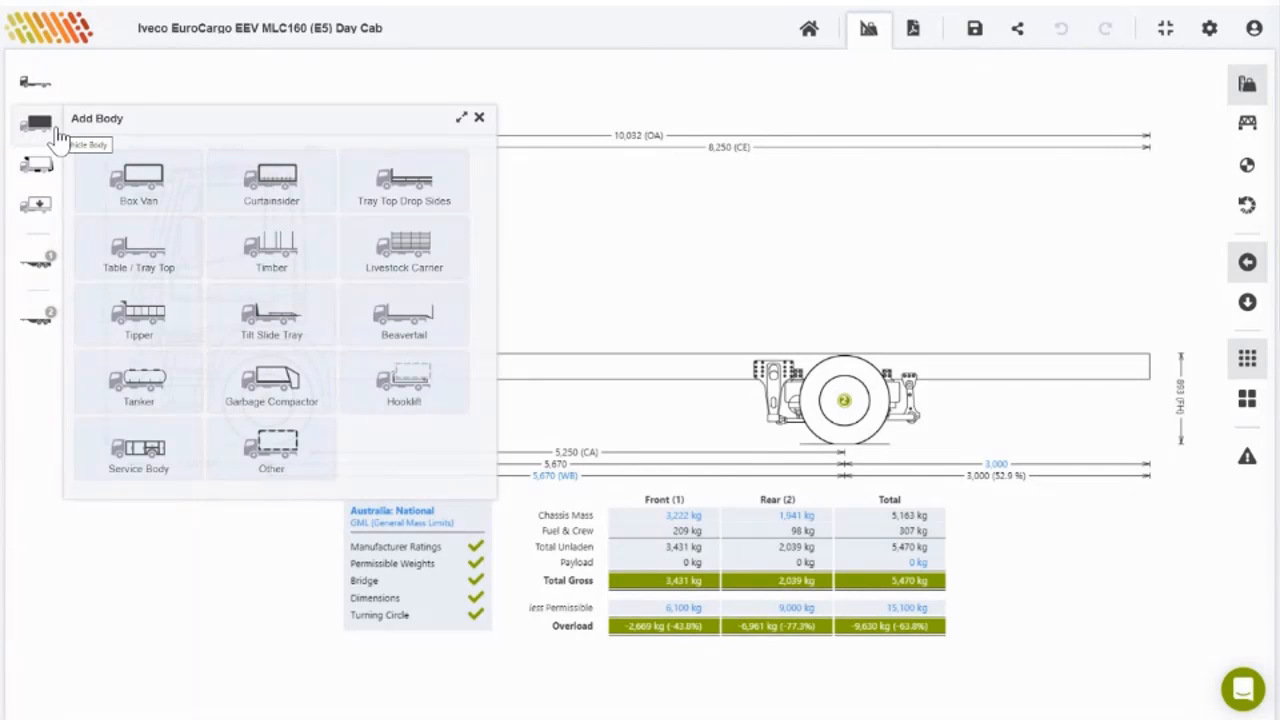
left_click(272, 192)
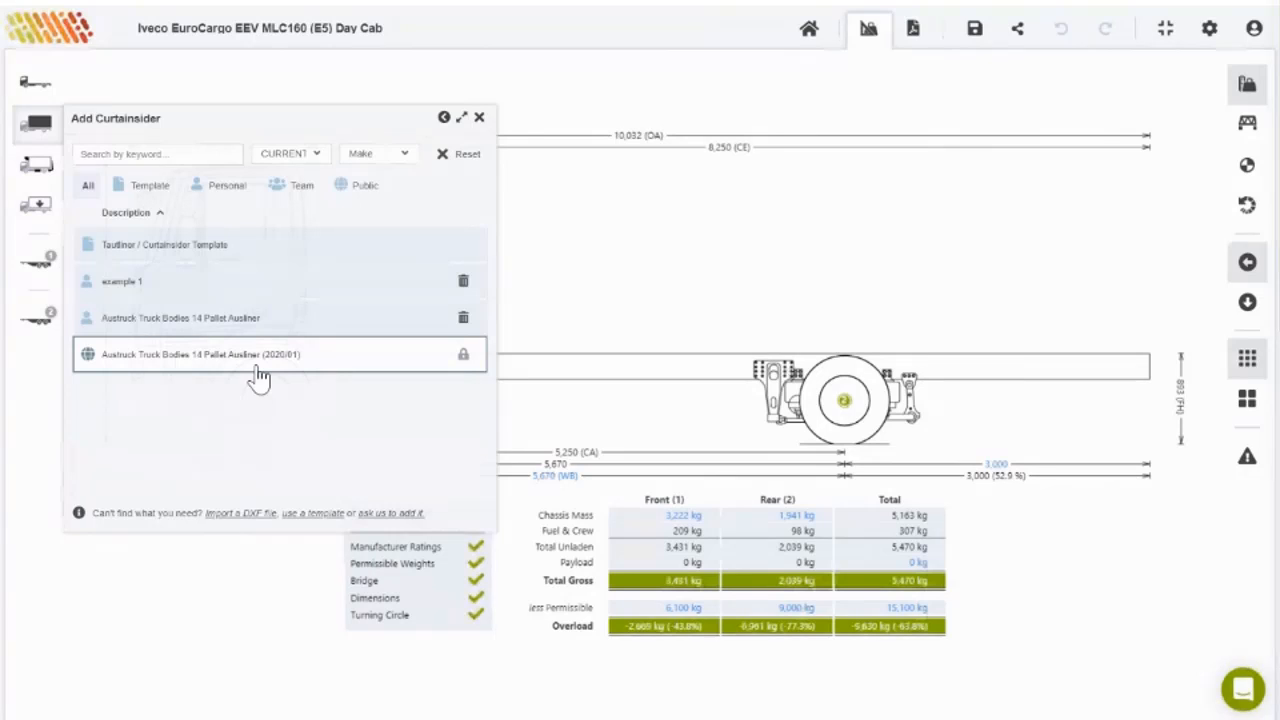
left_click(184, 255)
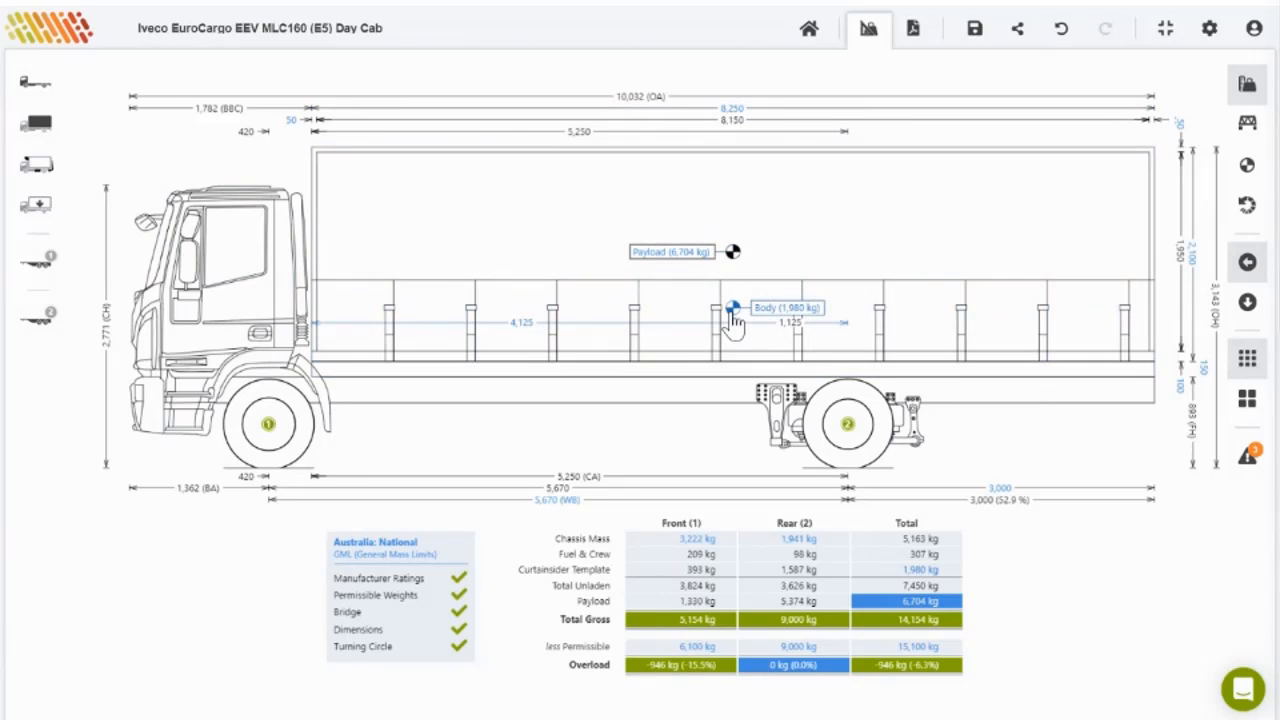
Step: Set the chassis crew mass per person to 100 kg and close the chassis panel
left_click(43, 92)
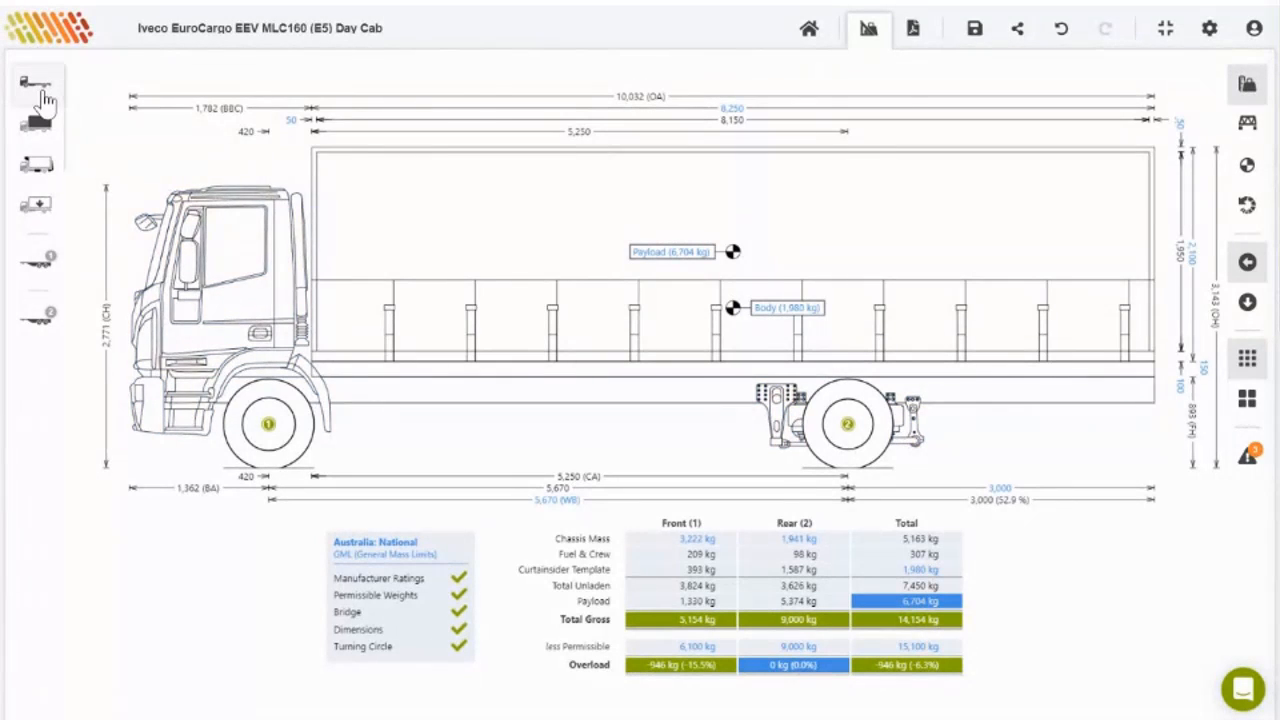
left_click(405, 150)
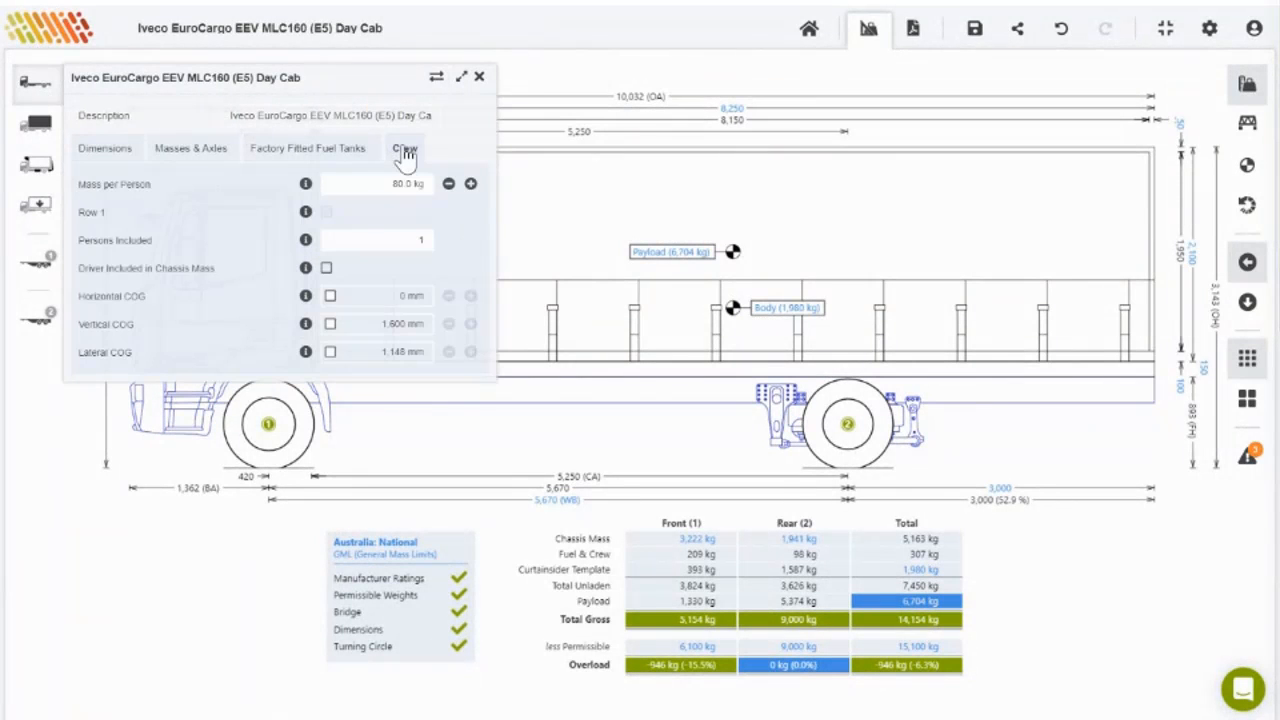
left_click(396, 182)
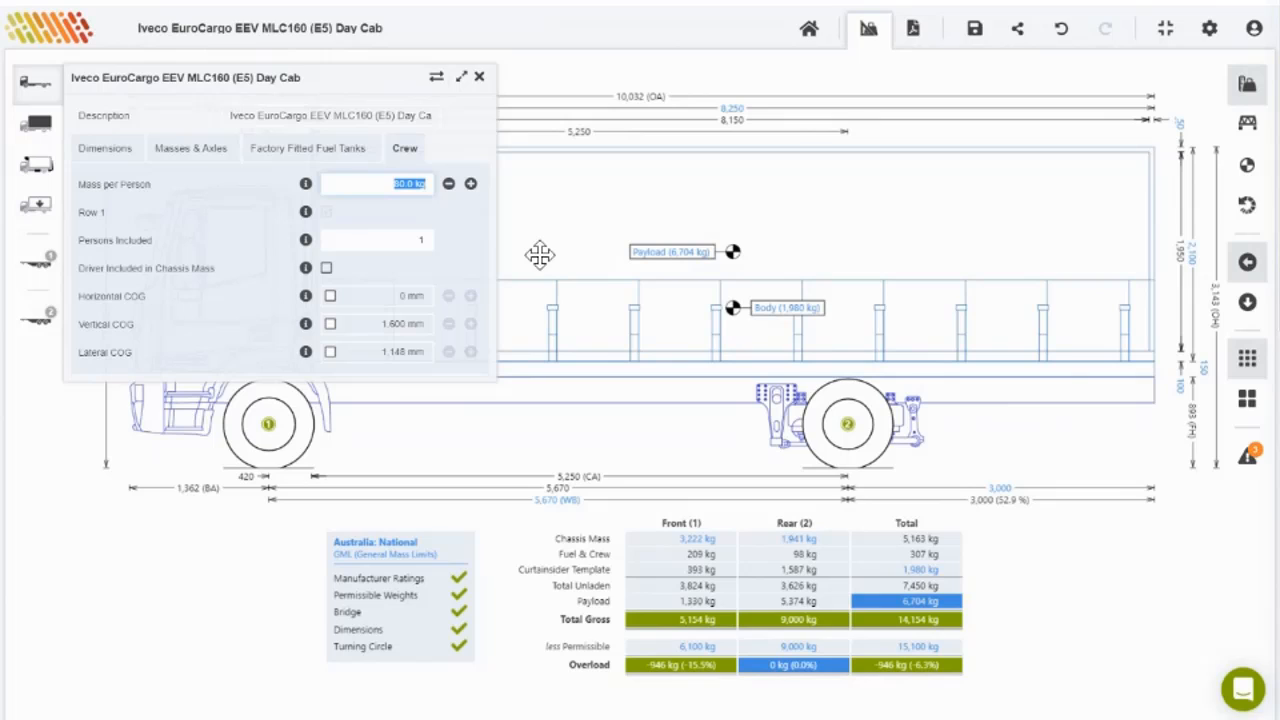
type("100")
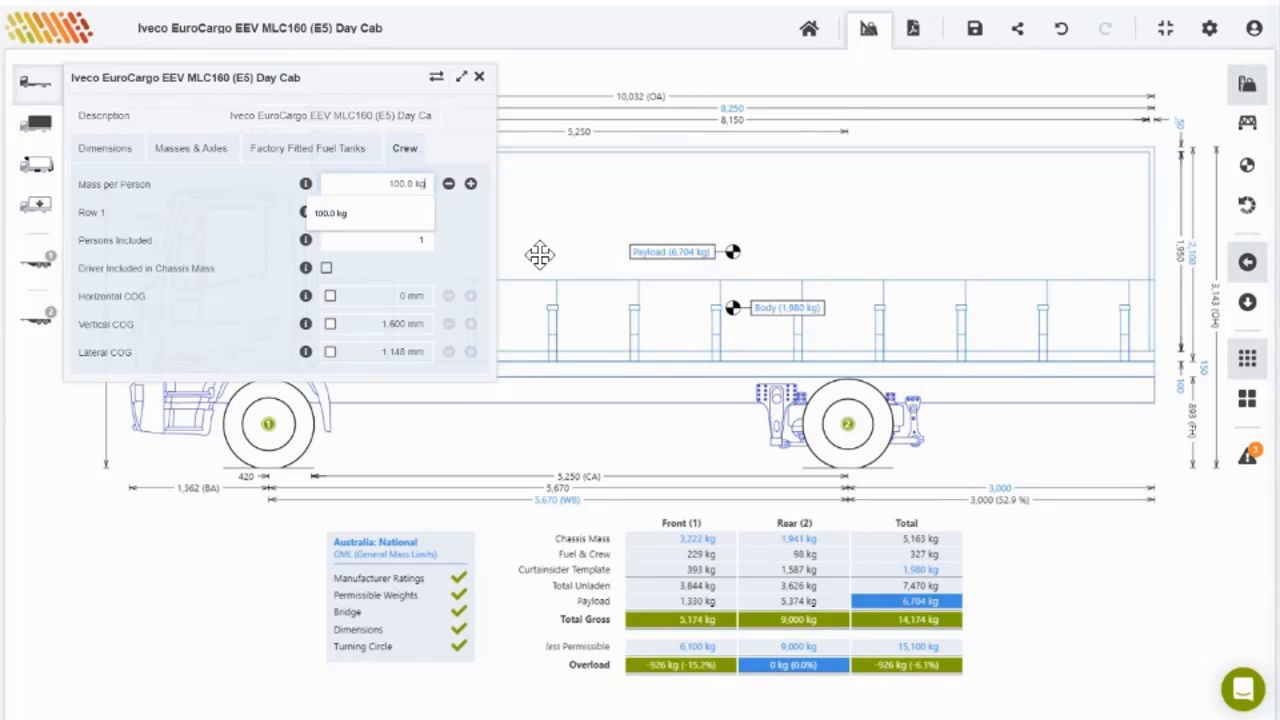
left_click(456, 223)
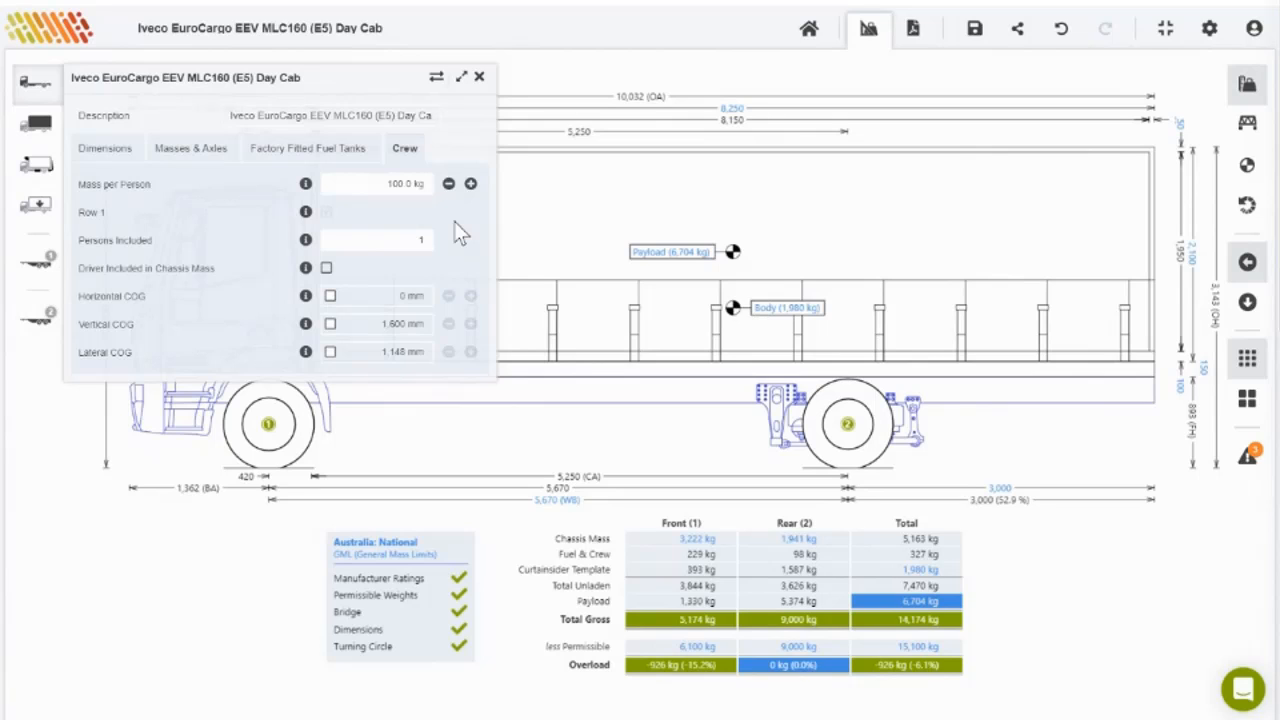
left_click(1012, 72)
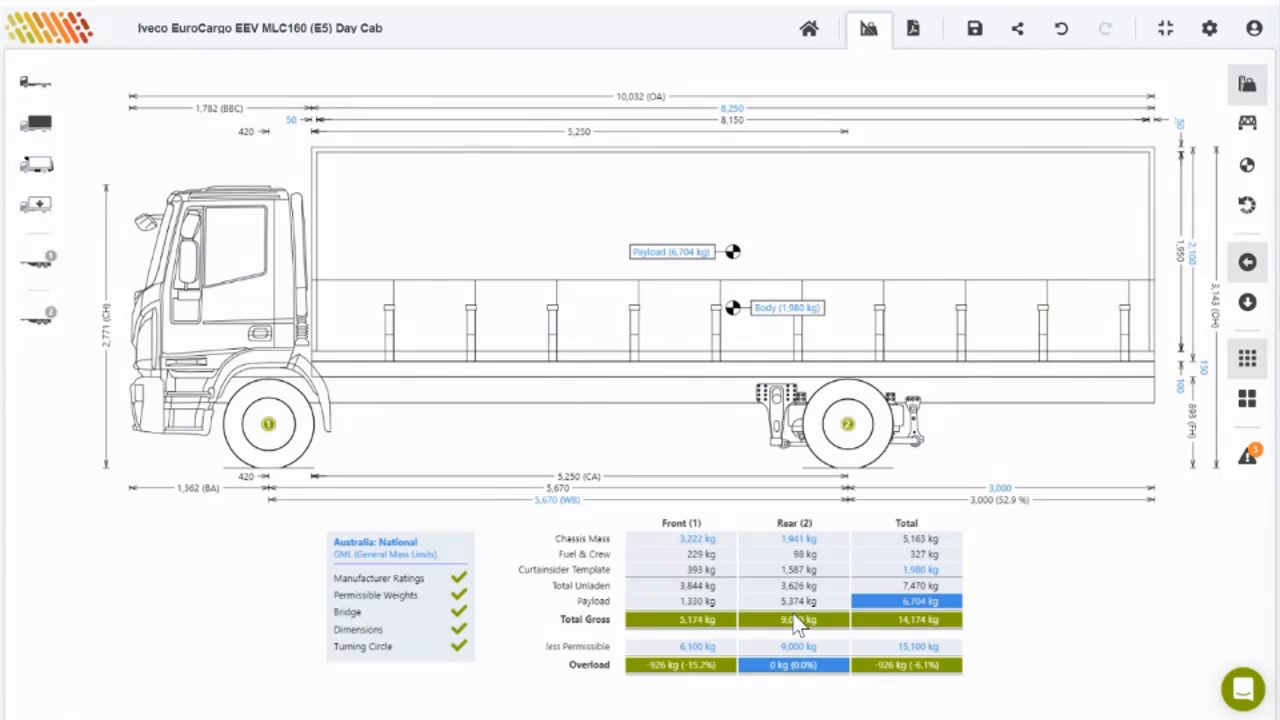
Step: Change the scorecard regulations from Australia: National to Australia: Victoria
left_click(410, 543)
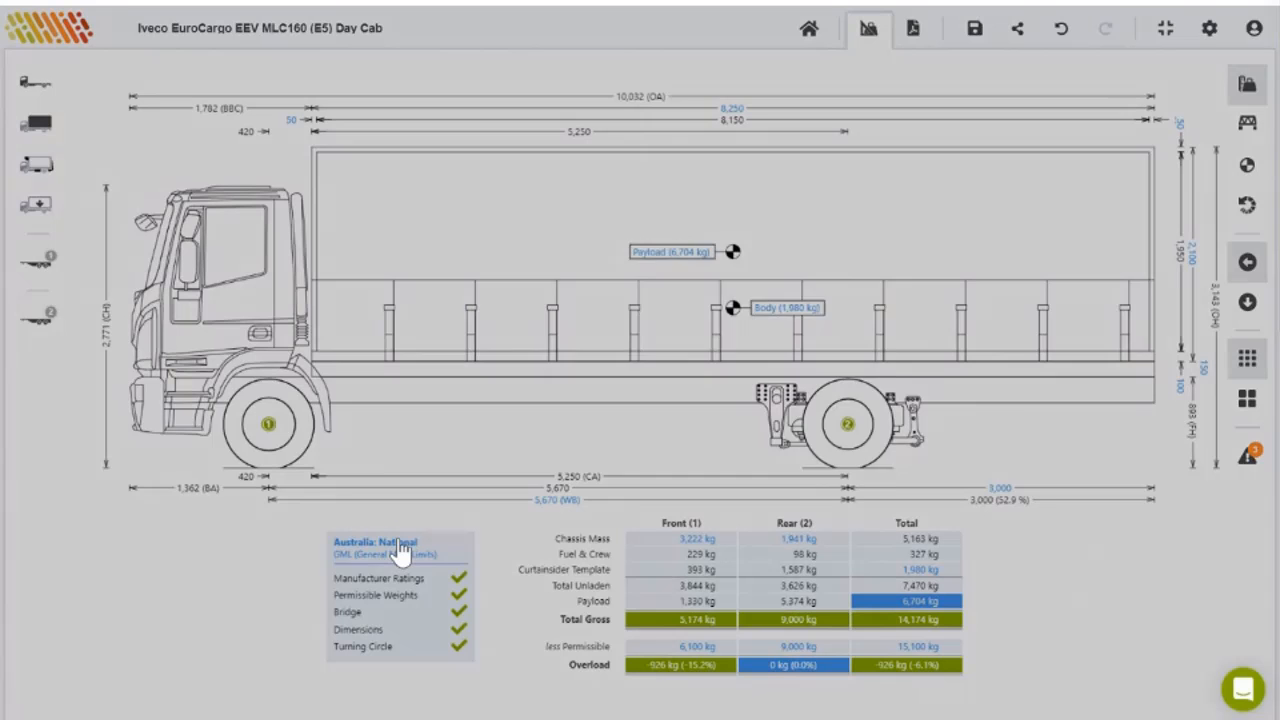
left_click(697, 360)
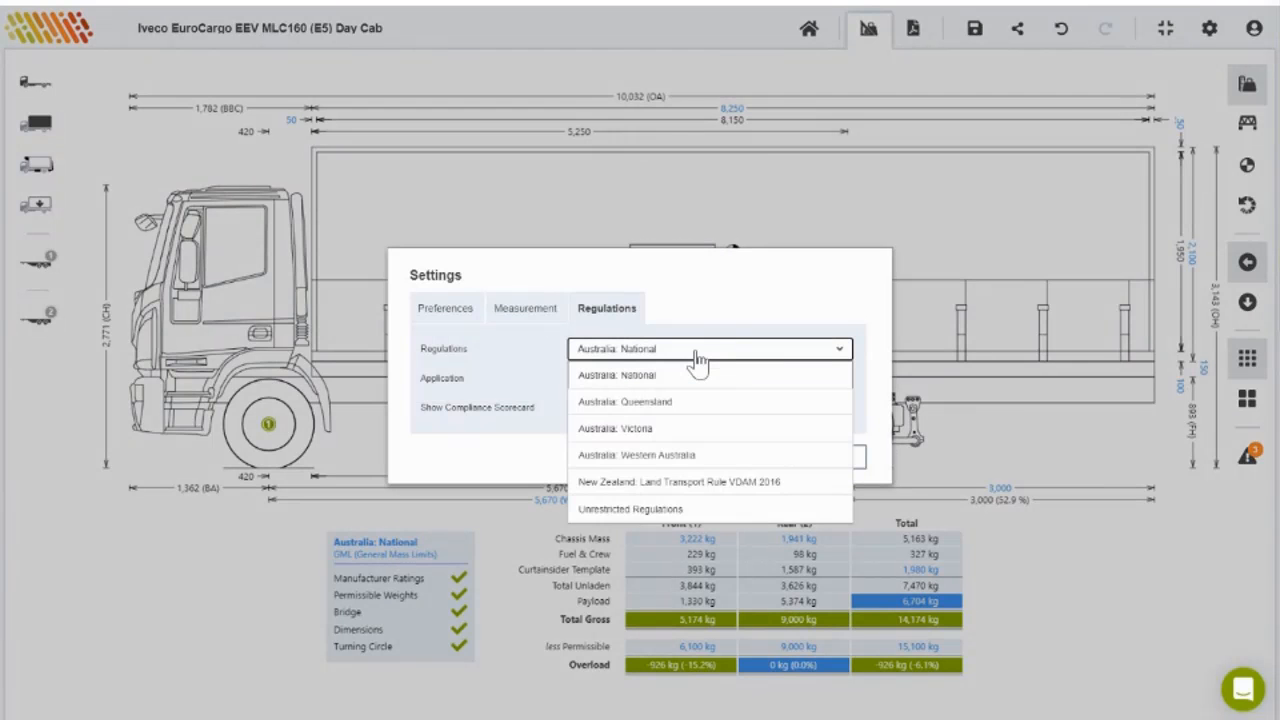
left_click(692, 430)
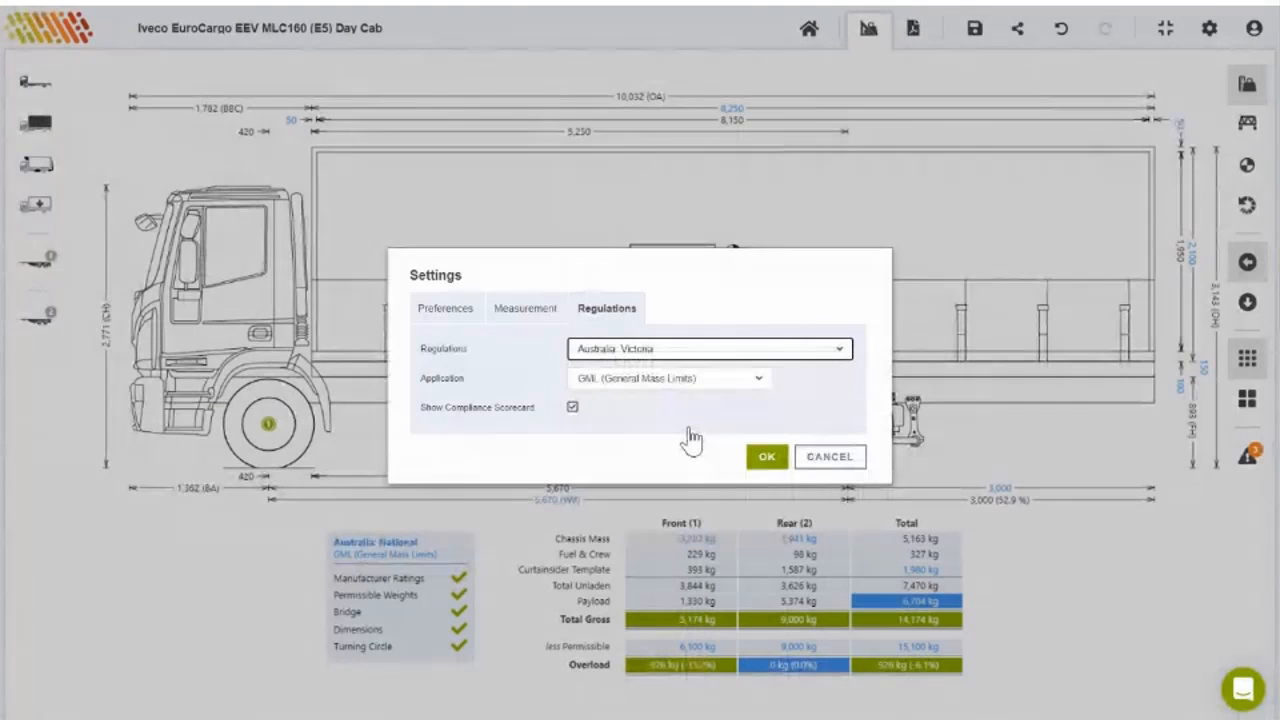
left_click(773, 461)
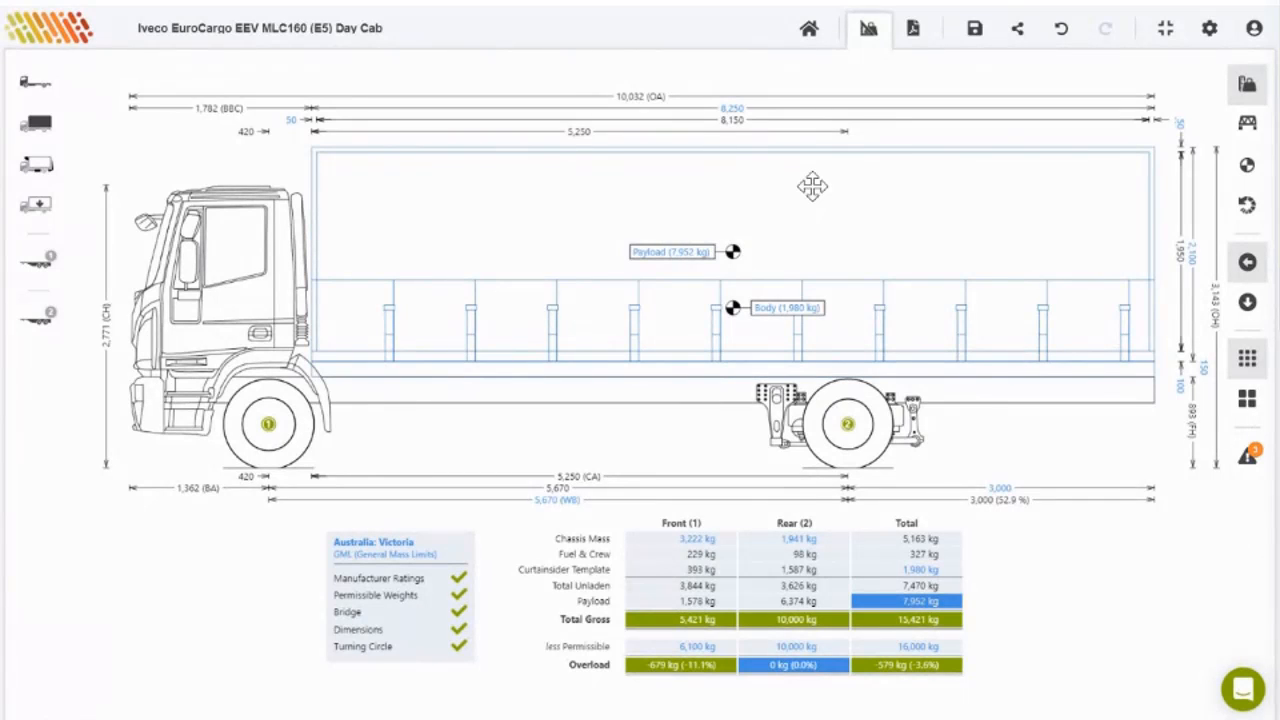
Step: Set the curtainsider body length to 8,000 mm
left_click(734, 110)
left_click(776, 400)
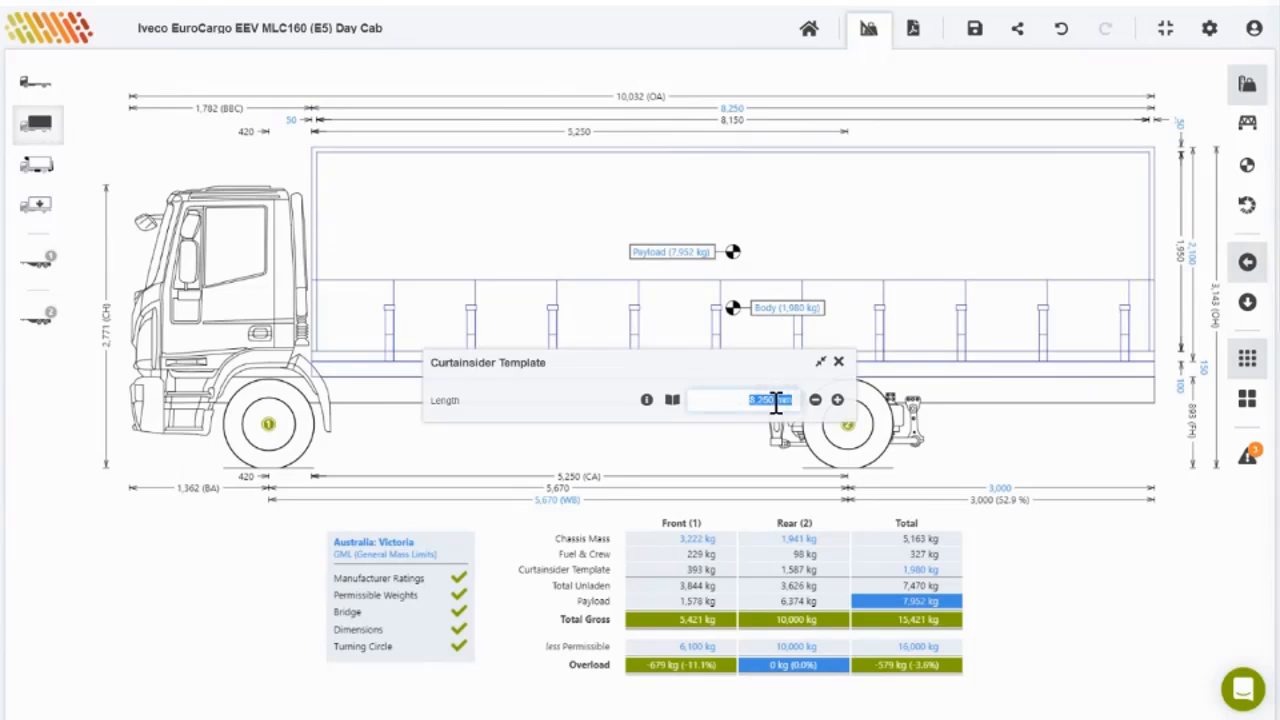
type("79")
key("BackSpace")
type("8000")
key("Return")
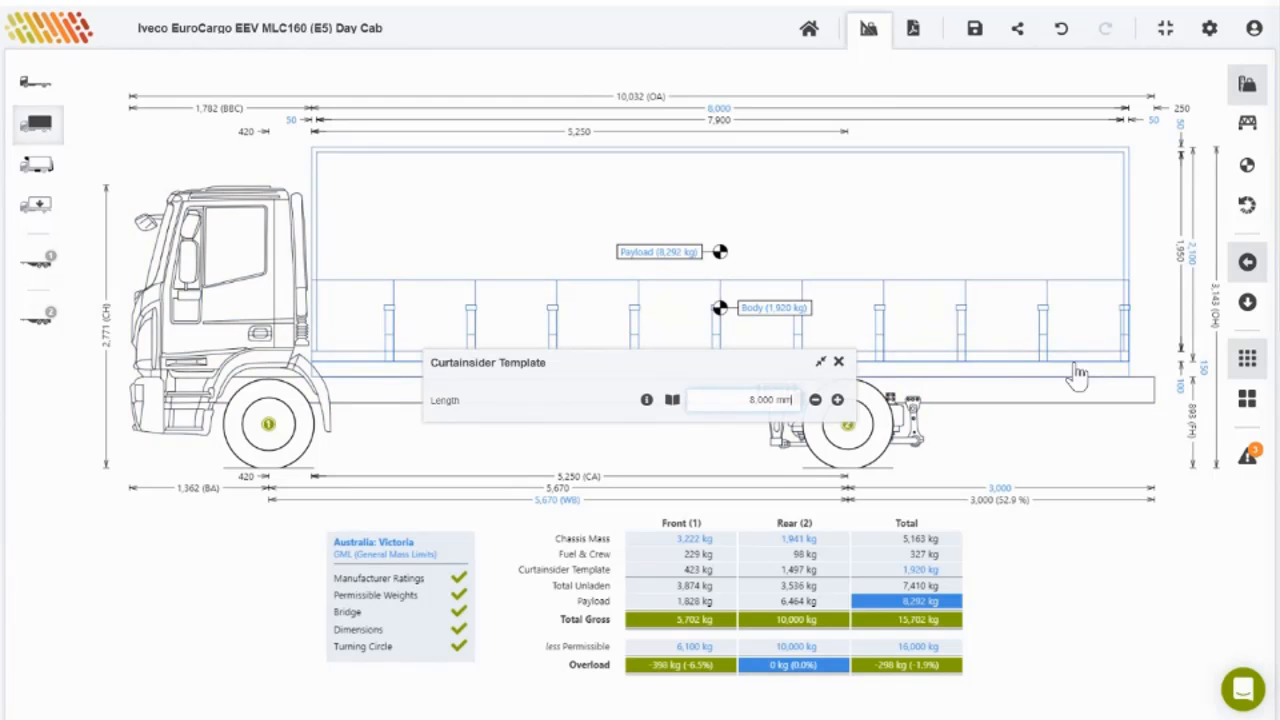
left_click(1101, 410)
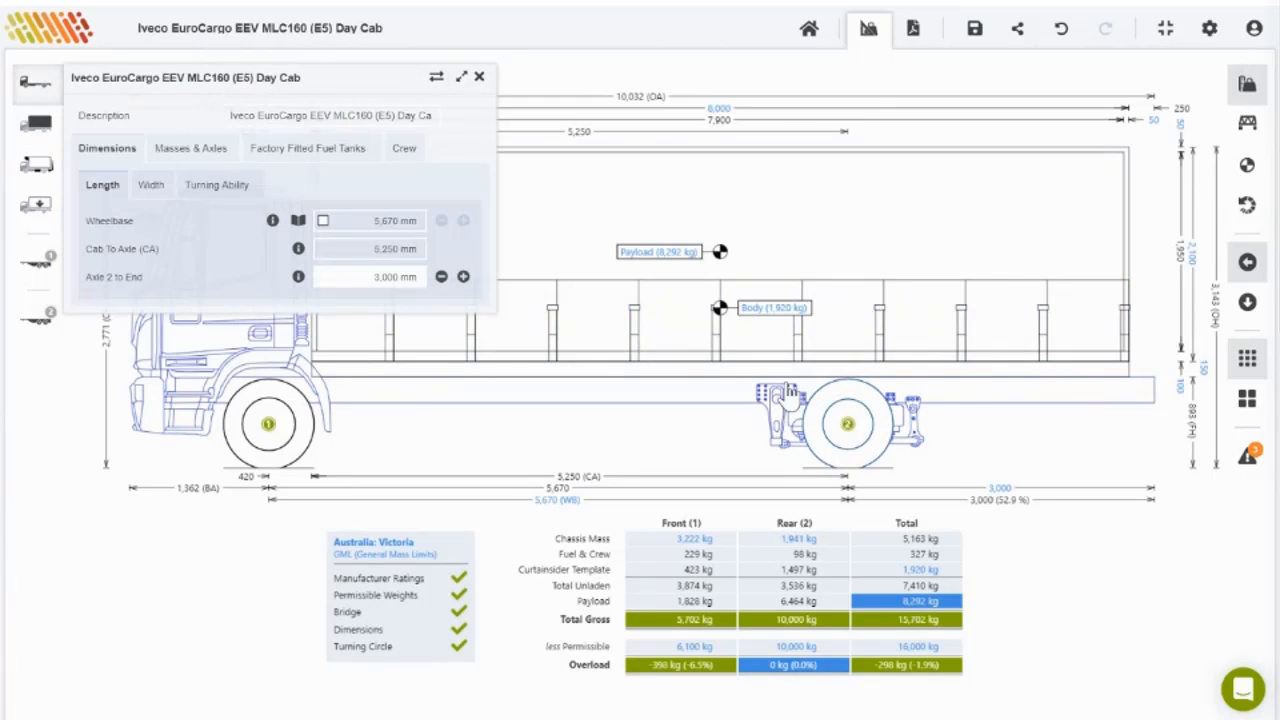
Step: Tick Align Chassis to Rear of Body and view the notes and warnings
left_click(746, 198)
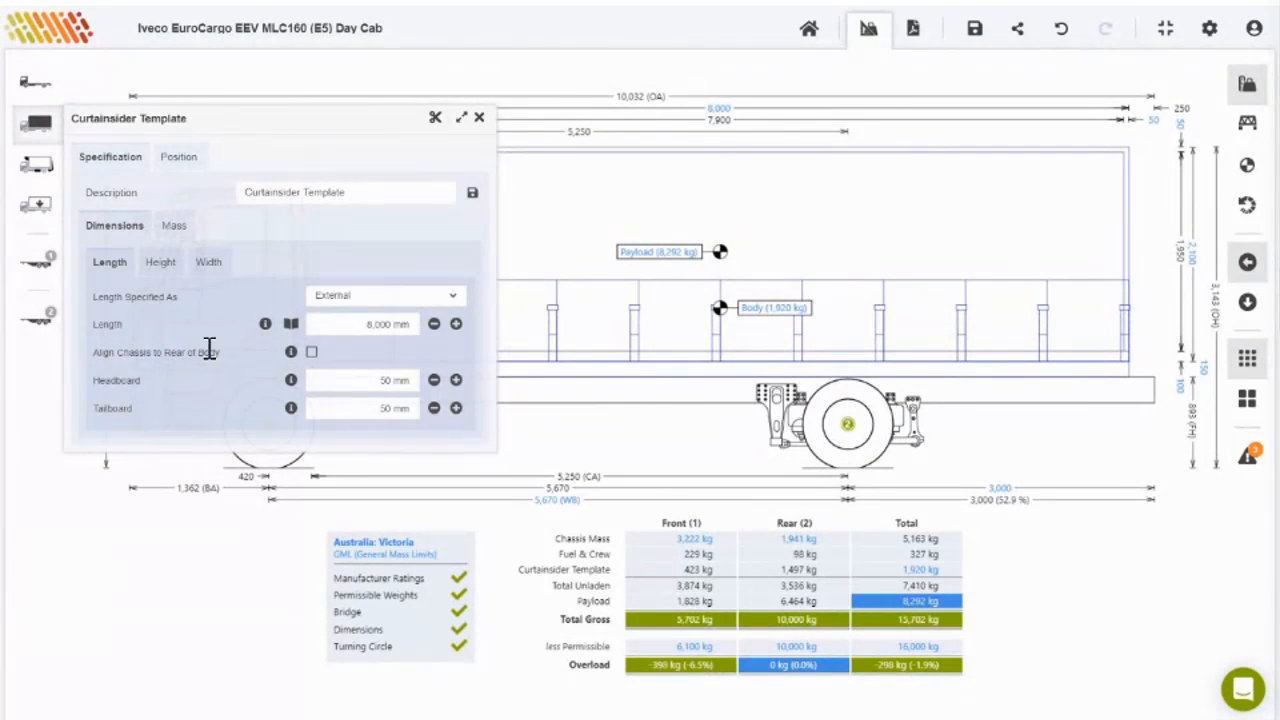
left_click(312, 355)
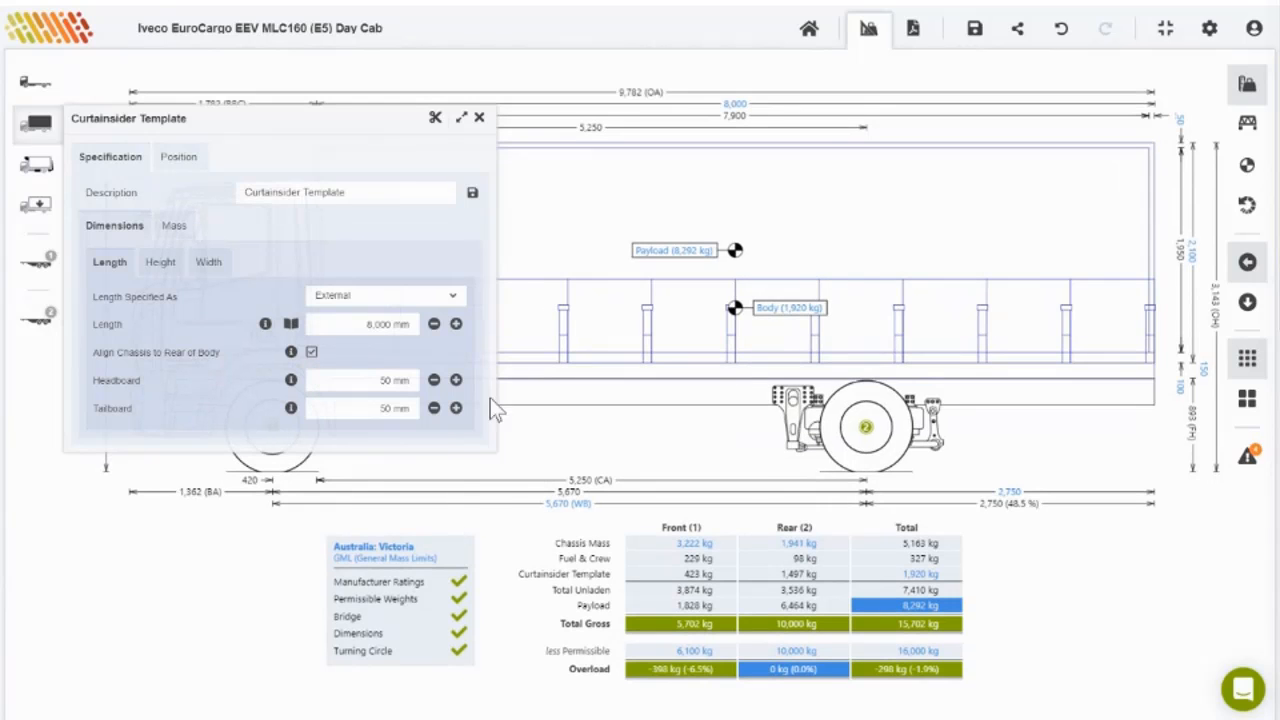
left_click(1248, 463)
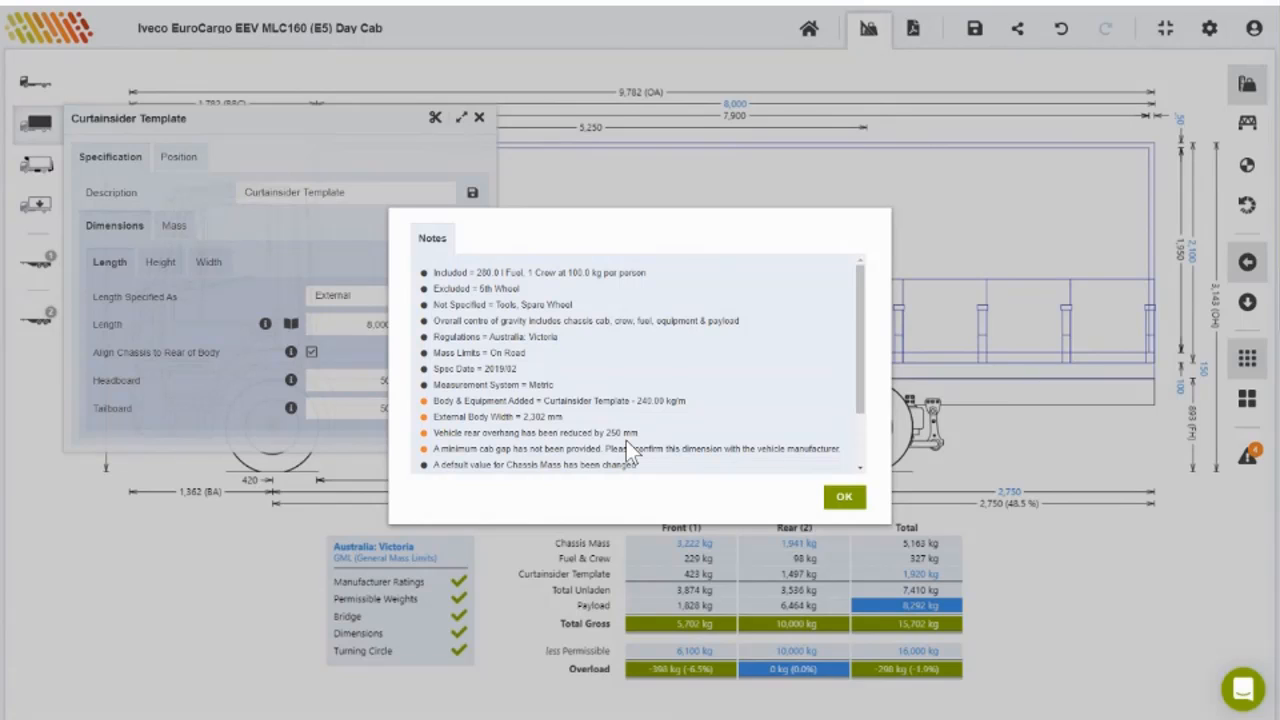
Step: Dismiss the Notes dialog and close the Curtainsider Template panel
left_click(843, 498)
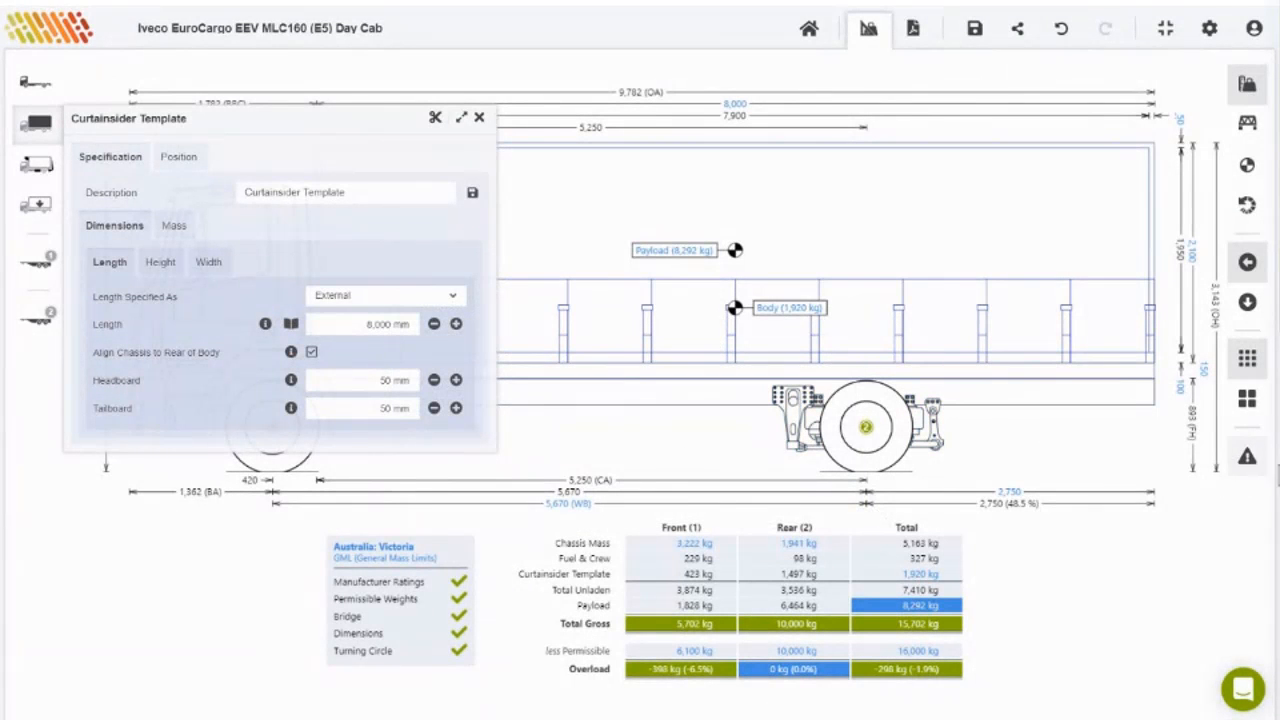
left_click(479, 118)
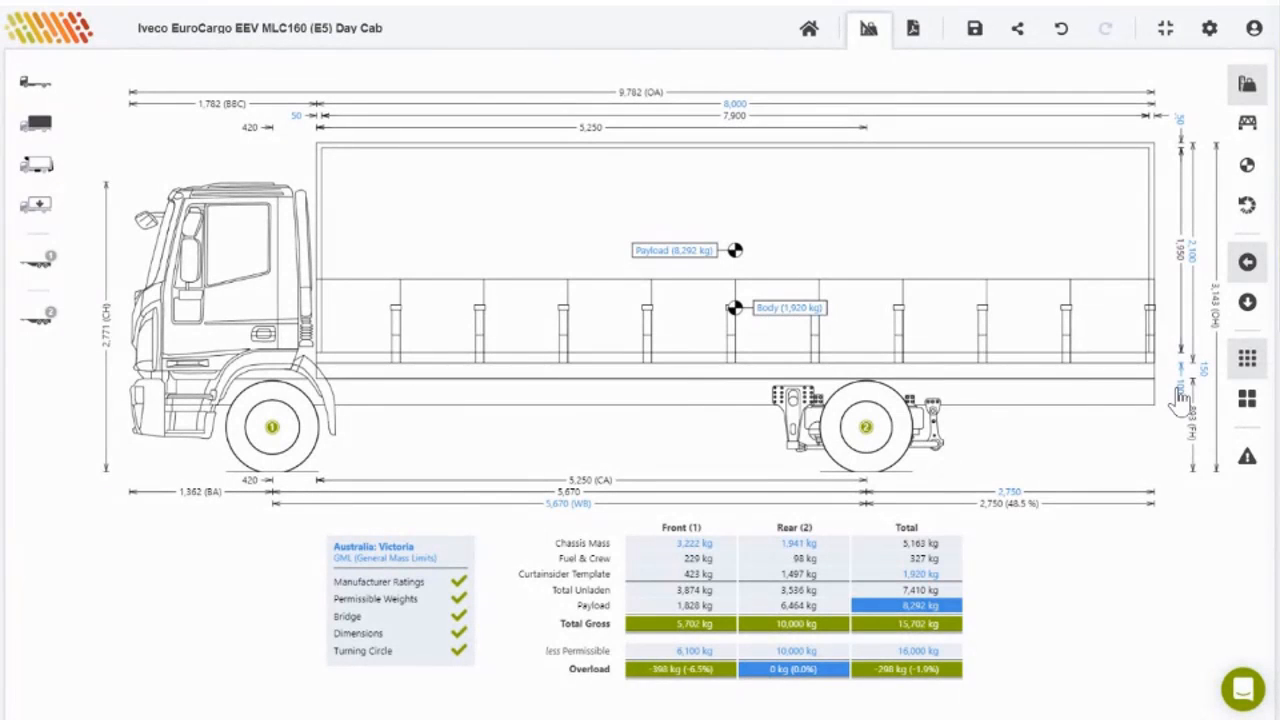
Step: Change the curtainsider body height to 2,400 mm
left_click(1193, 264)
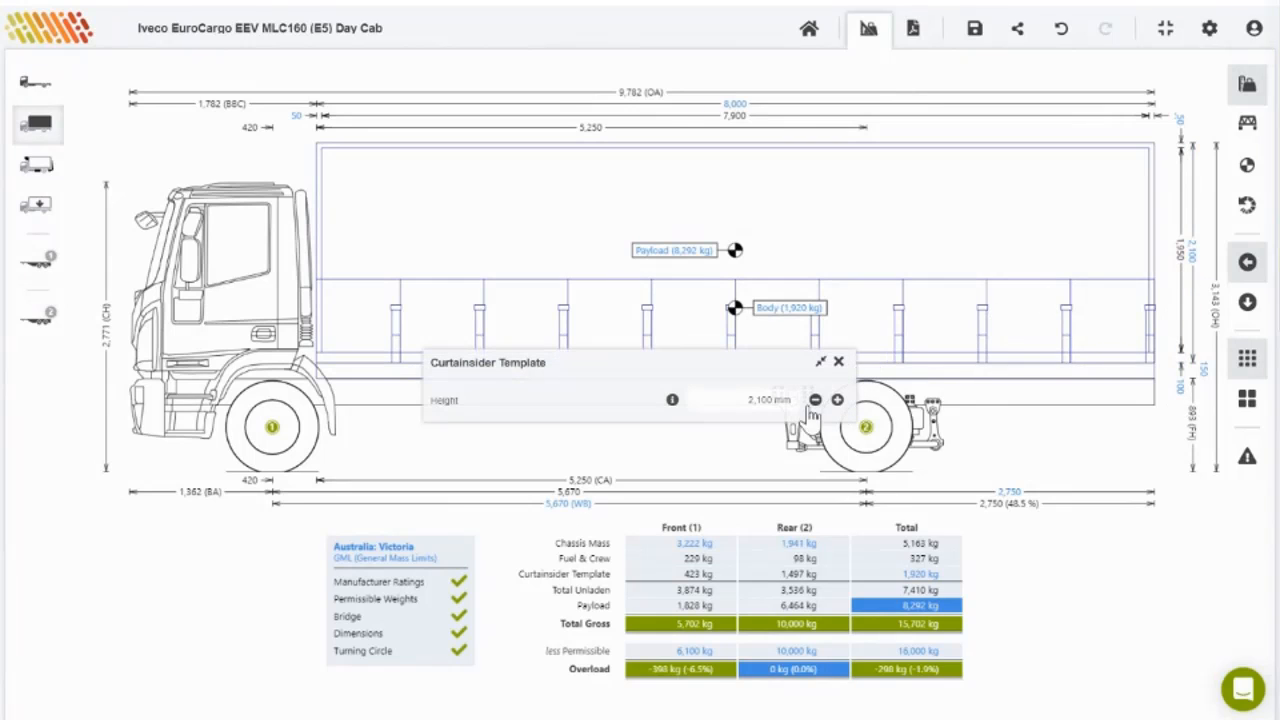
left_click(765, 400)
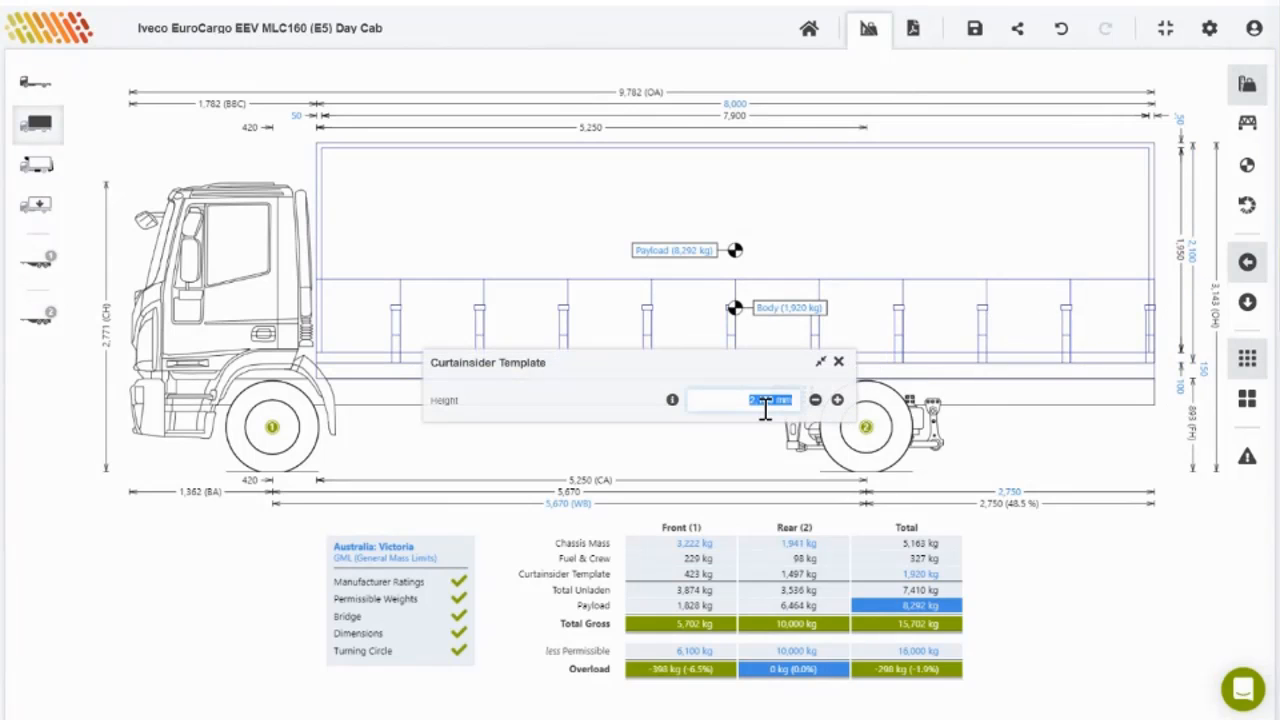
type("2400")
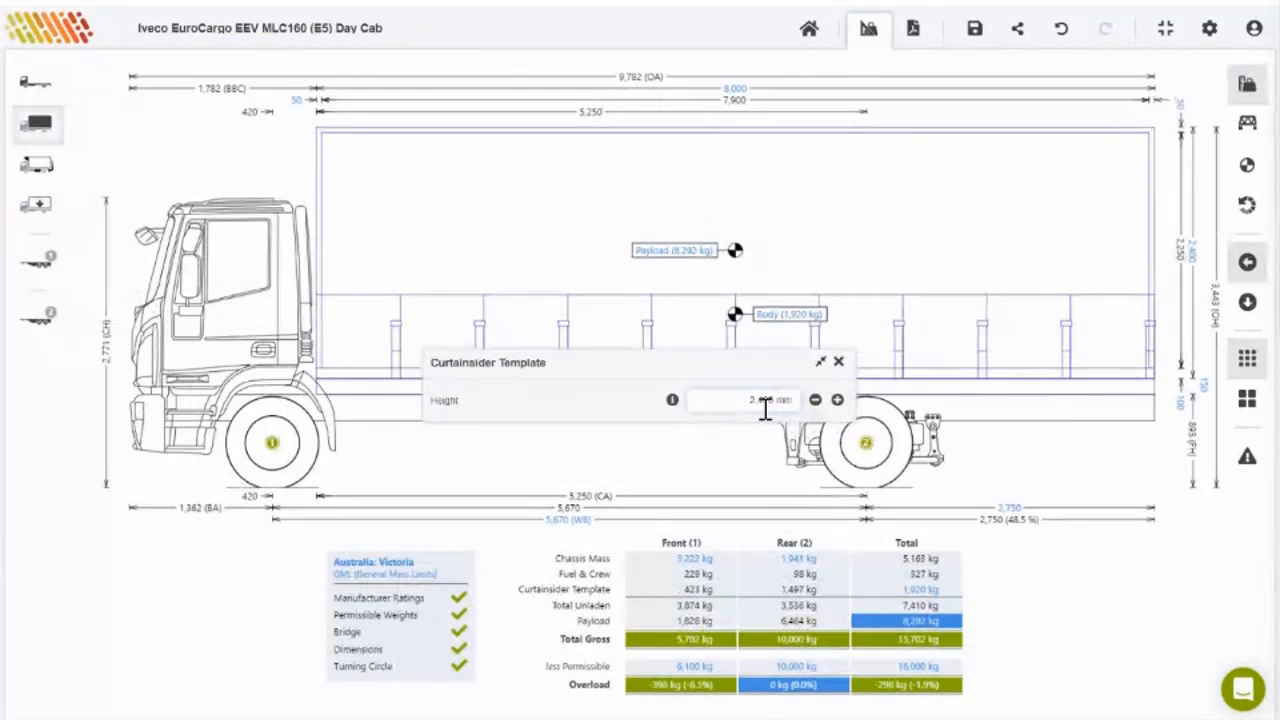
left_click(592, 468)
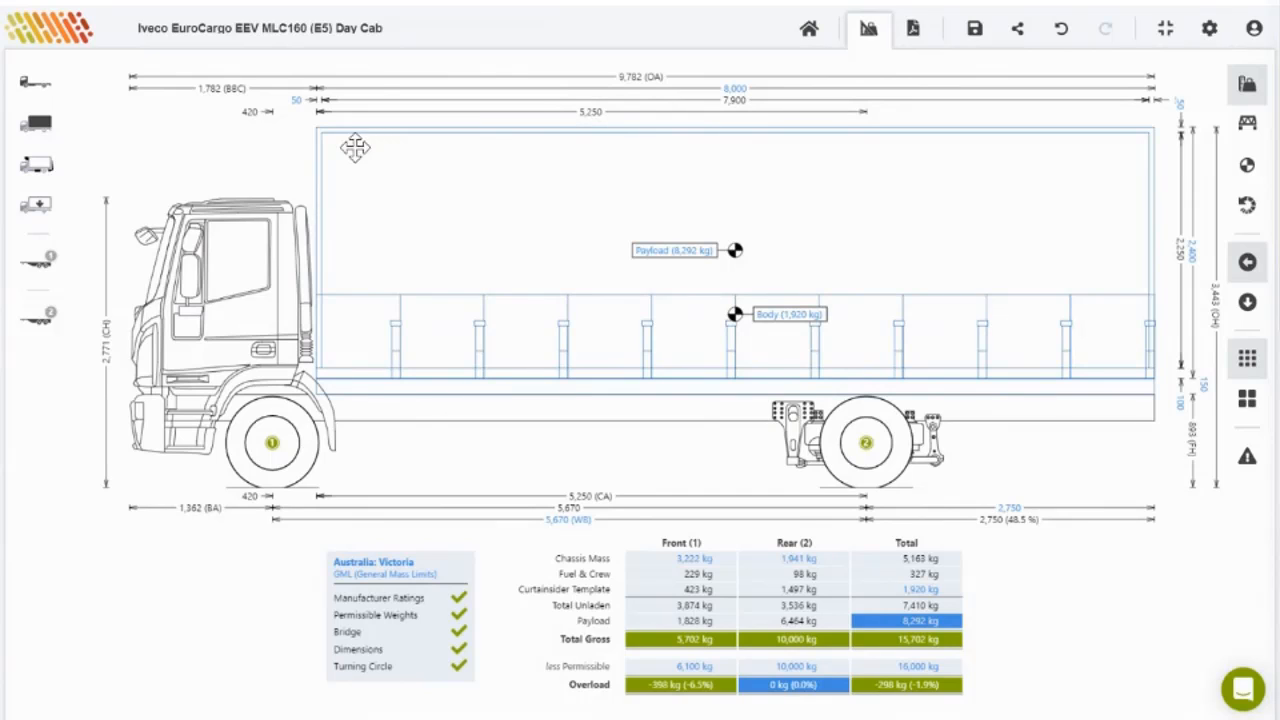
Step: Add the Sample Fairing/Nosecone (Medium) fairing above the cab
left_click(37, 166)
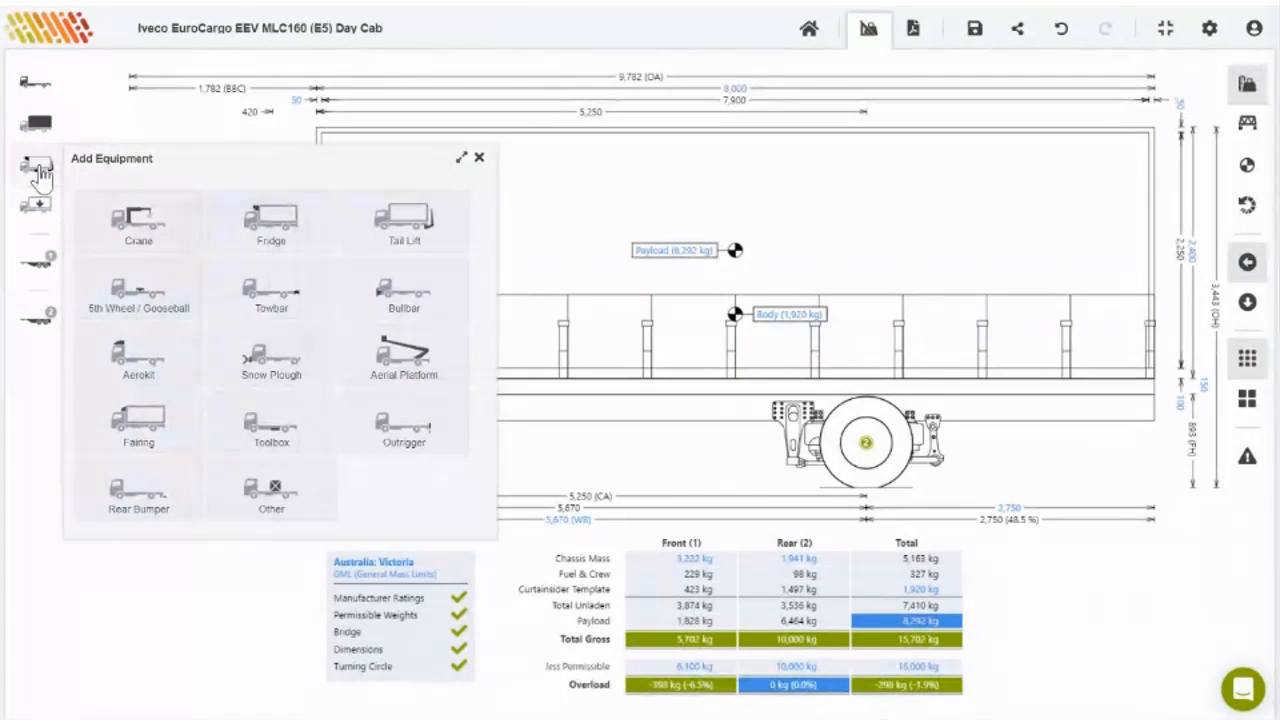
left_click(138, 432)
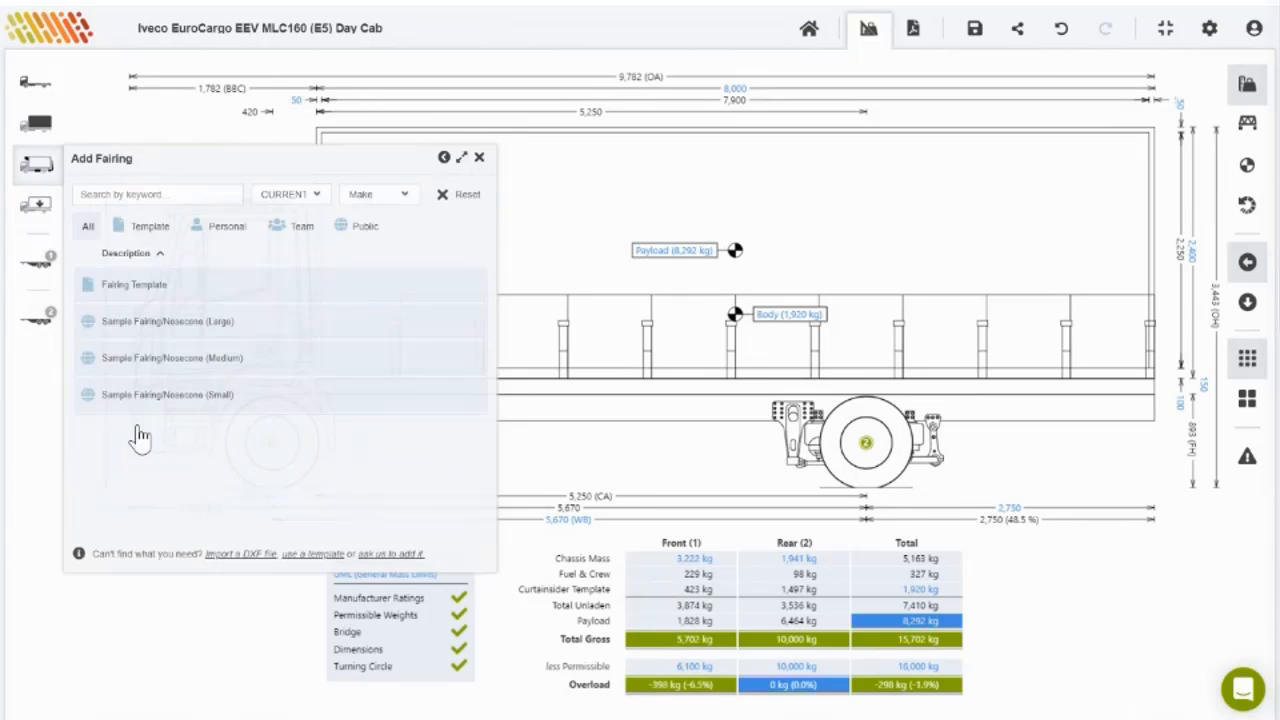
left_click(147, 358)
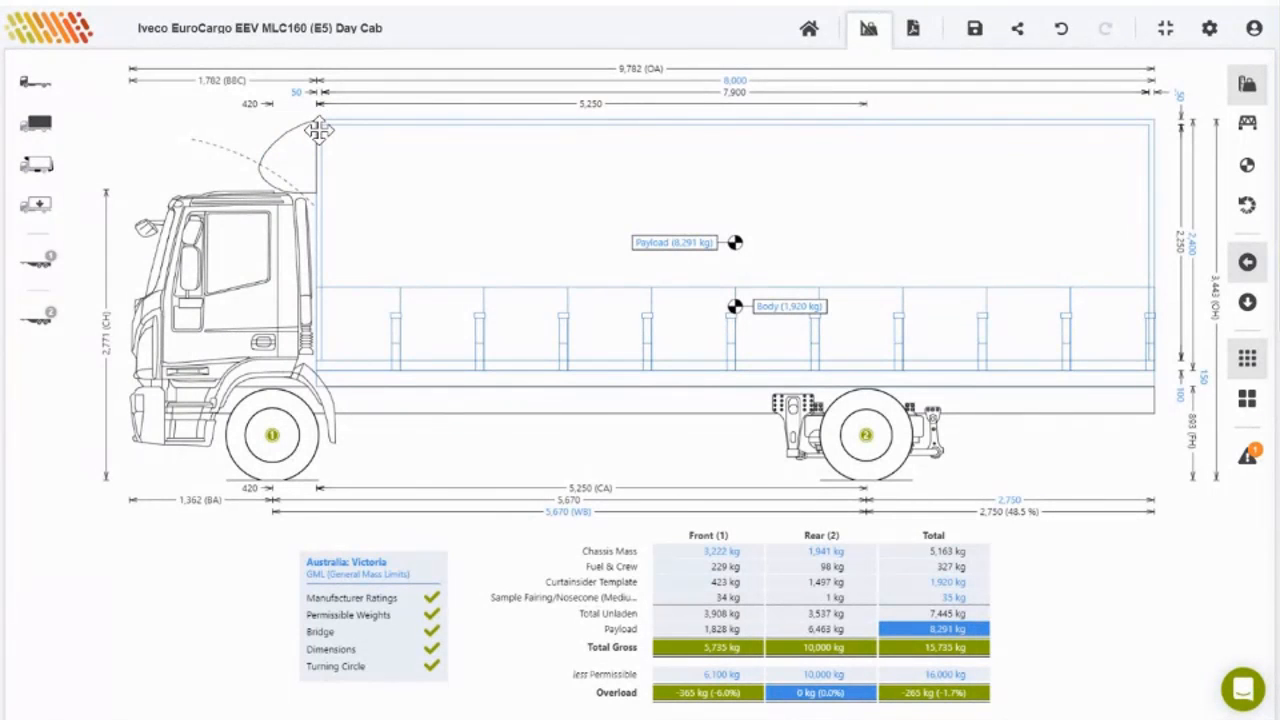
Step: Drag the body 100 mm further back from the cab and move the nosecone up to it
left_click_drag(318, 130, 330, 131)
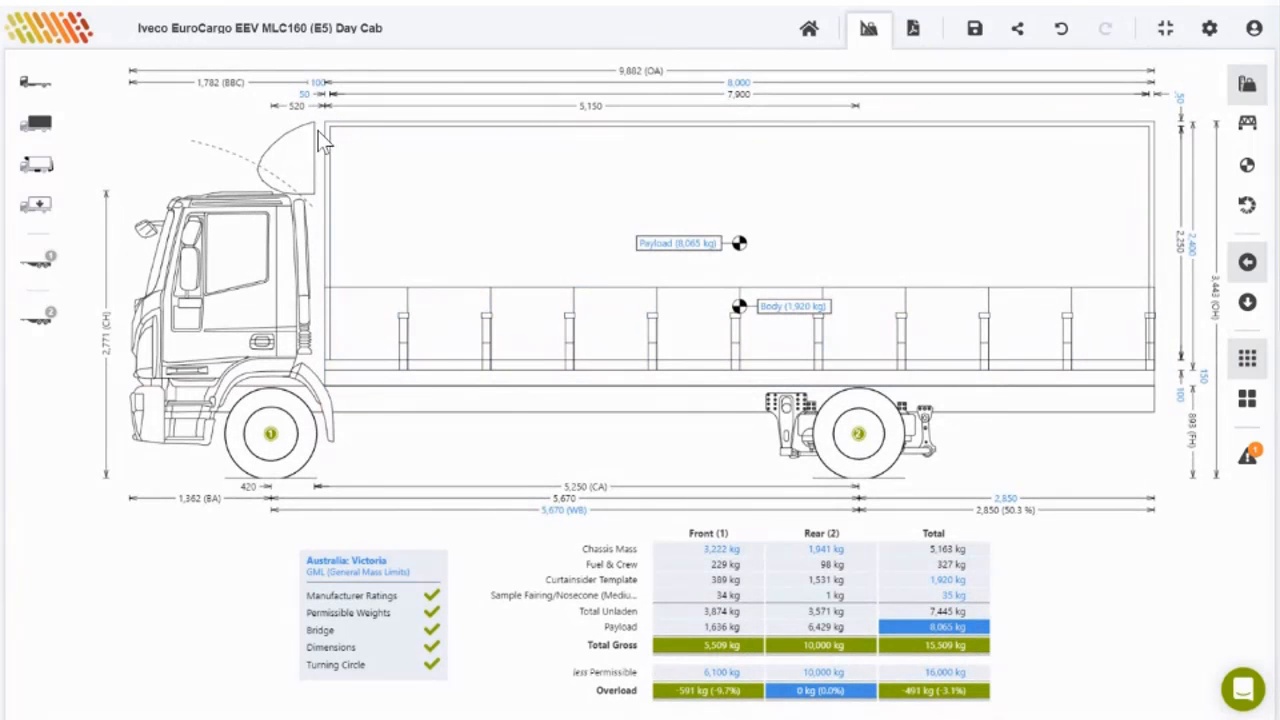
left_click_drag(309, 130, 325, 132)
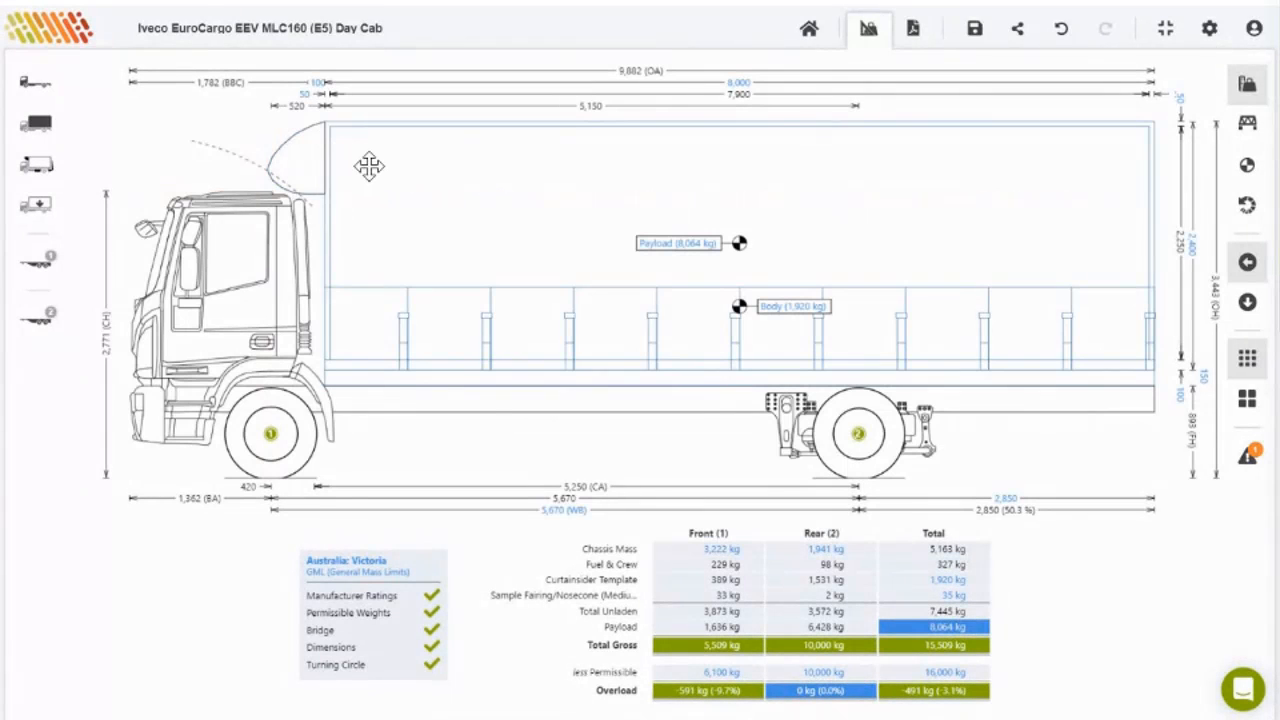
left_click(369, 166)
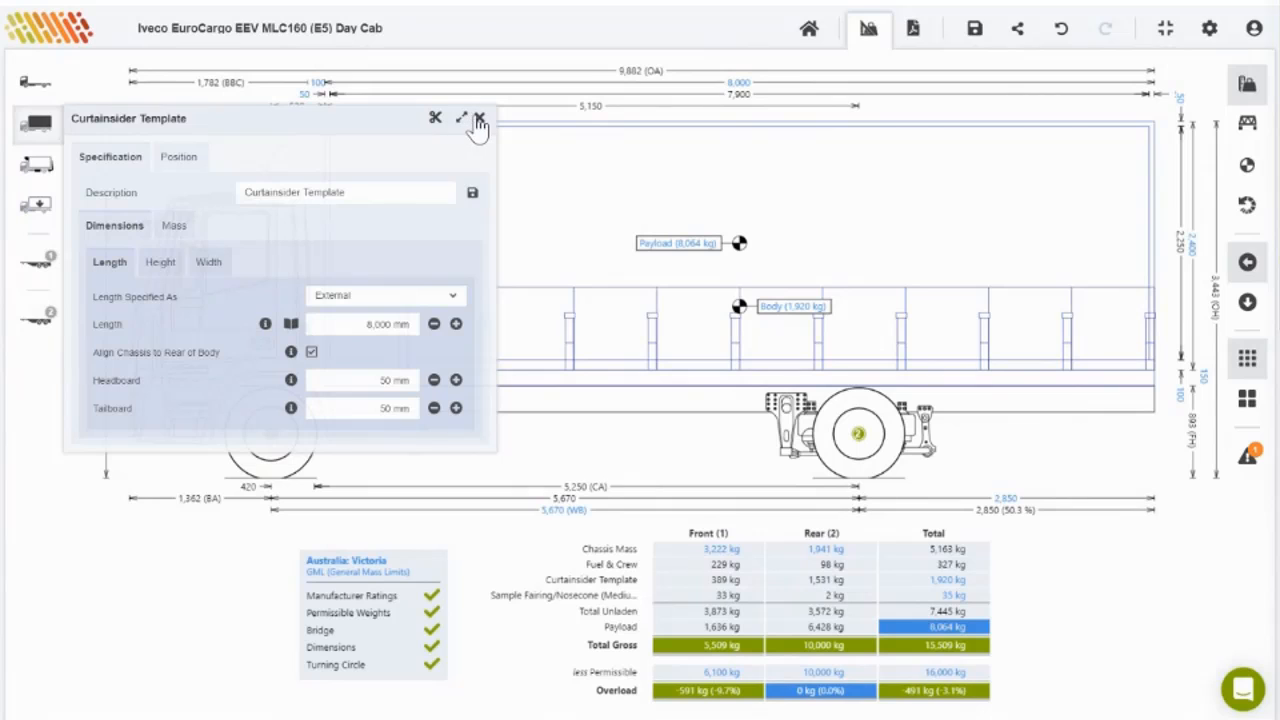
left_click(478, 117)
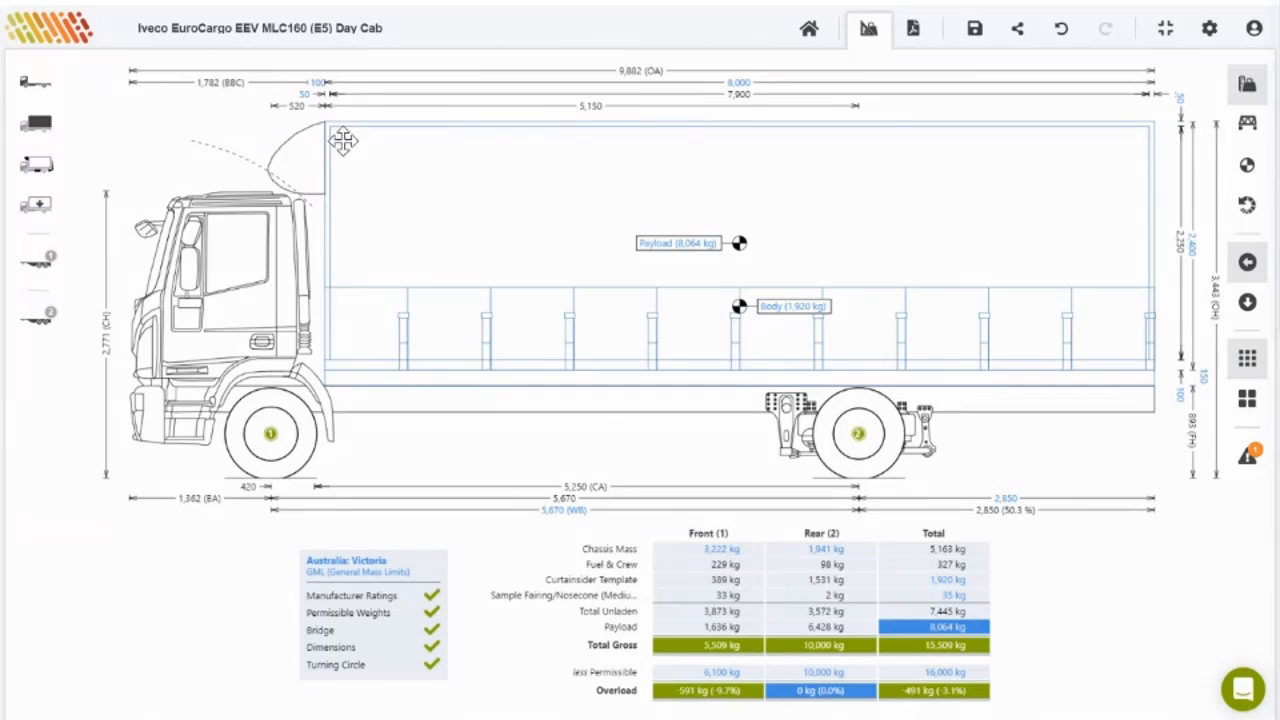
left_click(336, 270)
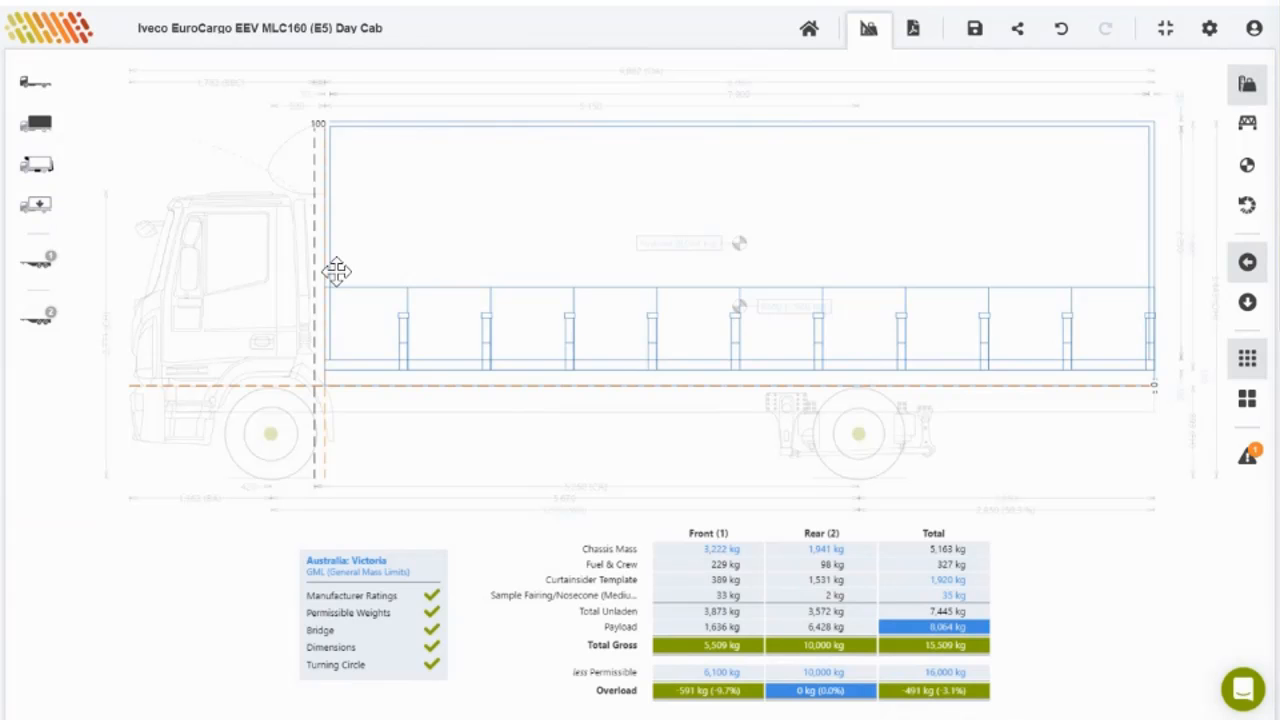
left_click_drag(336, 270, 334, 271)
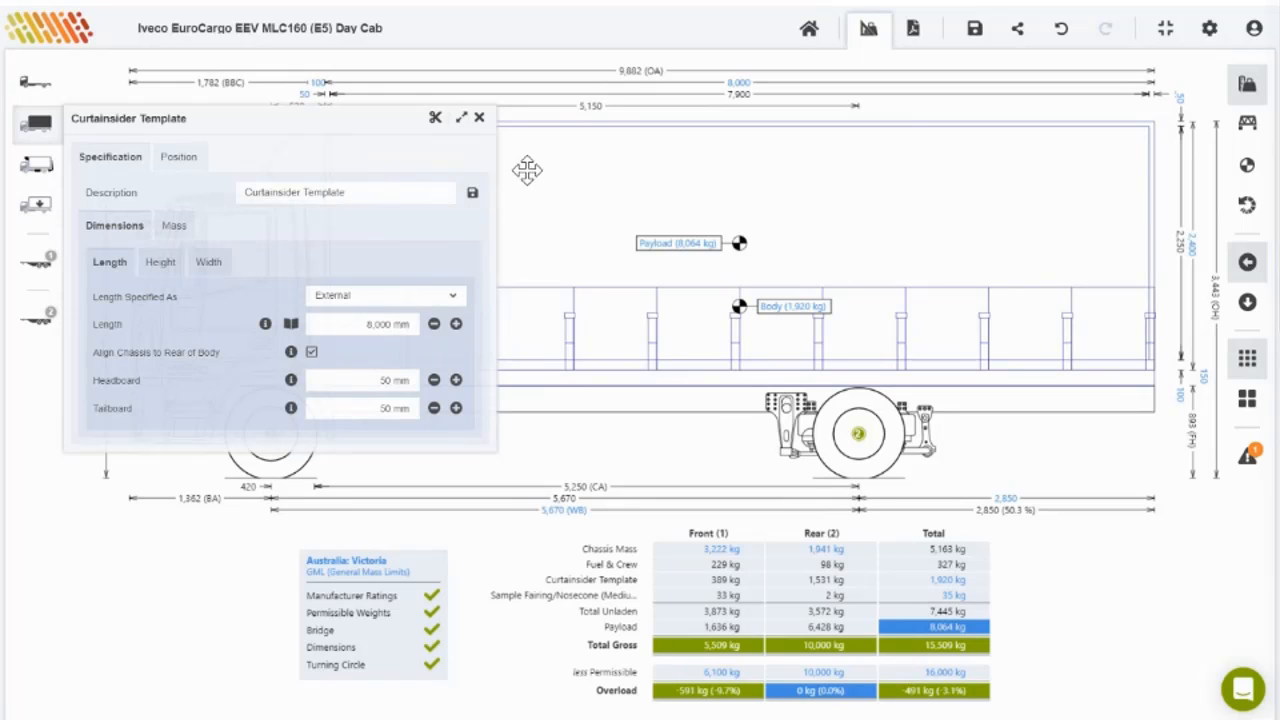
Step: Read the From Back of Cab note on the 100 mm gap, then close the body panel
left_click(178, 158)
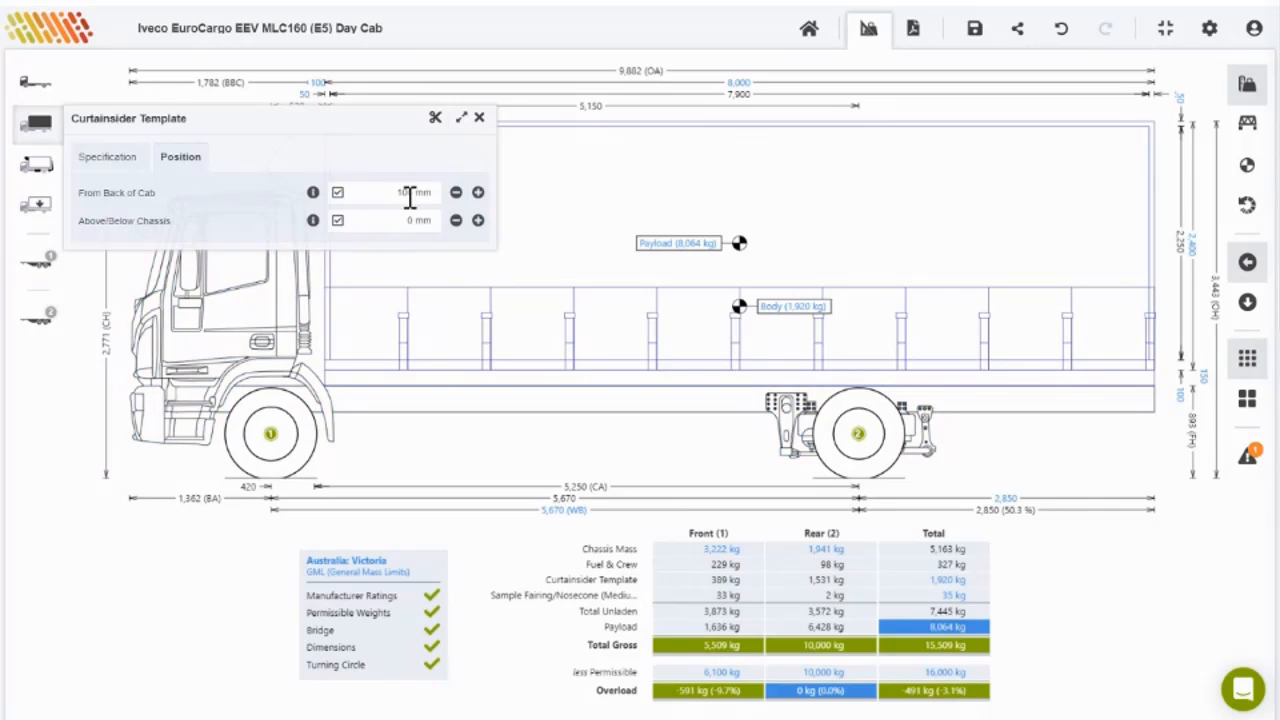
left_click(313, 192)
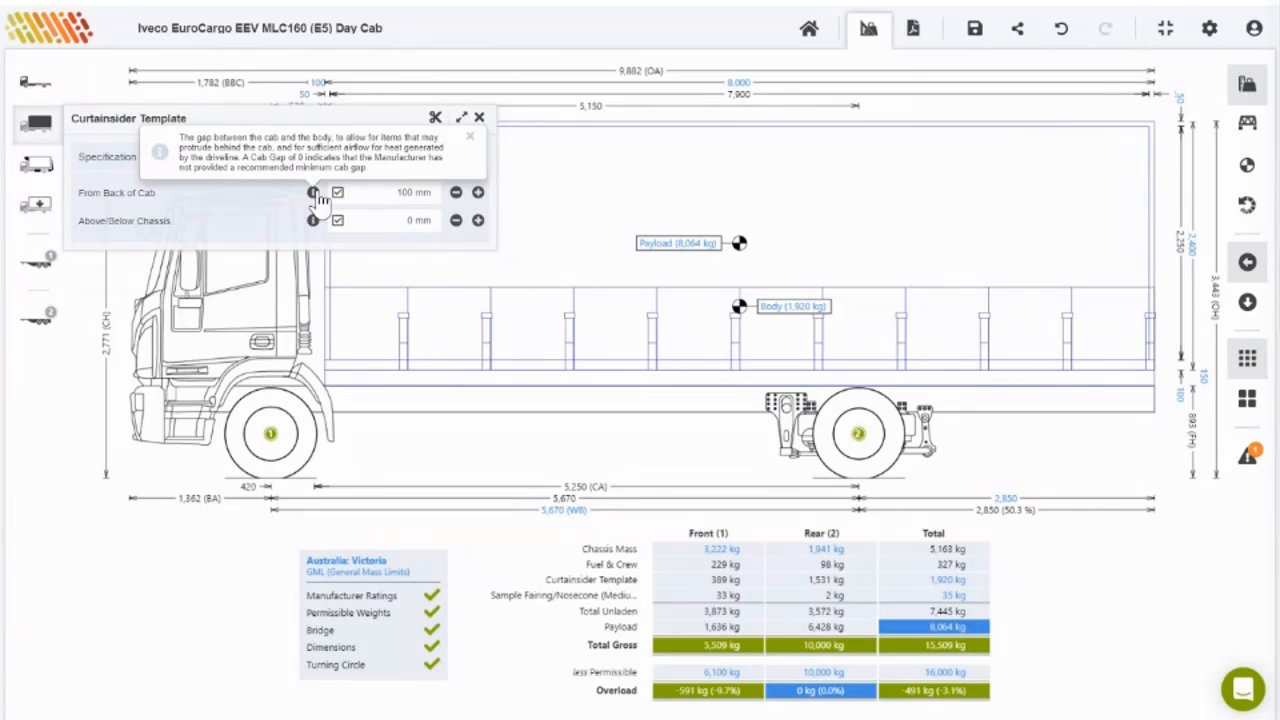
left_click(479, 118)
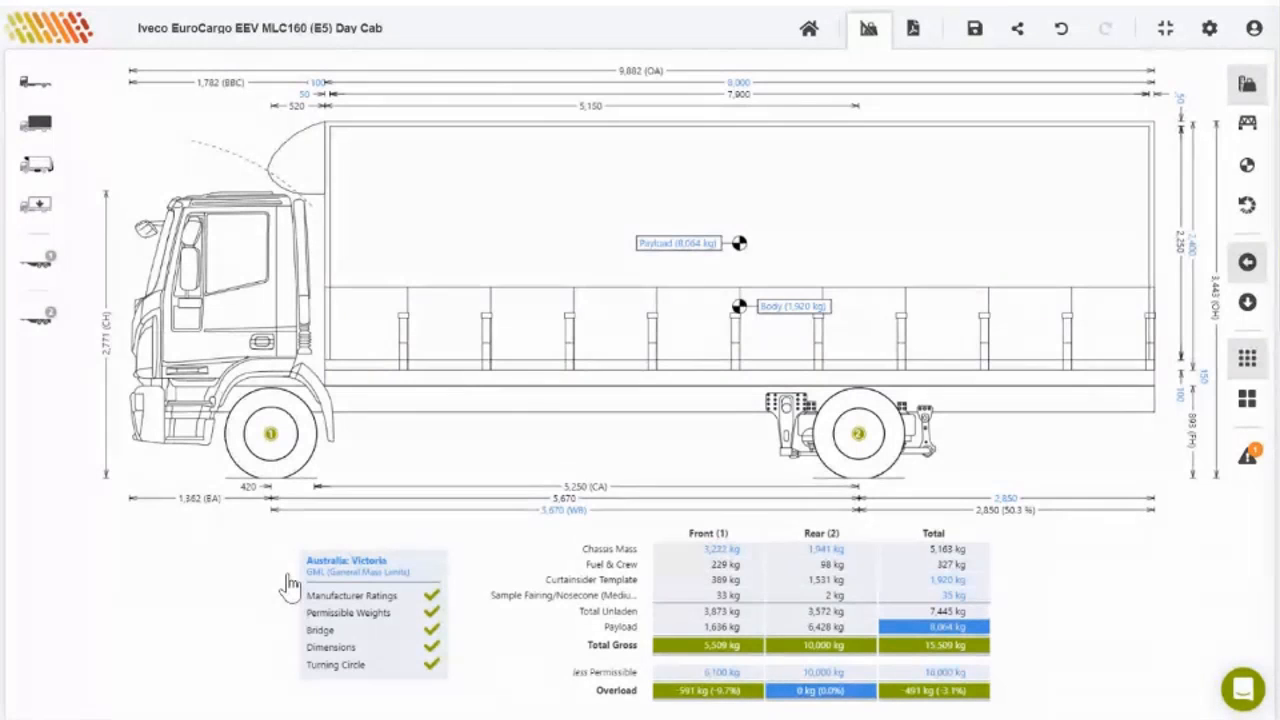
Step: Browse the material mass lookup, then try a total body mass of 2,500 kg
left_click(797, 307)
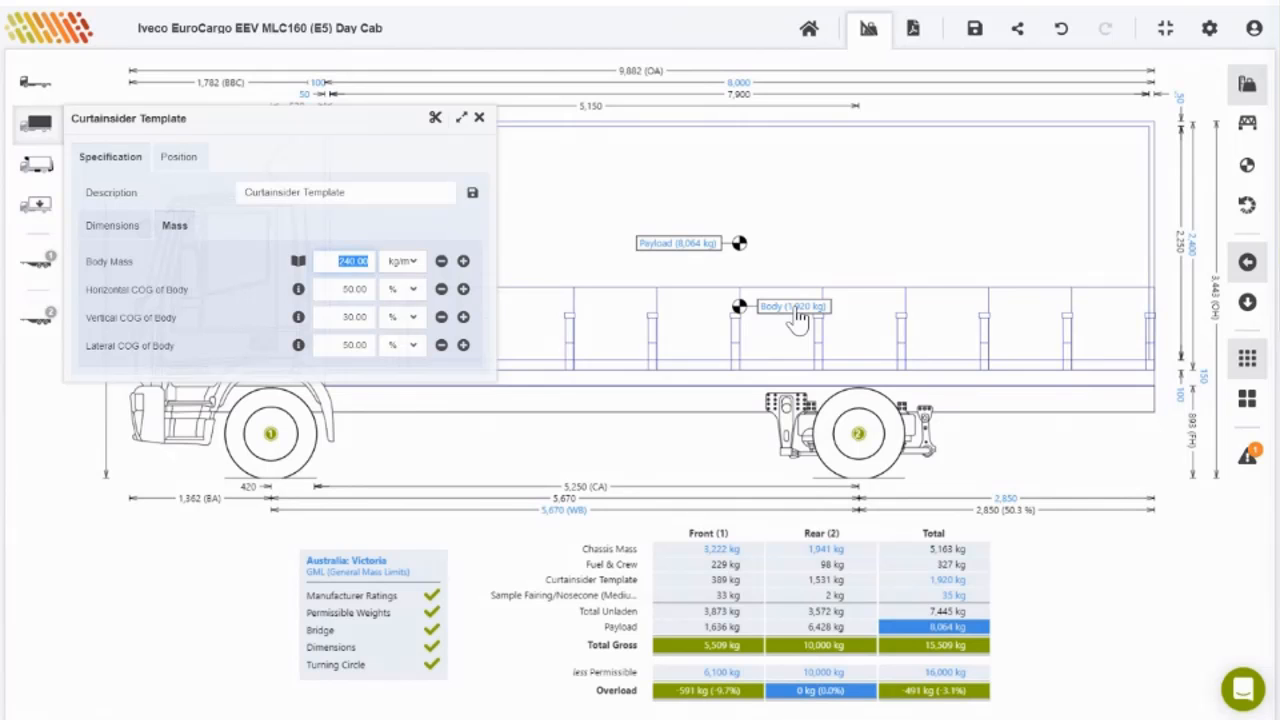
left_click(298, 262)
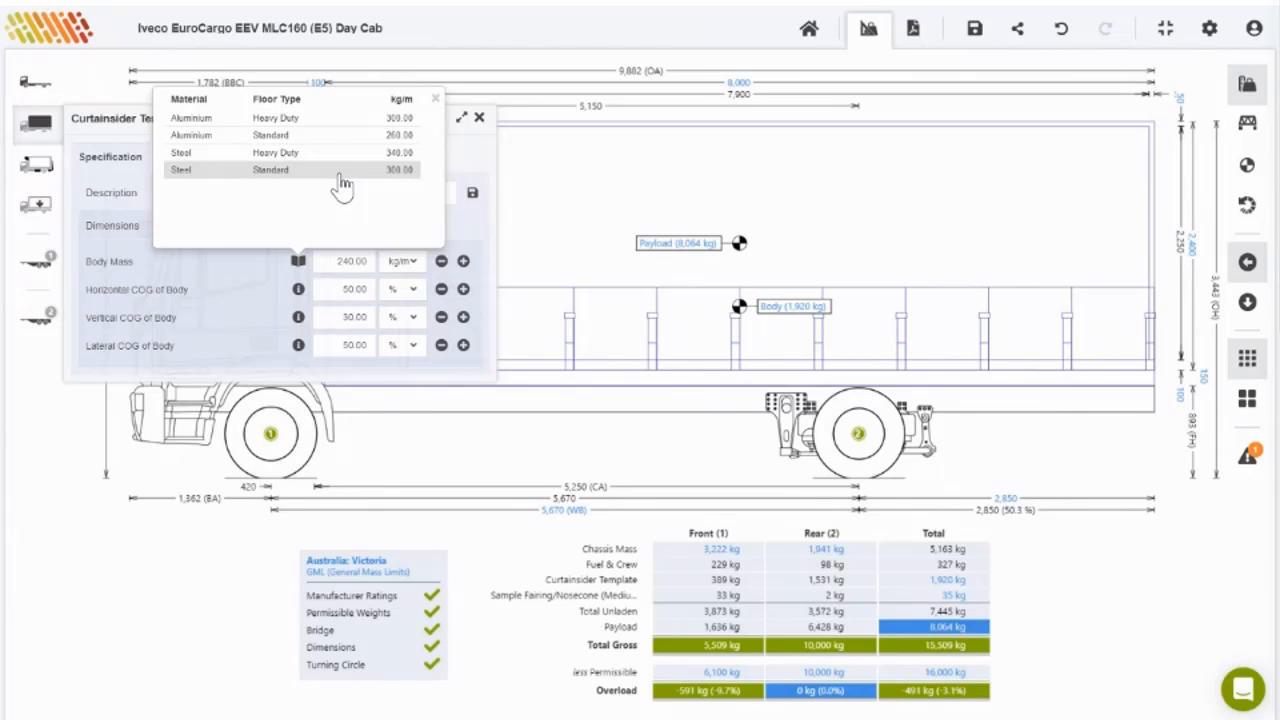
left_click(435, 98)
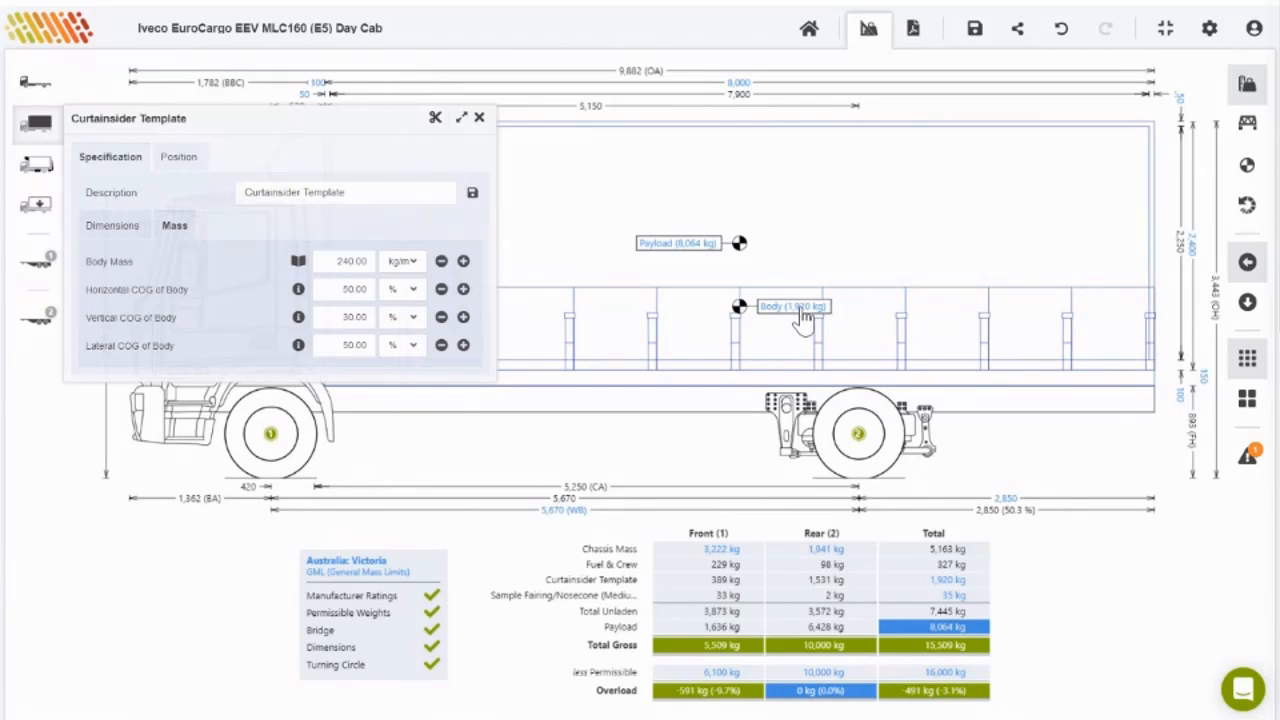
left_click(418, 265)
left_click(400, 288)
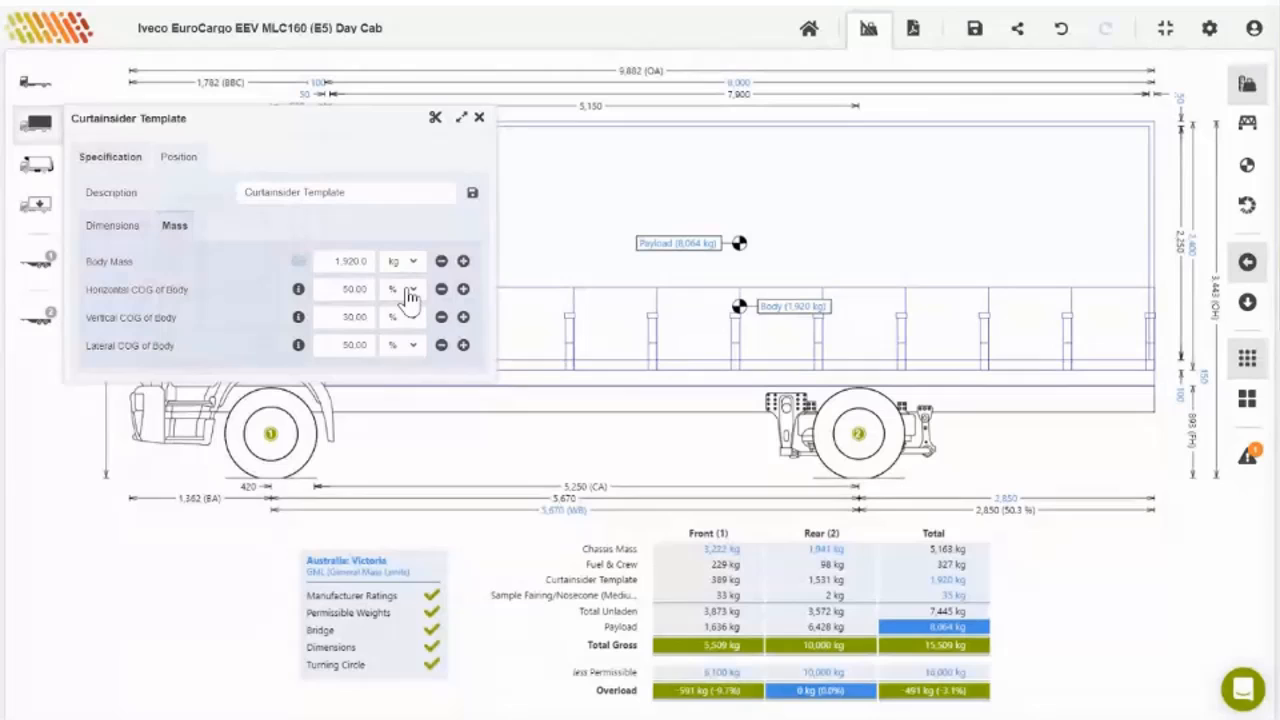
double_click(343, 260)
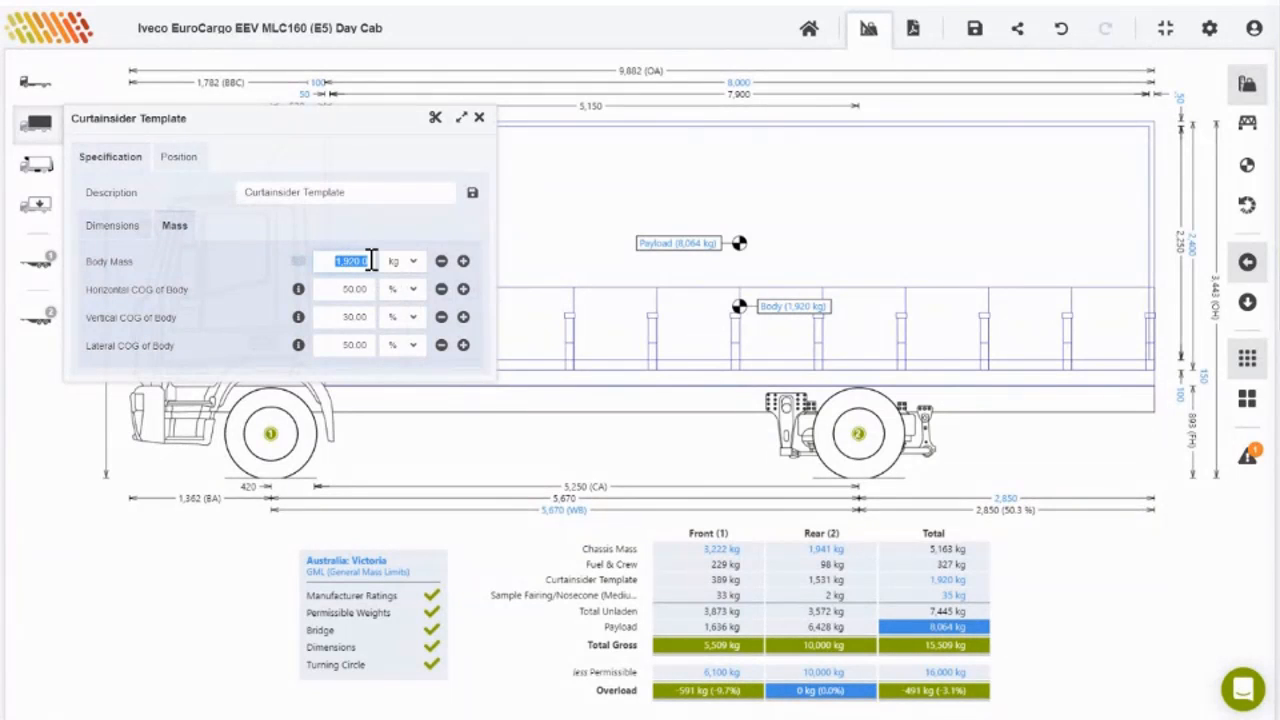
type("2500")
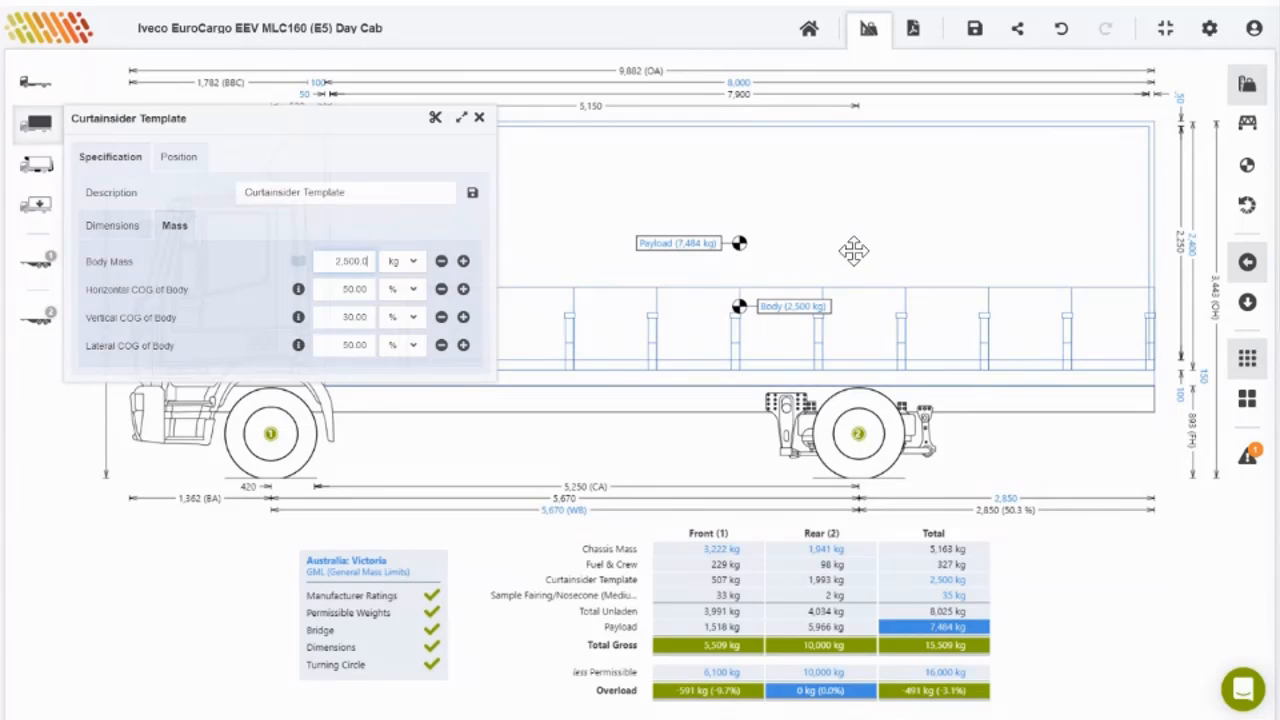
left_click(542, 233)
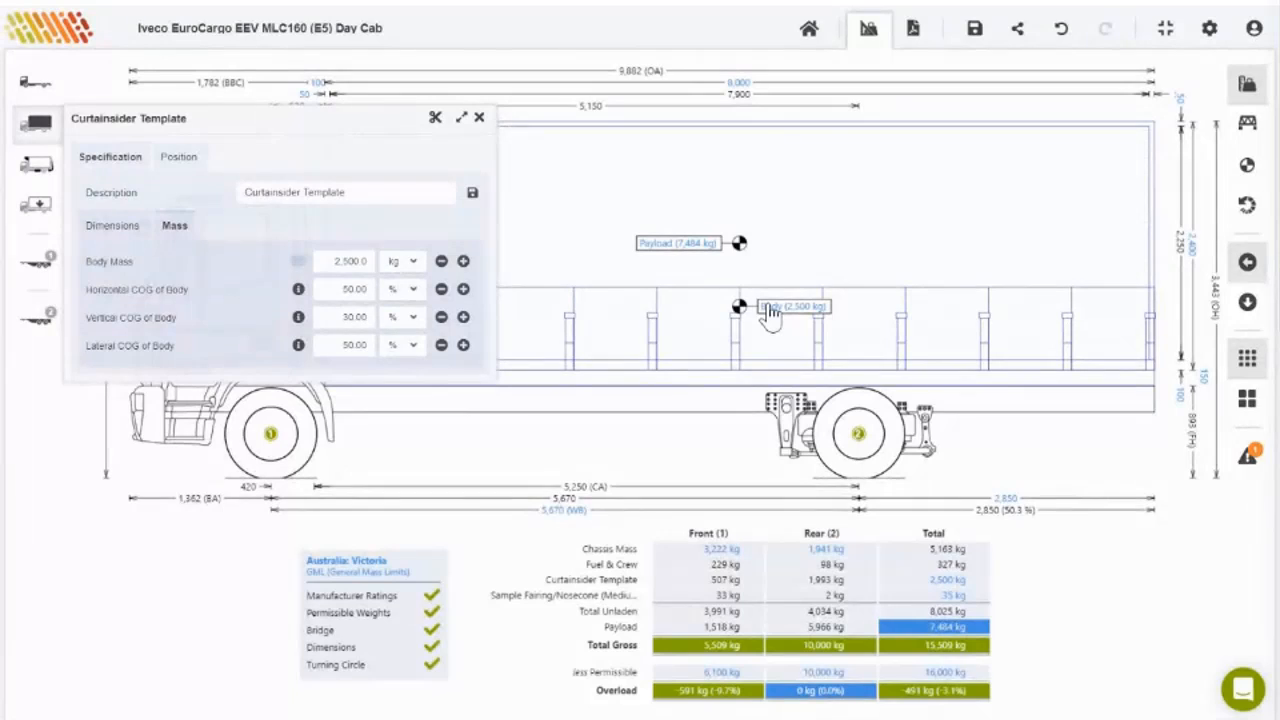
Step: Switch body mass back to kg/m and apply the Steel Standard rate of 300 kg/m
left_click(397, 263)
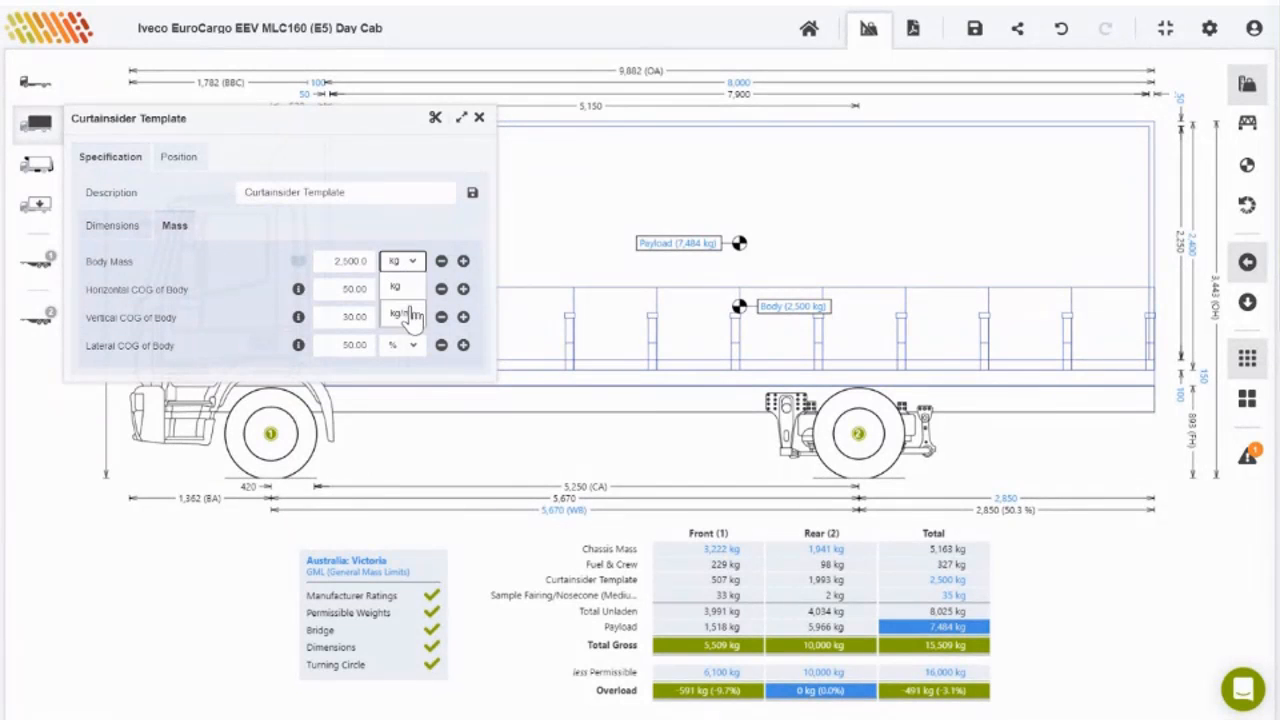
left_click(409, 315)
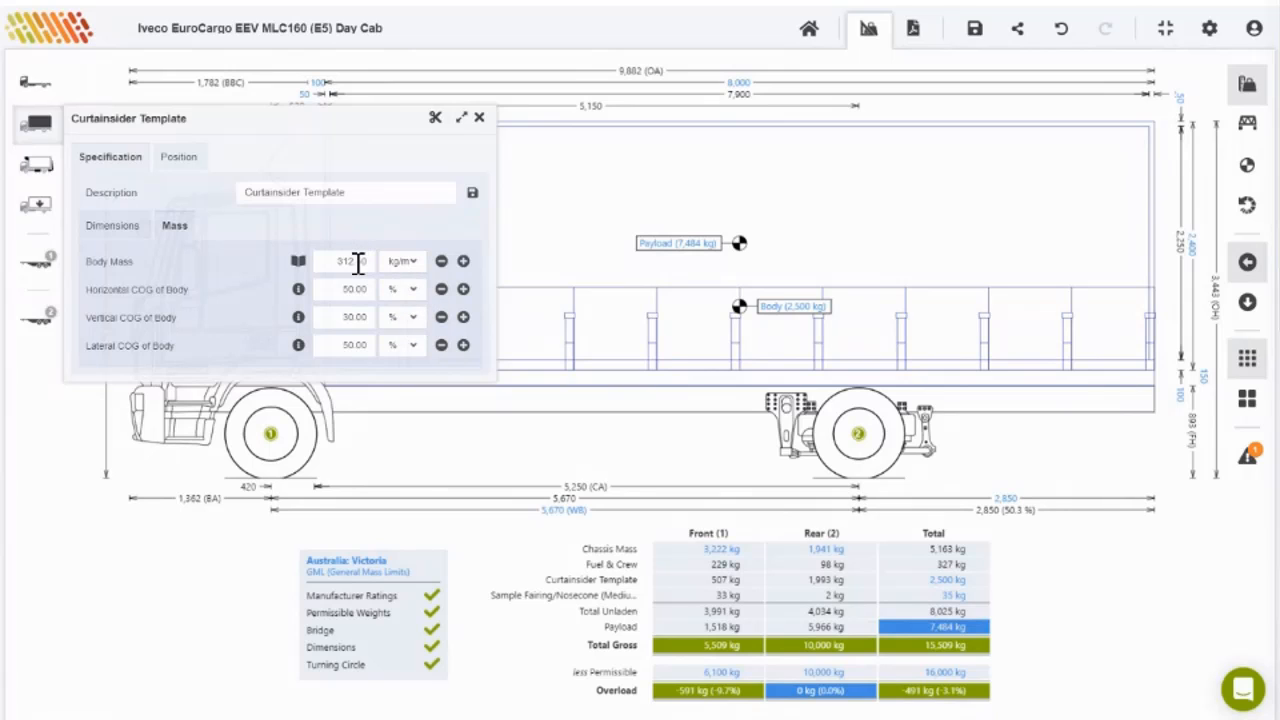
left_click(298, 261)
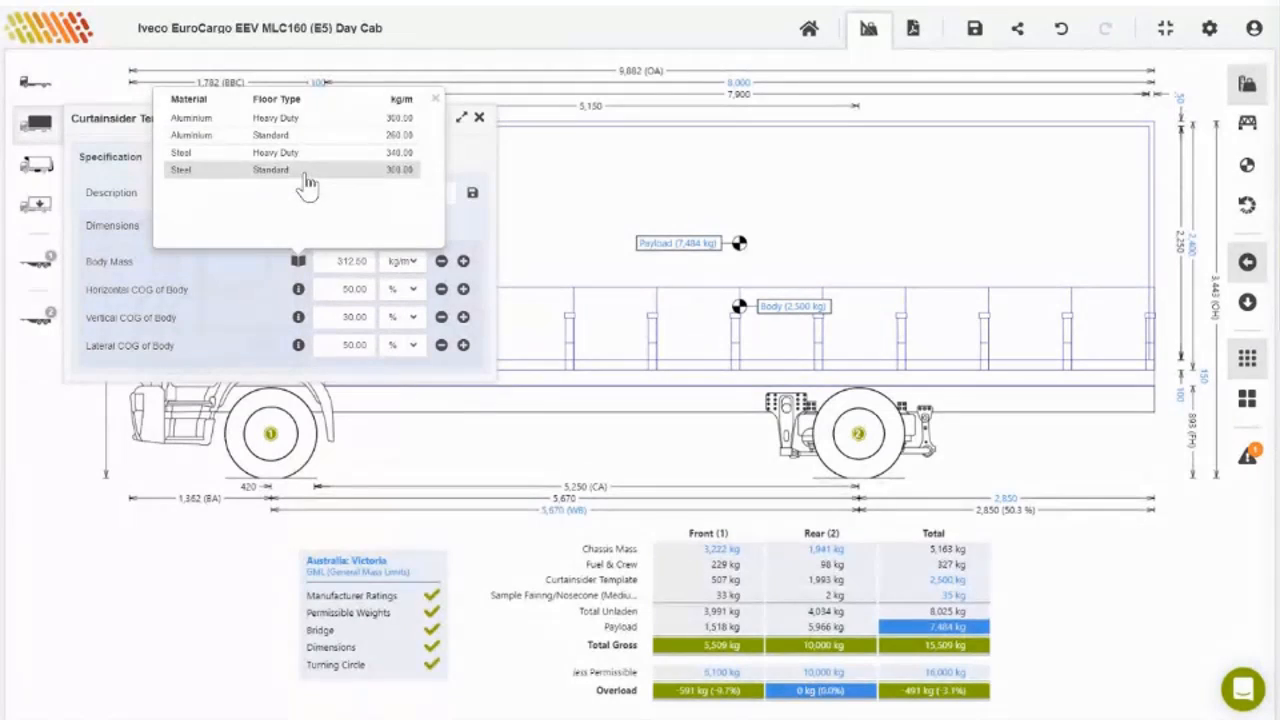
left_click(300, 171)
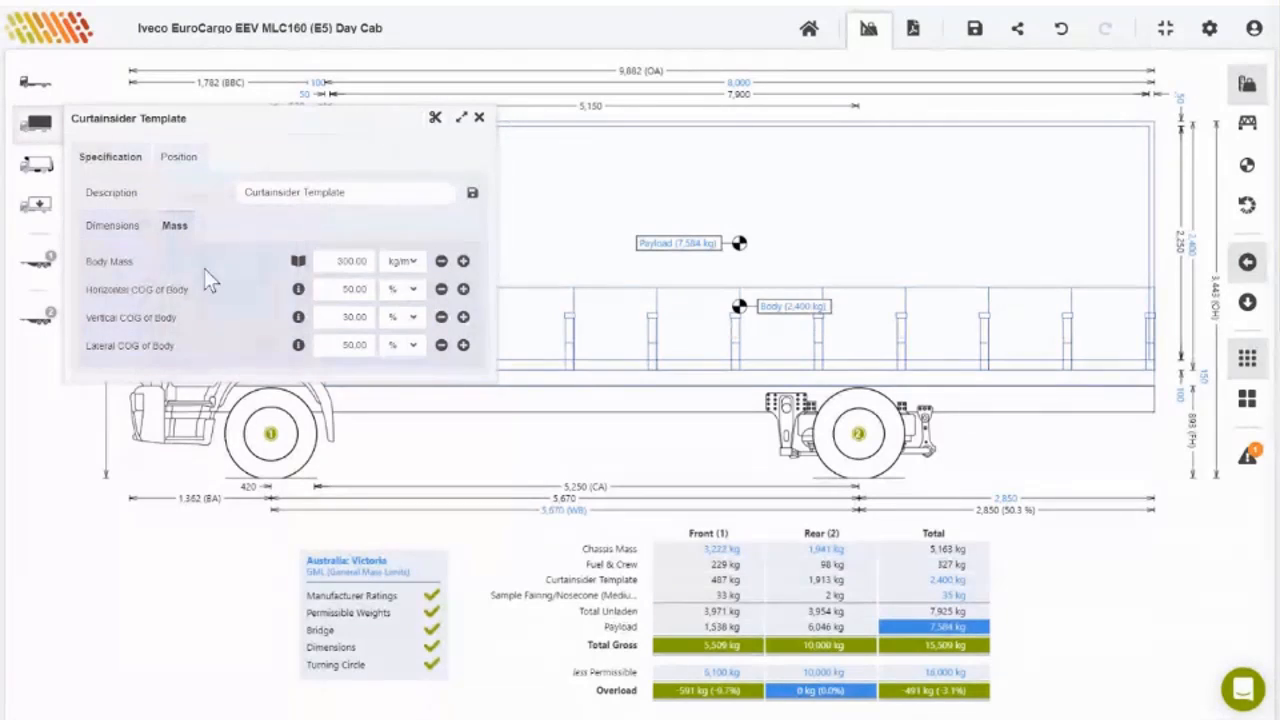
Step: Reopen the body's dimension settings and keep the body length specified as External
left_click(113, 230)
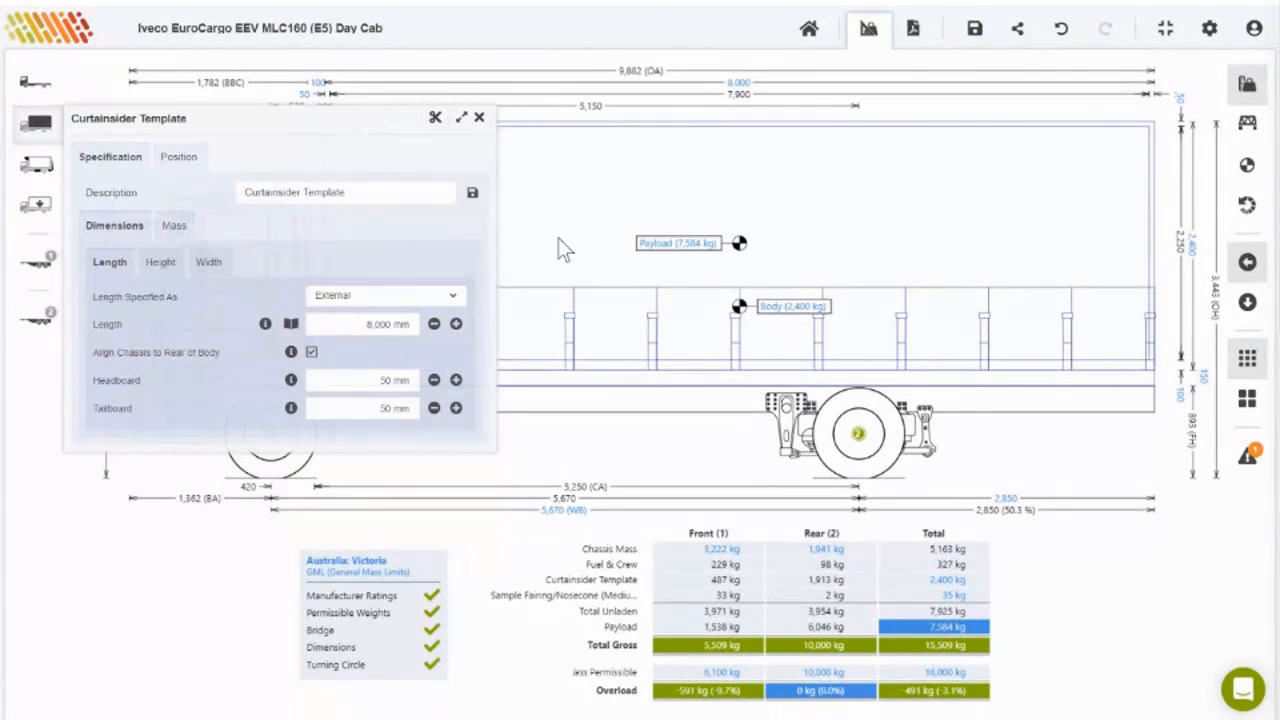
left_click(480, 118)
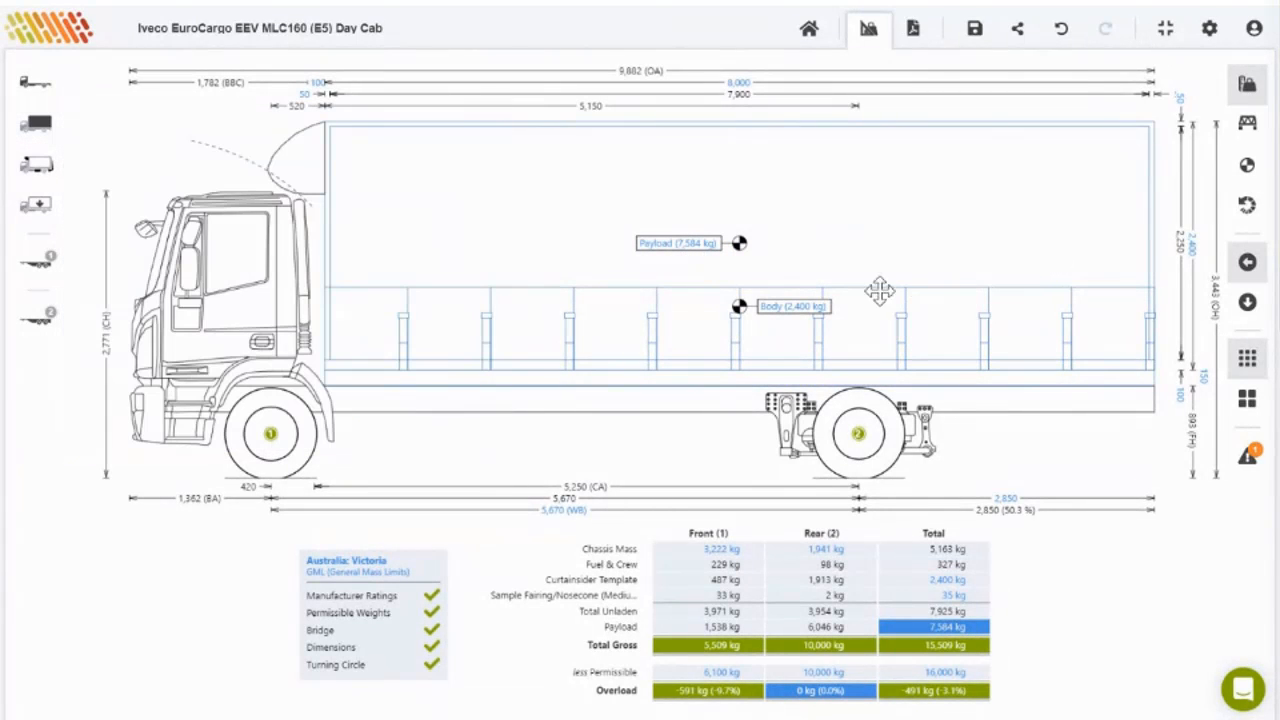
left_click(849, 170)
double_click(849, 170)
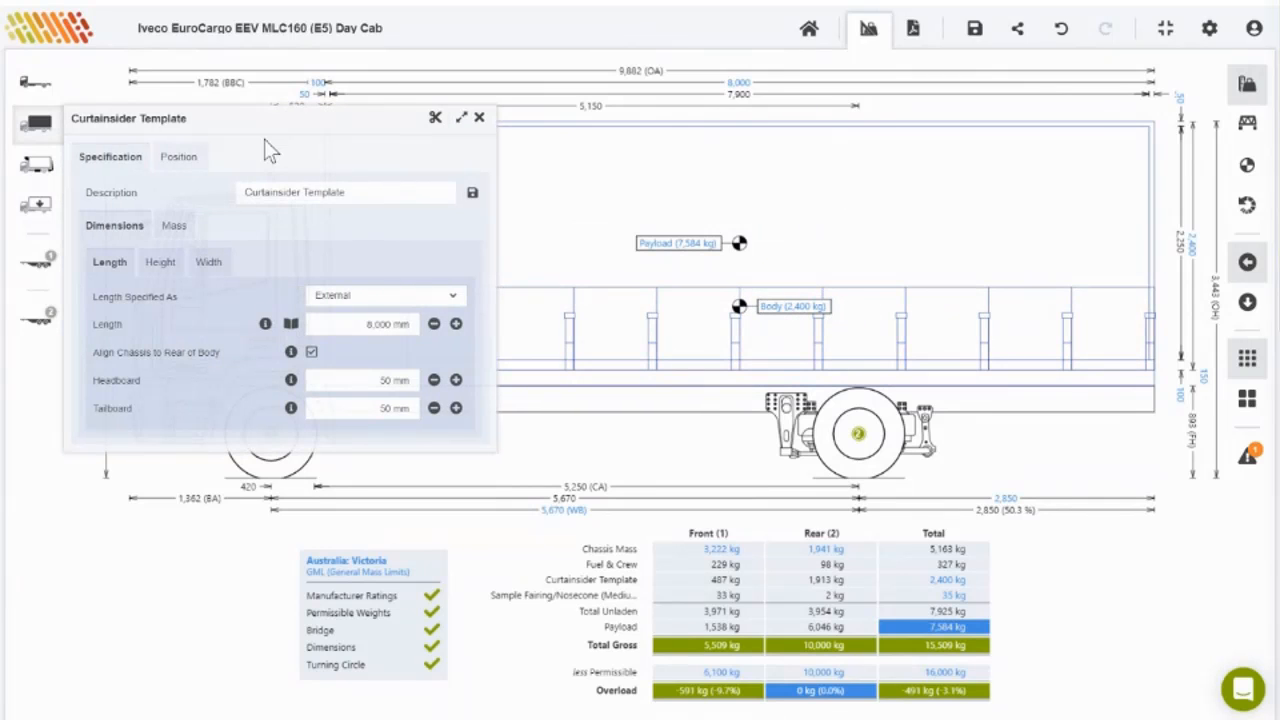
left_click(178, 228)
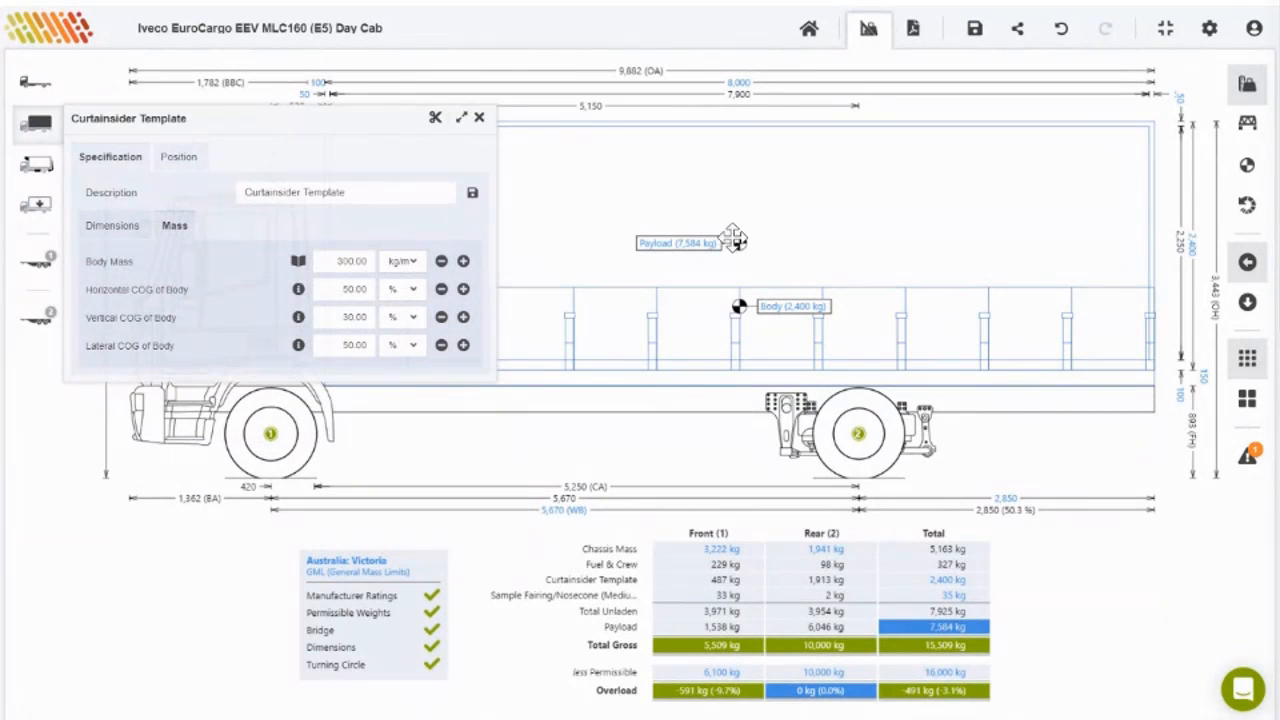
left_click(115, 227)
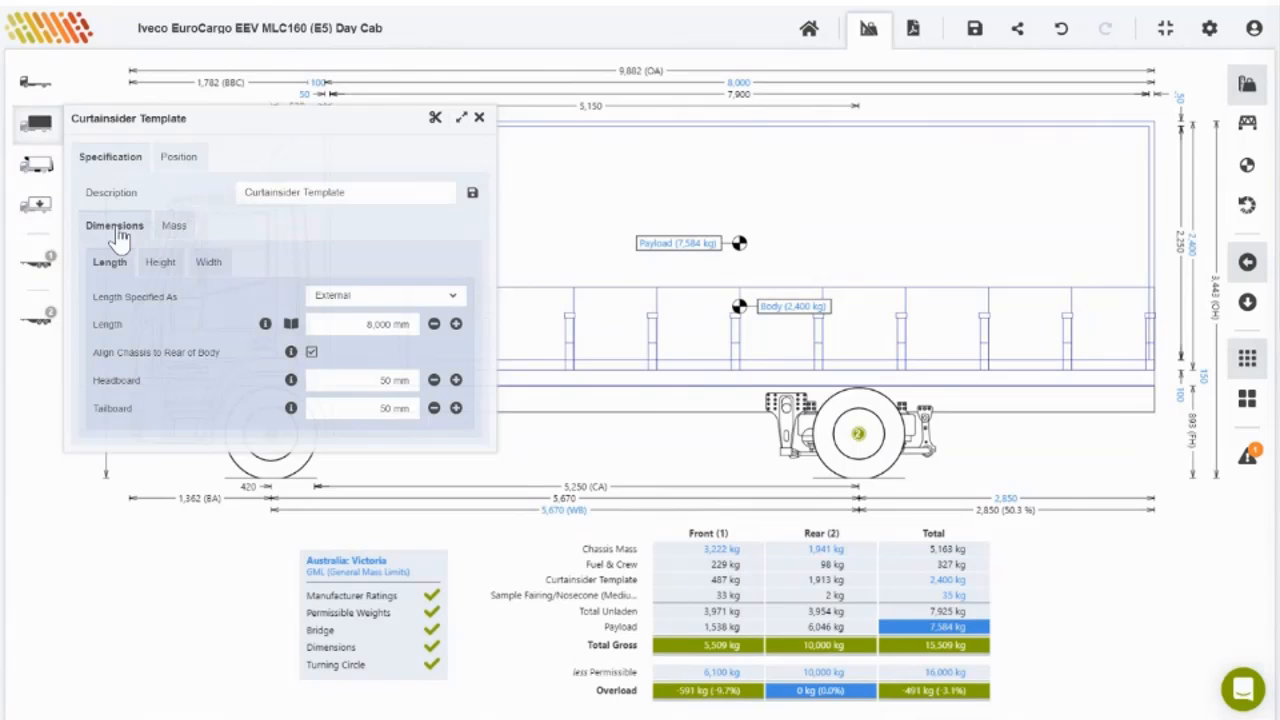
left_click(455, 296)
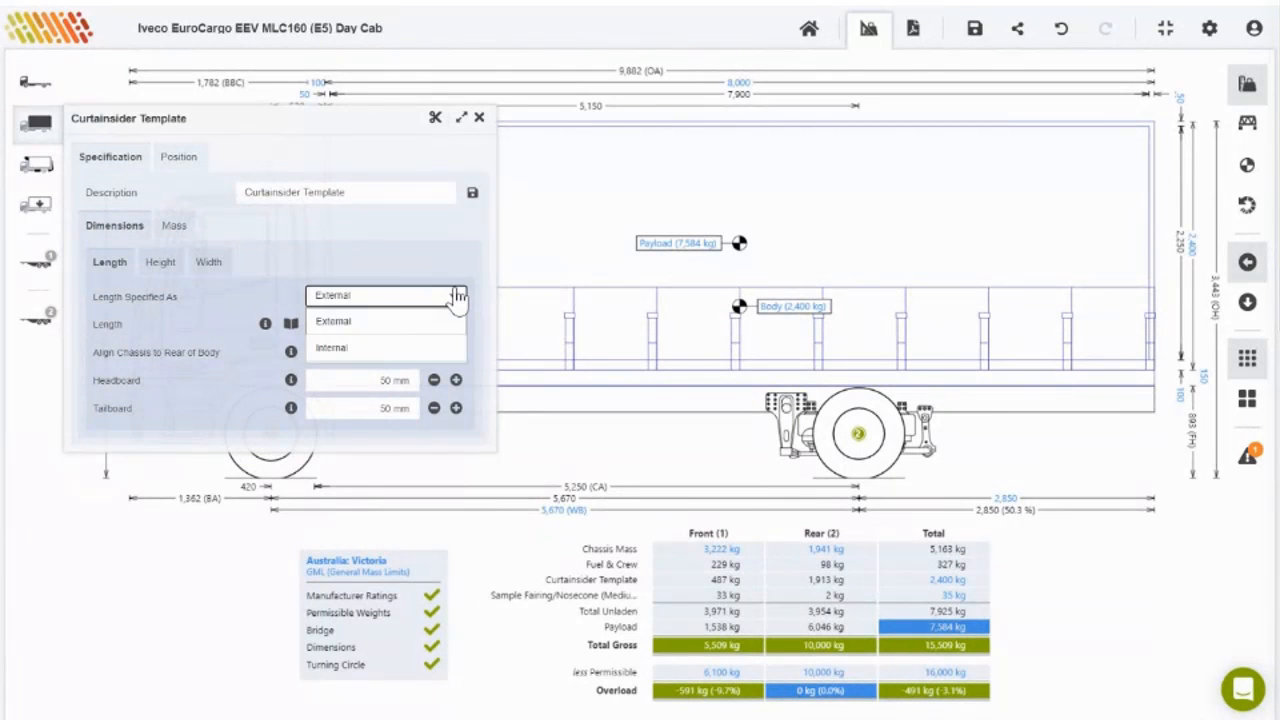
left_click(455, 296)
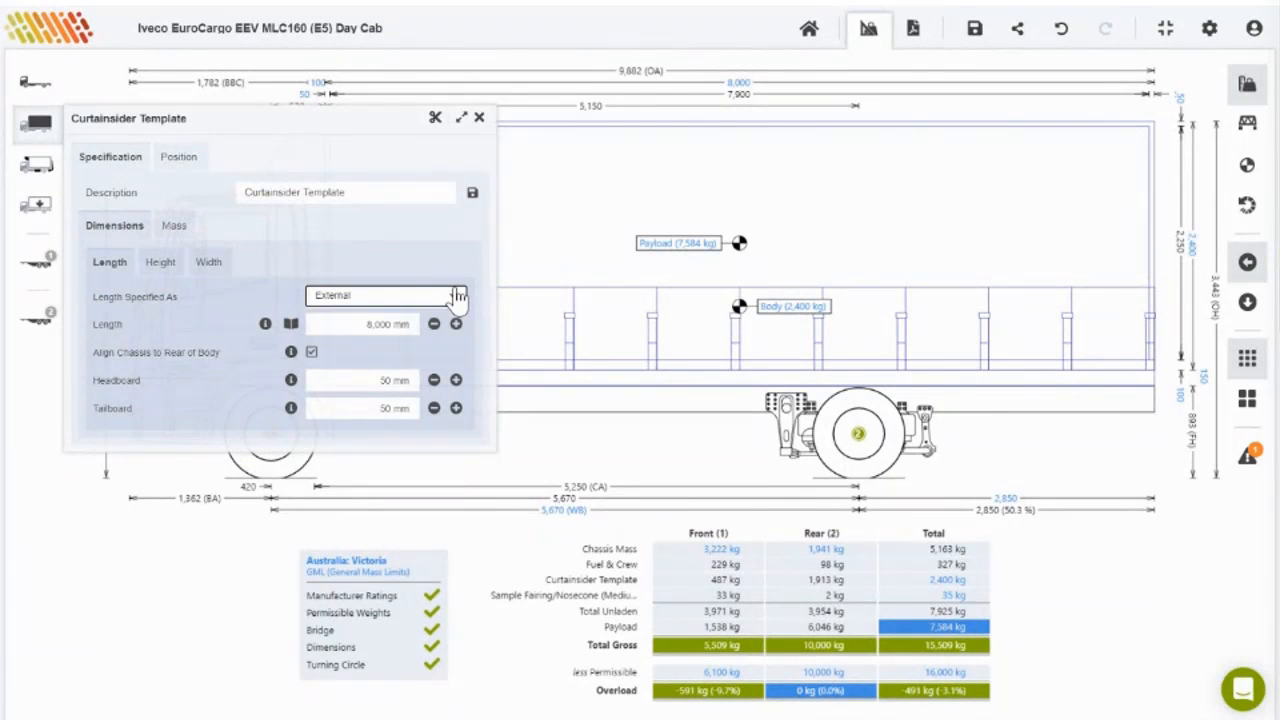
left_click(265, 330)
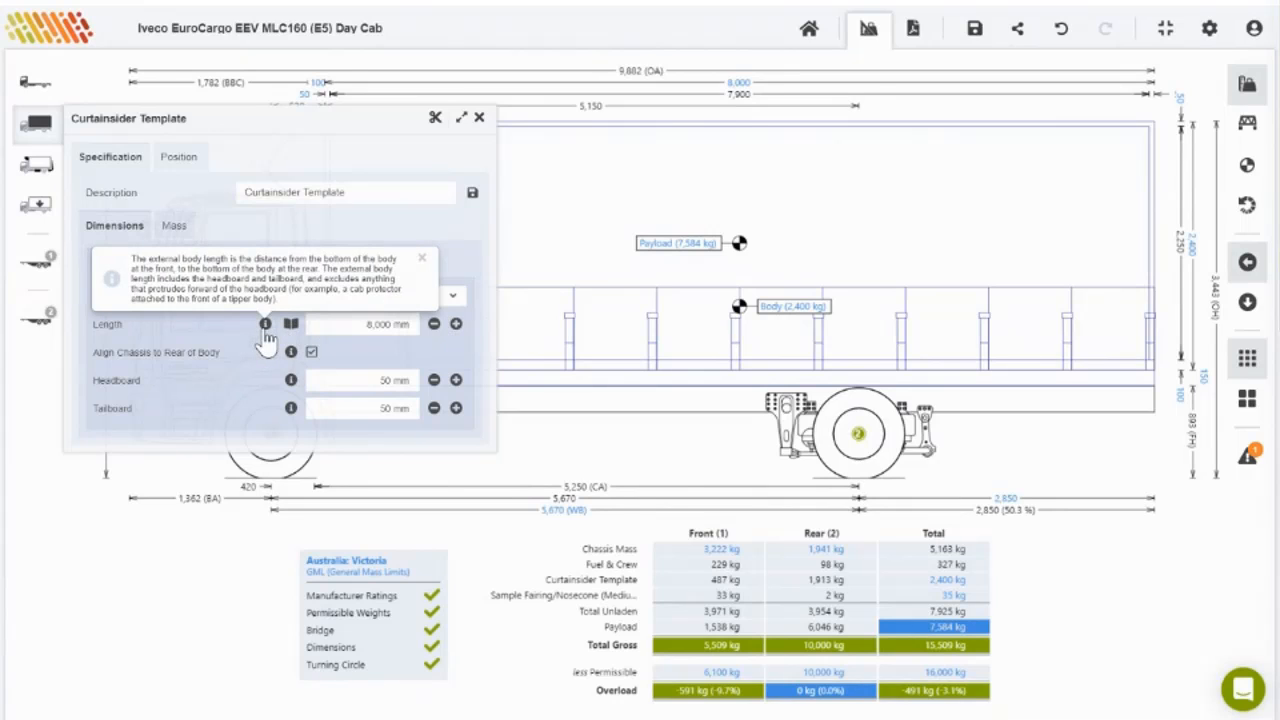
Step: Try the 8,552 mm maximum and 7,495 mm optimum body lengths, then undo back to 8,000 mm
left_click(291, 325)
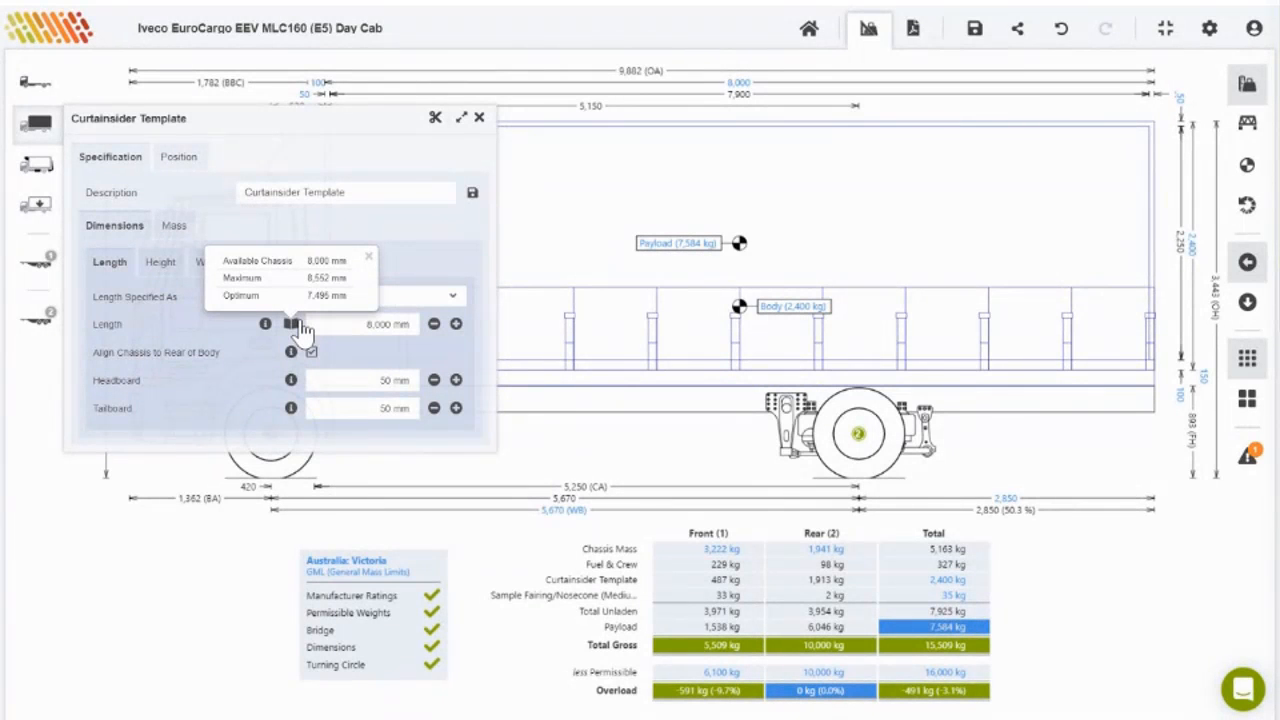
left_click(352, 262)
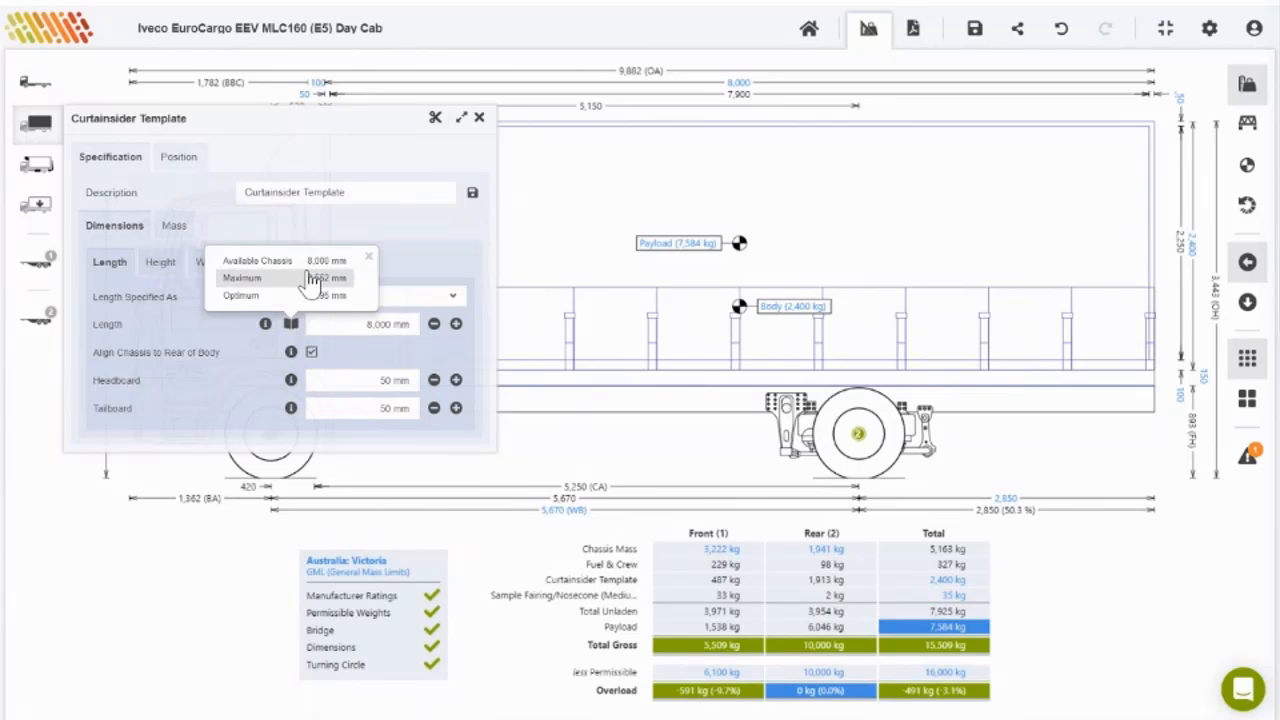
left_click(340, 277)
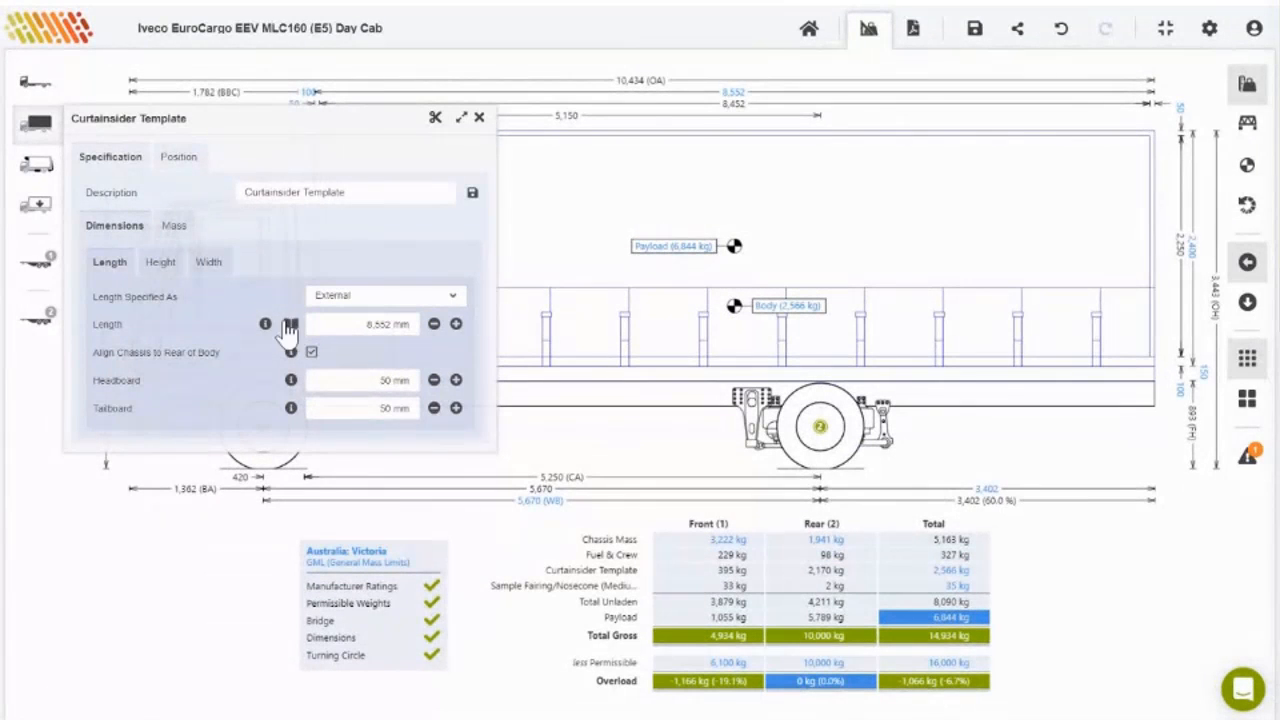
mouse_move(288, 323)
left_click(264, 296)
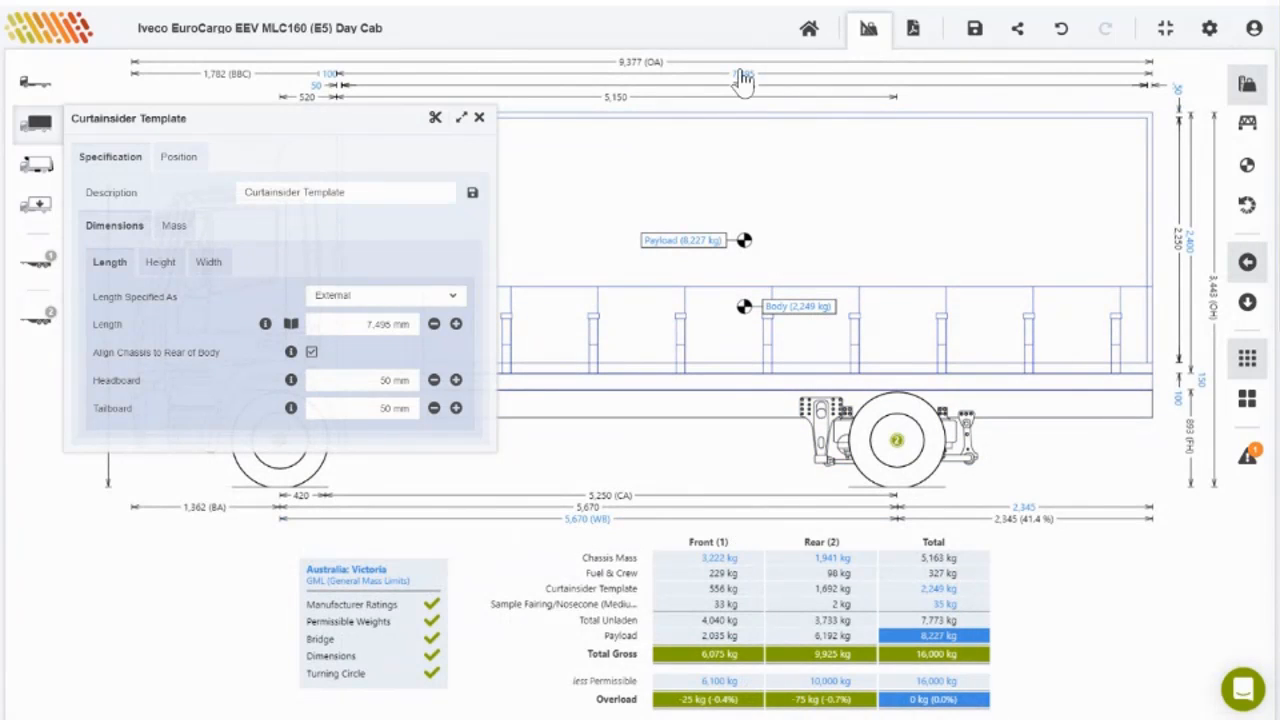
left_click(1059, 38)
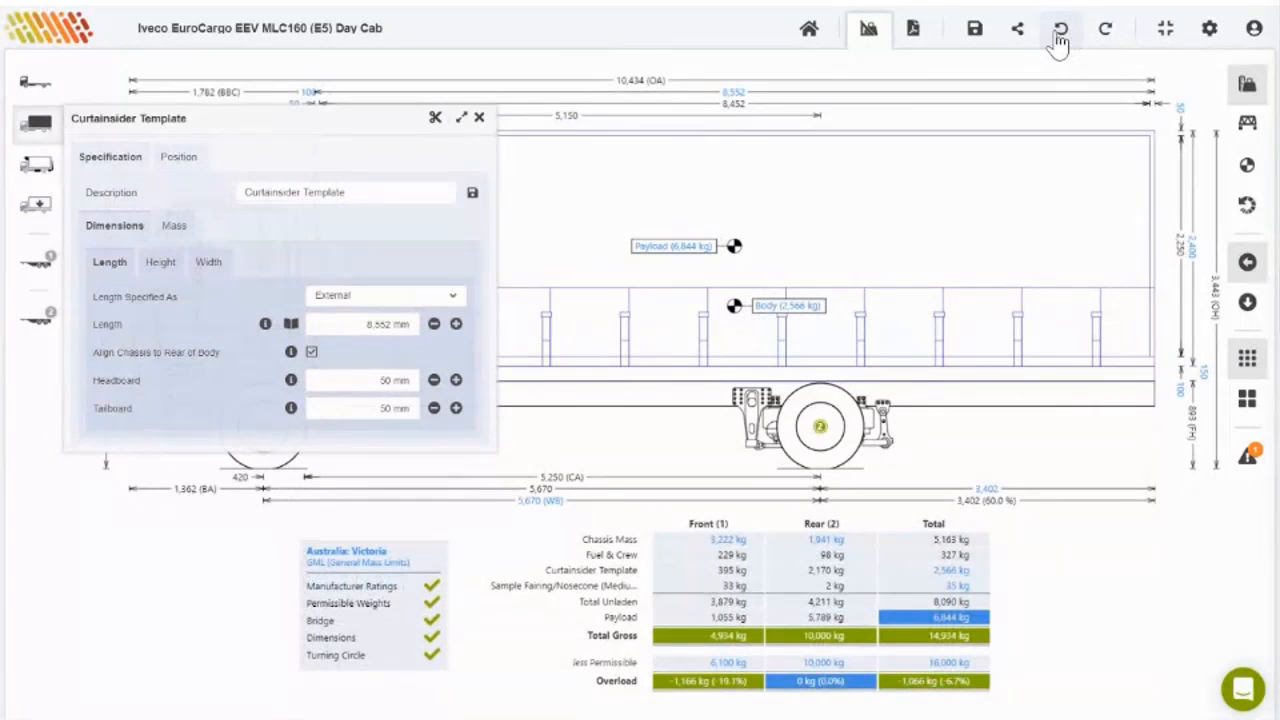
left_click(1059, 40)
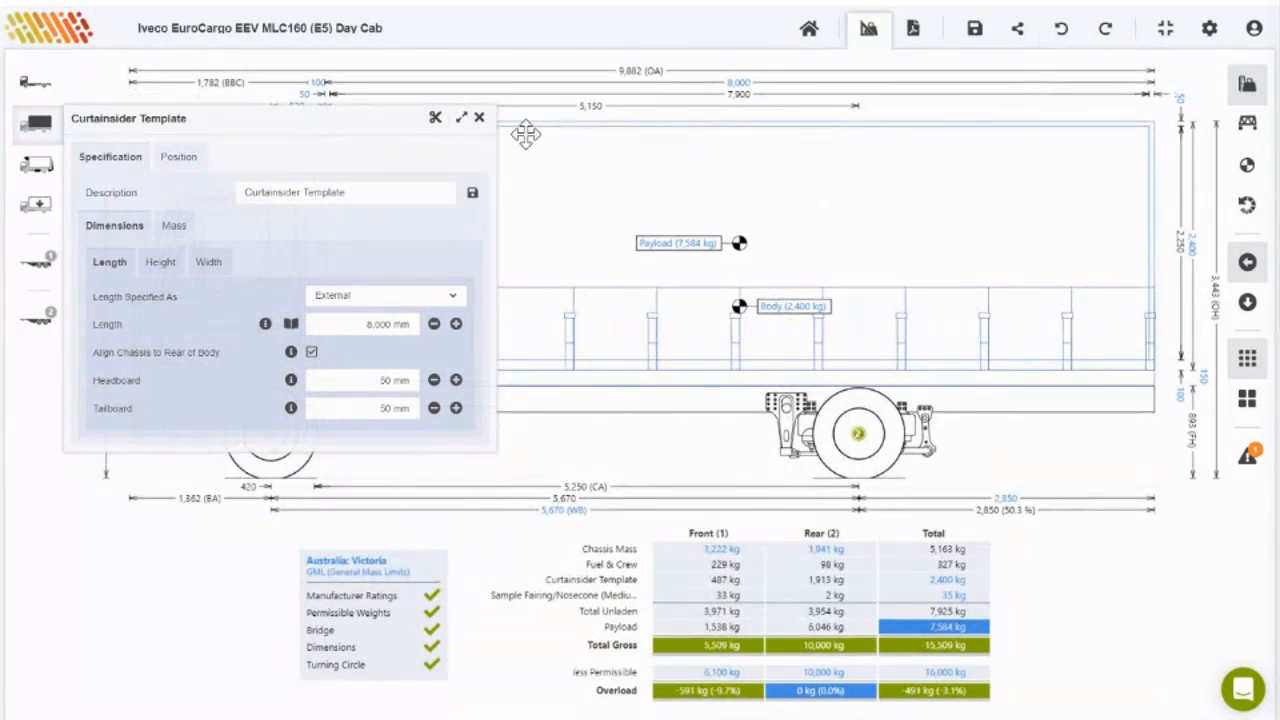
left_click(160, 262)
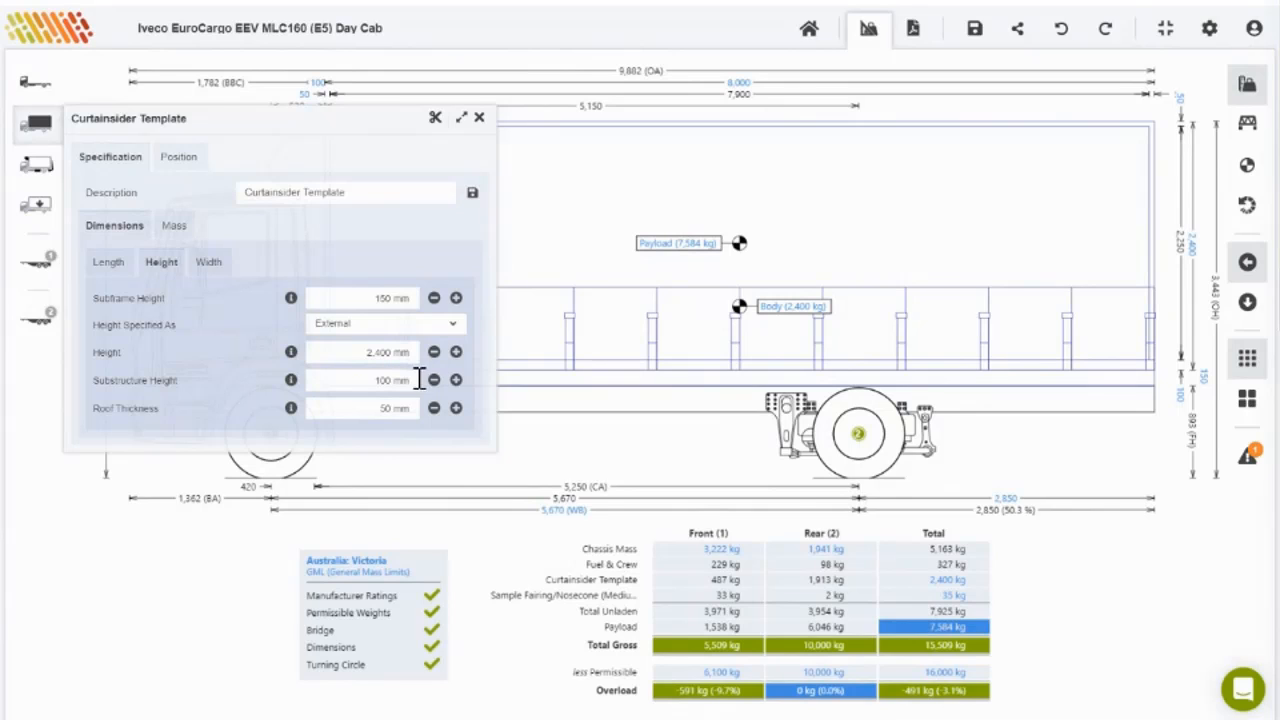
Step: Set the left and right sidewall thickness to 25 mm, check the body position, and close the settings
left_click(211, 263)
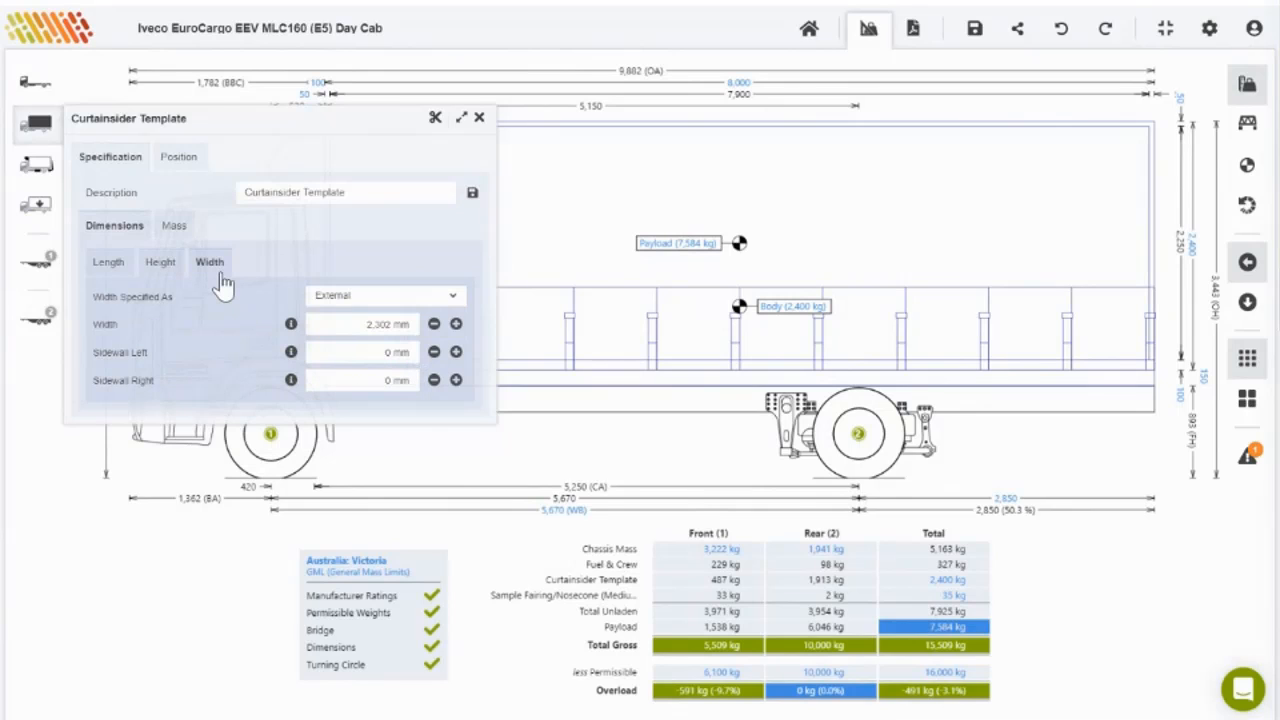
left_click(390, 354)
left_click(397, 378)
left_click(461, 389)
left_click(178, 157)
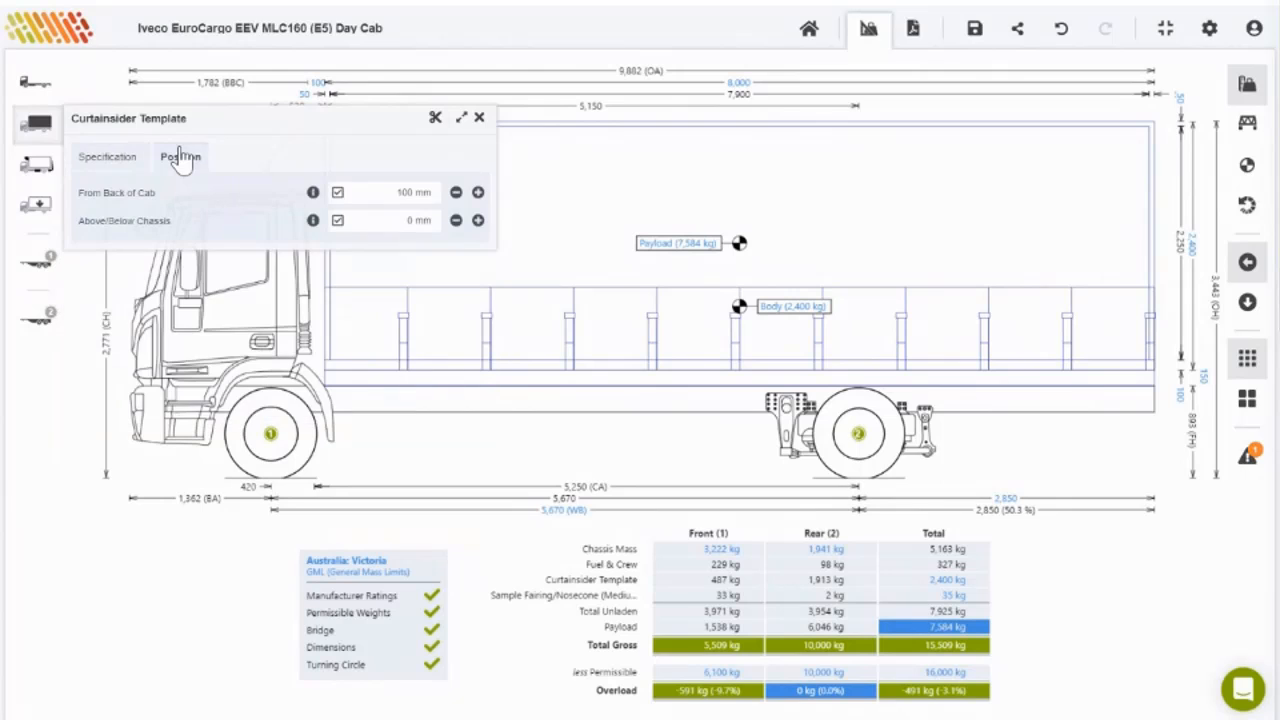
left_click(481, 119)
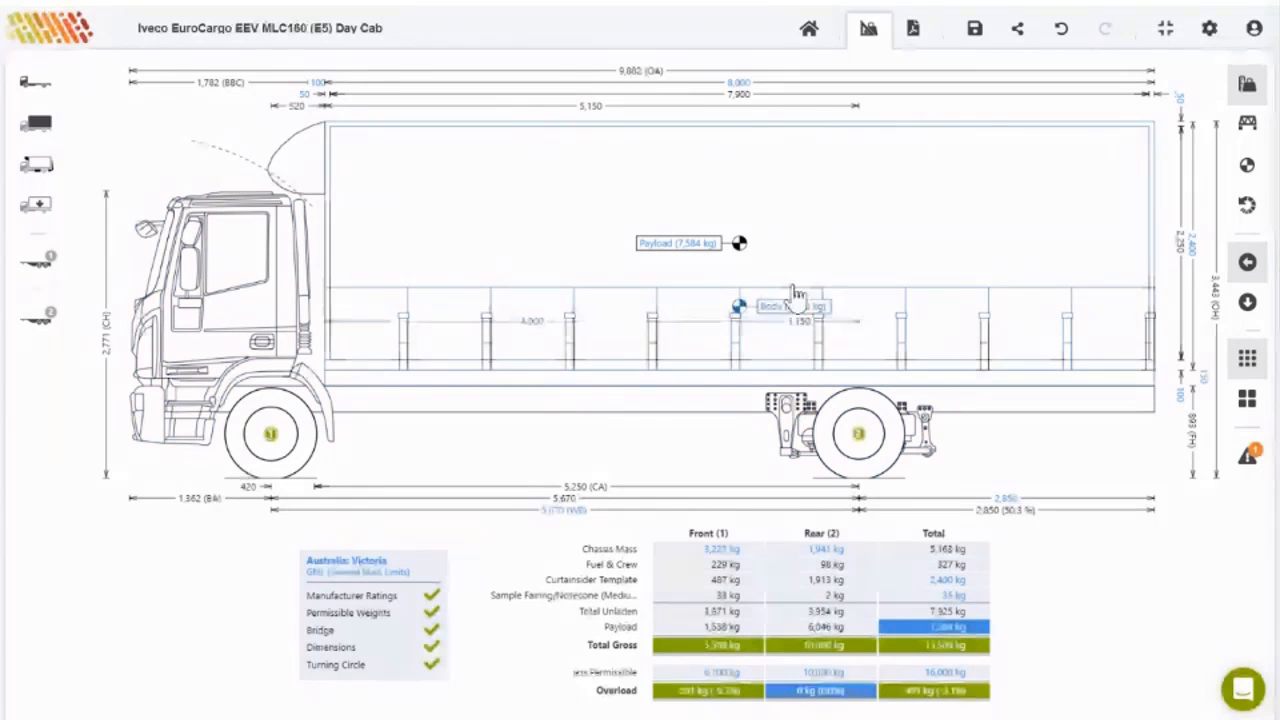
Step: Drag the curtainsider body toward the cab, giving 9,782 mm overall length and 7,810 kg payload
left_click(710, 250)
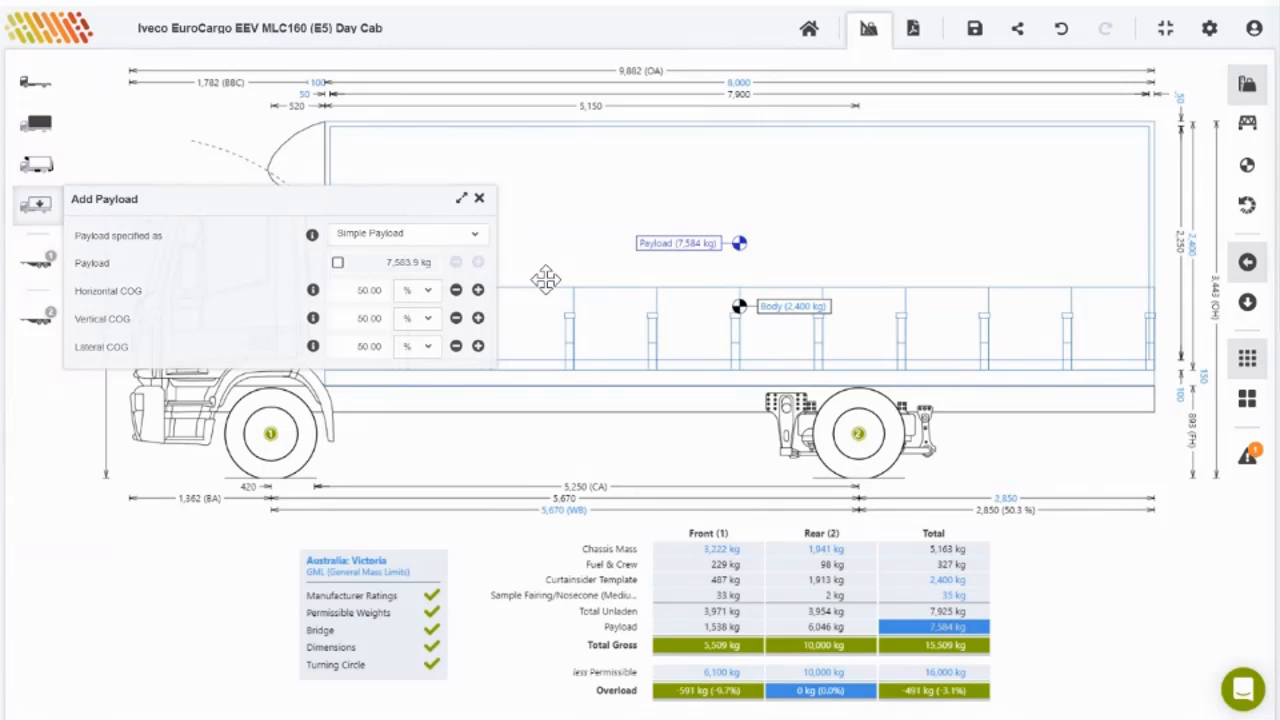
left_click(479, 198)
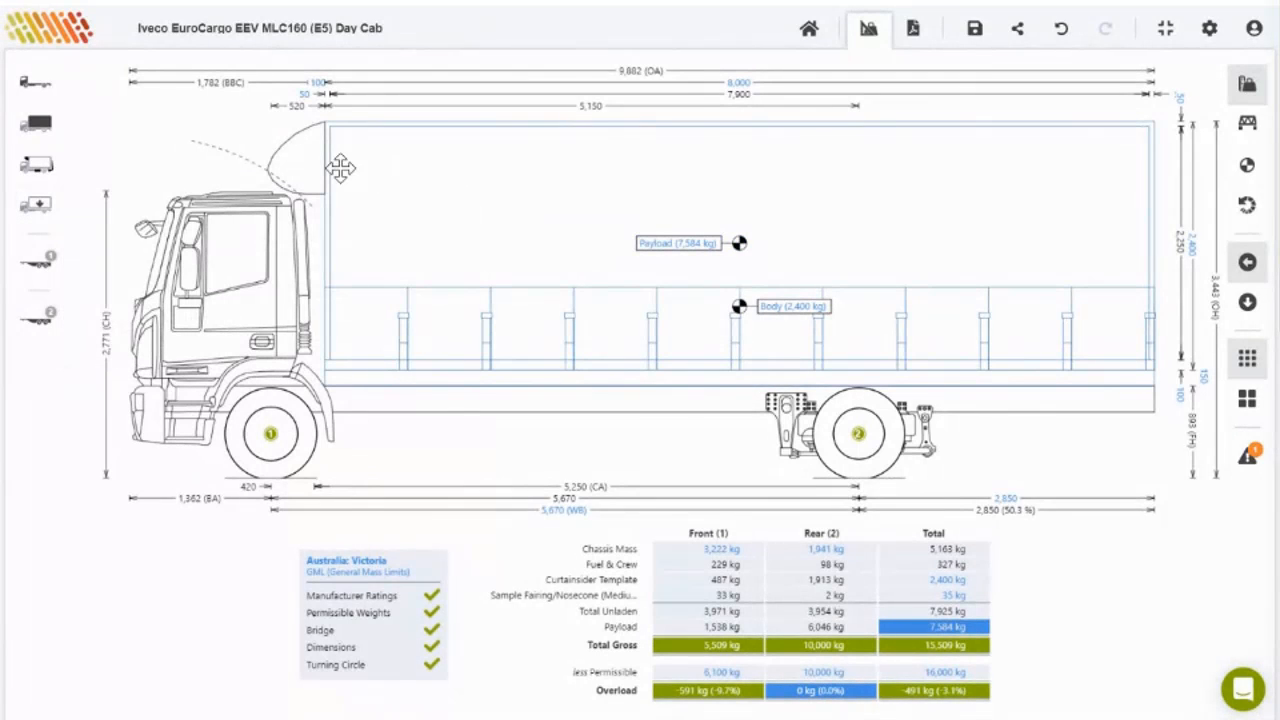
left_click_drag(340, 168, 357, 168)
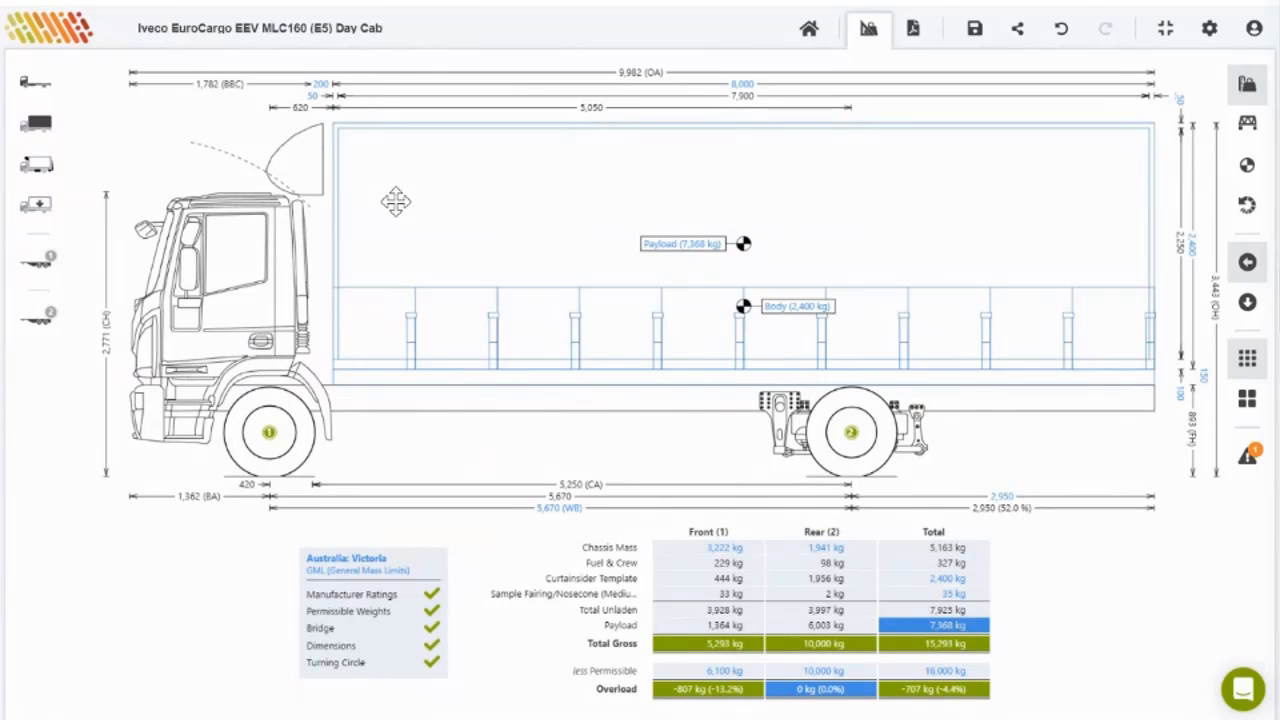
mouse_move(395, 201)
left_mouse_down()
mouse_move(372, 203)
mouse_move(409, 211)
mouse_move(390, 213)
left_mouse_up()
mouse_move(689, 242)
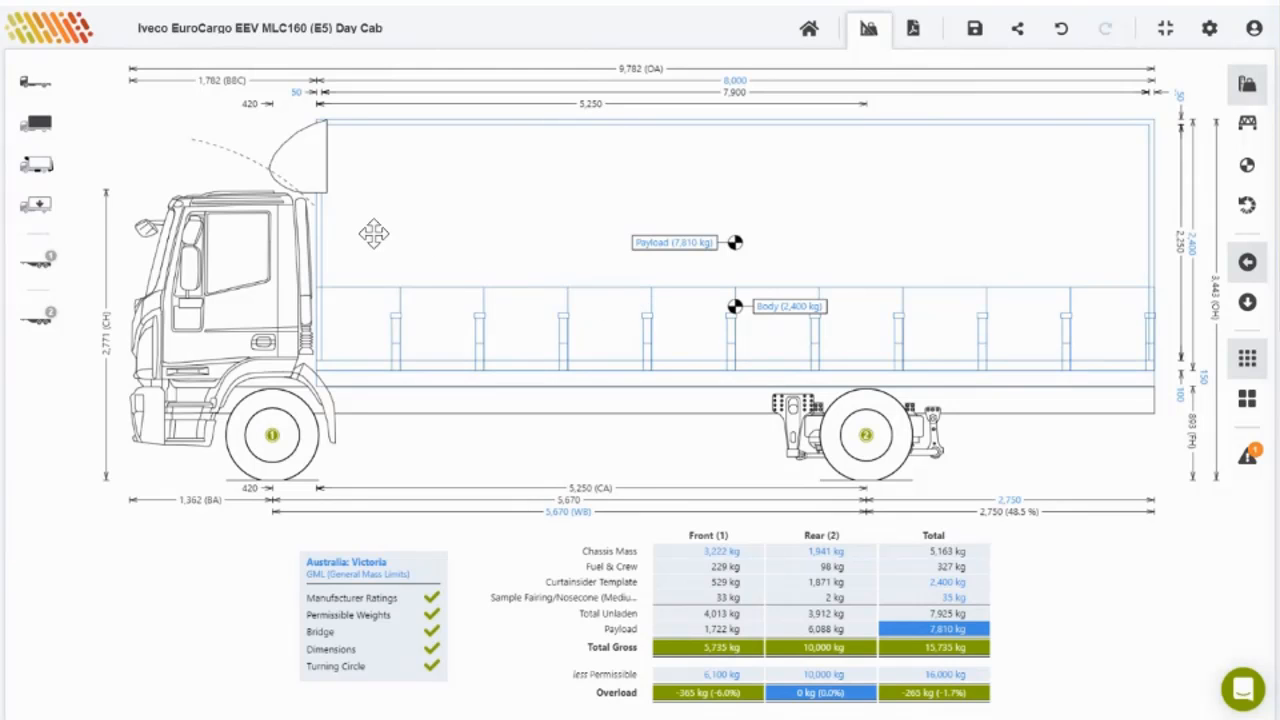
Step: Override the payload with a fixed 7,800 kg weight
left_click(675, 248)
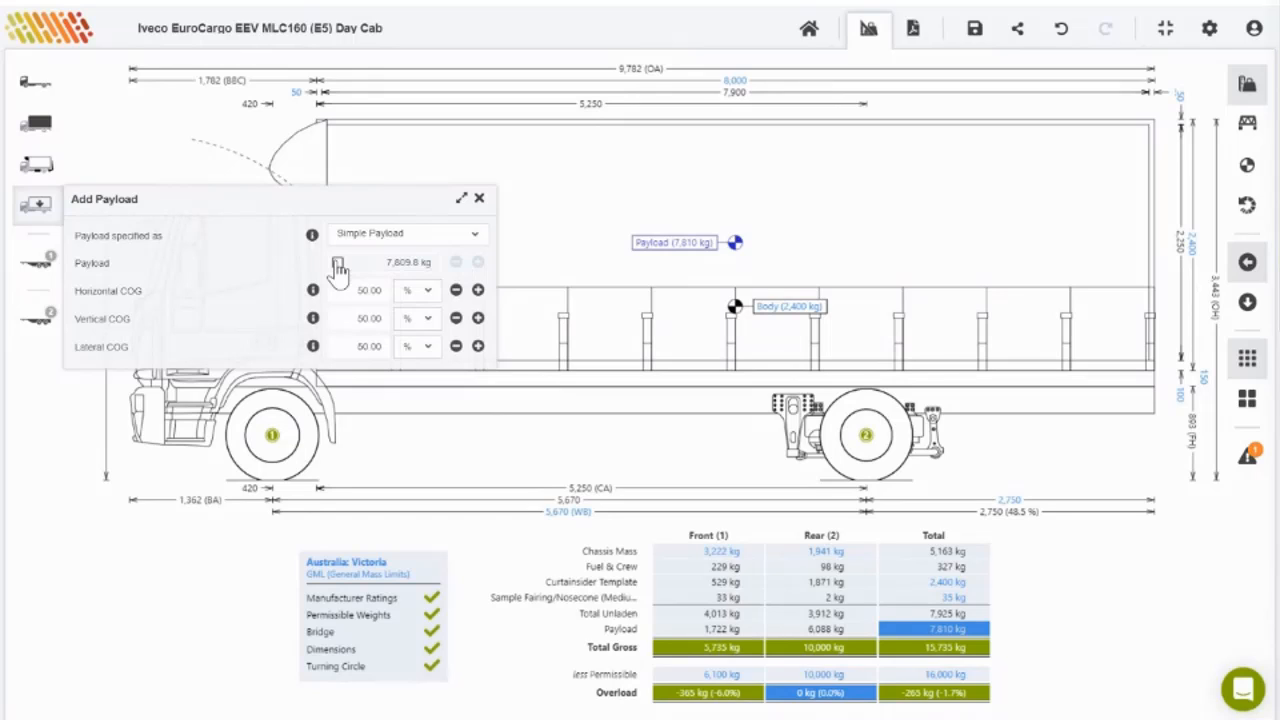
left_click(338, 263)
type("7")
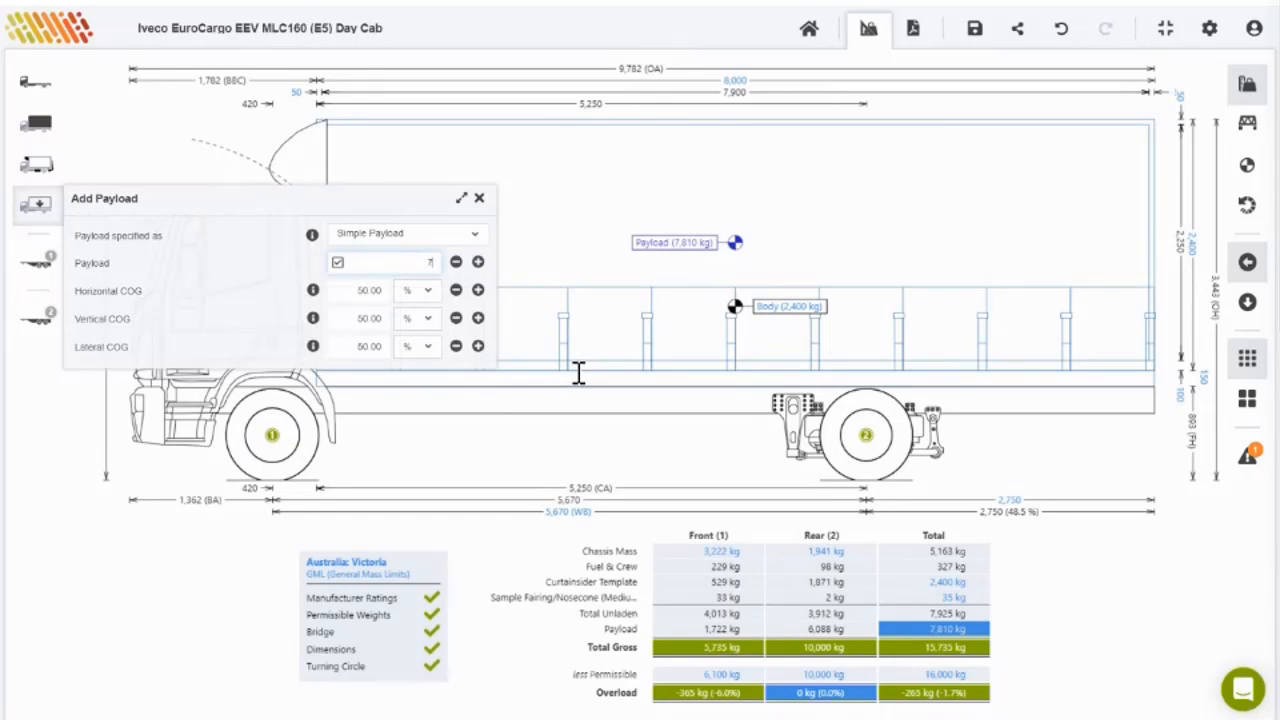
type(",800")
key("Return")
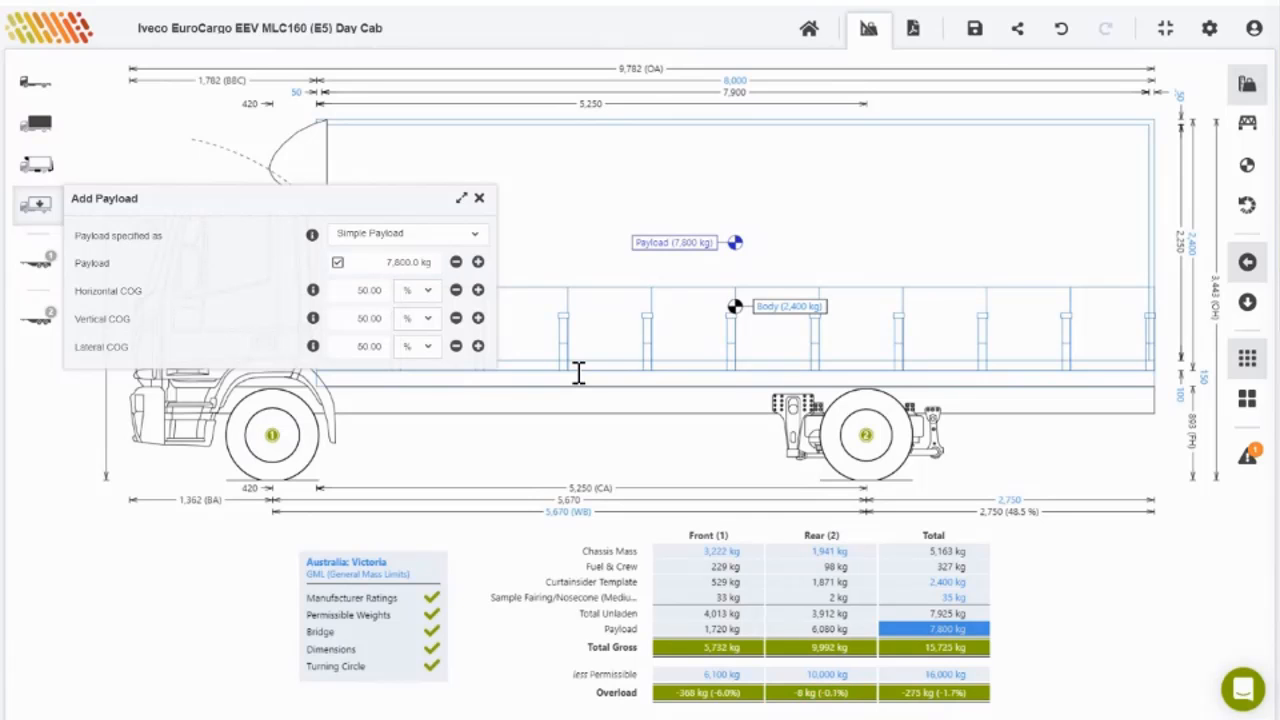
Step: Remove the payload override so the calculated 7,810 kg payload returns
left_click(625, 260)
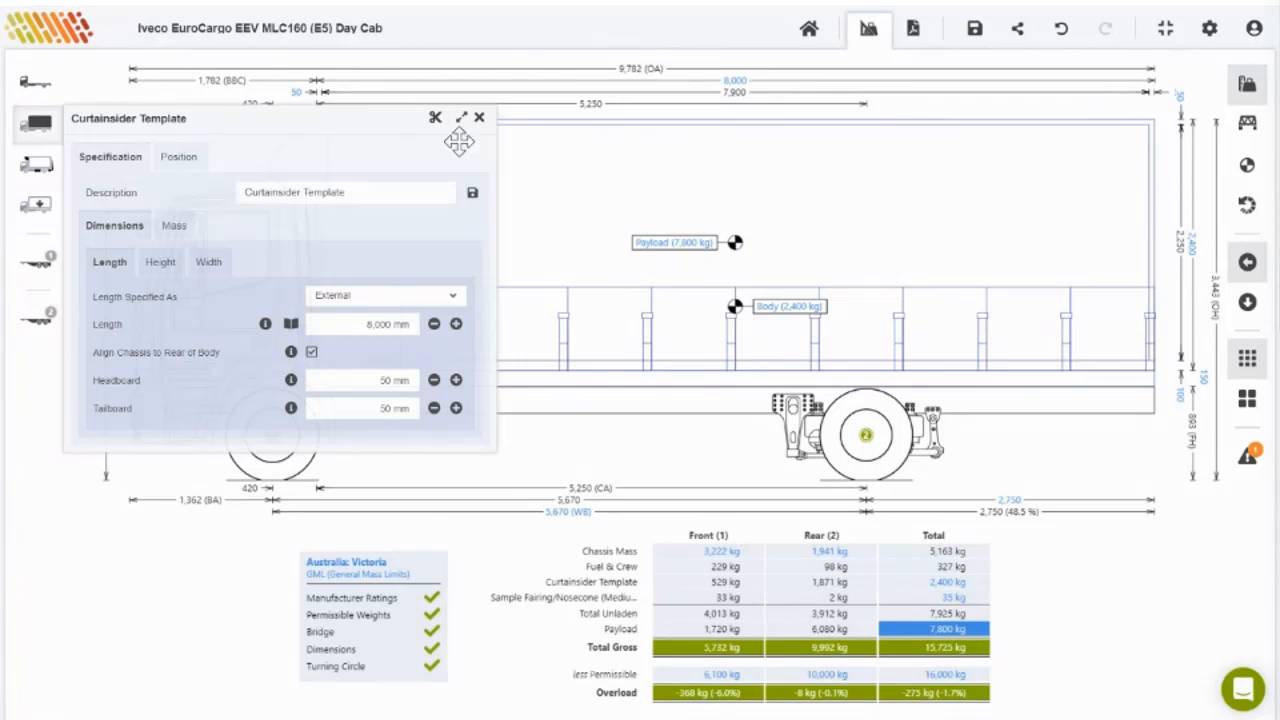
left_click(479, 117)
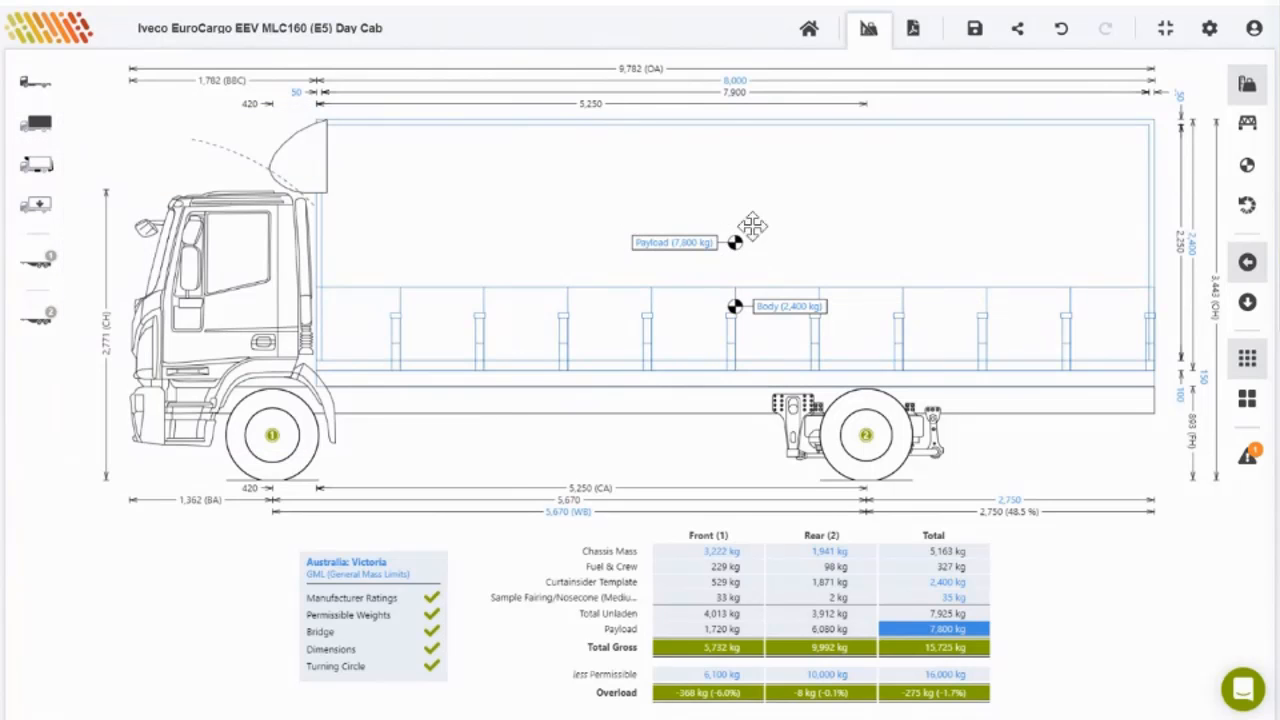
left_click(650, 250)
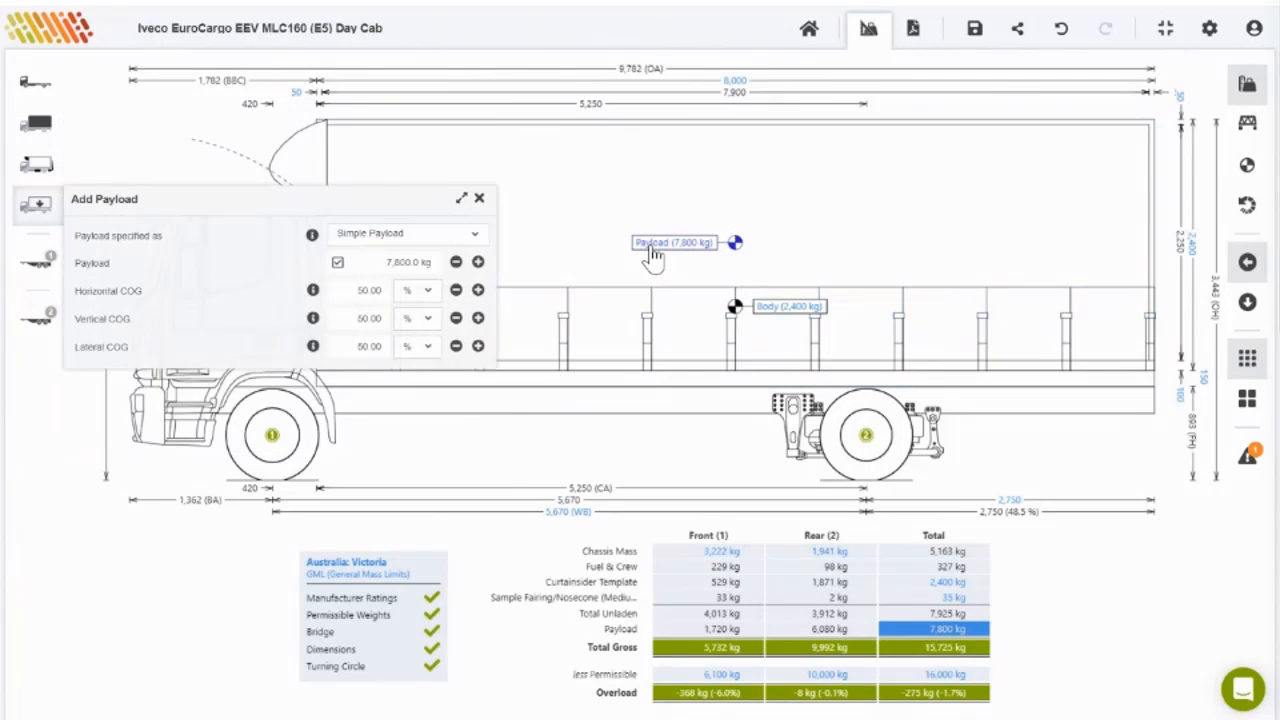
left_click(337, 262)
left_click(521, 250)
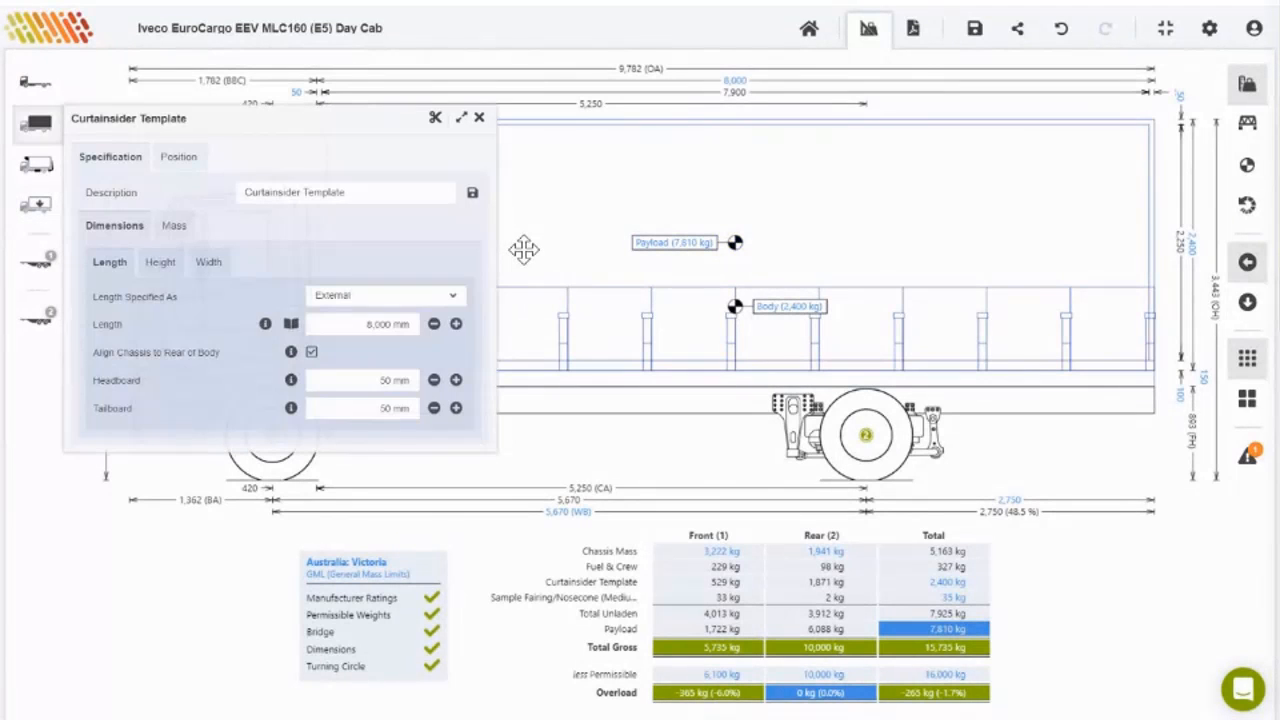
left_click(480, 119)
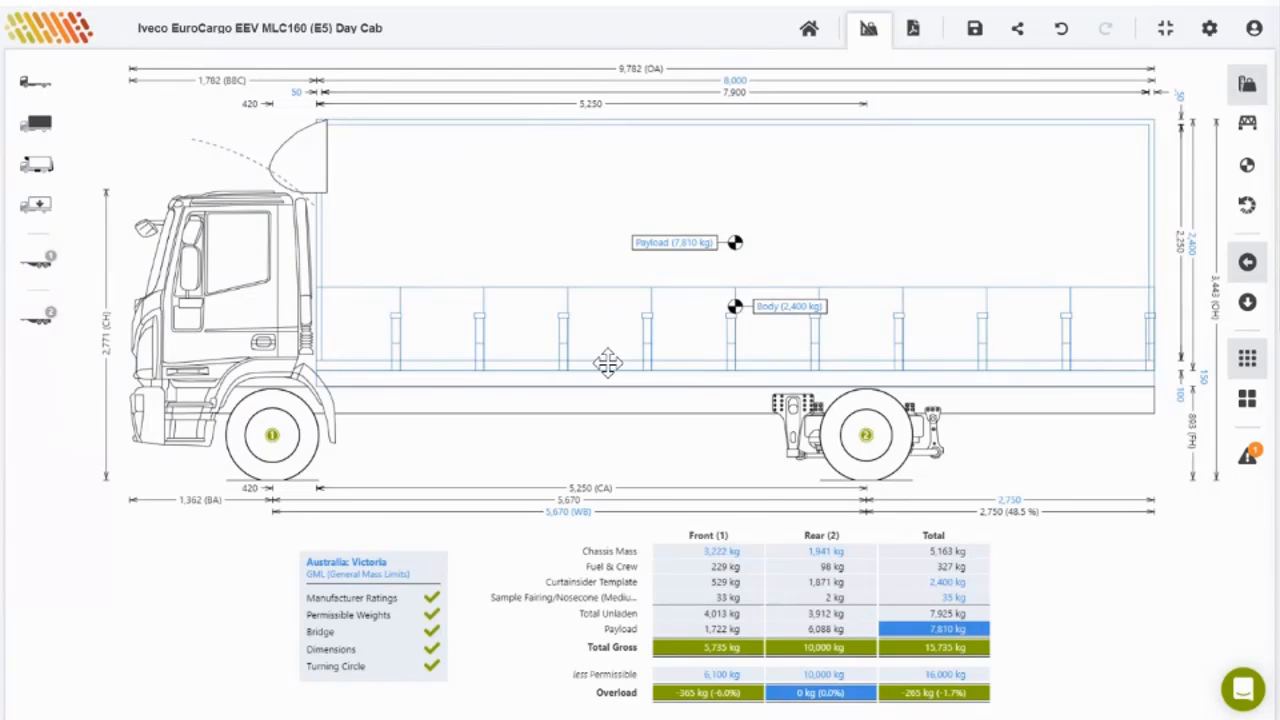
left_click(706, 252)
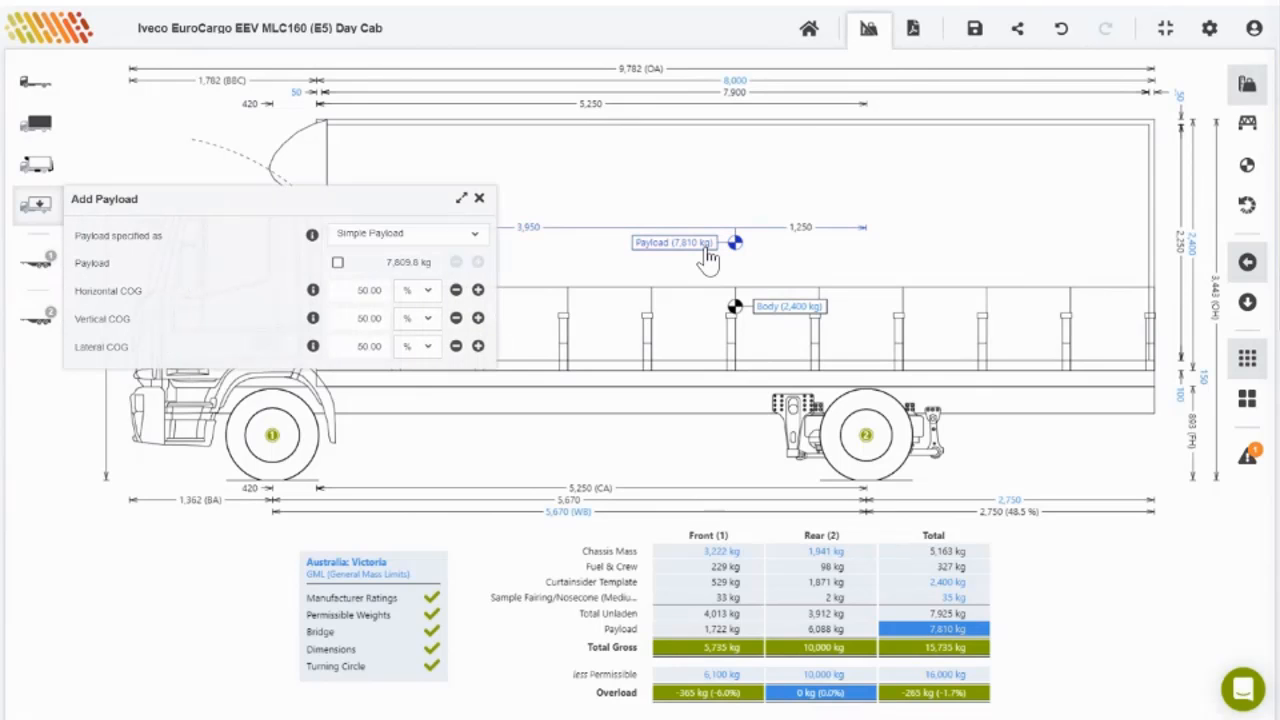
Step: Switch the payload specification to choosing detailed items from a list
left_click(476, 240)
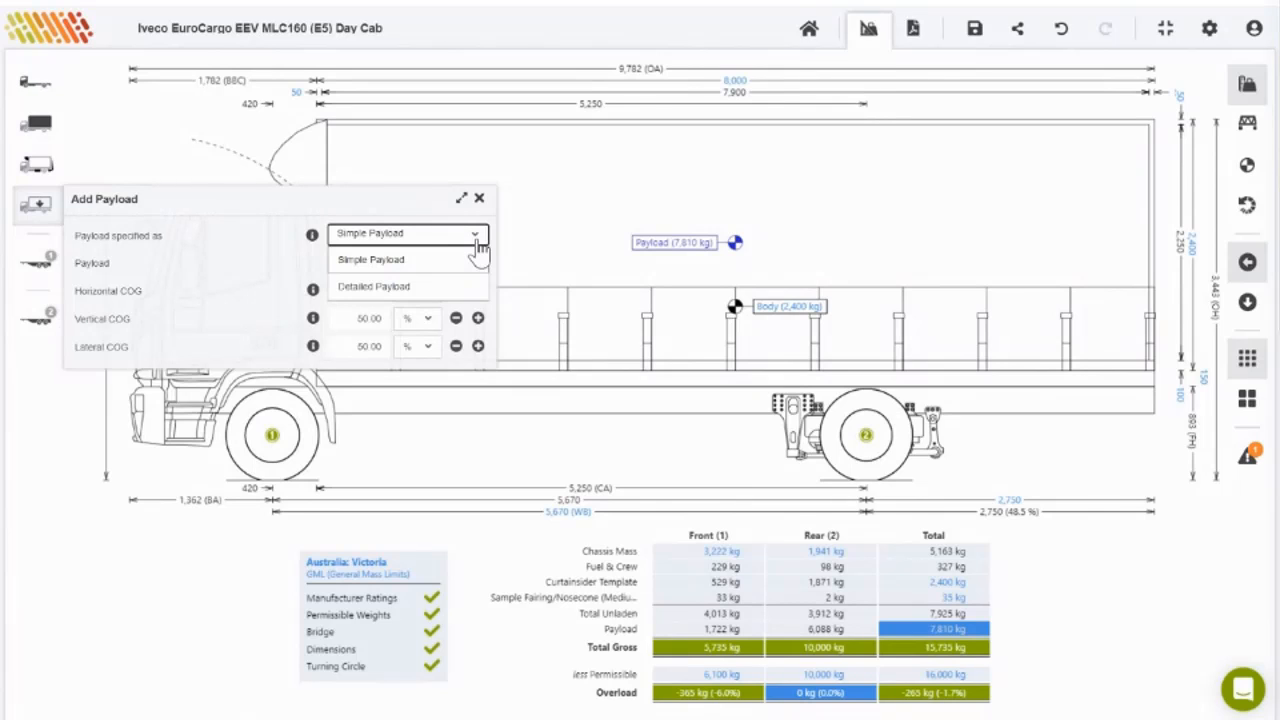
left_click(404, 288)
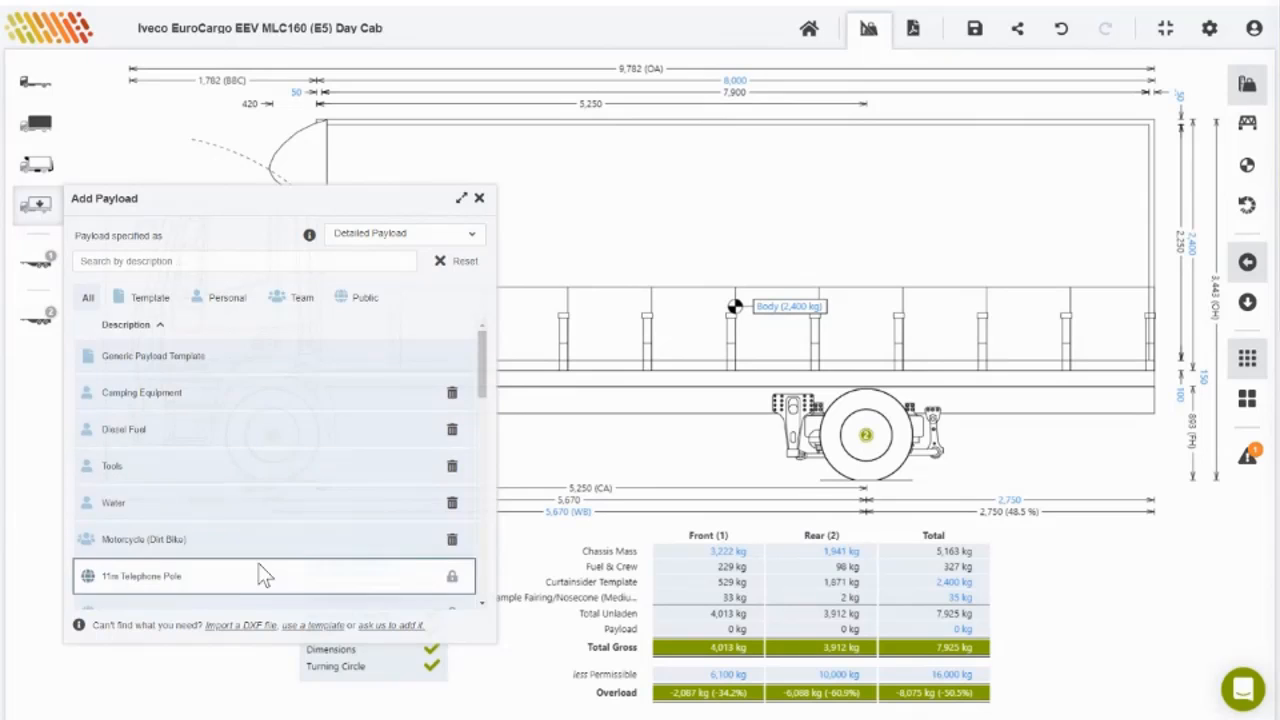
scroll(263, 571, "down", 10)
scroll(260, 575, "up", 10)
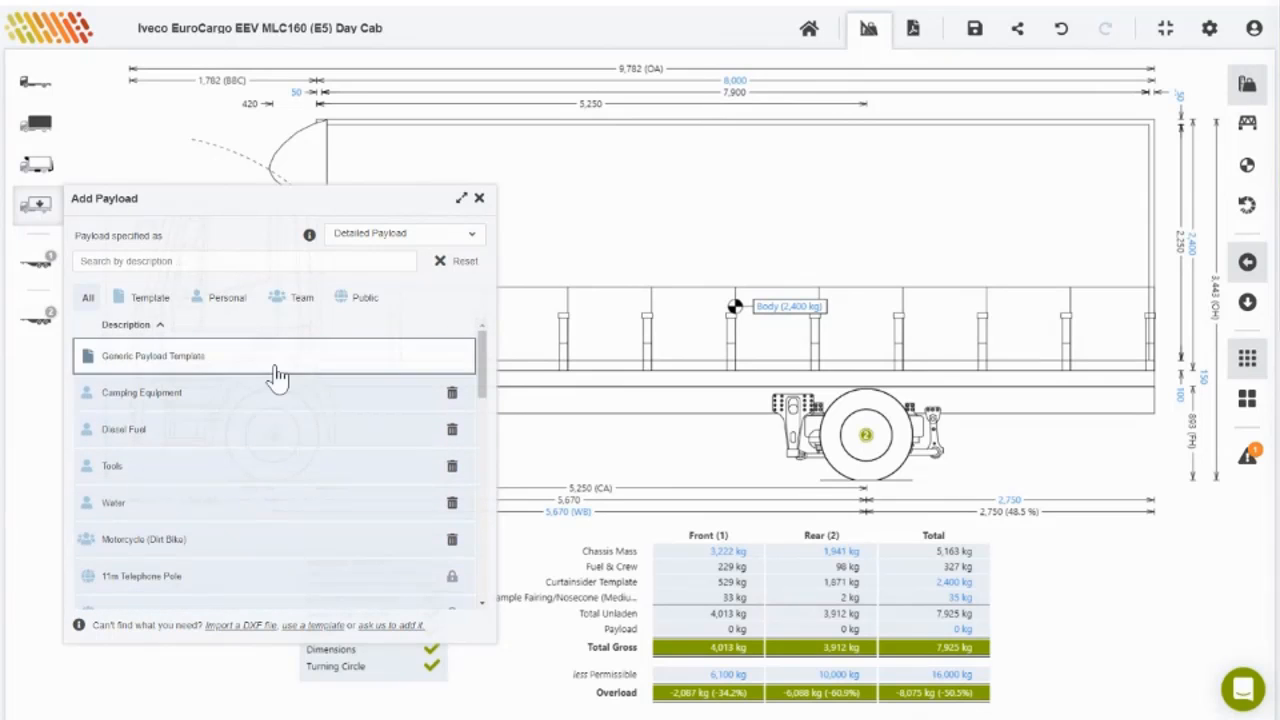
scroll(297, 491, "down", 3)
scroll(300, 497, "down", 1)
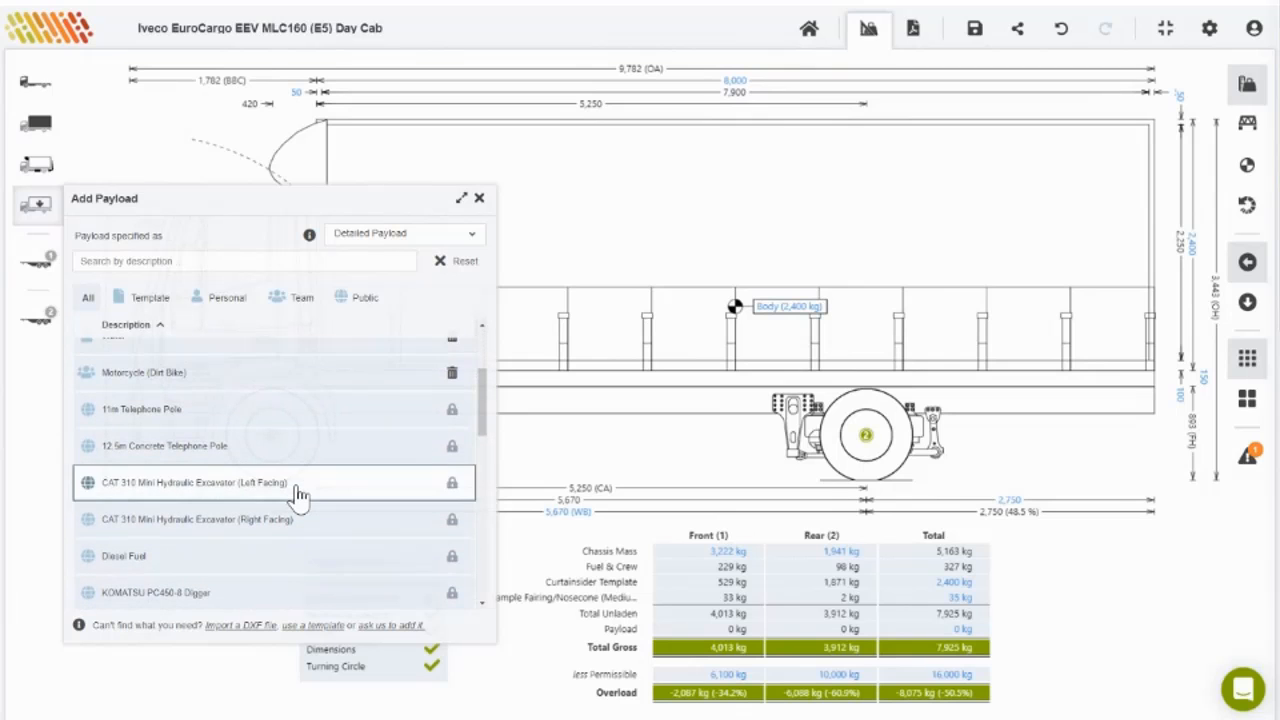
left_click(378, 234)
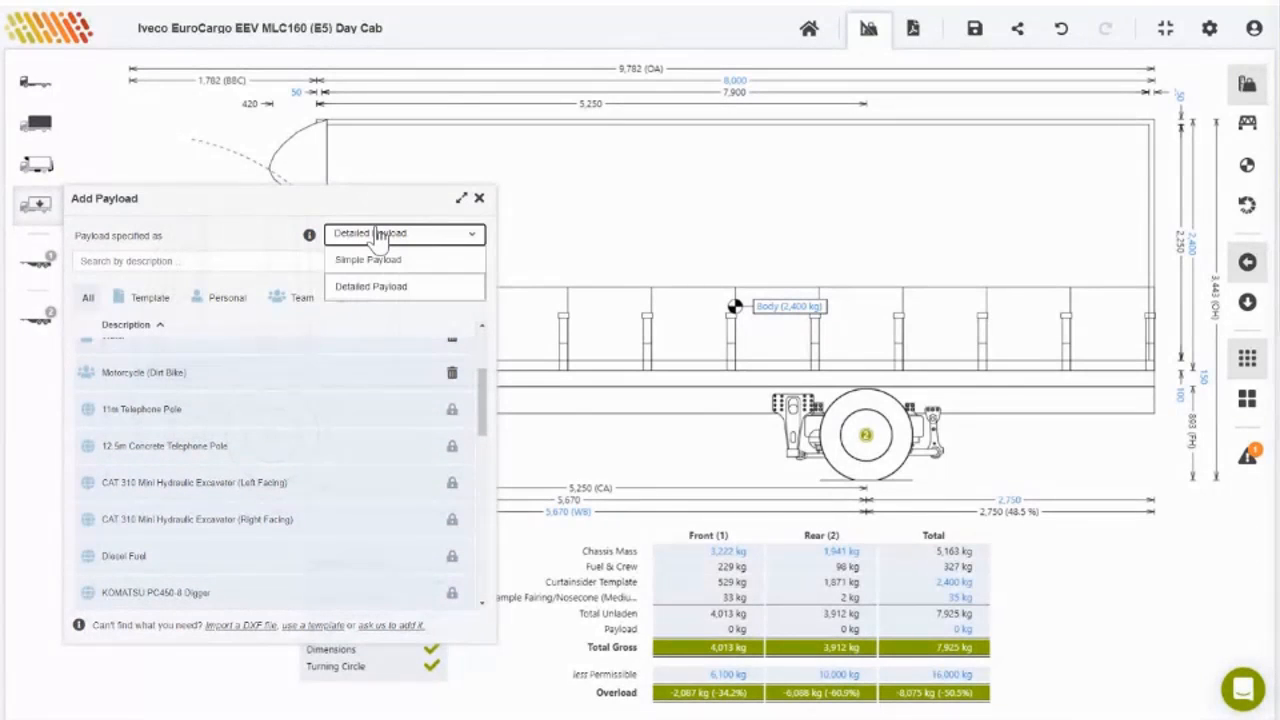
left_click(378, 288)
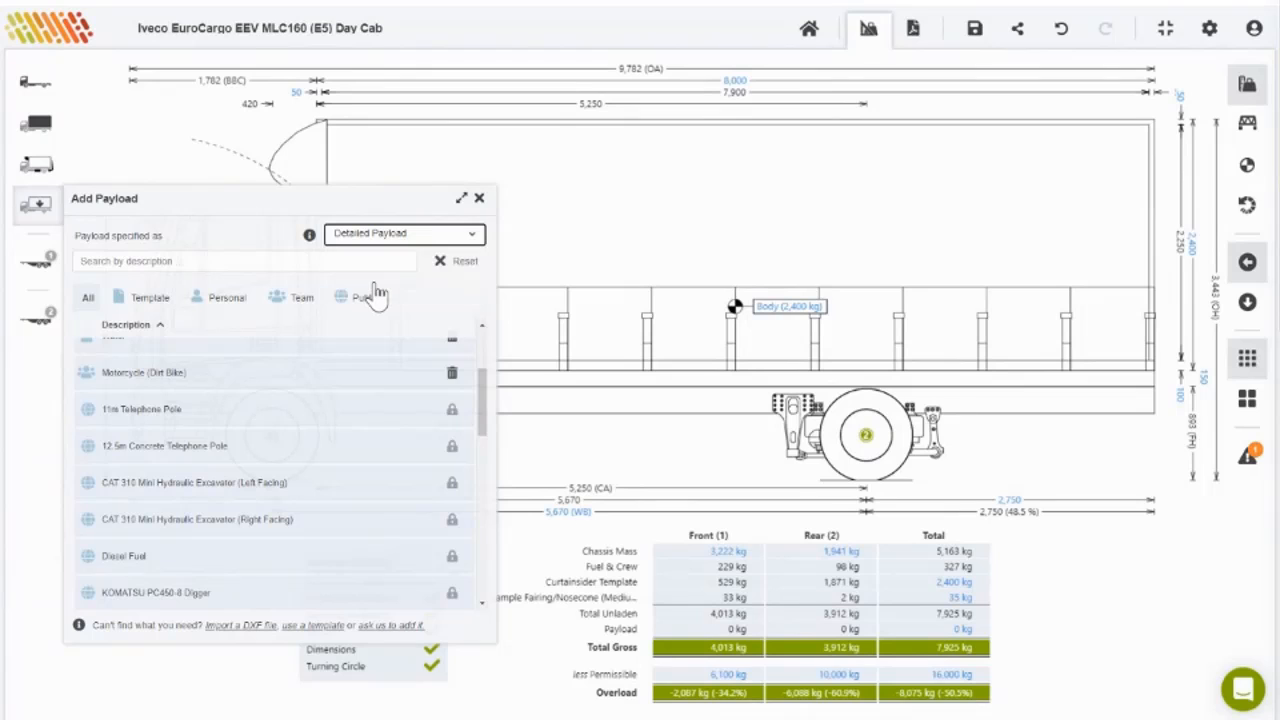
Step: Add the 'Sample Pallets - 12 (1200mm x 1200mm each)' payload from the list
scroll(366, 366, "up", 3)
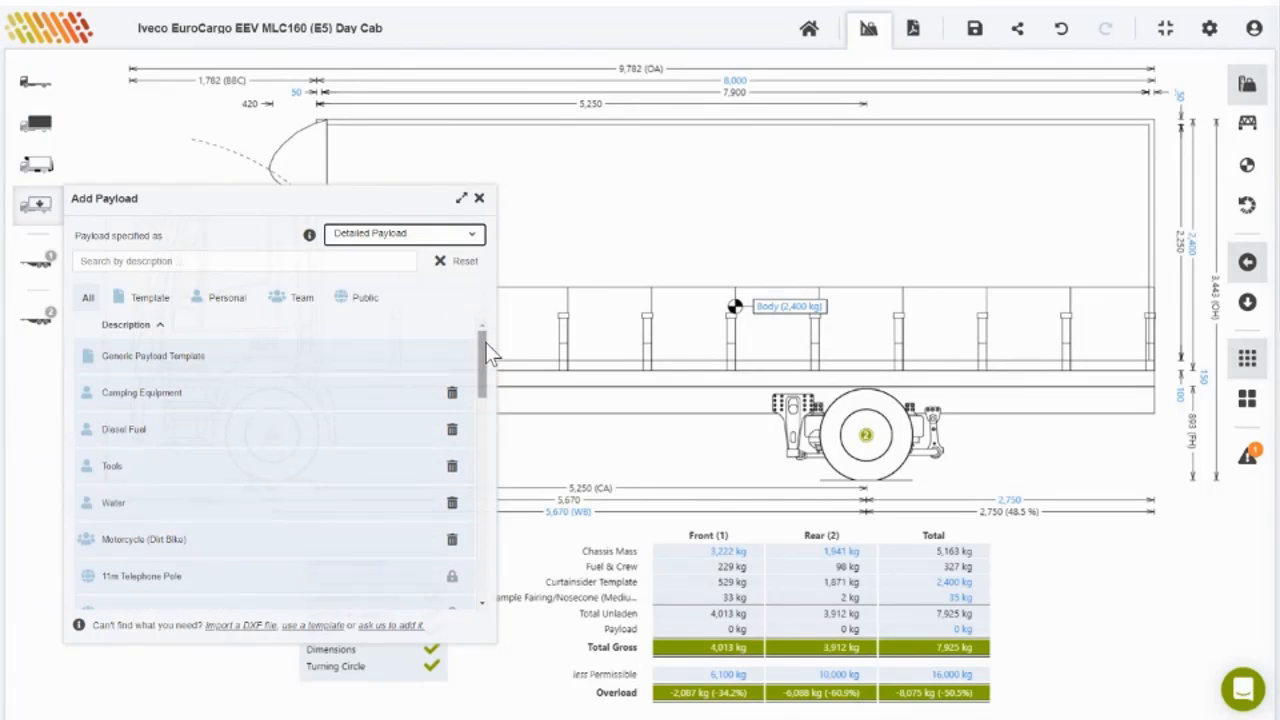
left_click_drag(478, 340, 491, 563)
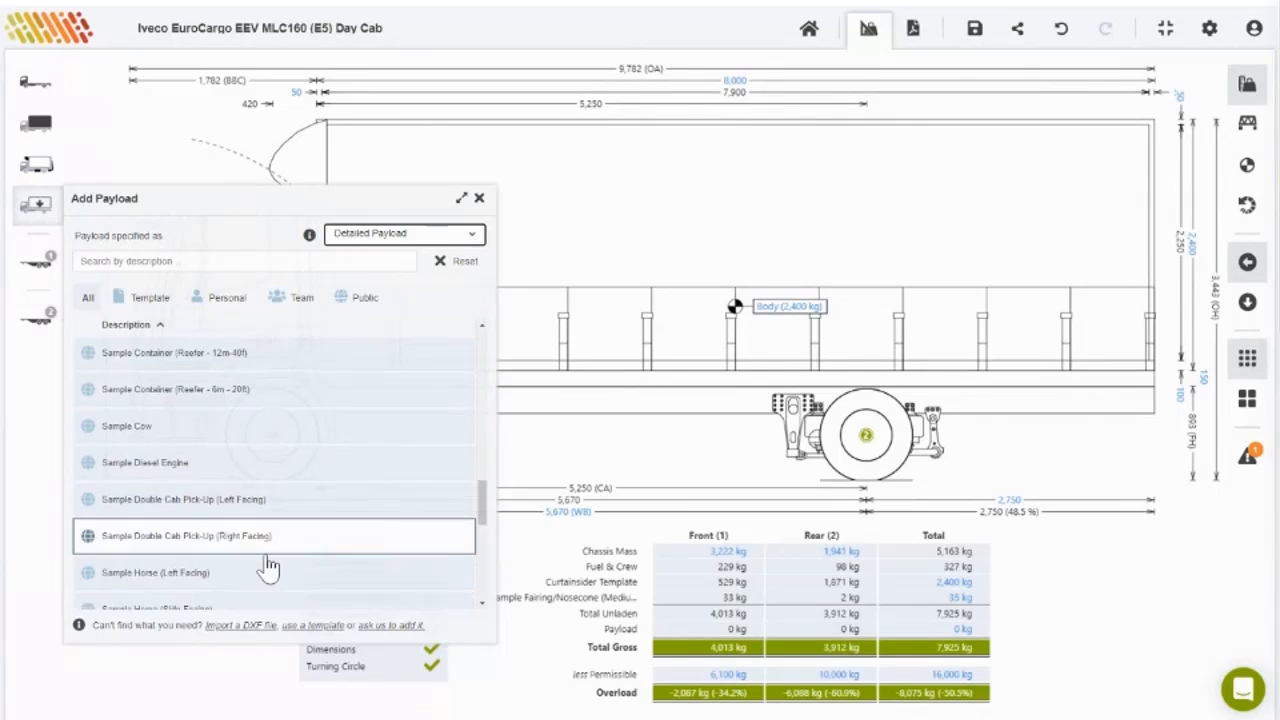
scroll(266, 563, "down", 2)
scroll(266, 563, "down", 1)
scroll(266, 563, "up", 1)
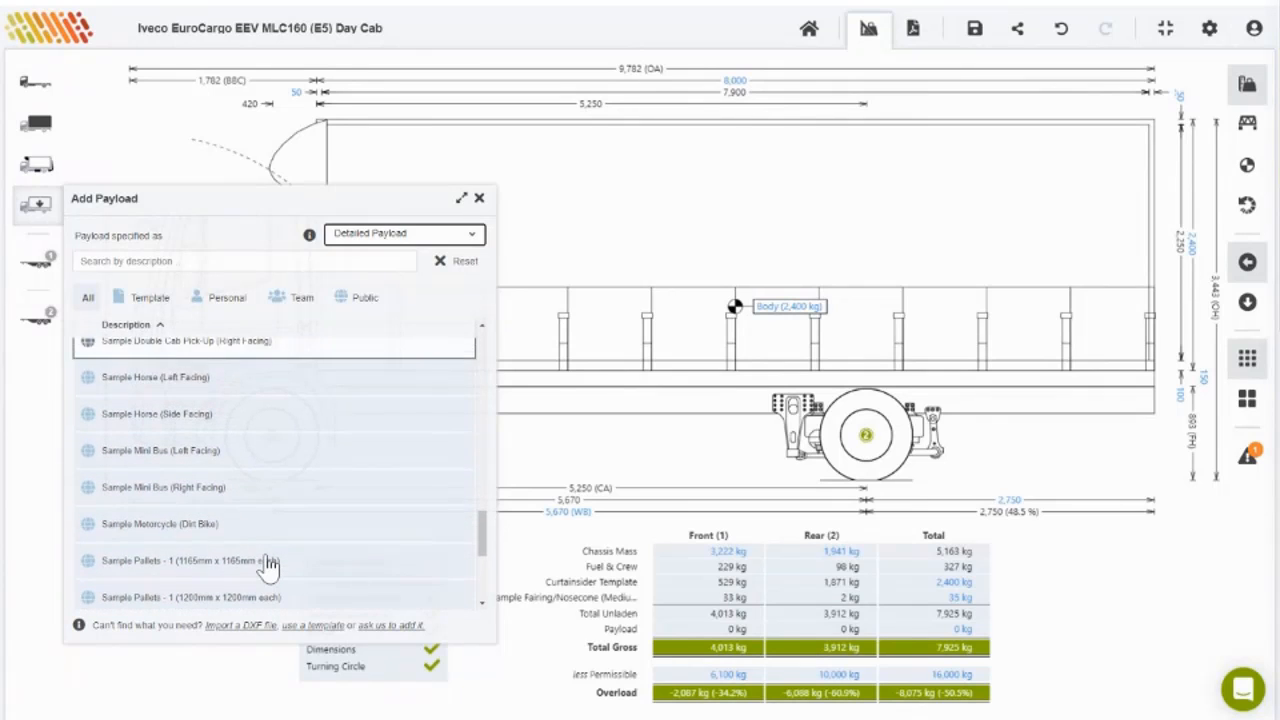
scroll(268, 565, "down", 4)
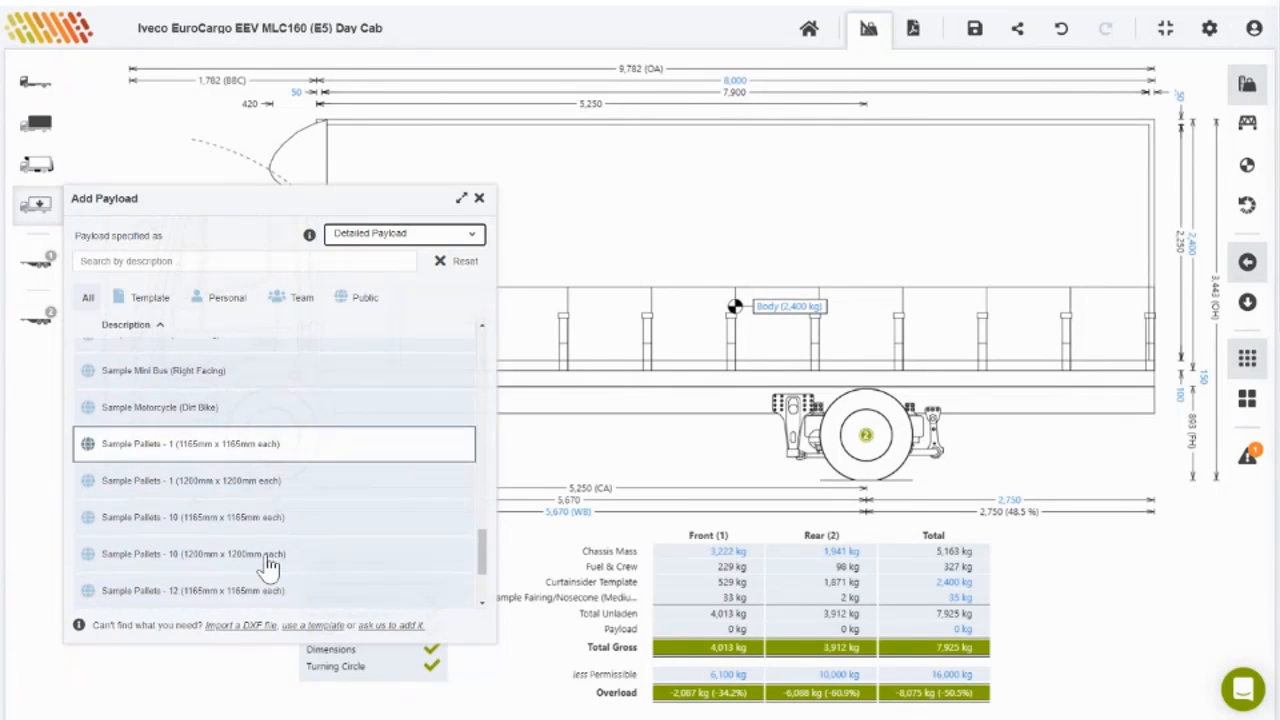
scroll(268, 565, "down", 4)
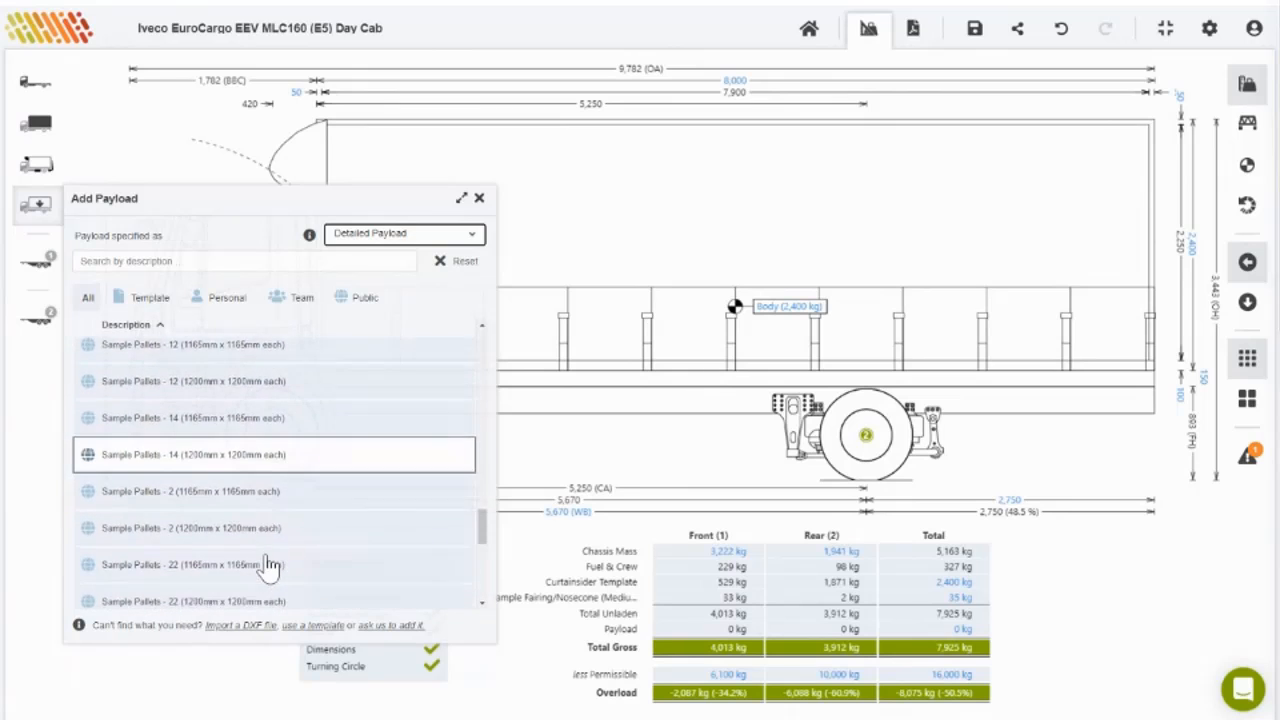
scroll(268, 567, "down", 4)
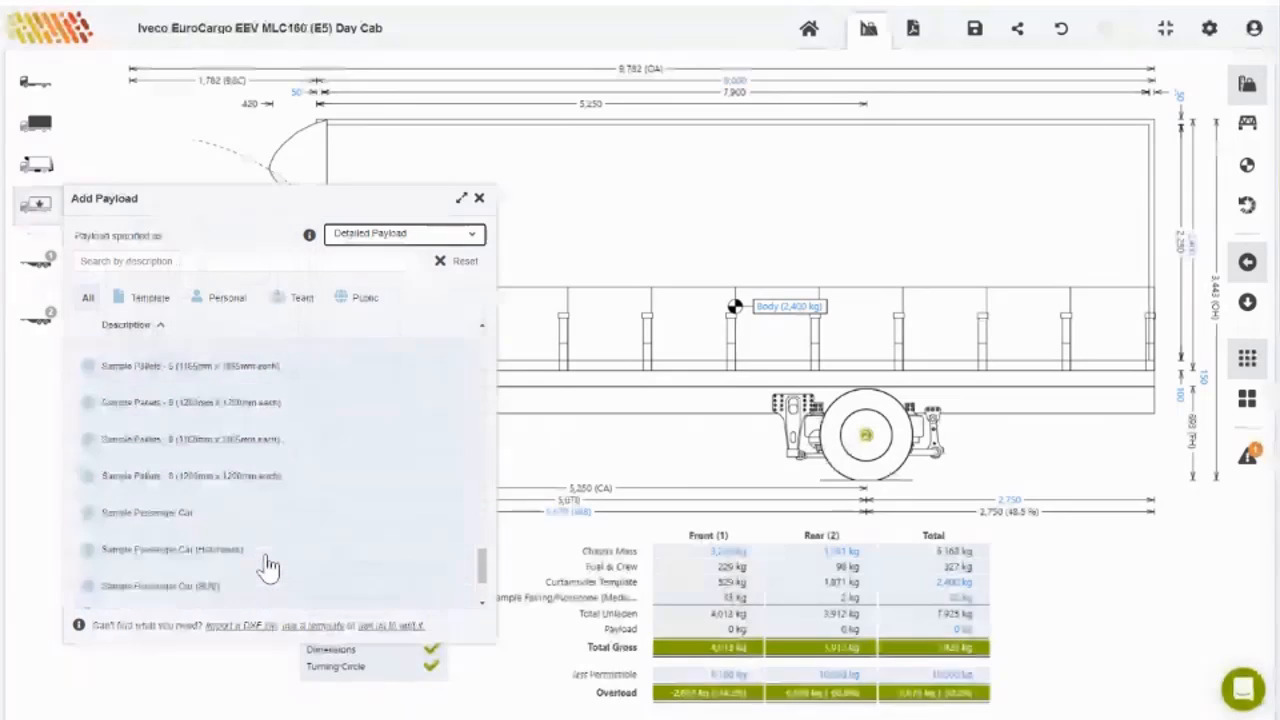
scroll(268, 565, "down", 5)
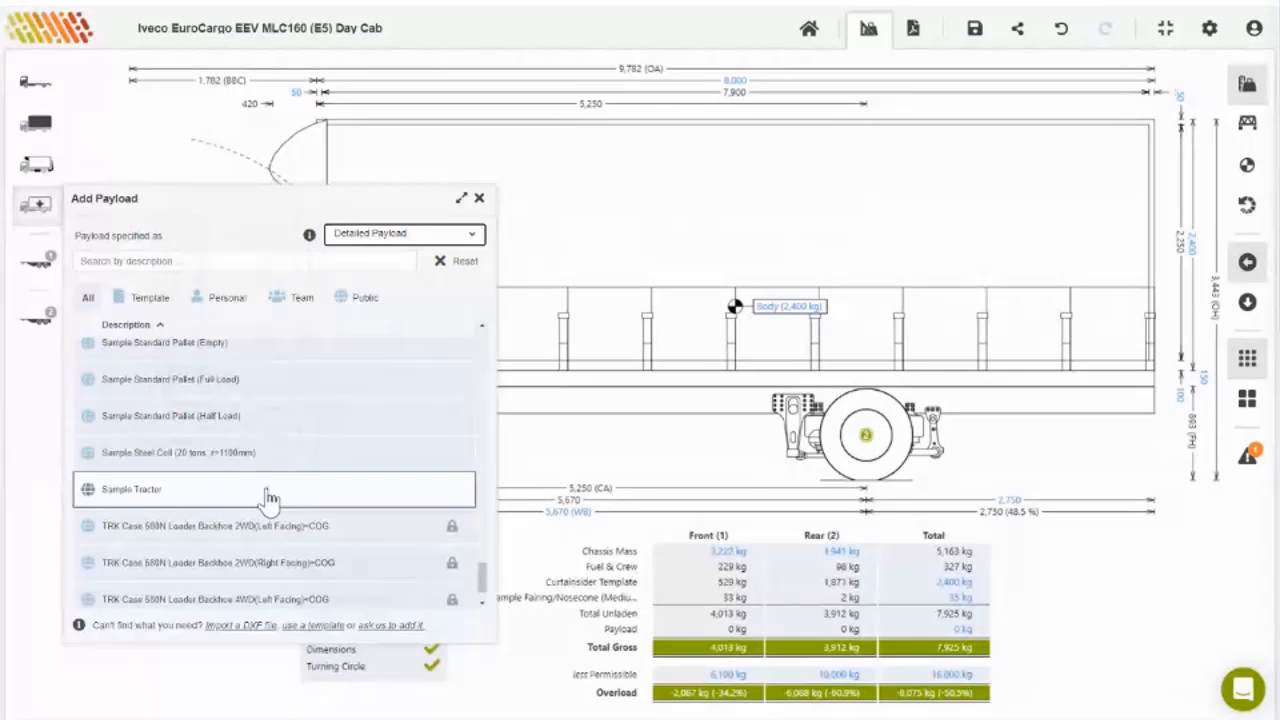
scroll(268, 497, "up", 3)
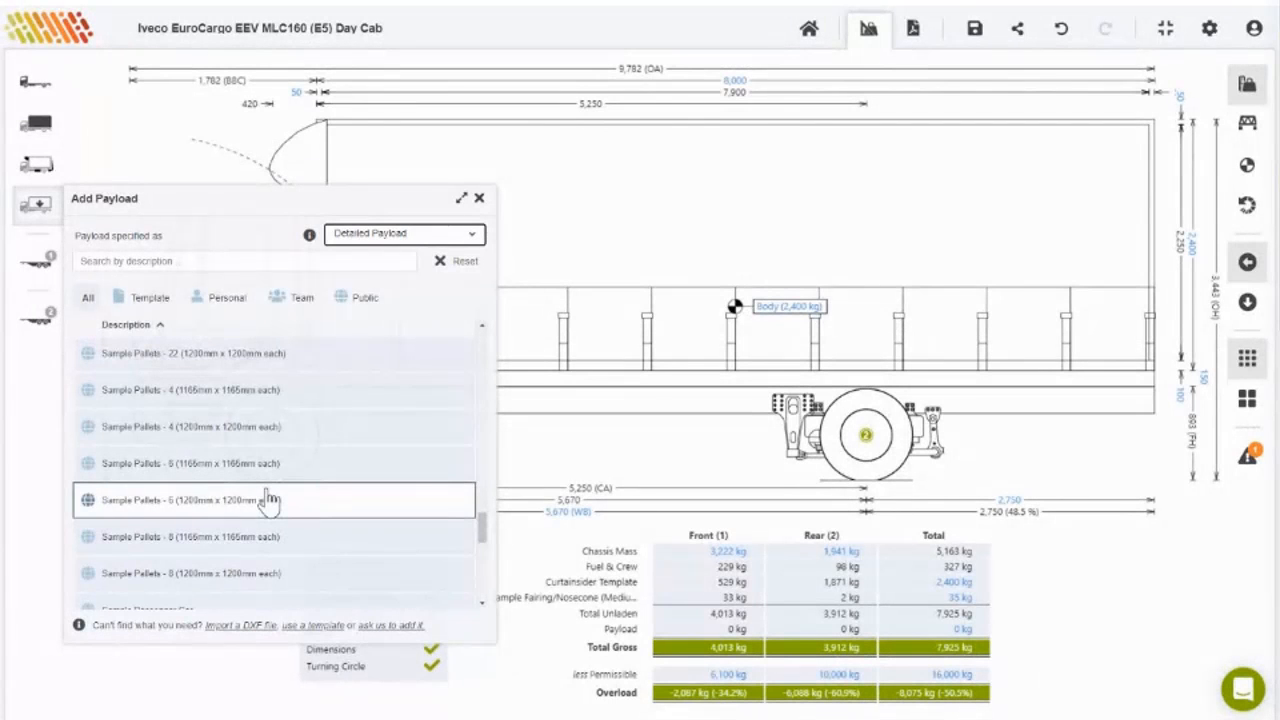
scroll(268, 497, "down", 2)
scroll(268, 497, "up", 3)
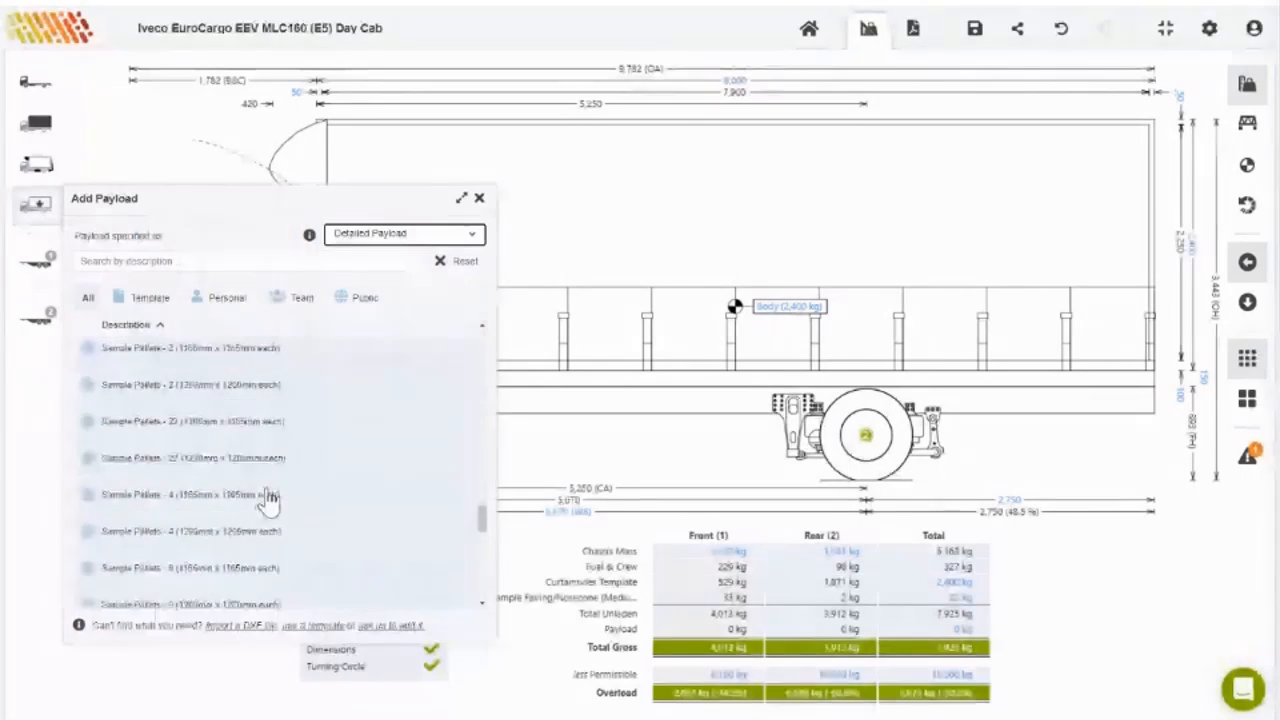
scroll(268, 497, "up", 3)
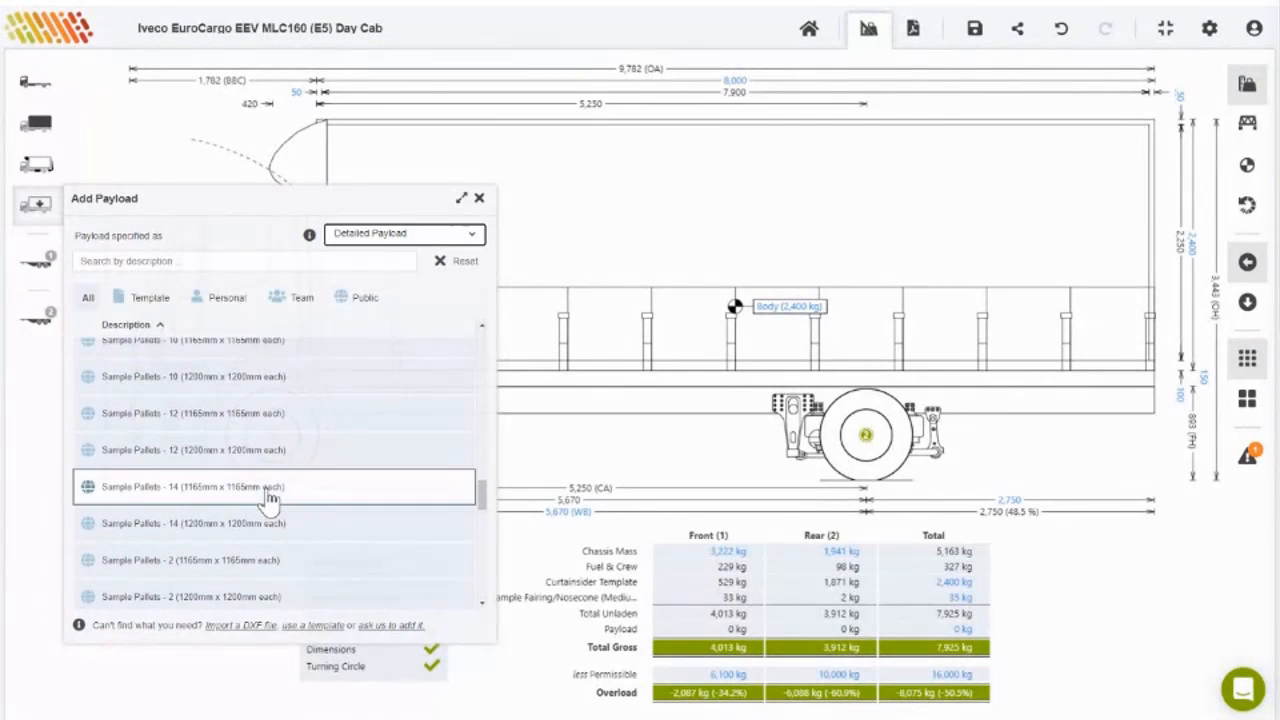
left_click(230, 455)
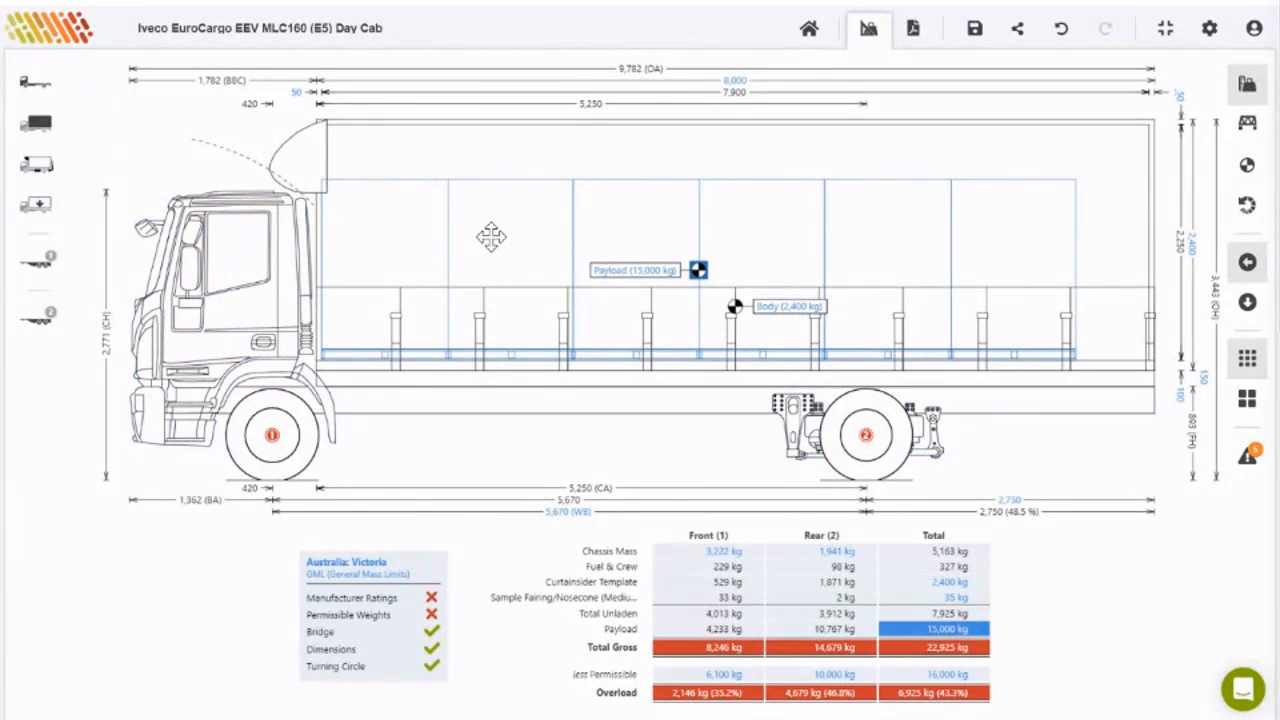
Step: Change the pallet payload's mass from 15,000 kg to 7,800 kg
left_click(650, 278)
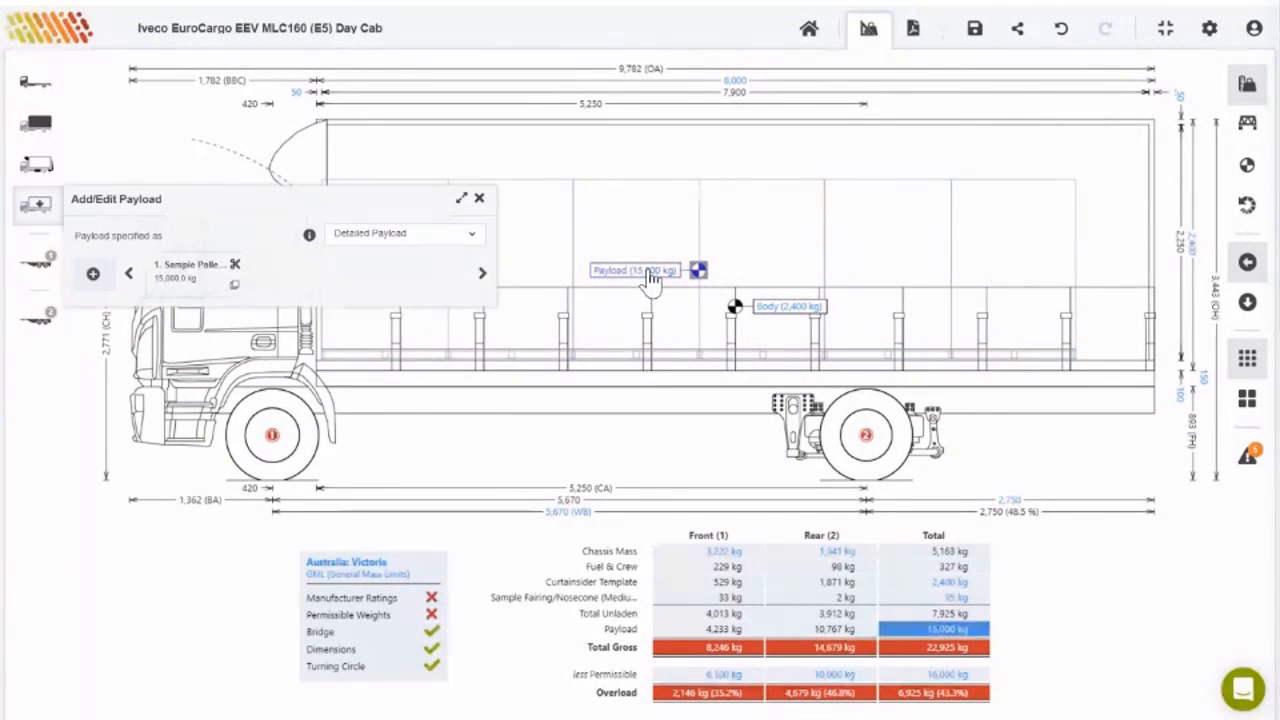
left_click(192, 280)
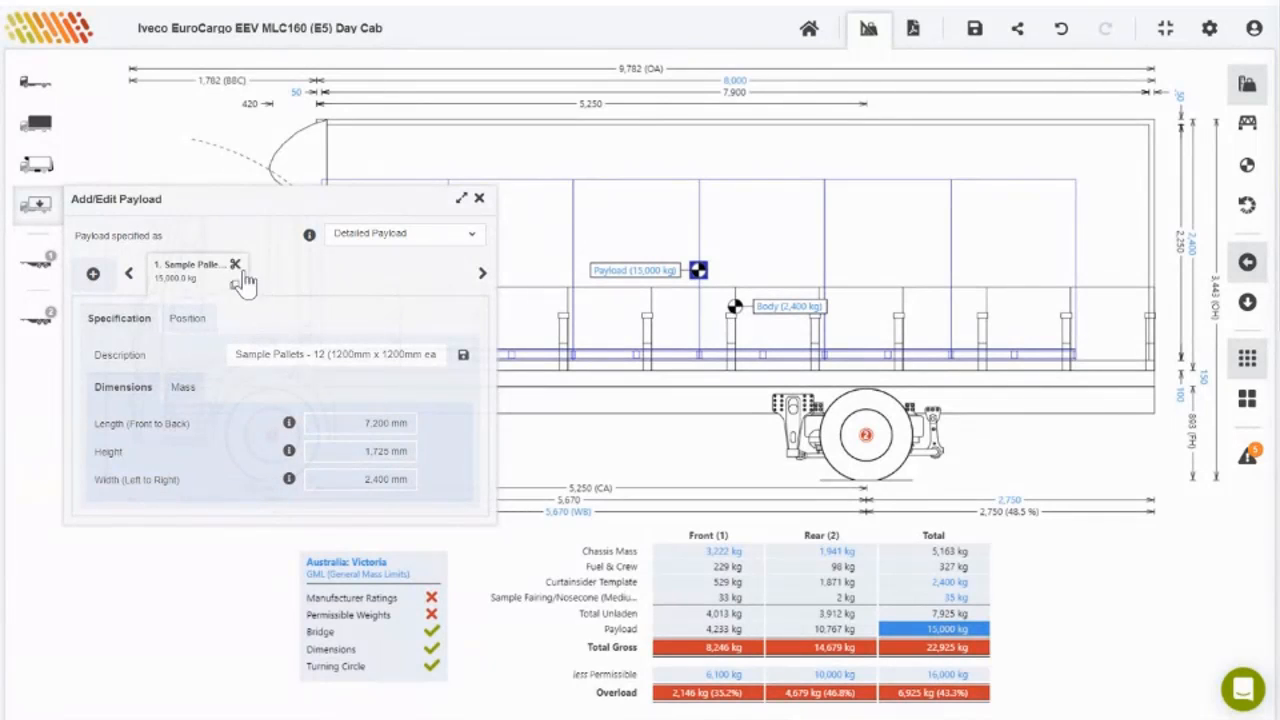
left_click(182, 388)
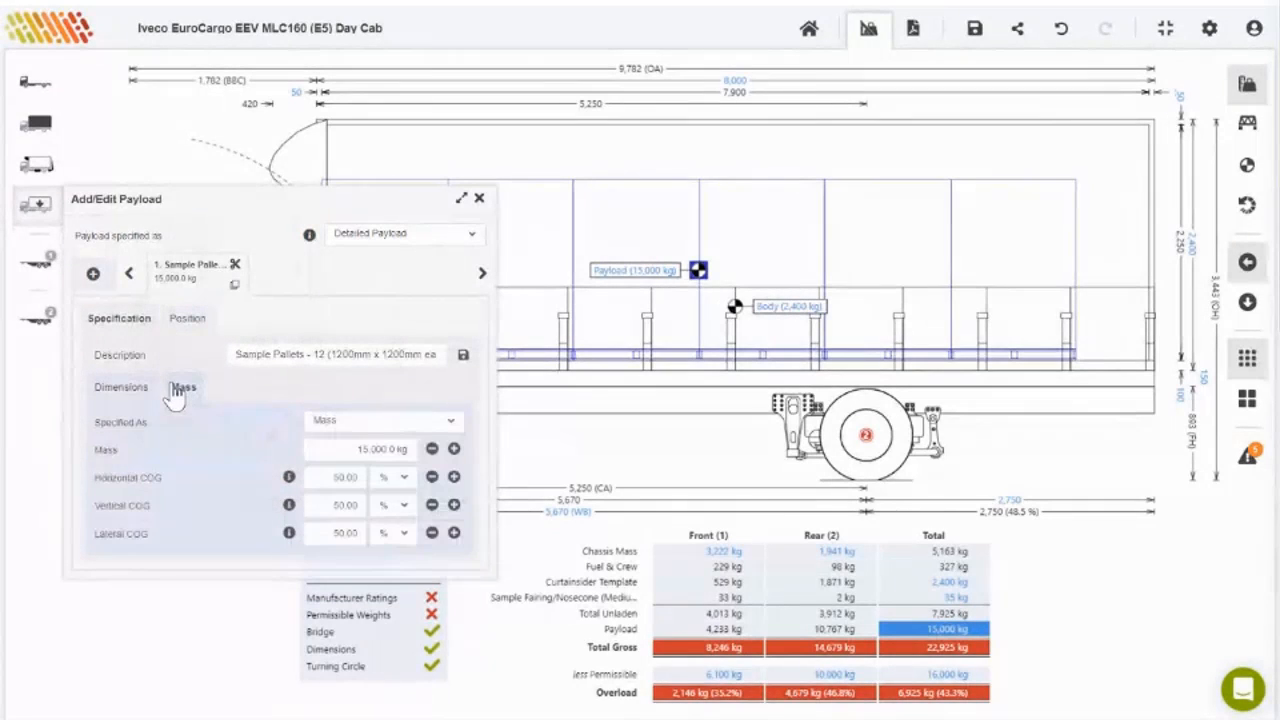
left_click(394, 449)
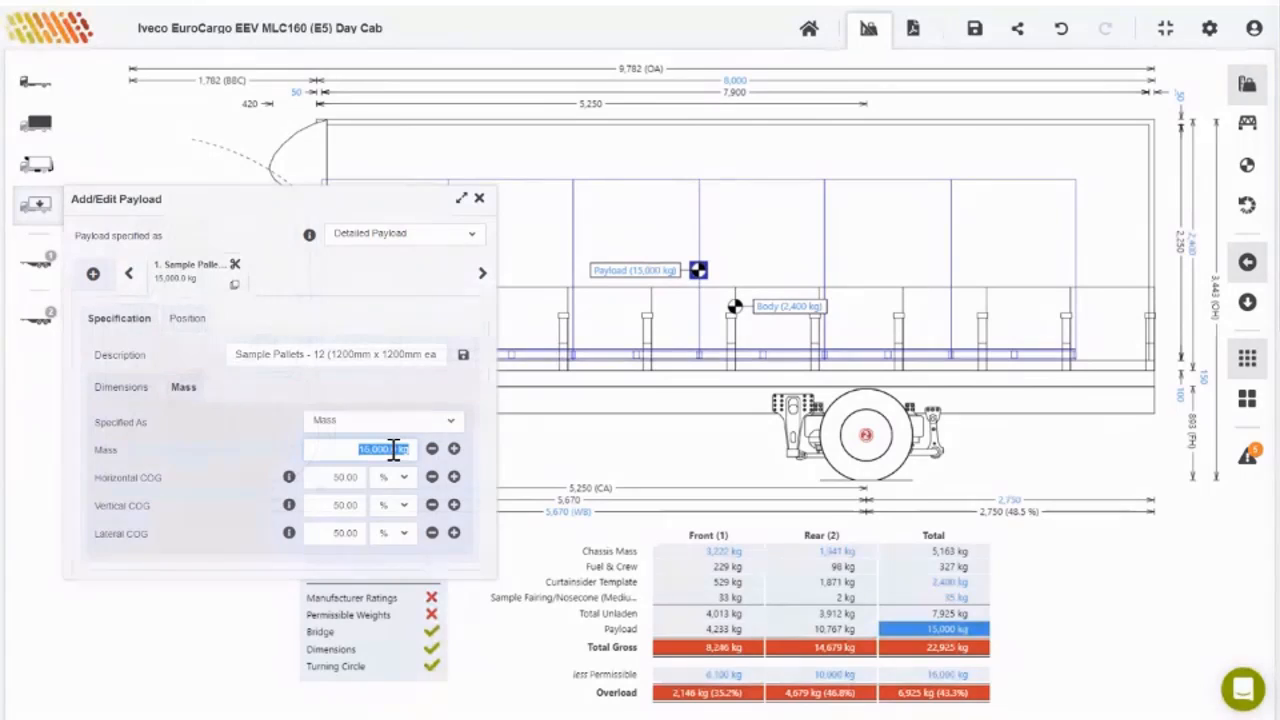
type("8000")
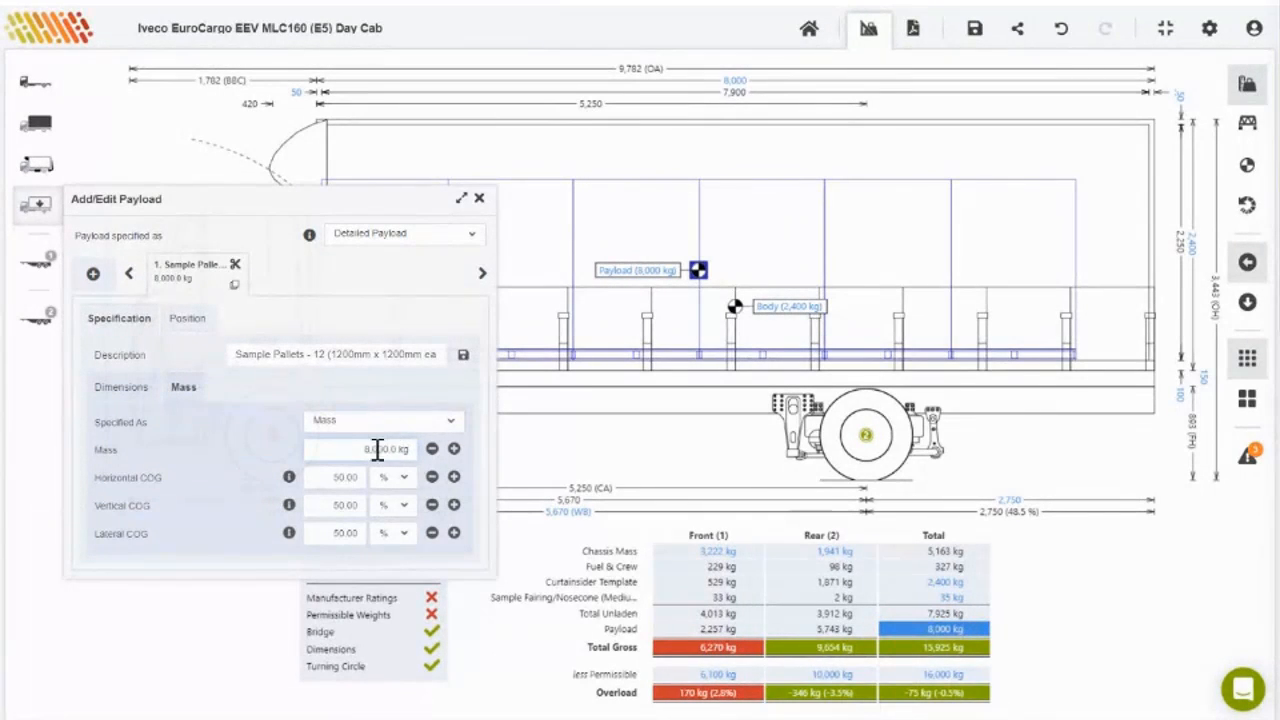
left_click(432, 449)
left_click(432, 449)
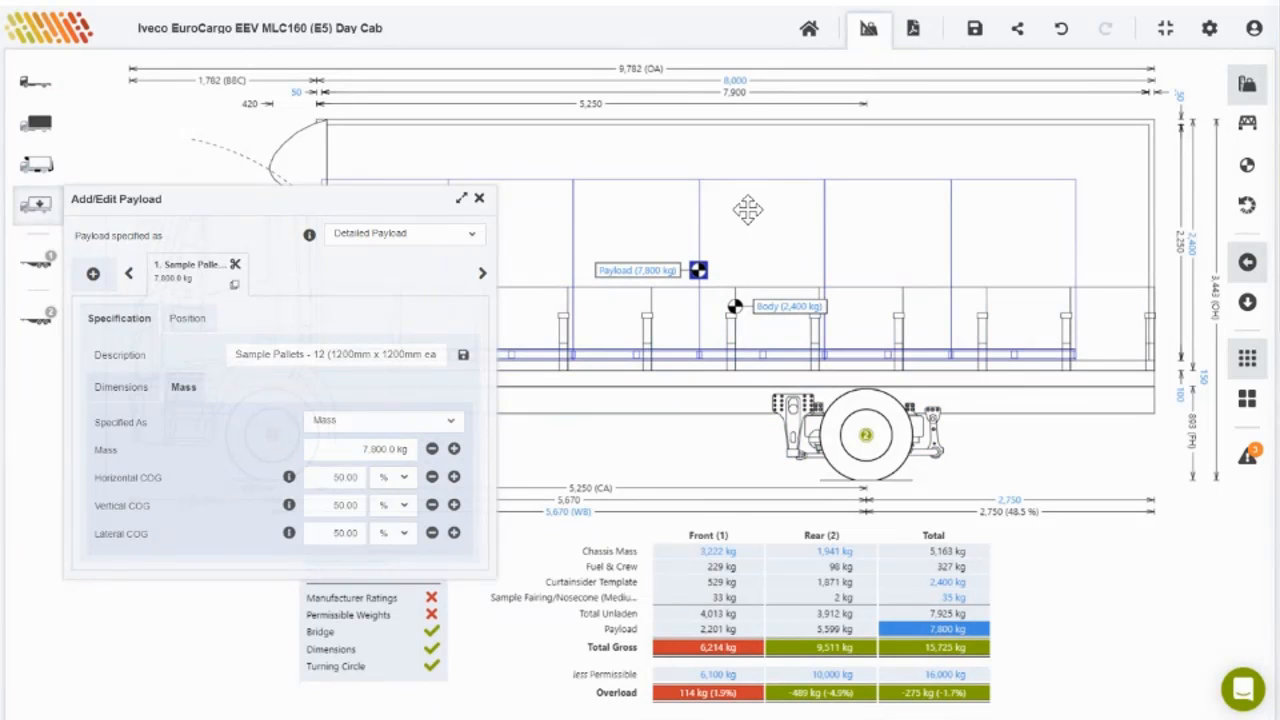
left_click(1094, 606)
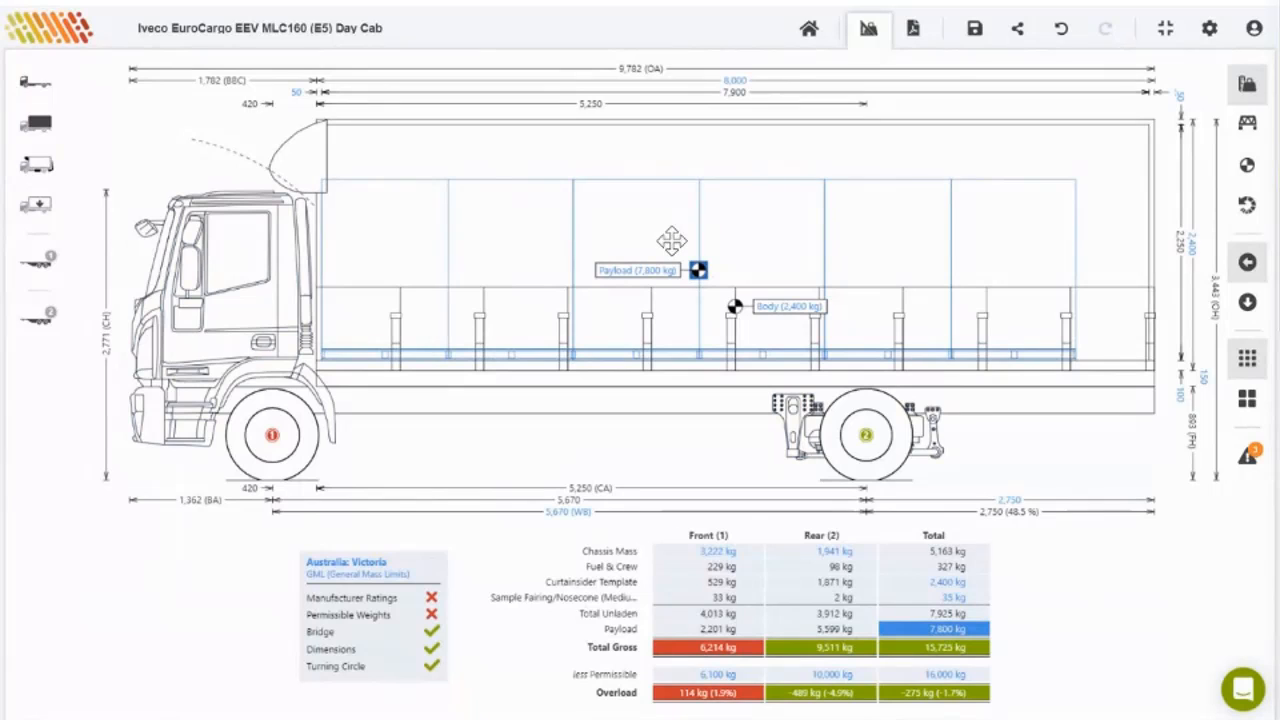
Step: Shift the payload and body 100 mm rearward, then nudge the payload slightly forward
left_click_drag(671, 223, 673, 216)
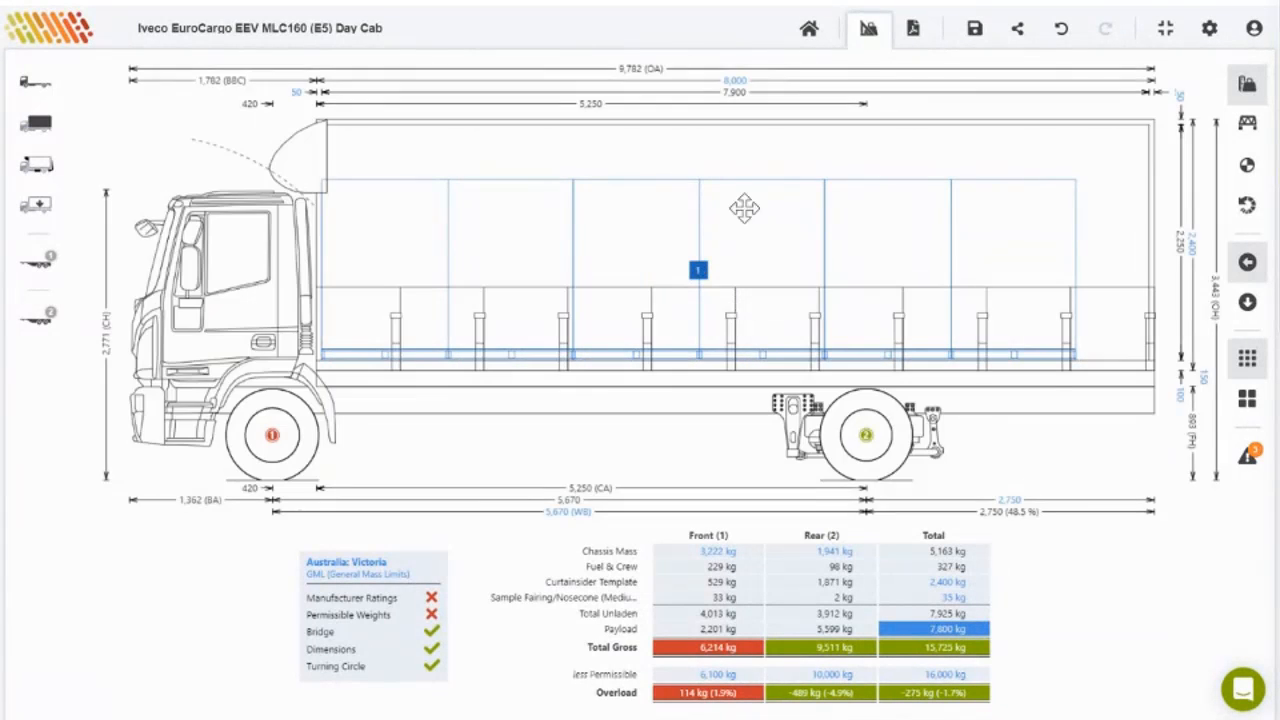
left_click_drag(753, 180, 766, 180)
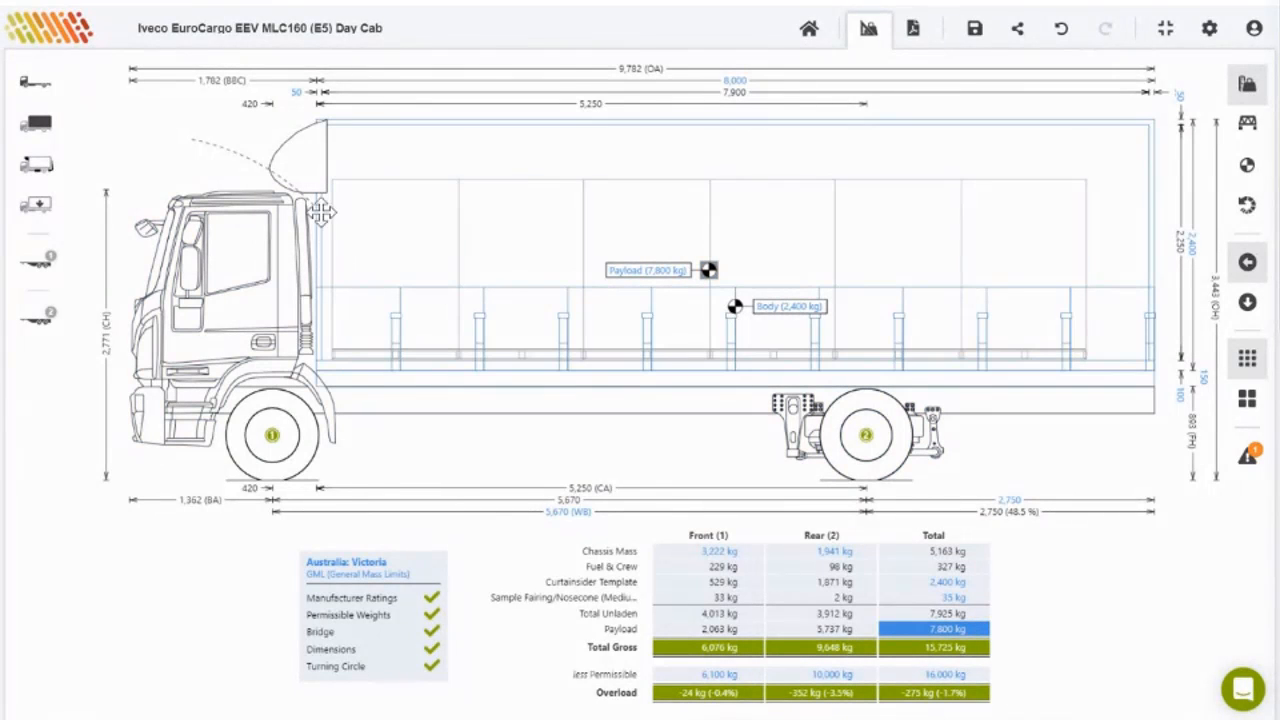
left_click_drag(338, 124, 351, 124)
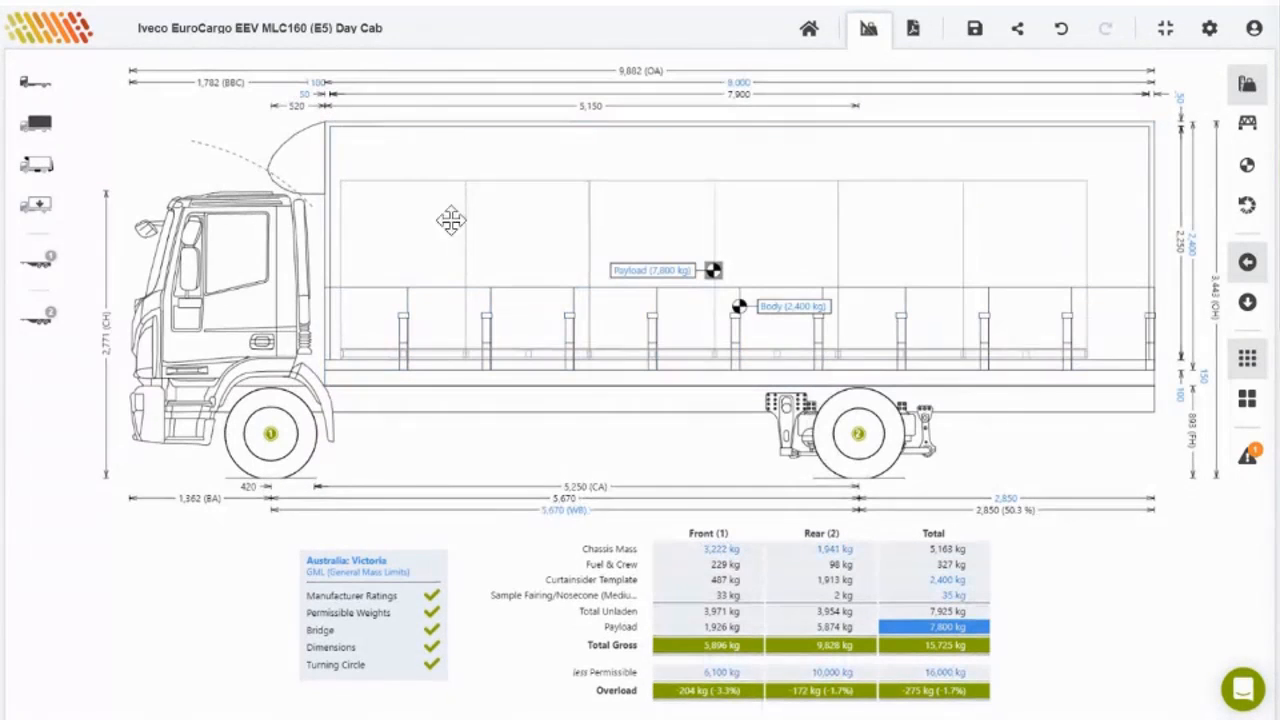
double_click(449, 220)
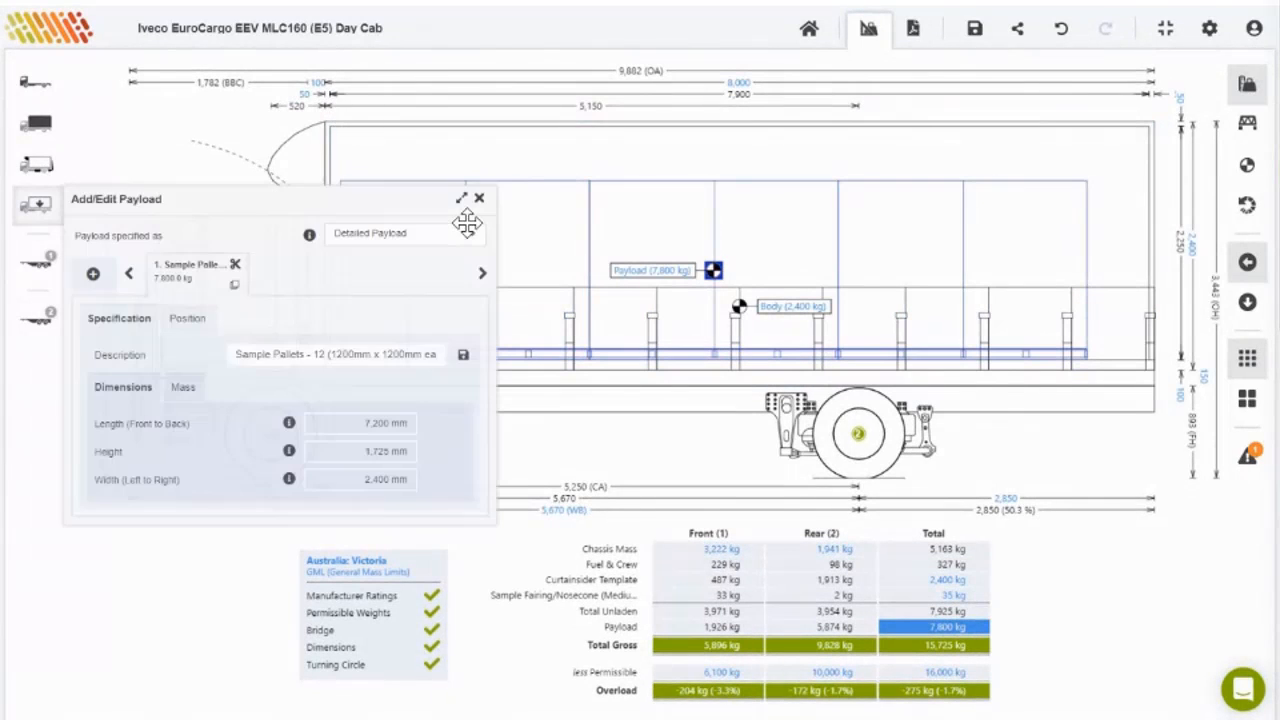
double_click(521, 183)
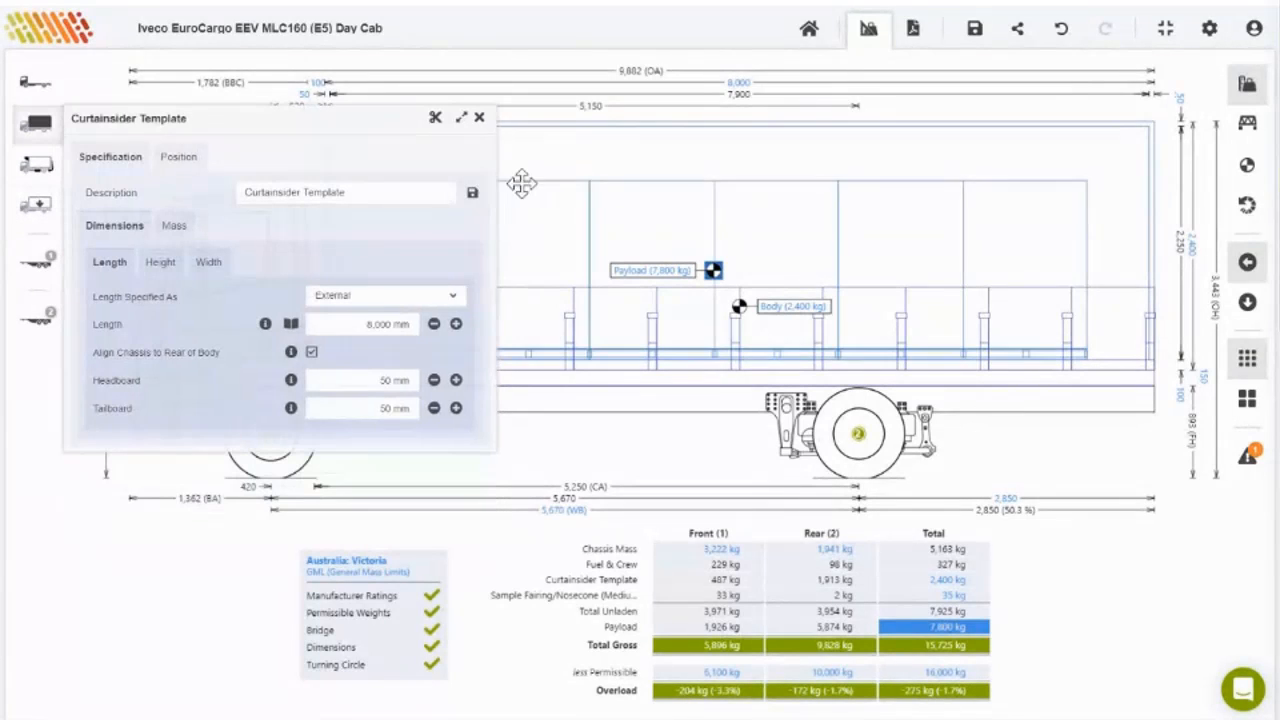
left_click(479, 117)
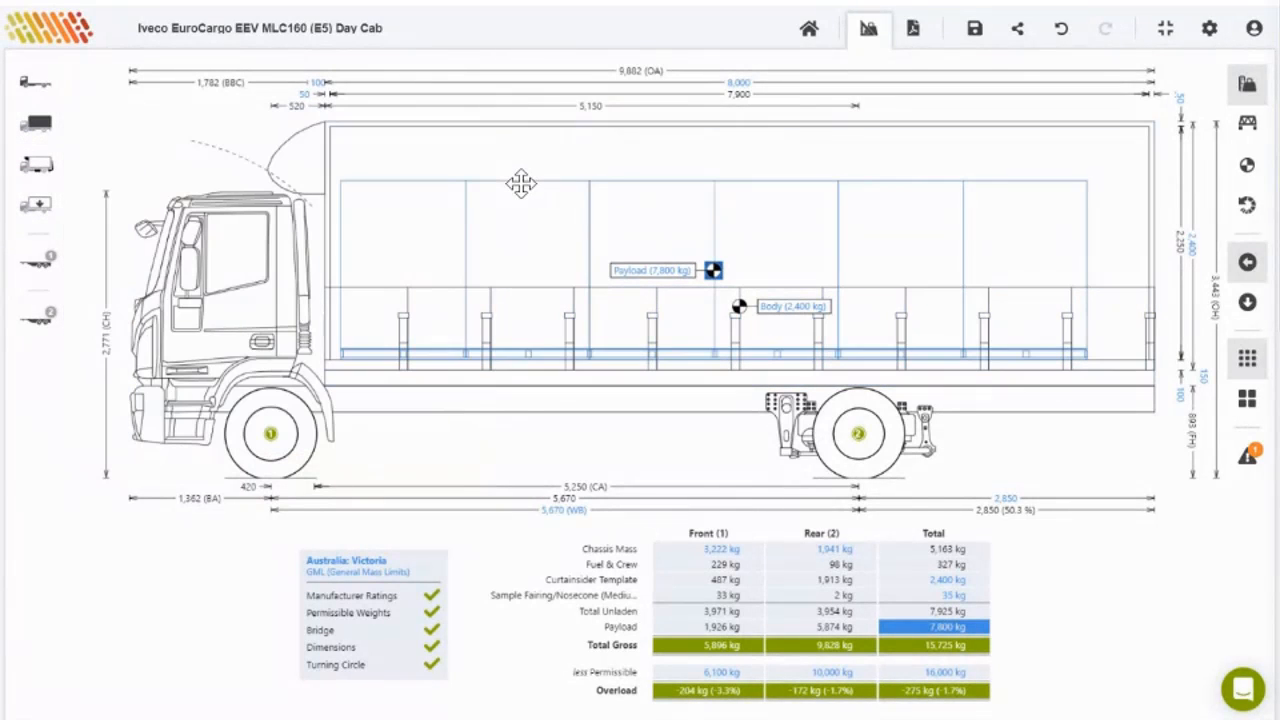
left_click_drag(521, 183, 514, 183)
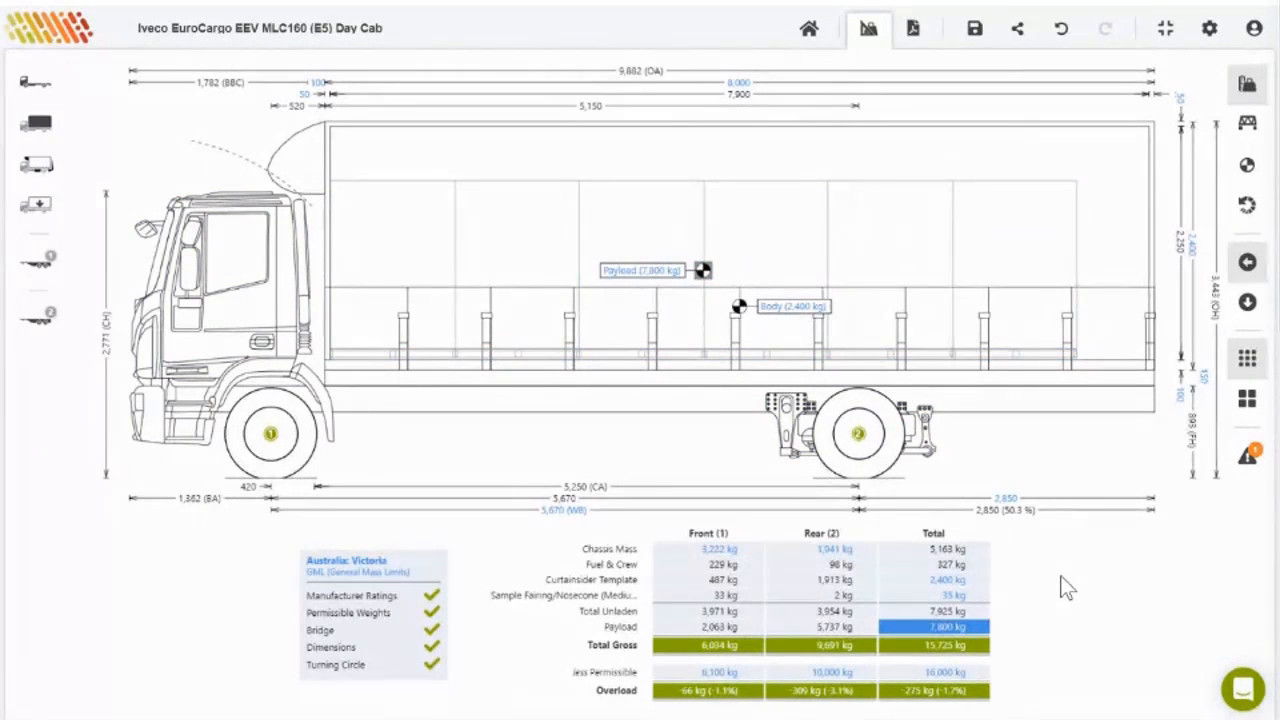
left_click(1248, 458)
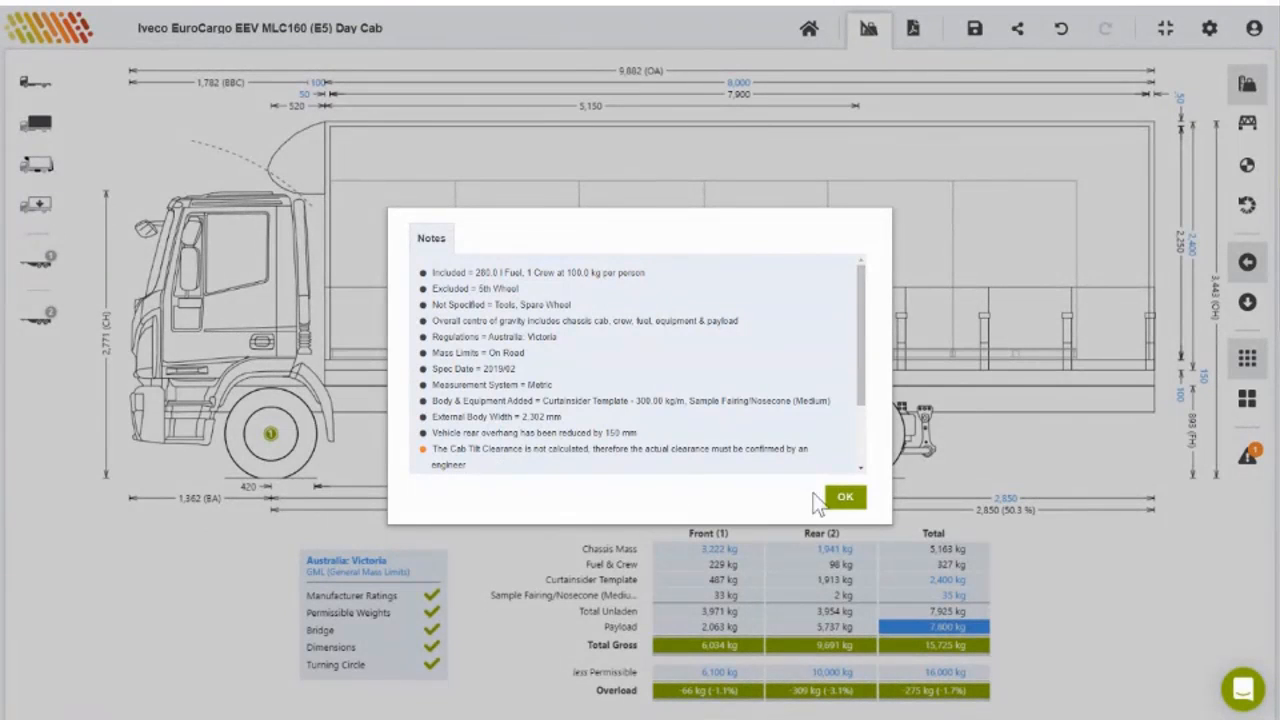
left_click(845, 500)
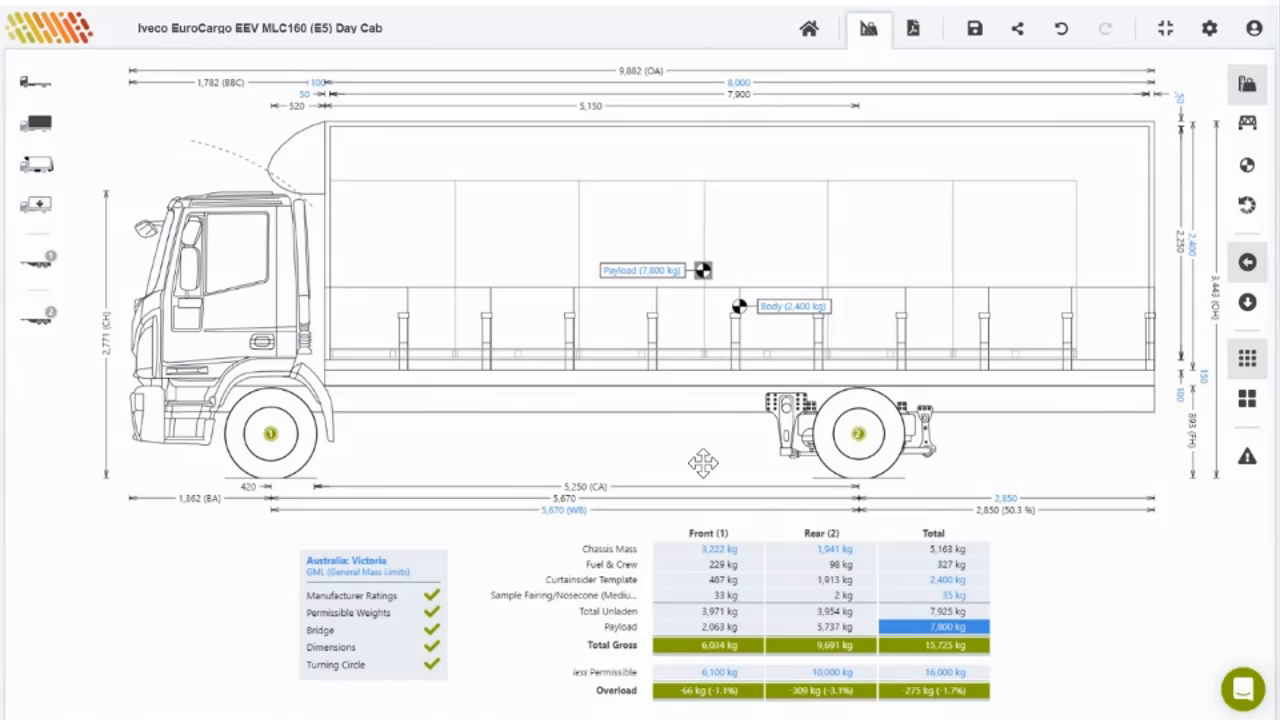
Step: Add a Bartlett BT1200B towbar as new equipment on the truck
left_click(34, 171)
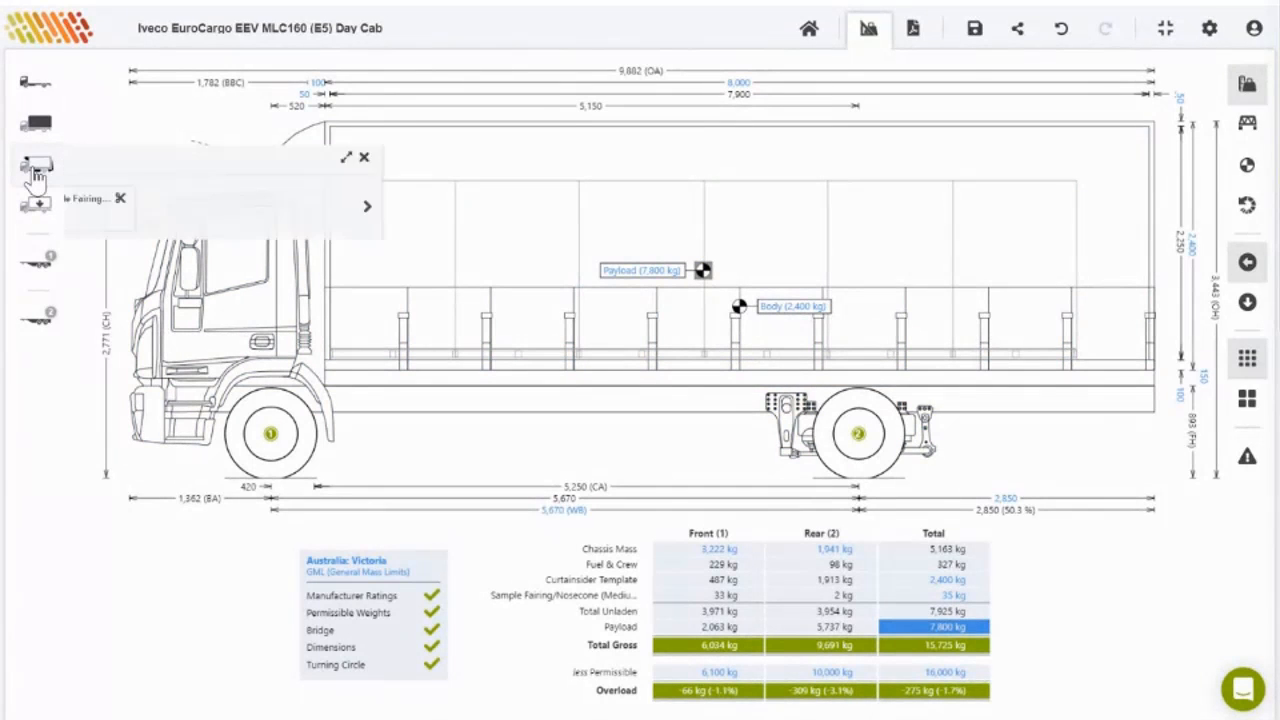
left_click(91, 210)
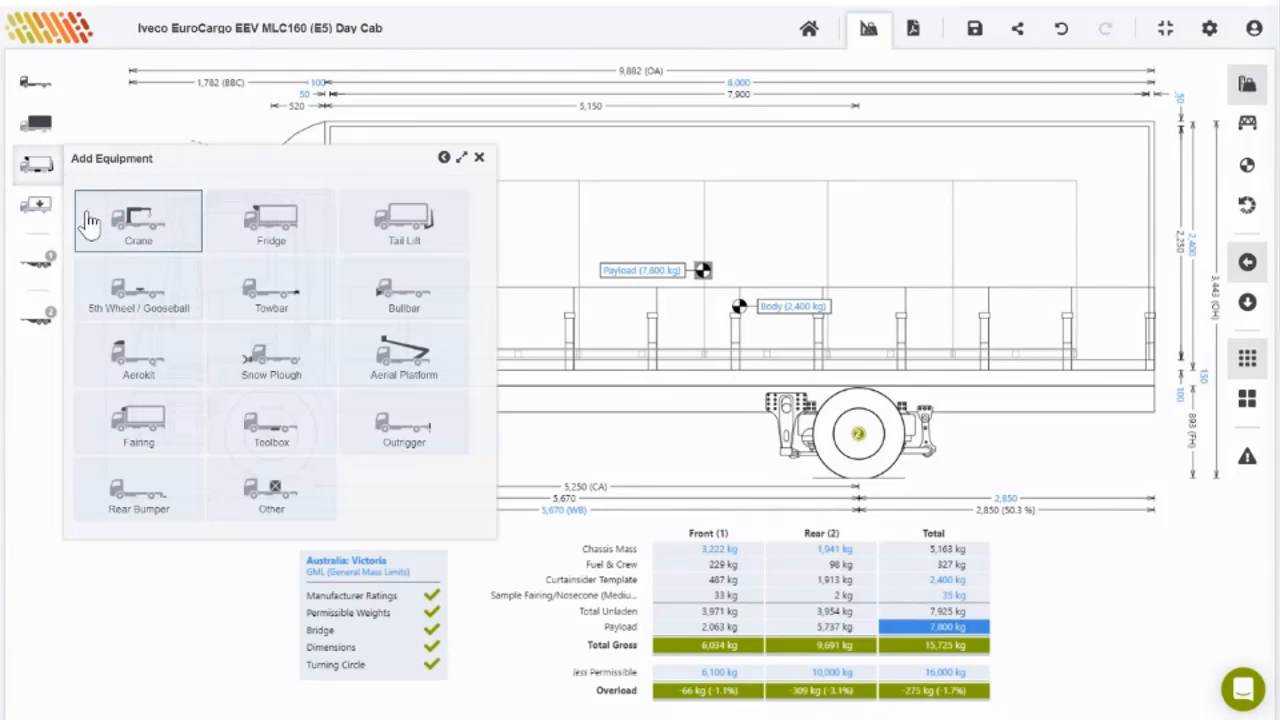
left_click(263, 300)
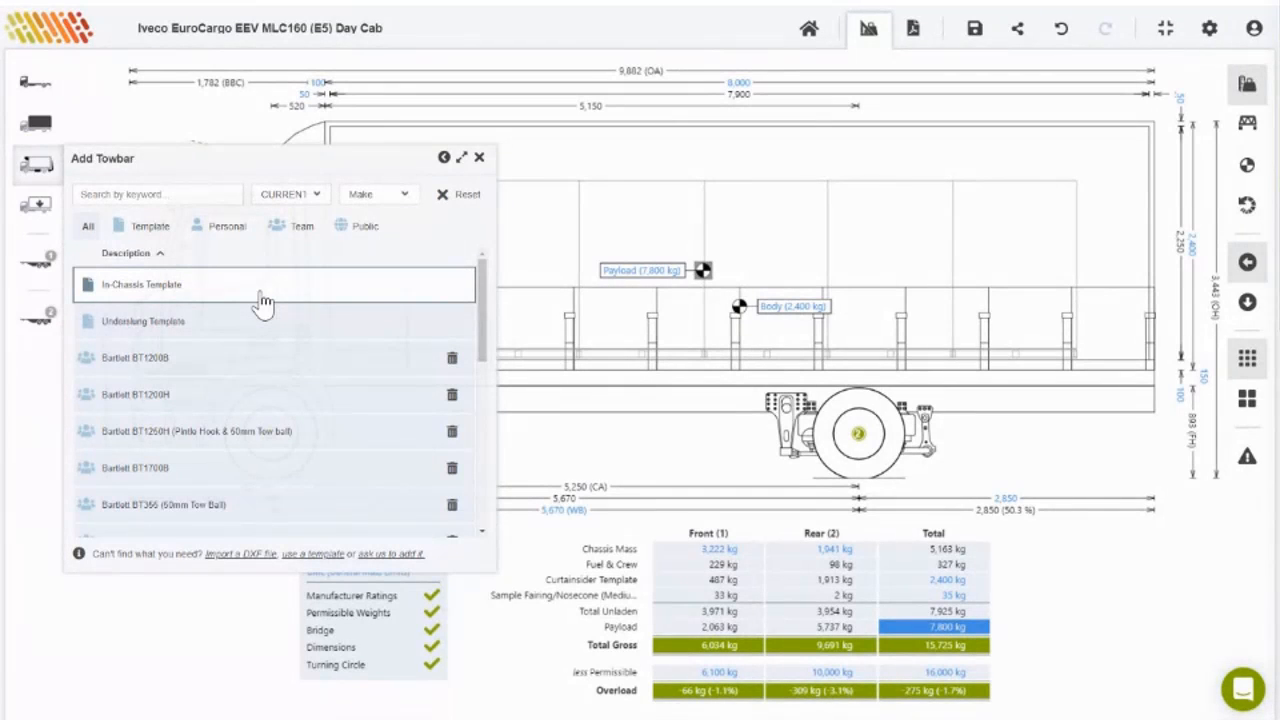
left_click(230, 361)
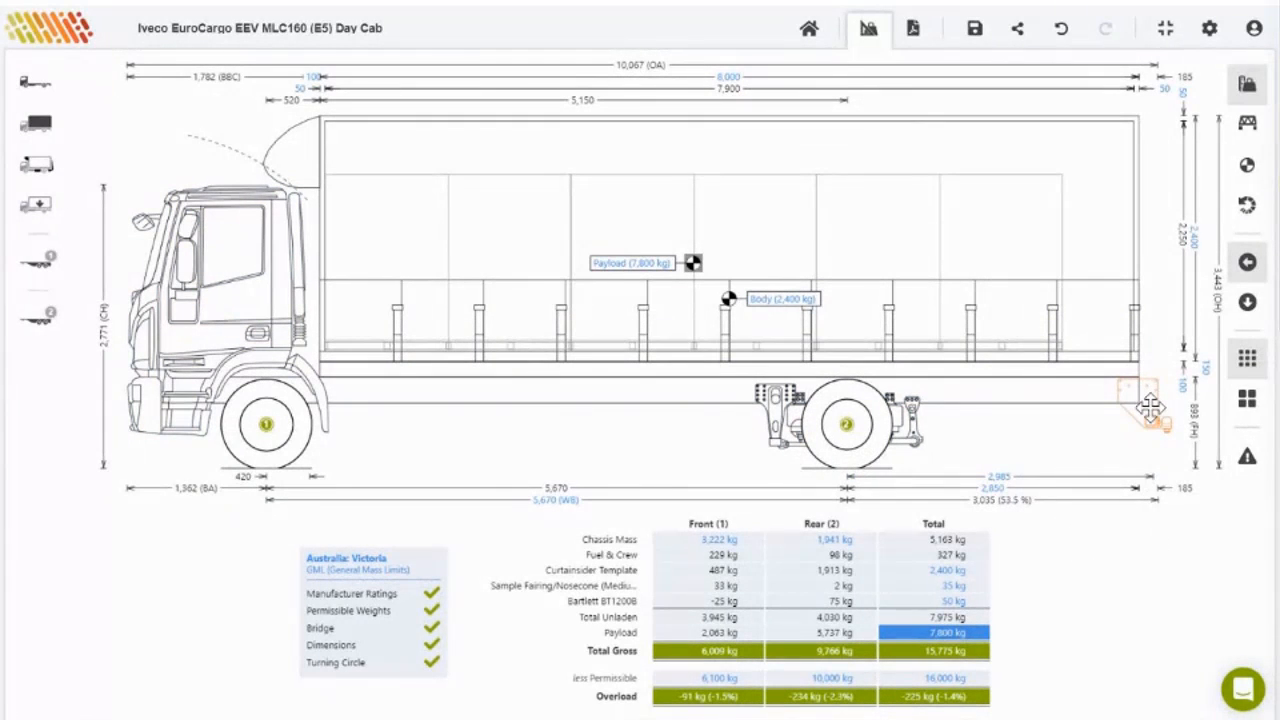
Step: Choose the 2-axle Pig Trailer Template from the pig trailer options
left_click(37, 262)
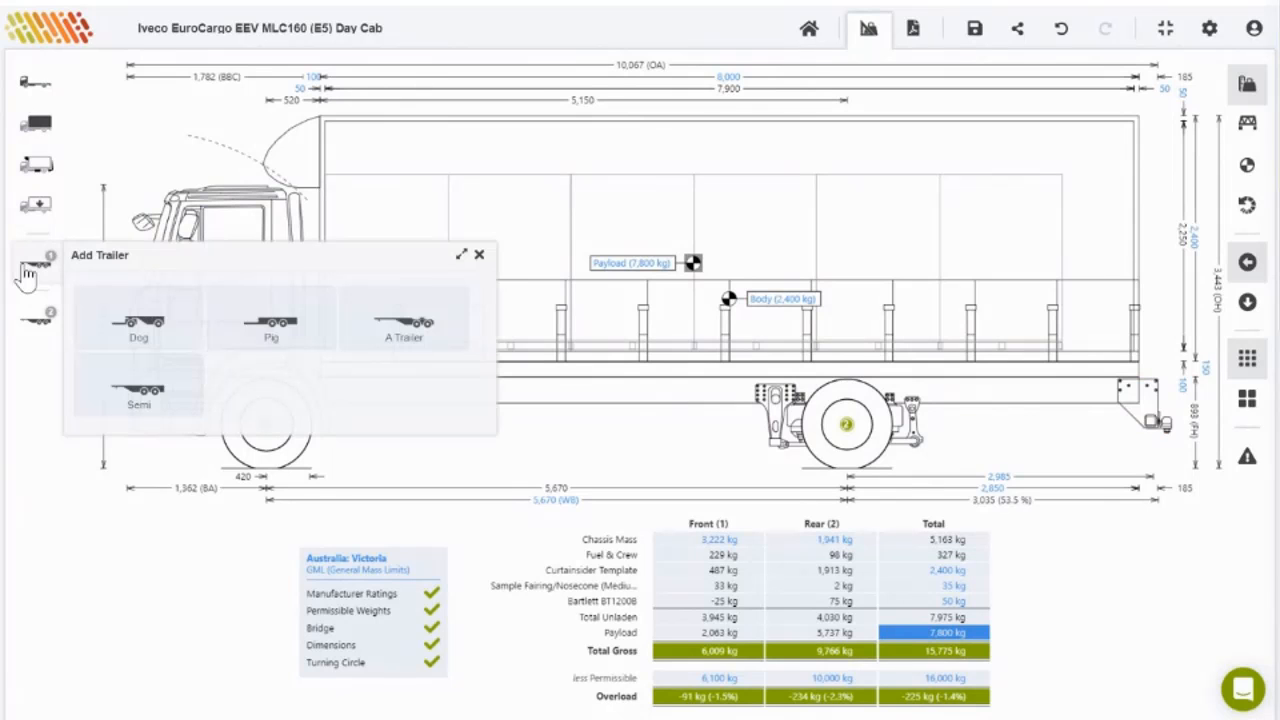
left_click(267, 322)
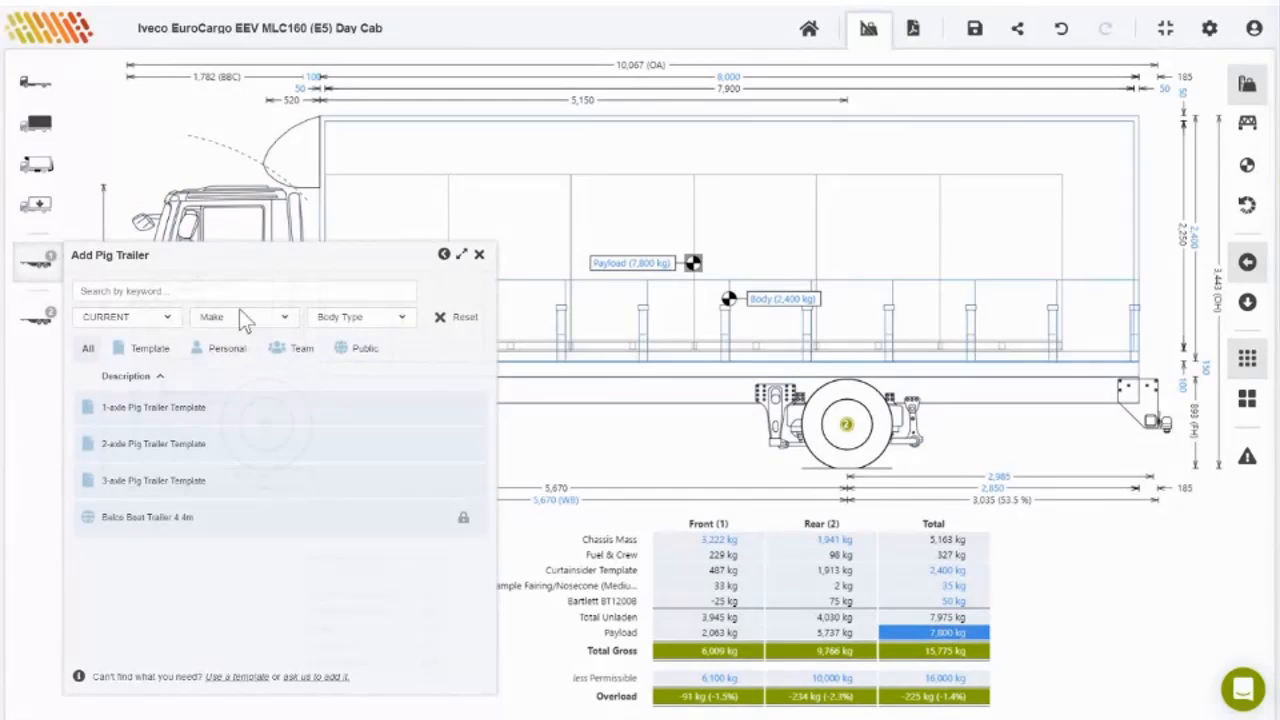
left_click(140, 444)
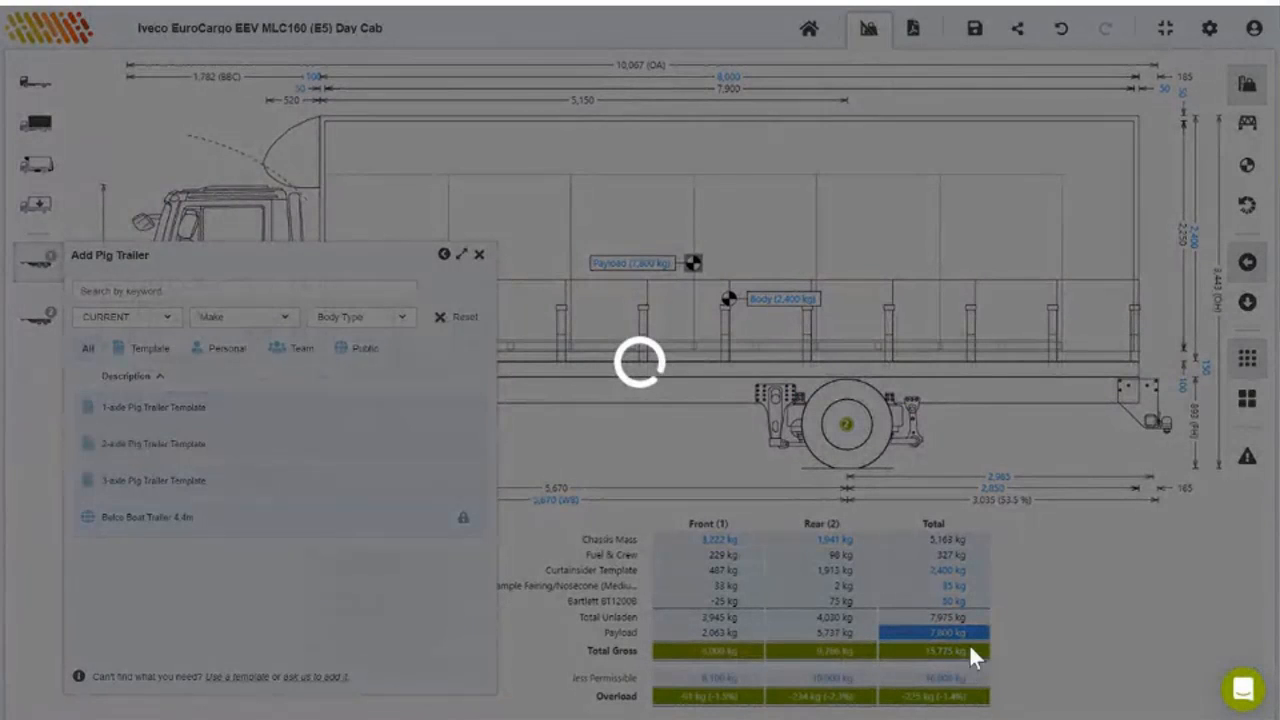
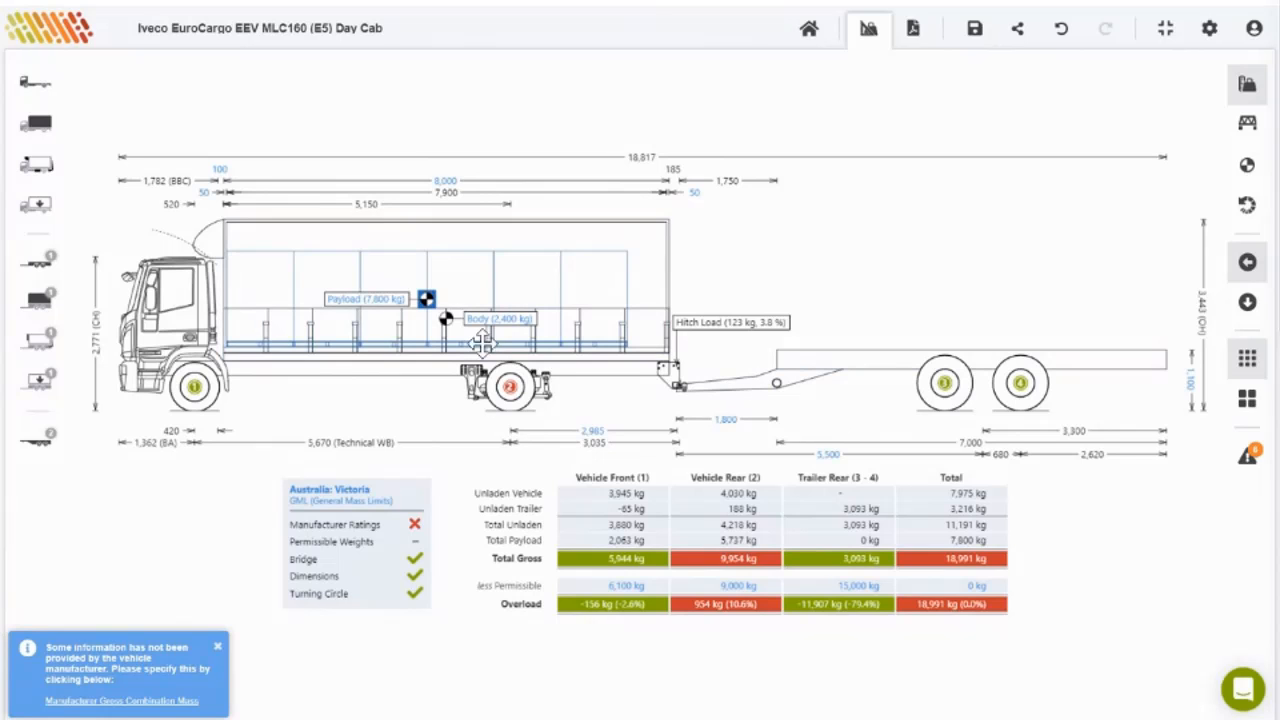
Step: Set the Sample Pallets payload mass to 7,000 kg, then revise it to 6,500 kg
left_click(362, 312)
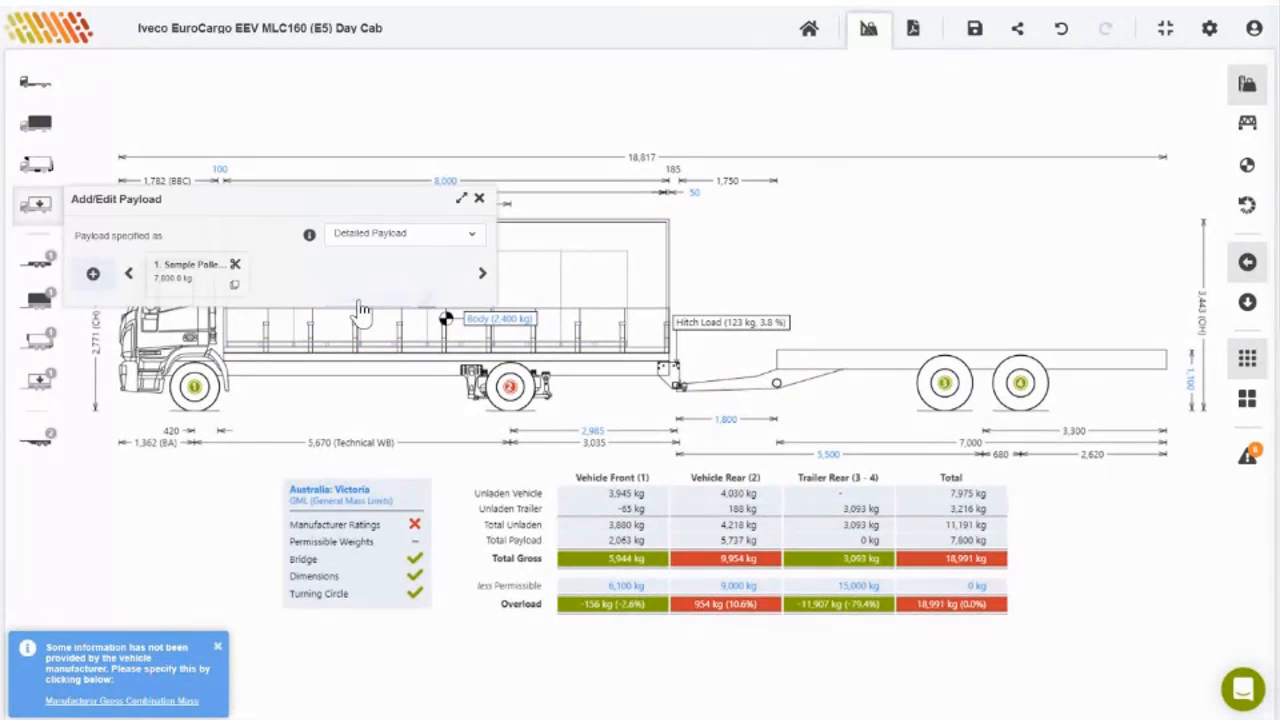
left_click(180, 278)
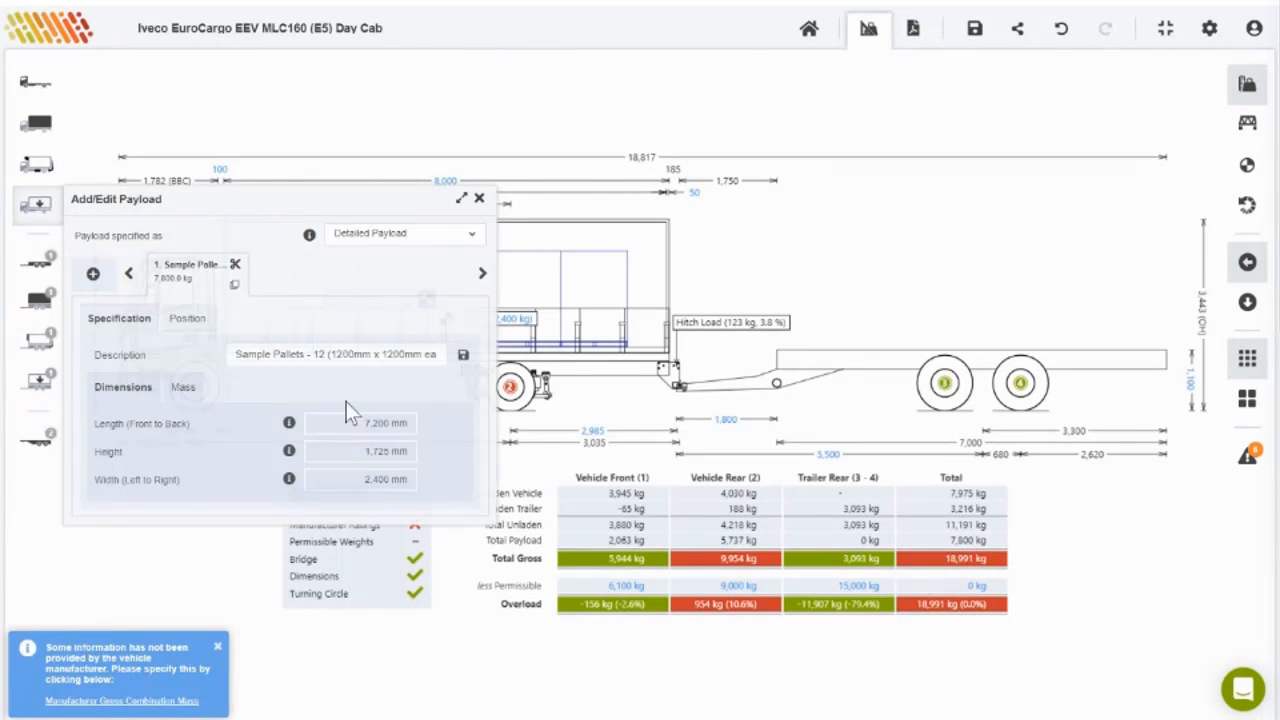
left_click(226, 389)
left_click(370, 447)
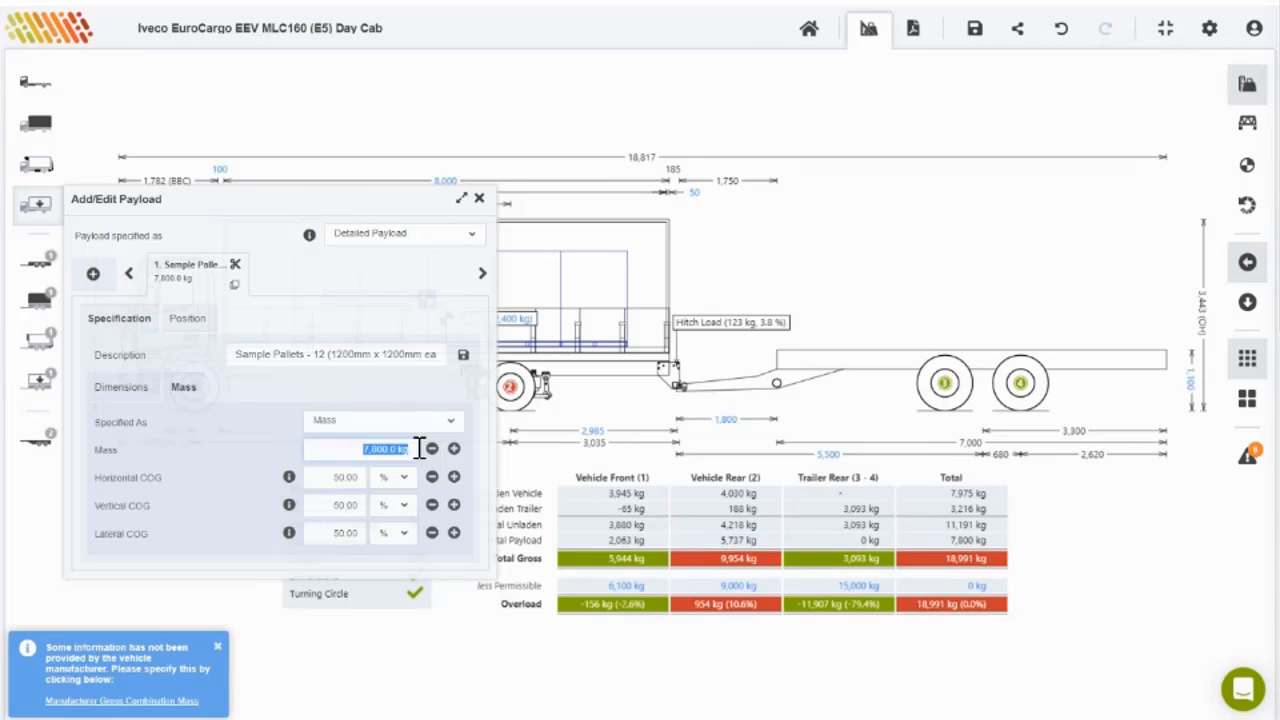
type("7000")
key("Return")
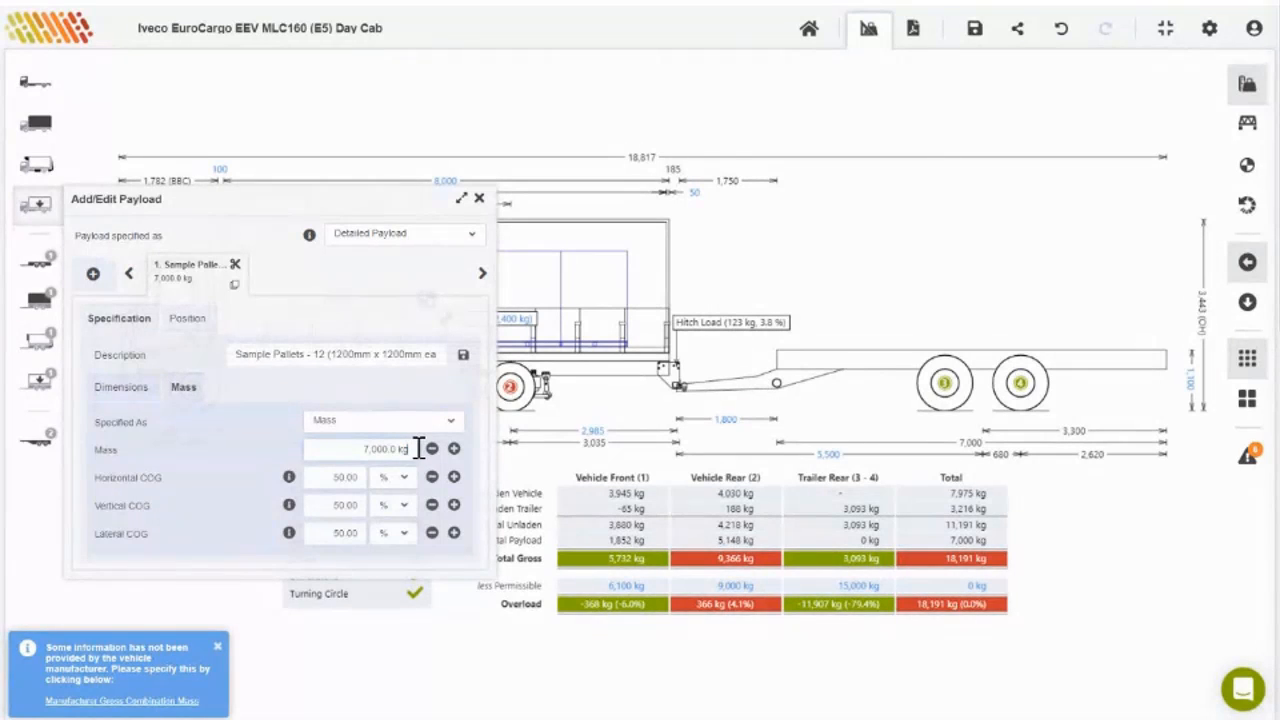
left_click(352, 451)
type("6500")
key("Return")
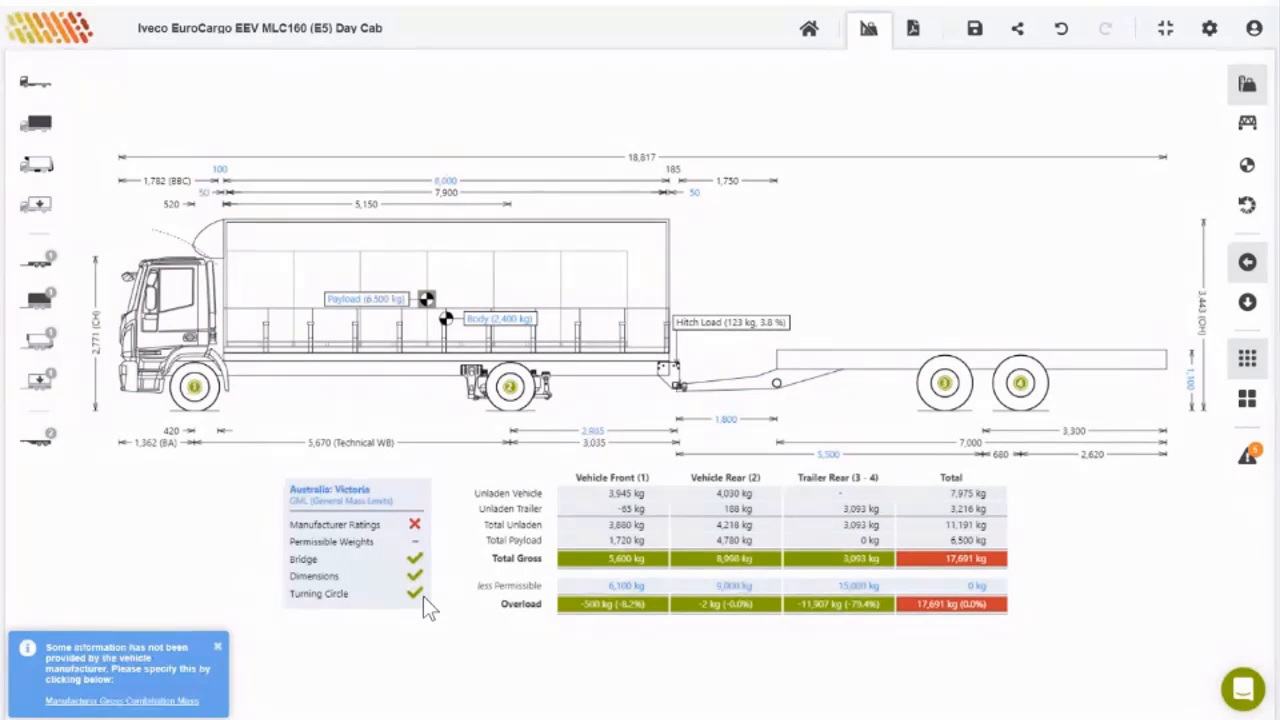
Step: Raise the Sample Pallets payload mass to 7,800 kg
left_click(355, 310)
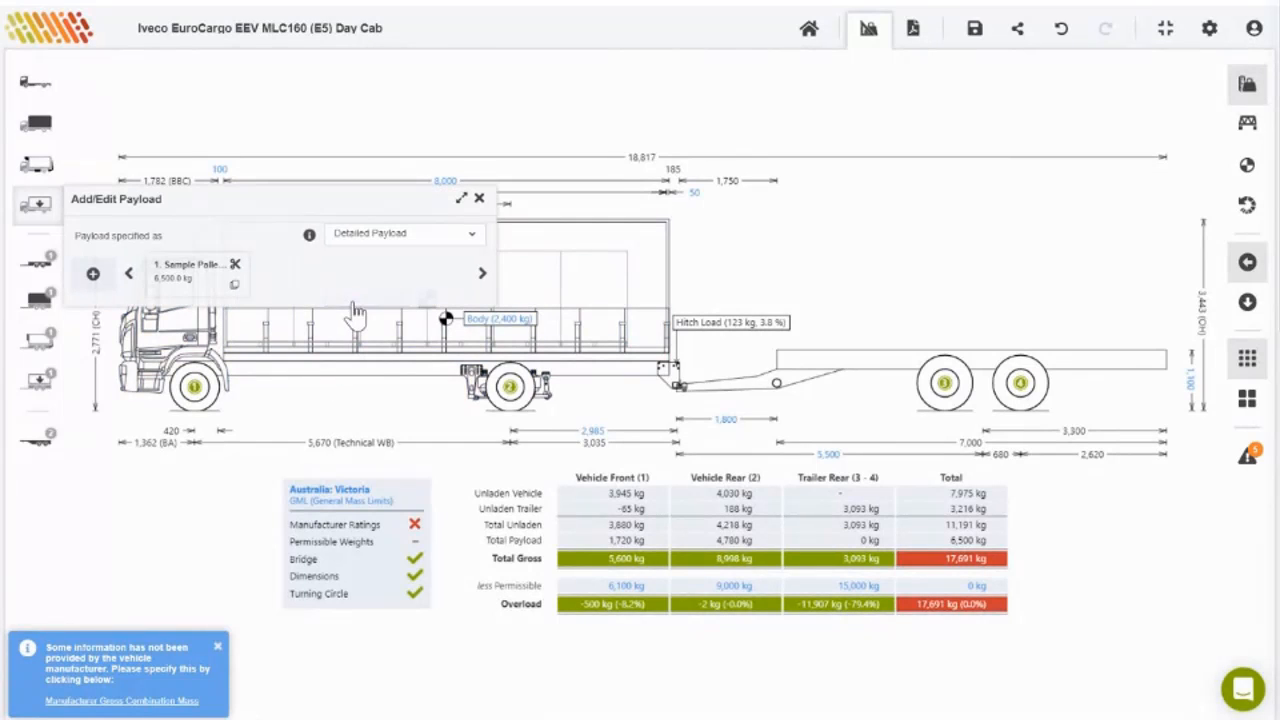
left_click(174, 274)
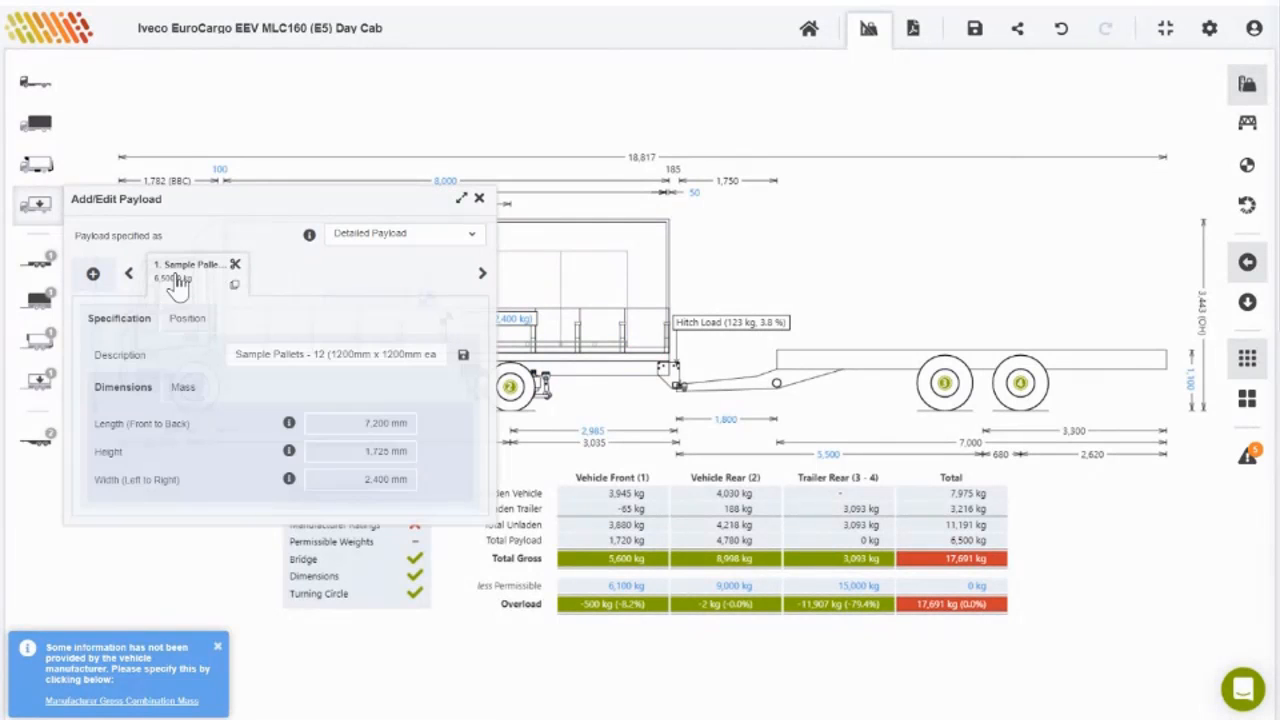
left_click(185, 387)
left_click_drag(350, 452, 412, 455)
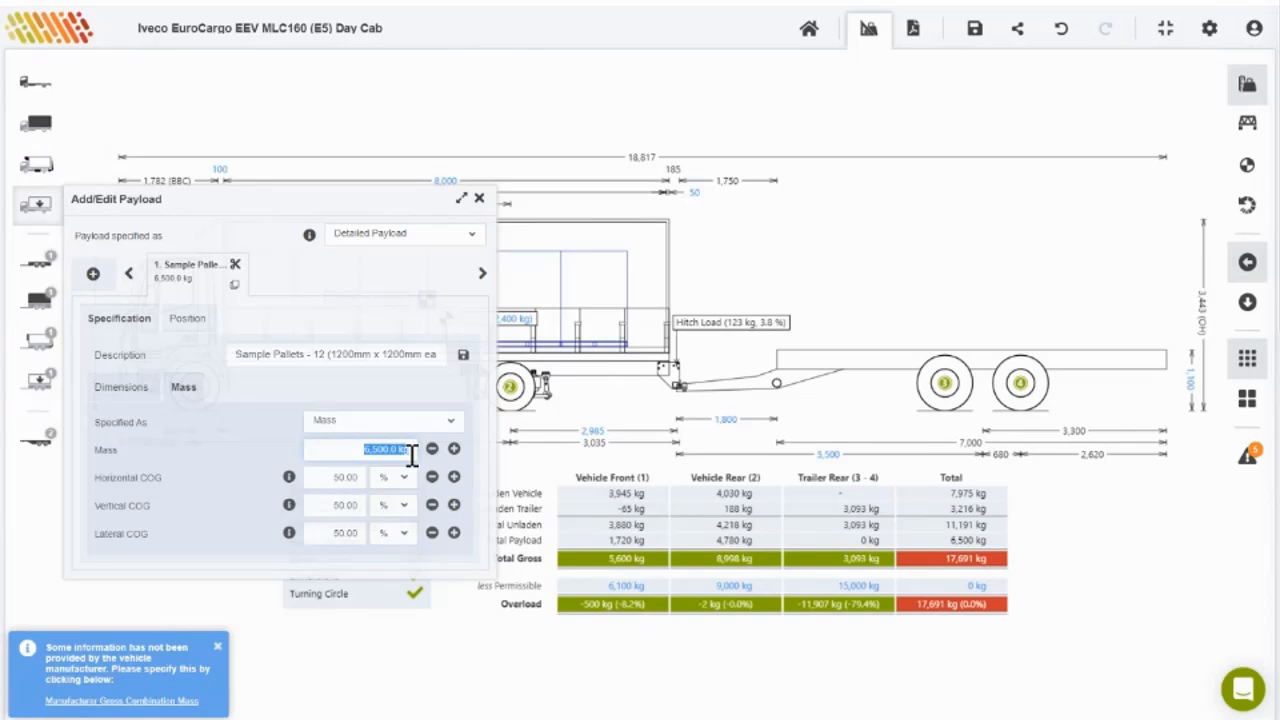
type("7800")
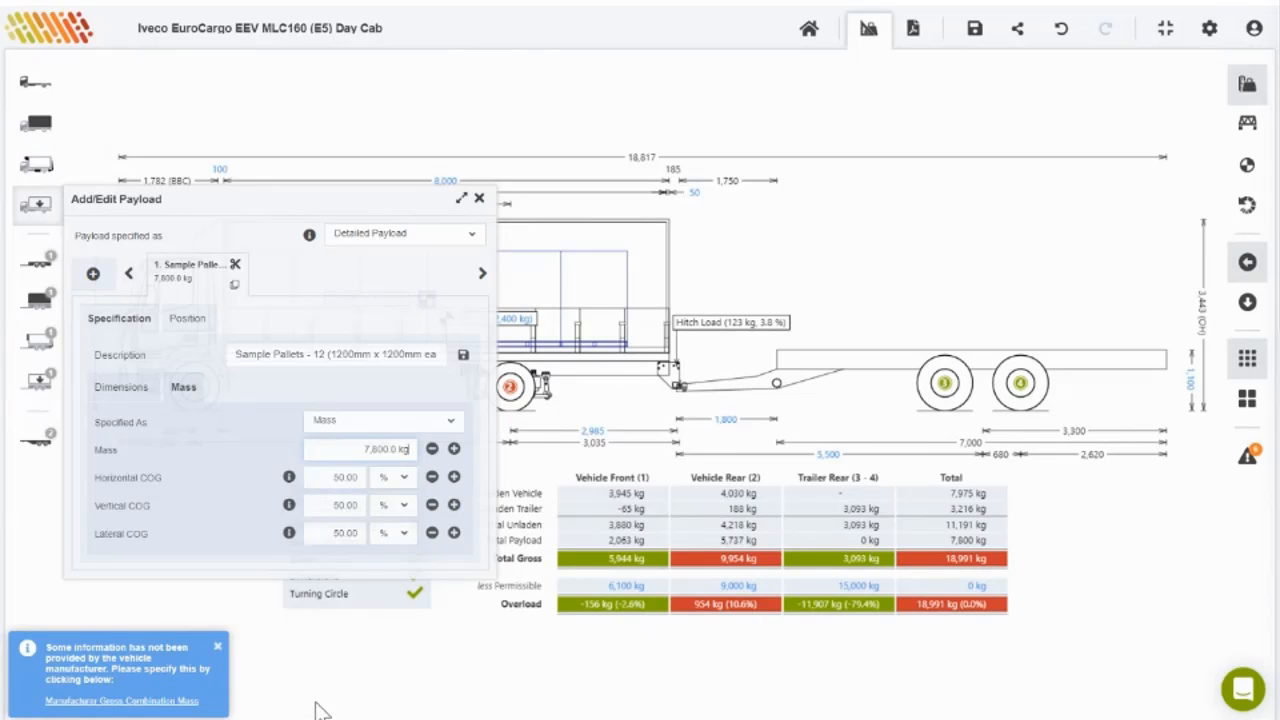
left_click(394, 668)
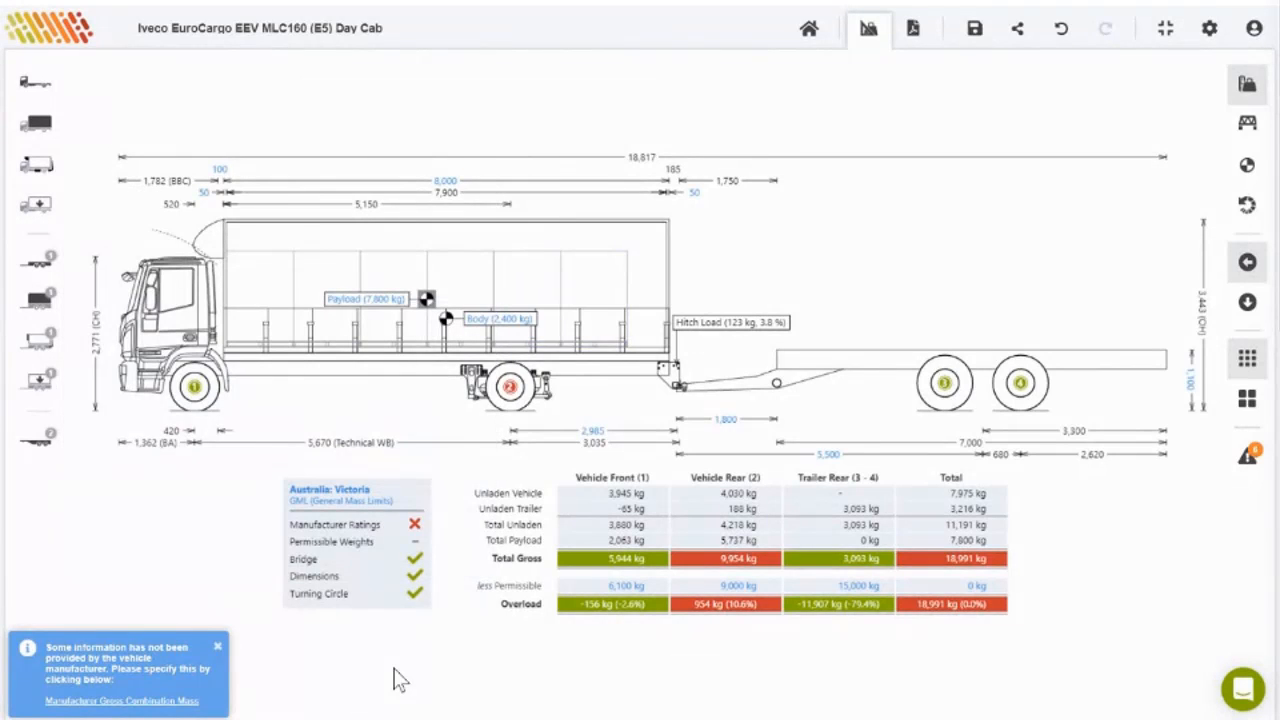
Step: Detach the pig trailer, remove the Bartlett BT1200B towbar, and view the calculation notes
left_click(878, 384)
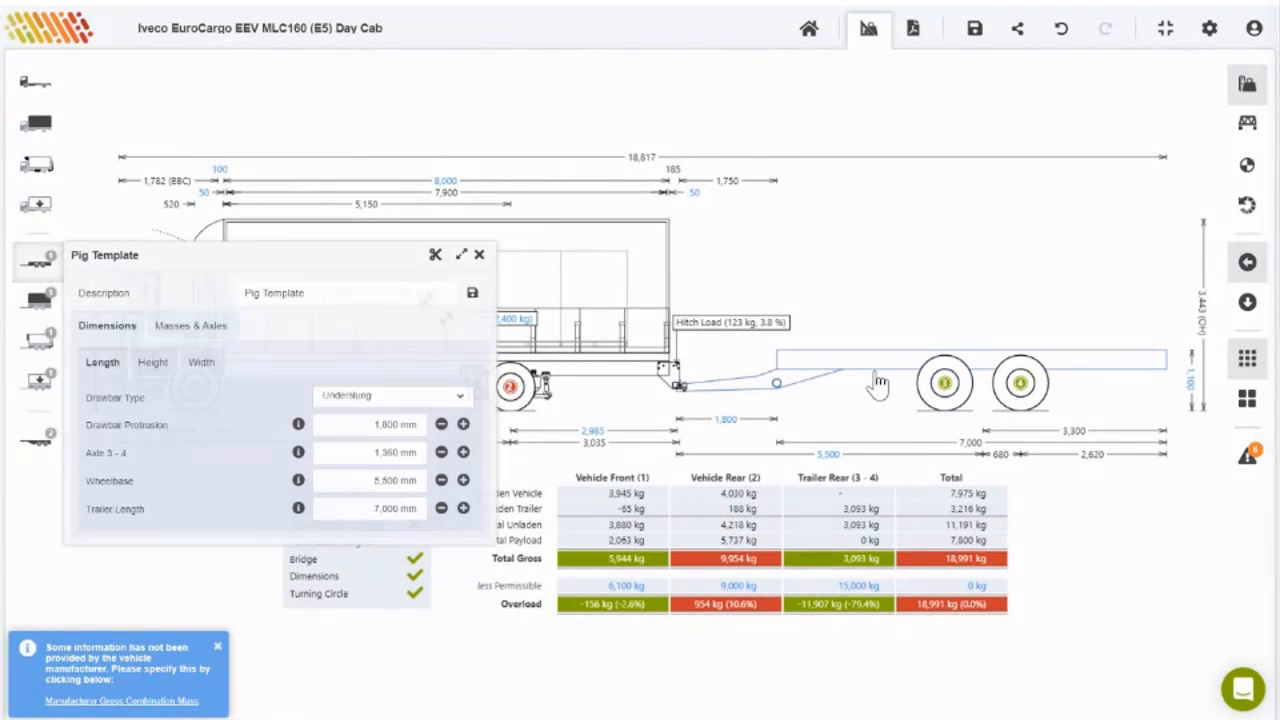
left_click(437, 258)
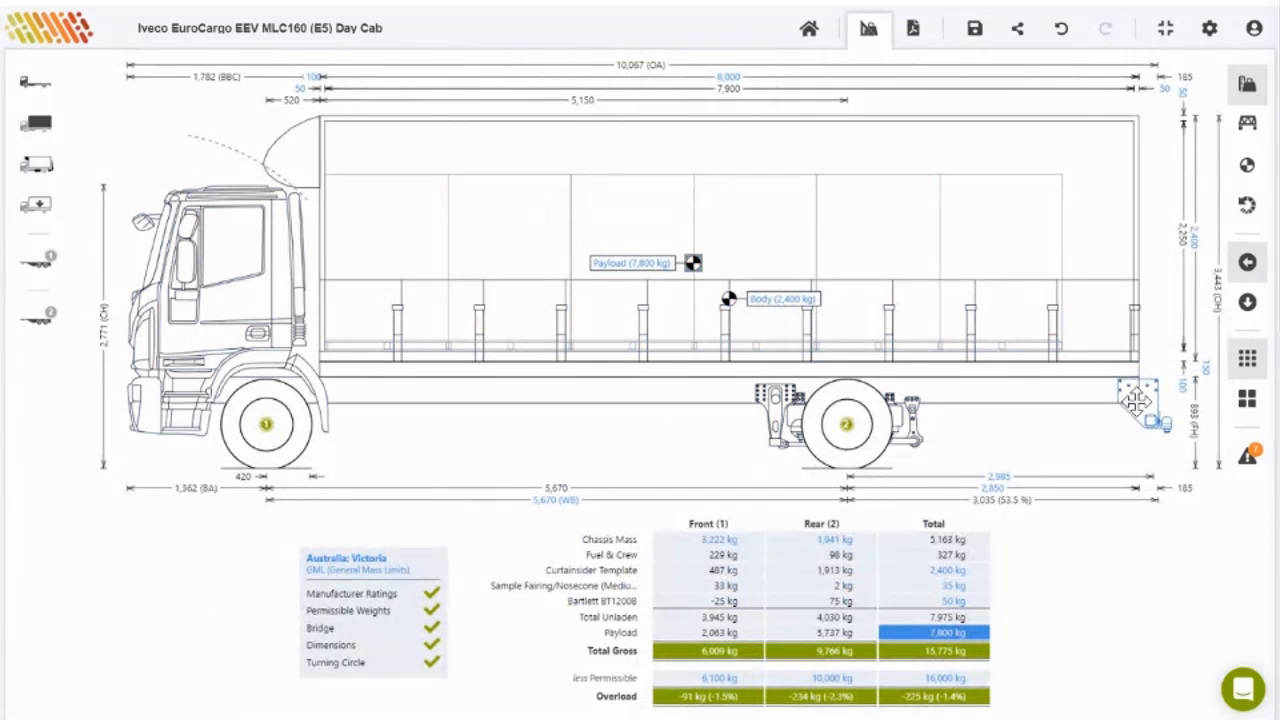
left_click(1136, 400)
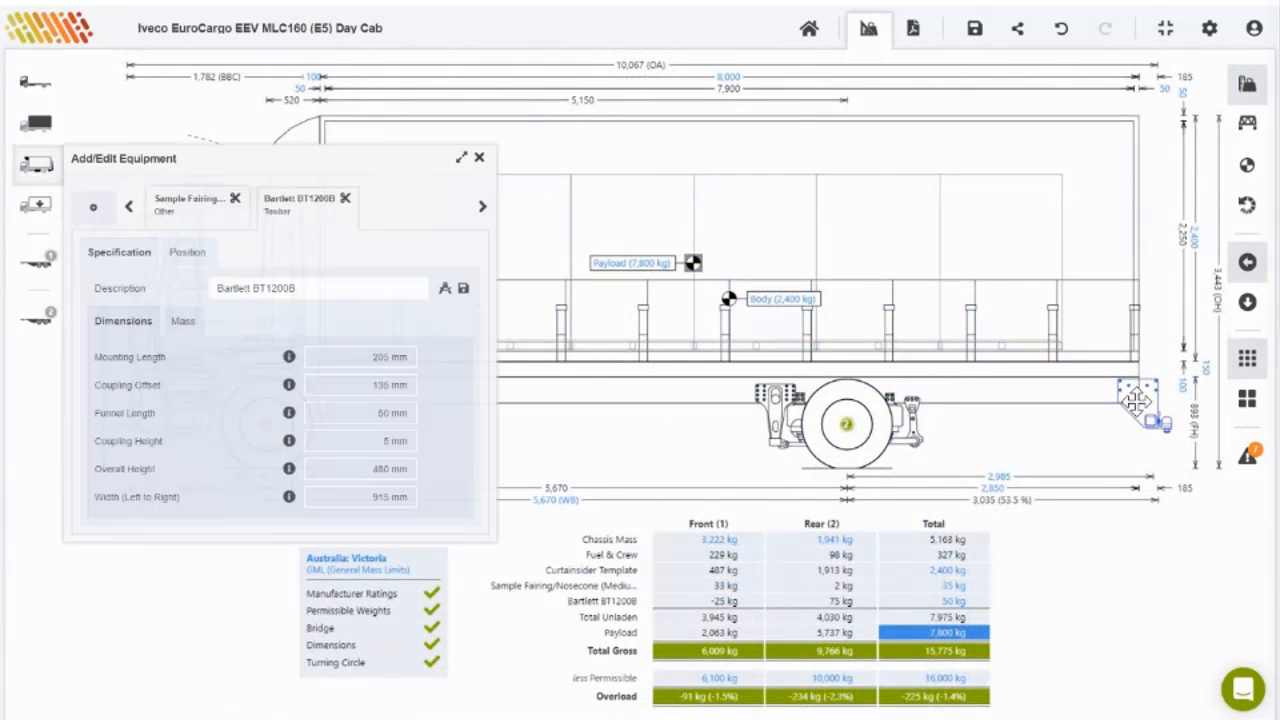
left_click(345, 199)
left_click(479, 158)
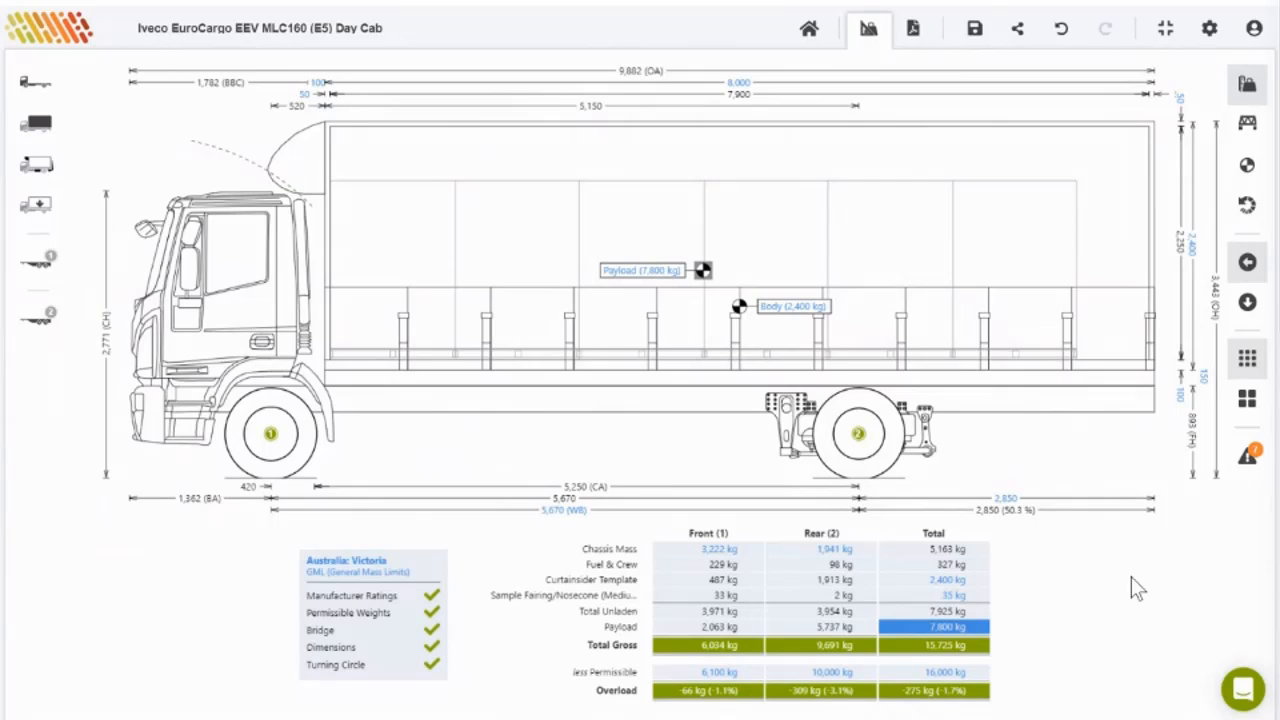
left_click(1248, 456)
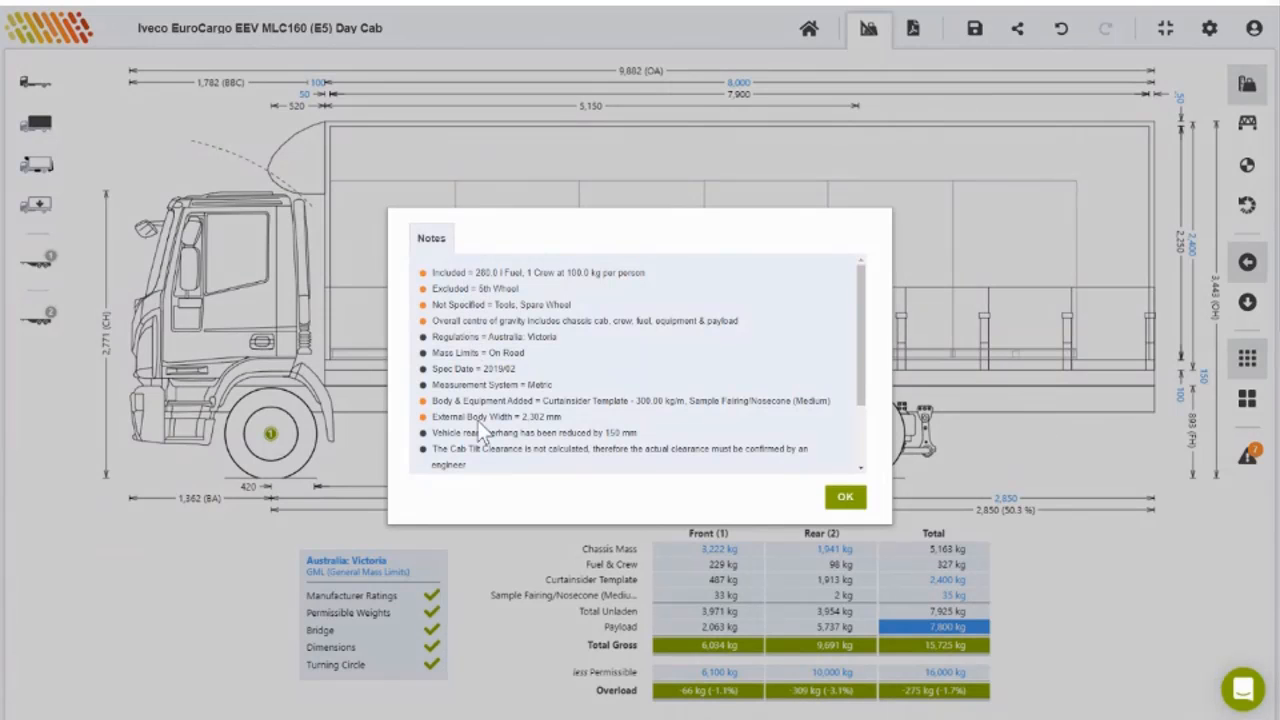
Step: Dismiss the Notes dialog, showing the 7,800 kg payload truck at 15,725 kg gross
left_click(845, 497)
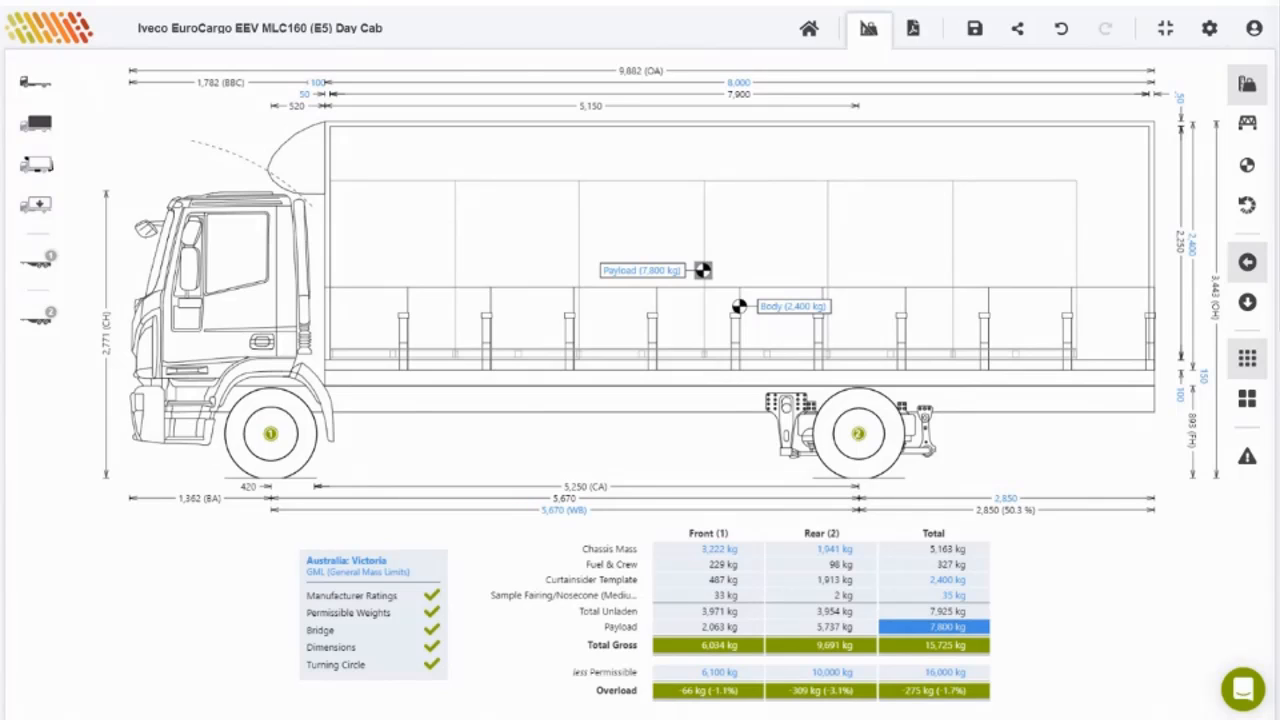
Step: Review the truck's Total mass card and the explanation of its 16,000 kg gross vehicle mass
left_click(565, 413)
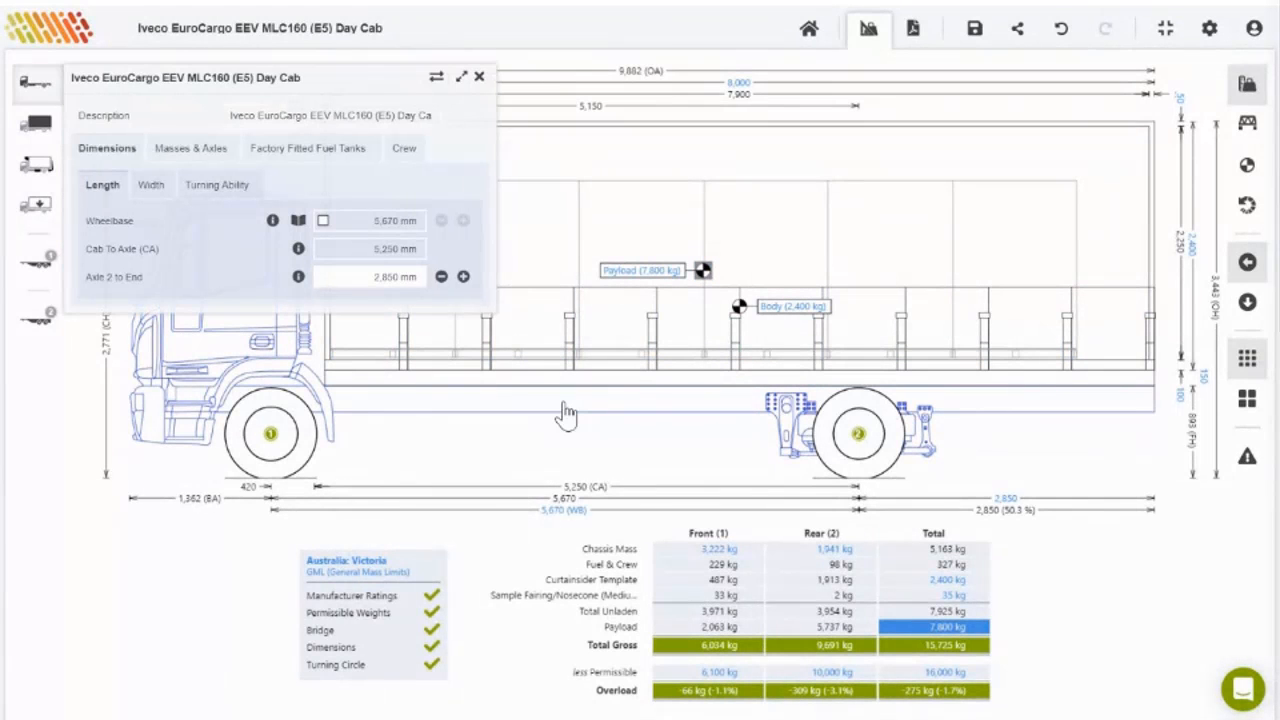
left_click(169, 153)
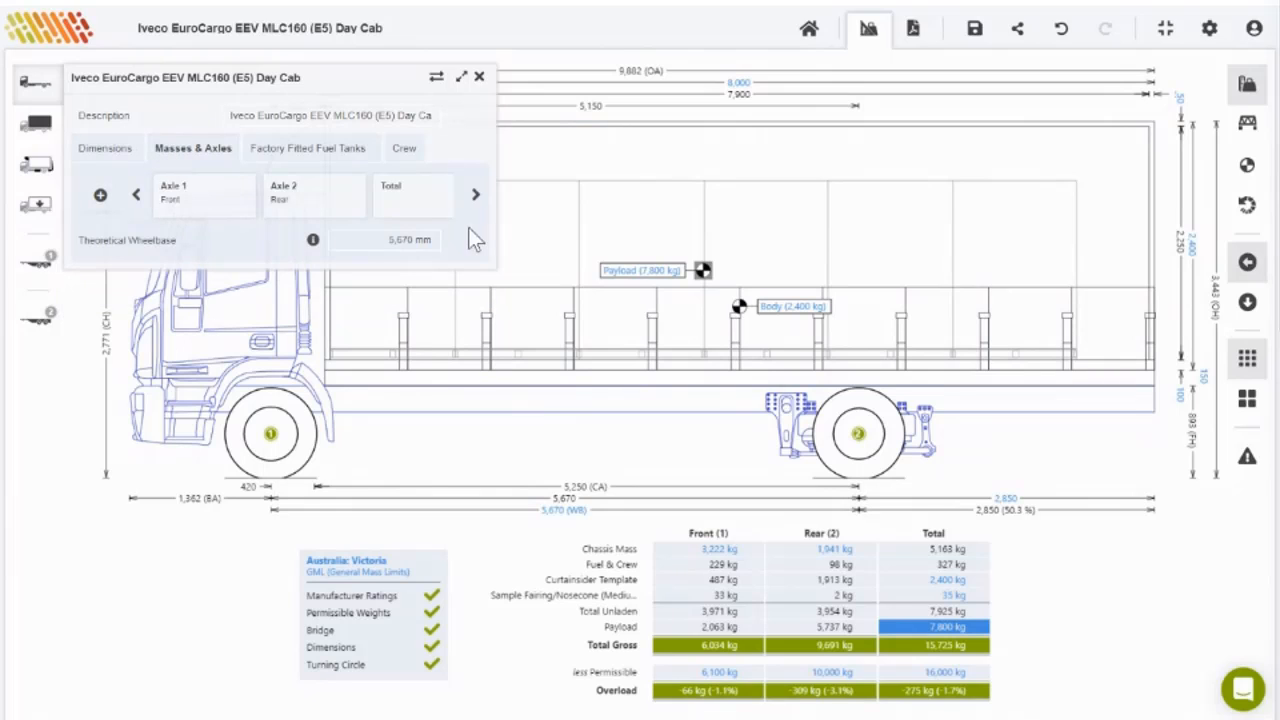
left_click(442, 210)
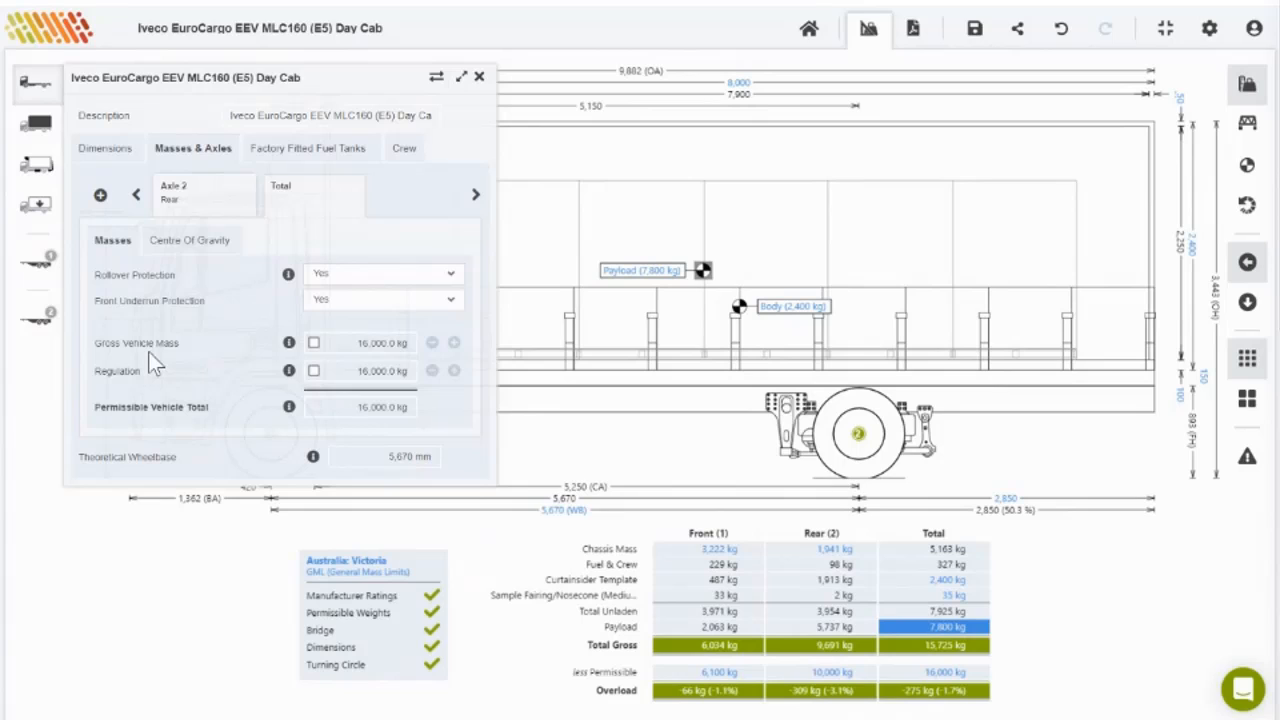
left_click(289, 343)
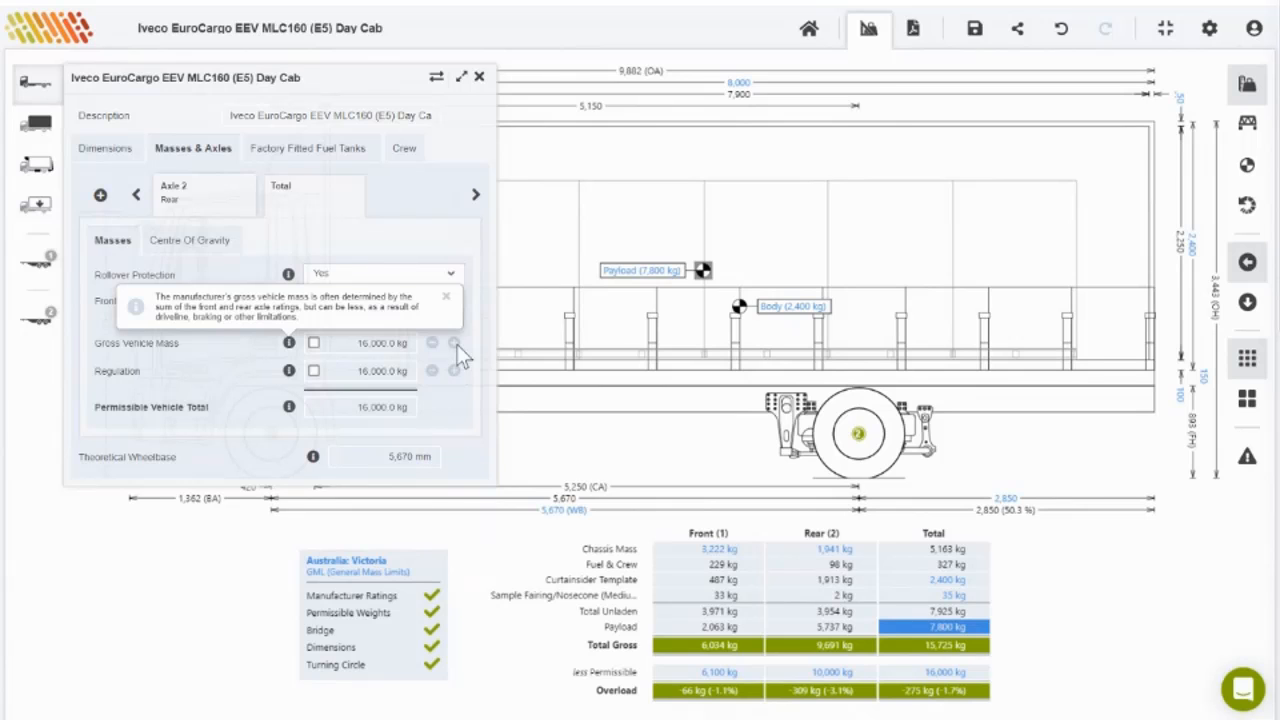
left_click(446, 300)
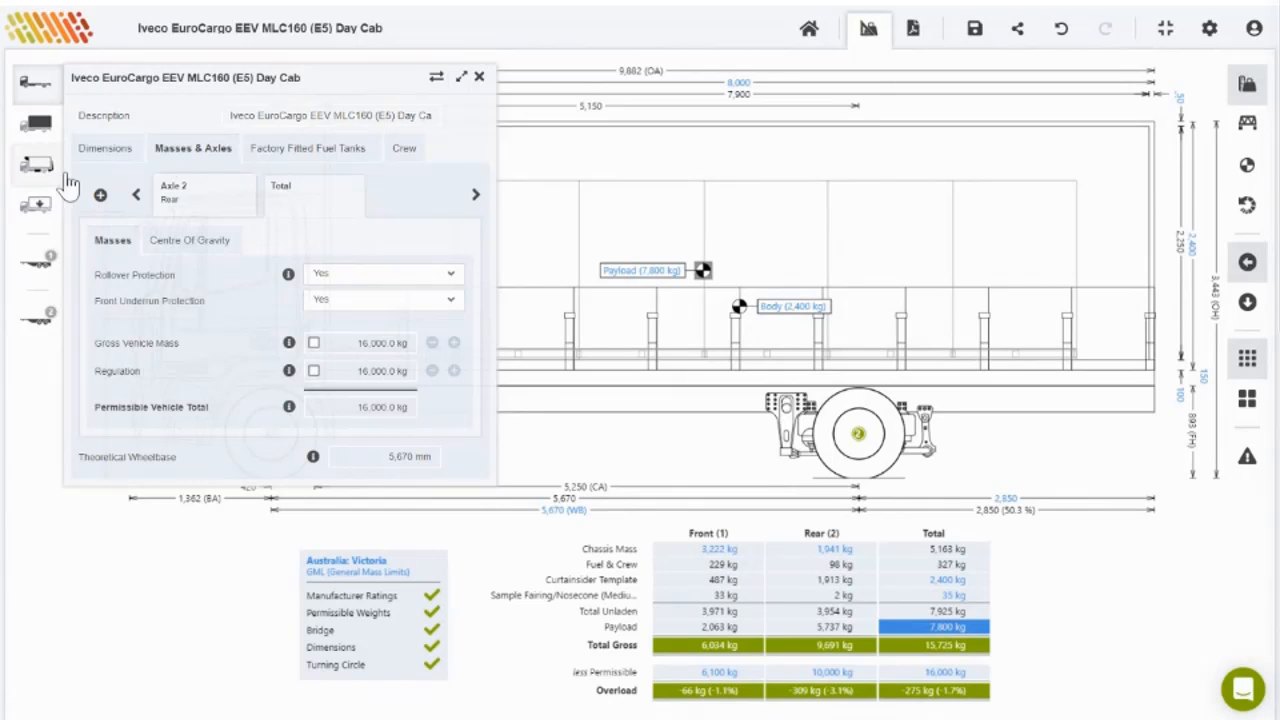
left_click(479, 76)
Step: Fit the Bartlett BT1200B towbar and review the truck's total mass settings
left_click(36, 164)
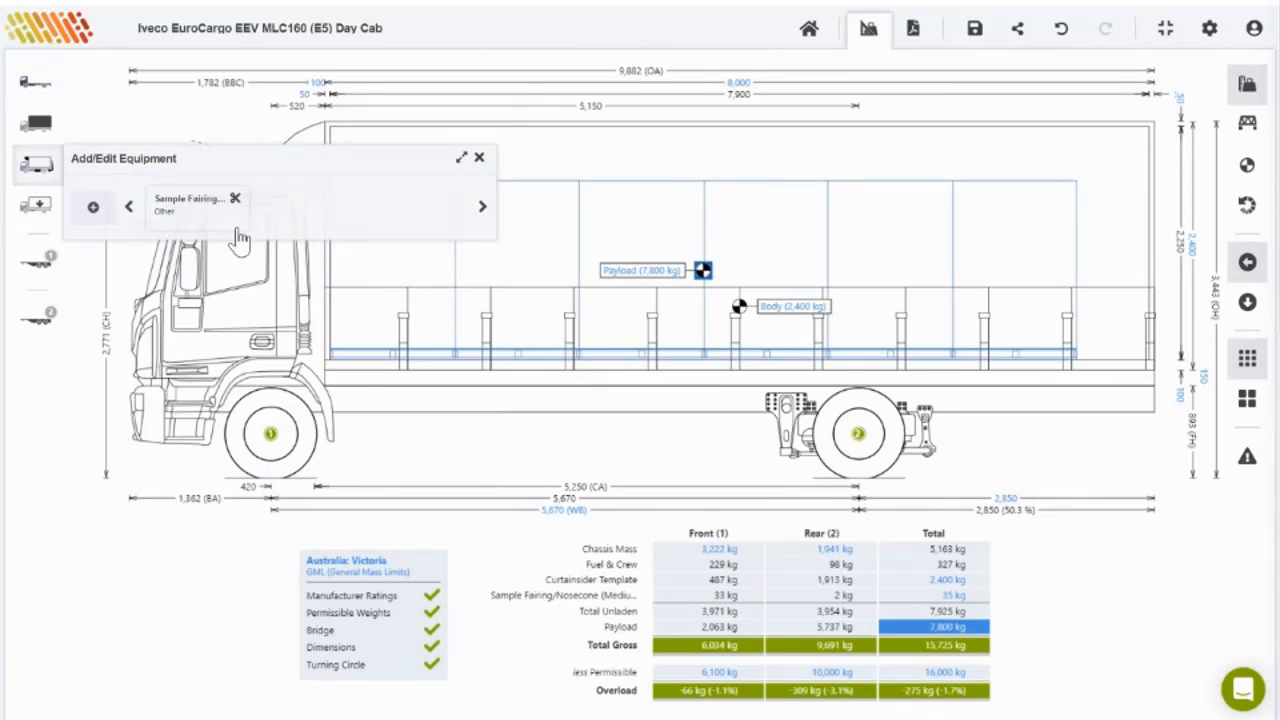
left_click(93, 208)
left_click(270, 292)
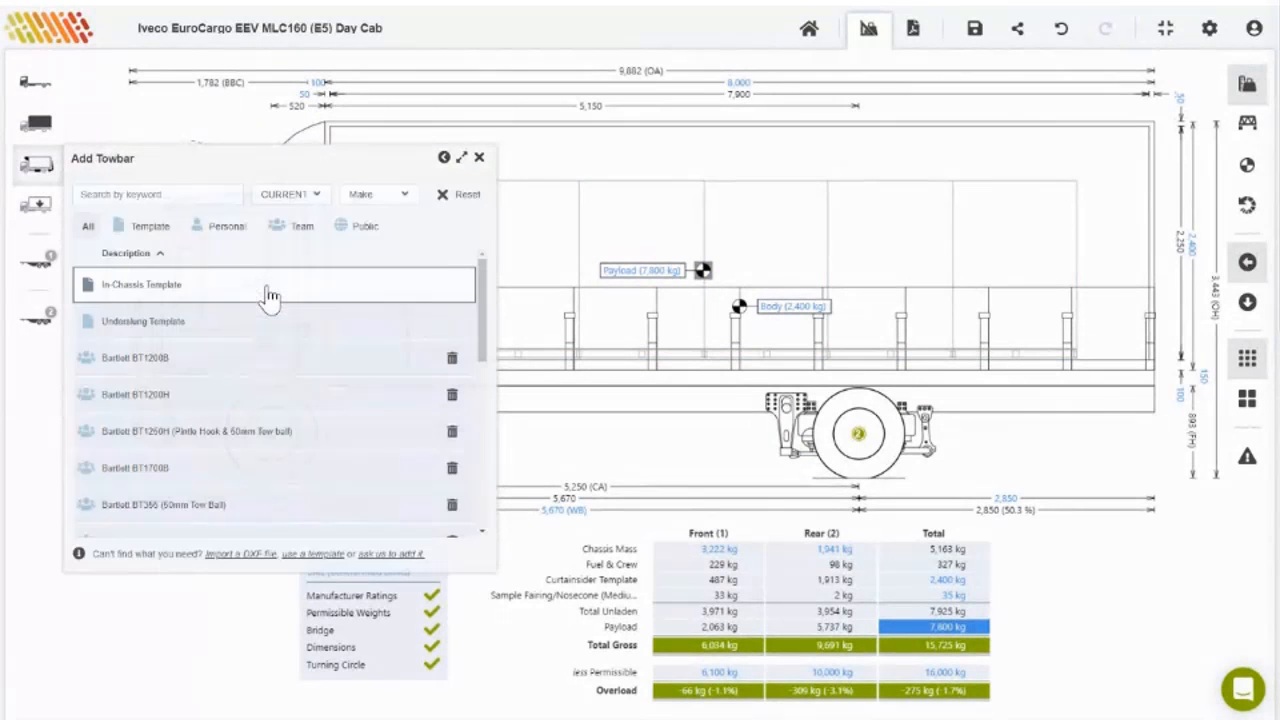
left_click(254, 375)
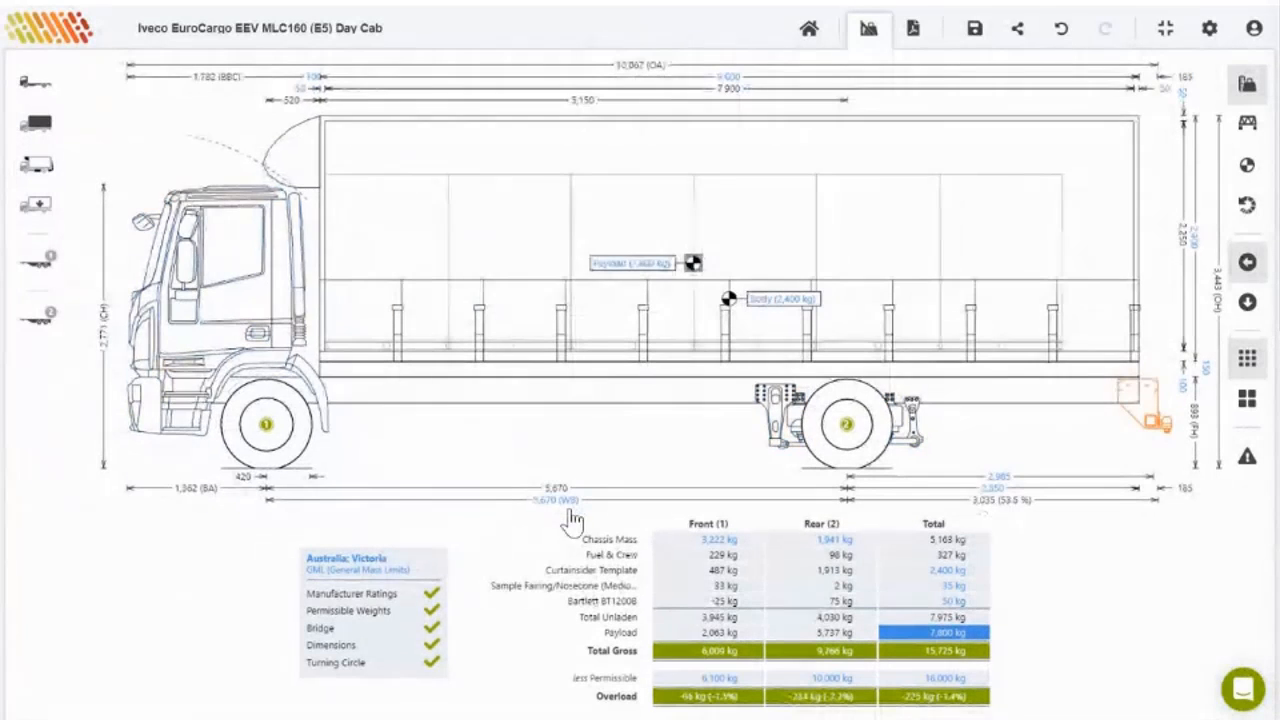
left_click(486, 408)
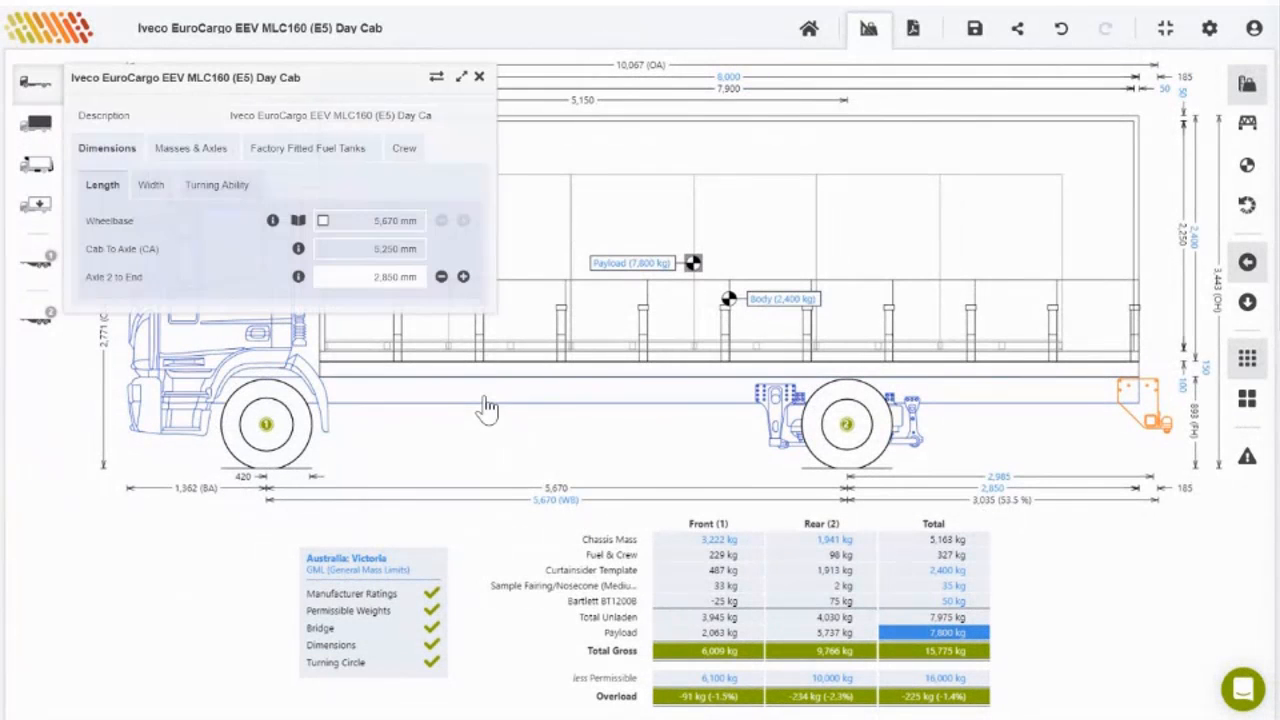
left_click(205, 155)
left_click(405, 206)
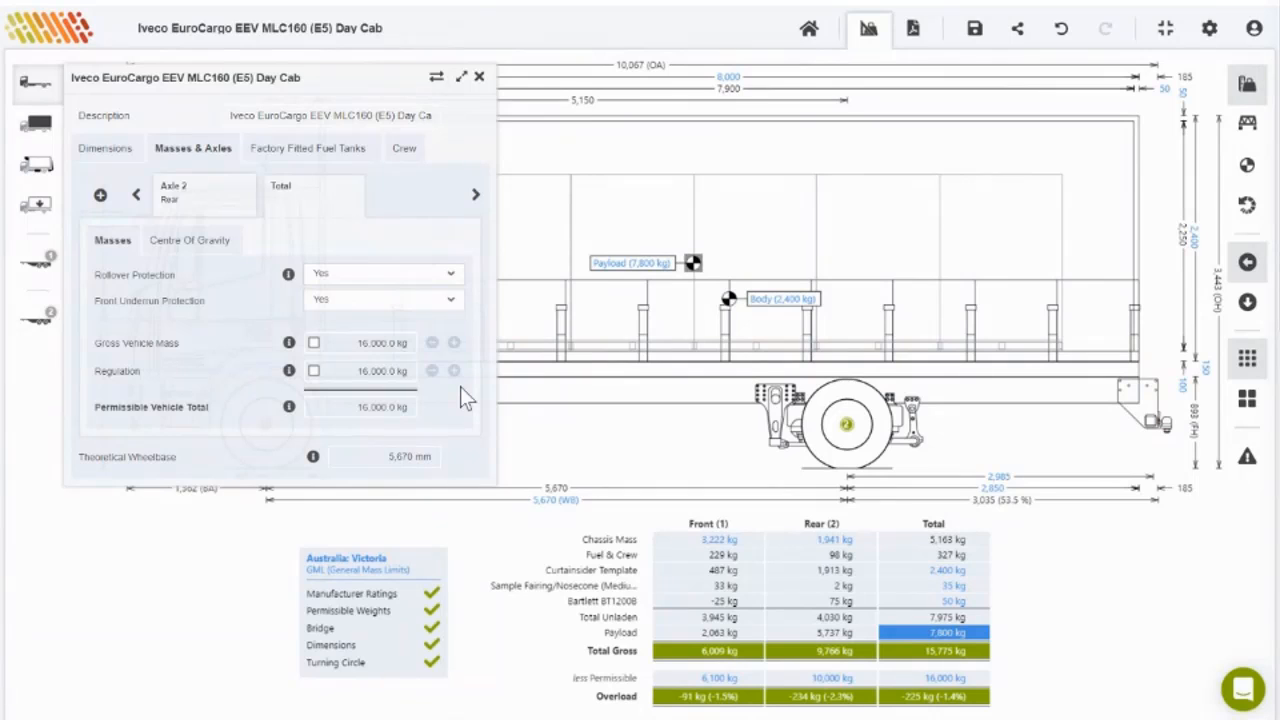
Step: Hitch a two-axle Pig Trailer Template behind the truck
left_click(40, 260)
left_click(257, 330)
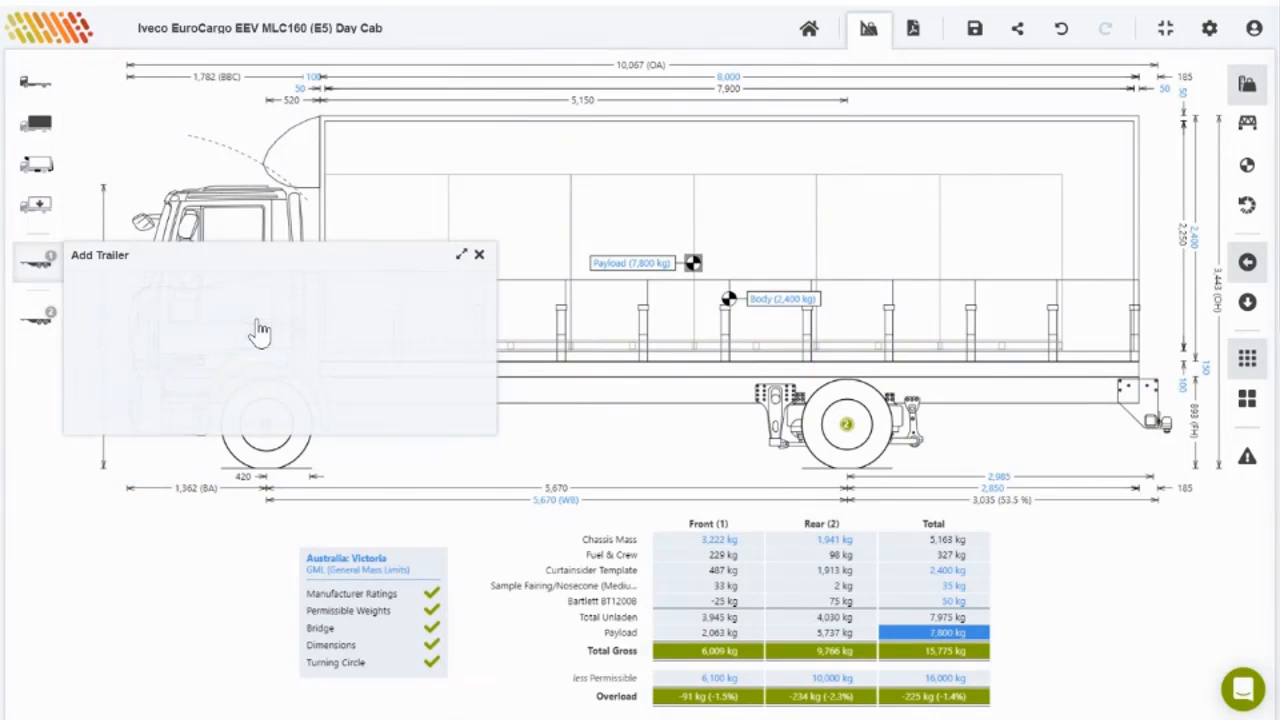
left_click(220, 443)
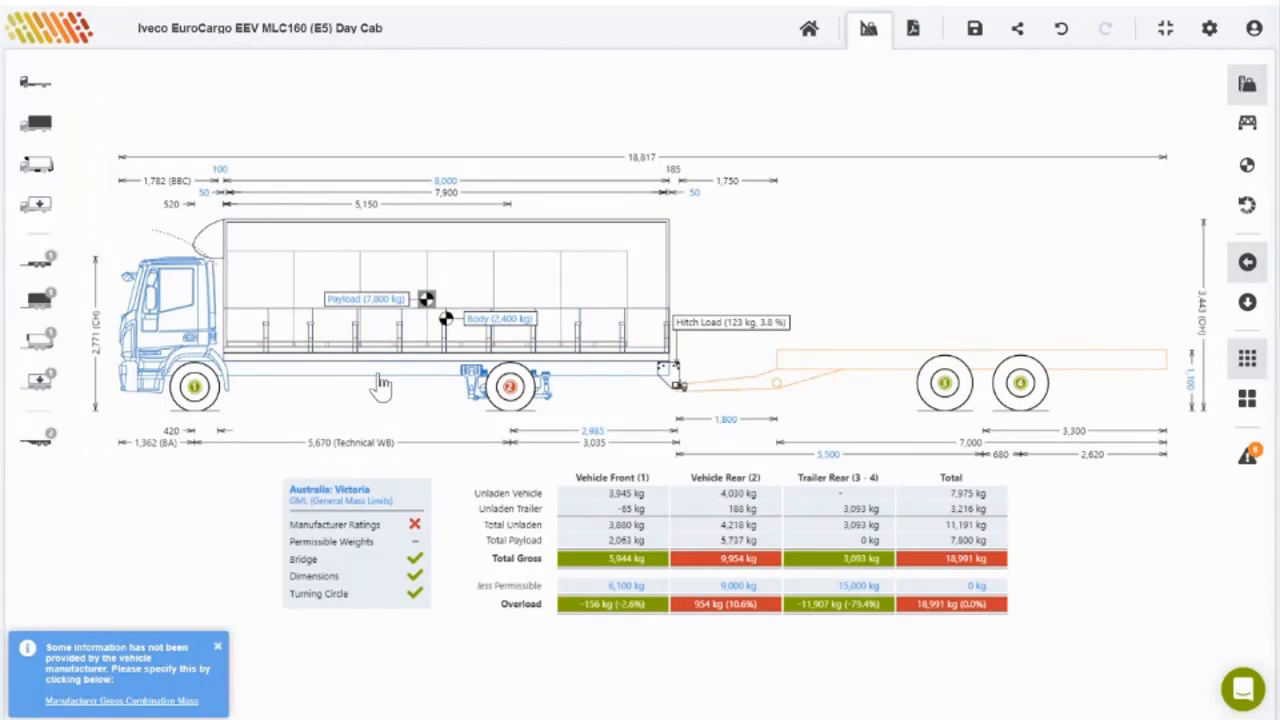
Step: Override the gross combination mass to 25,000 kg in the truck's Masses & Axles settings
left_click(323, 315)
left_click(191, 148)
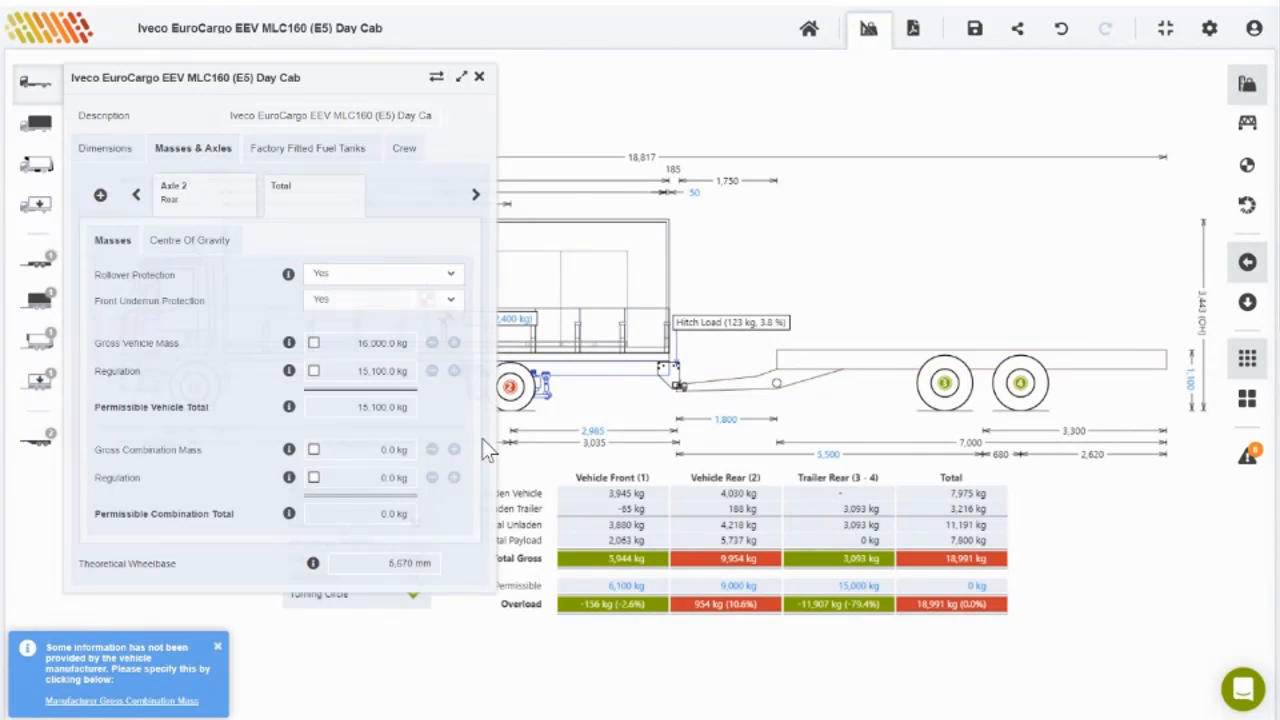
left_click_drag(94, 455, 202, 452)
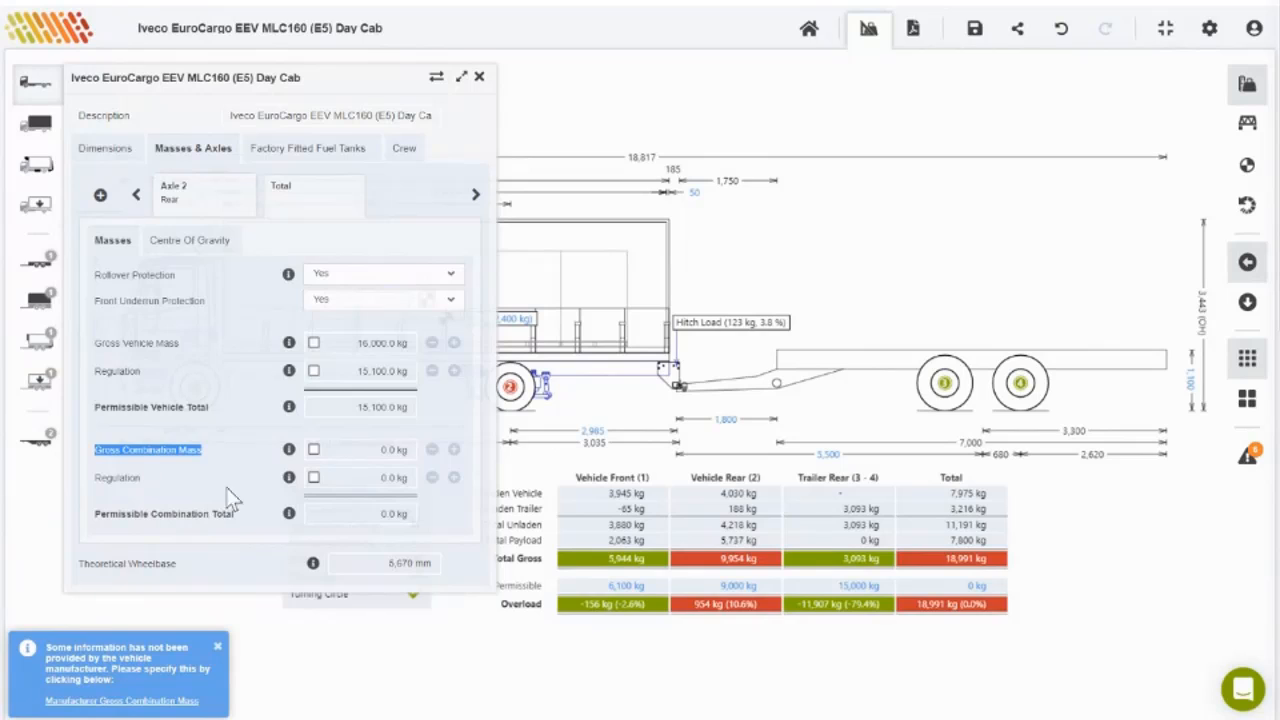
left_click(368, 452)
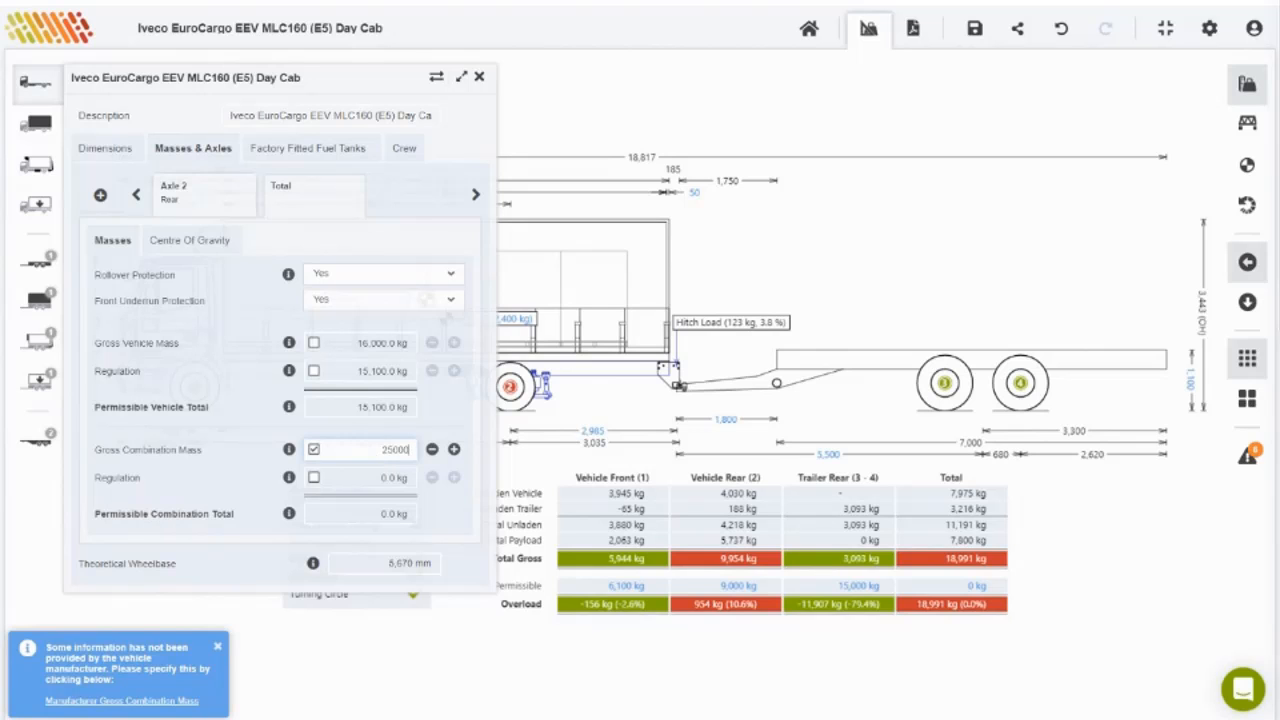
key("Return")
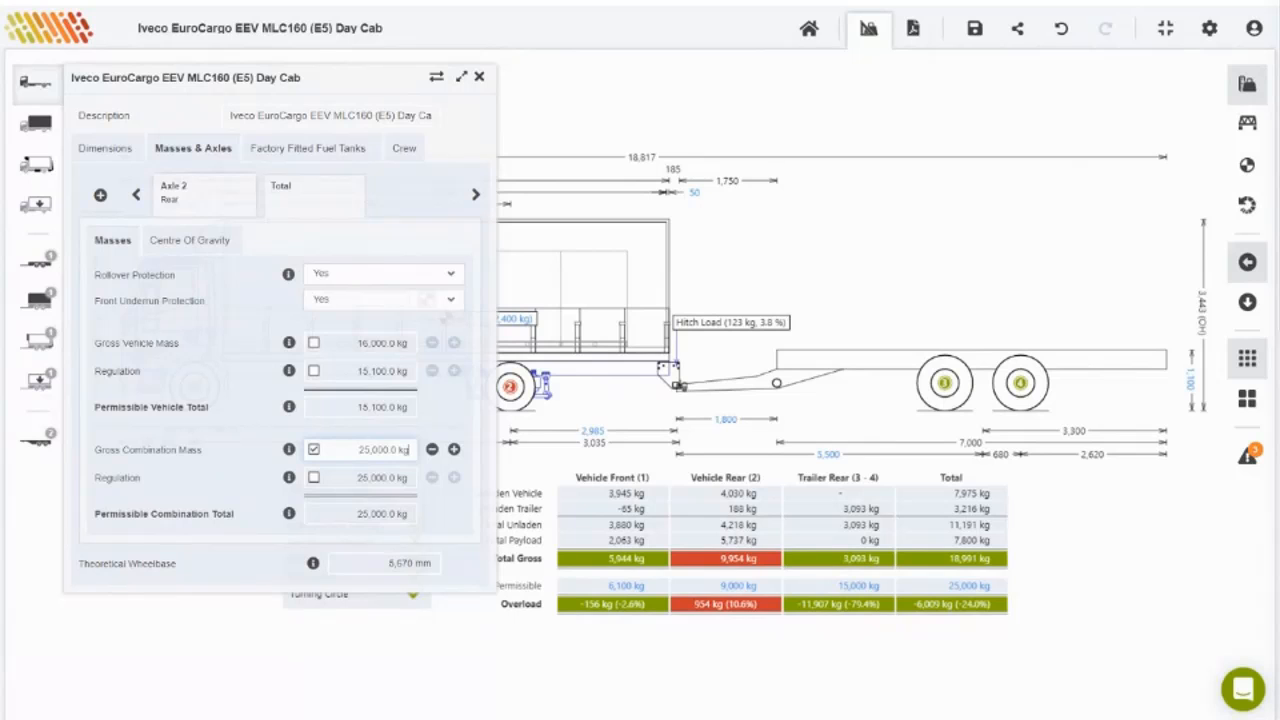
left_click(1155, 552)
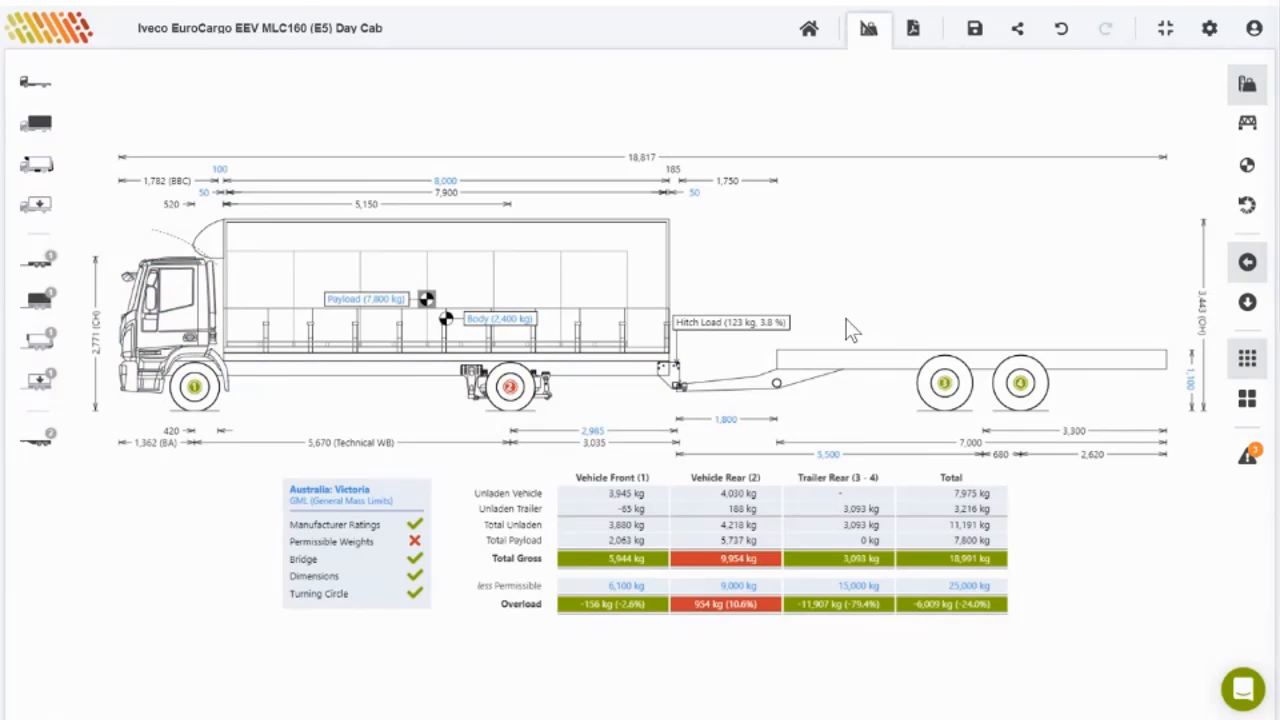
Step: Detach the pig trailer and remove the Bartlett BT1200B towbar
left_click(847, 372)
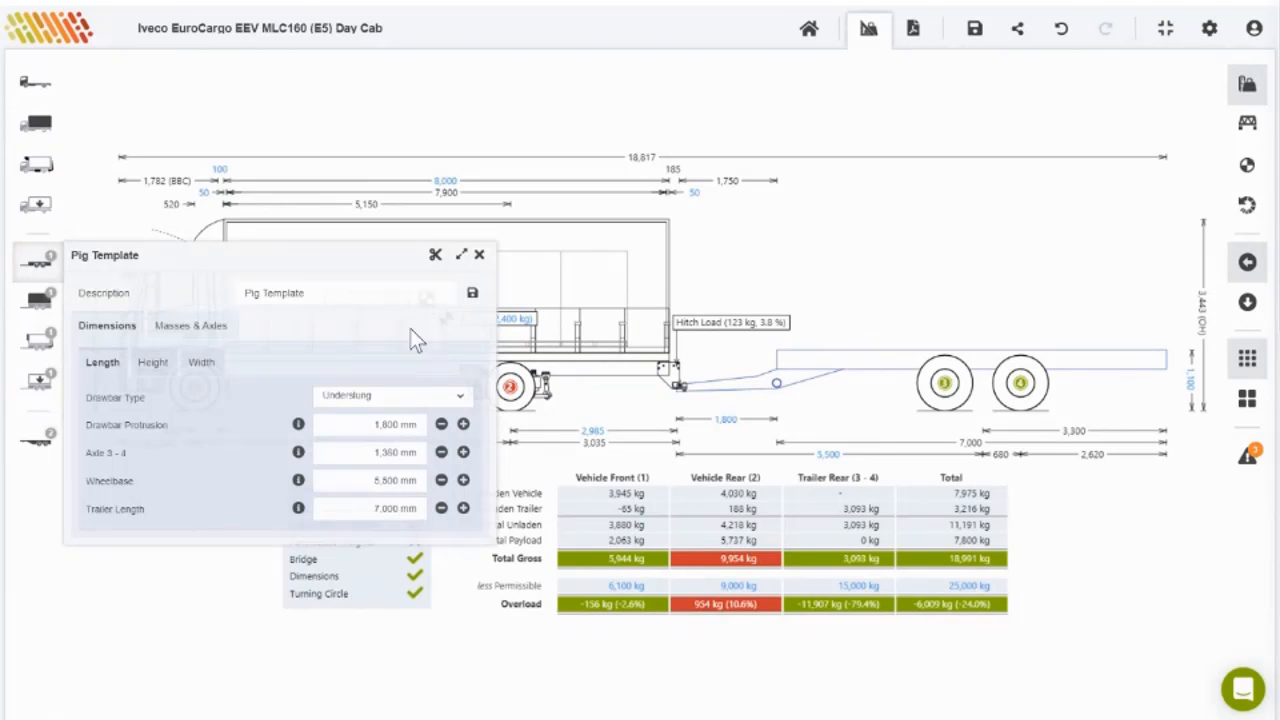
left_click(436, 256)
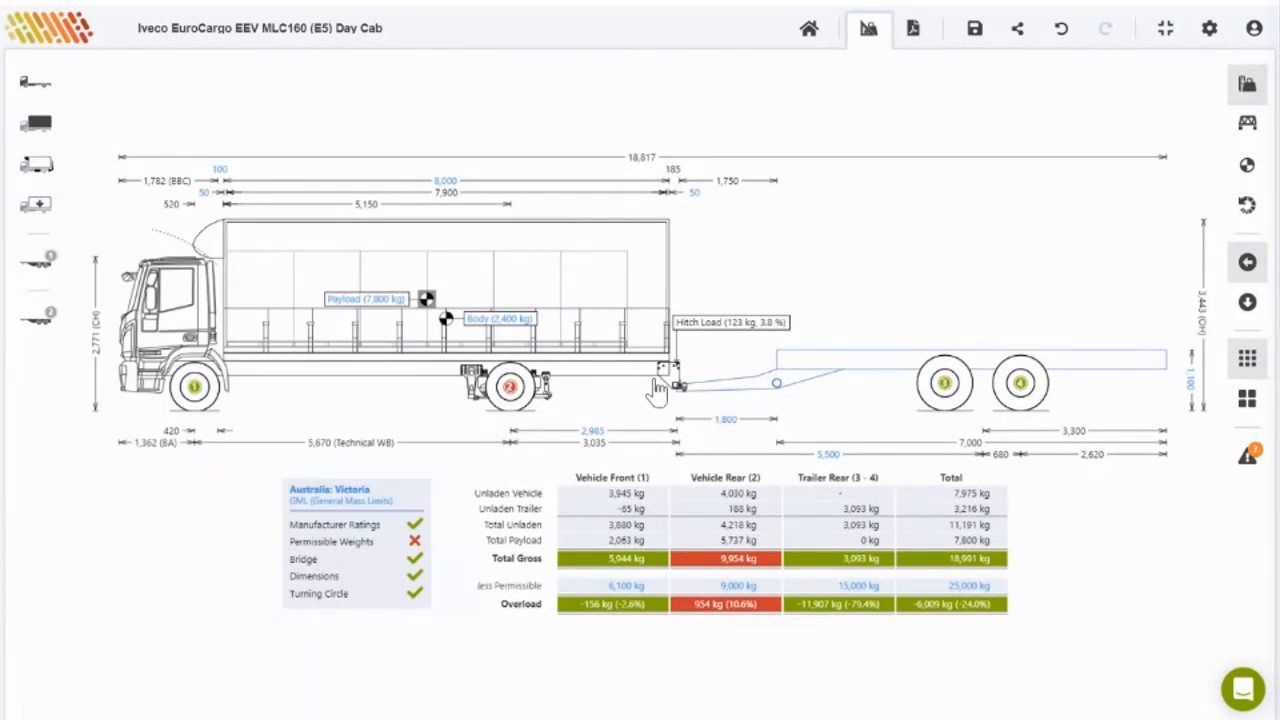
left_click(1152, 396)
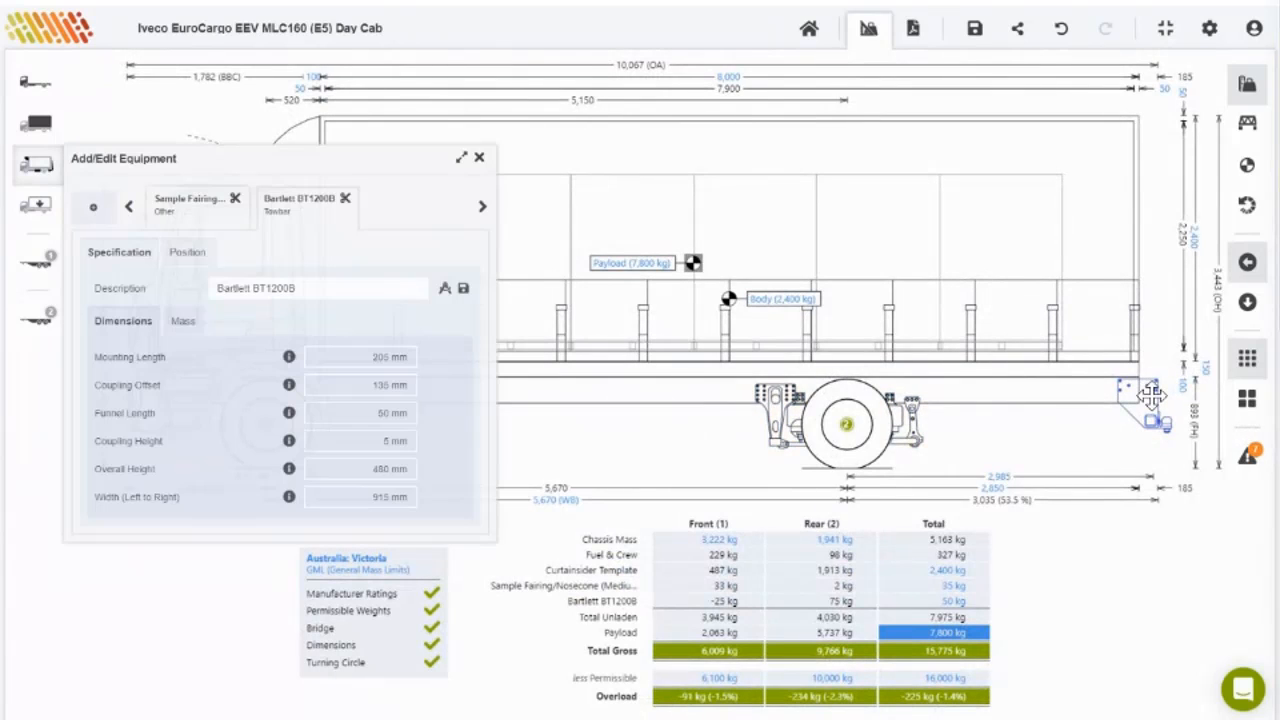
left_click(349, 197)
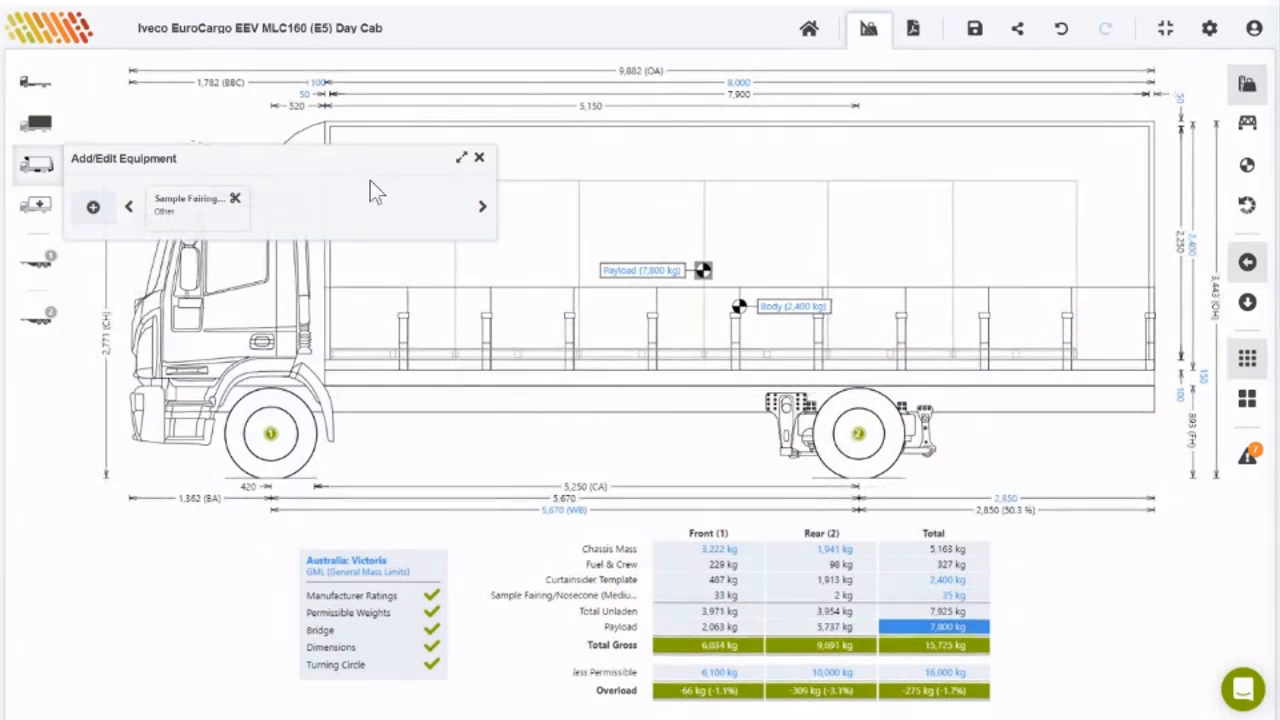
Step: Close the equipment panel, then check and dismiss the calculation notes at 15,725 kg gross
left_click(479, 158)
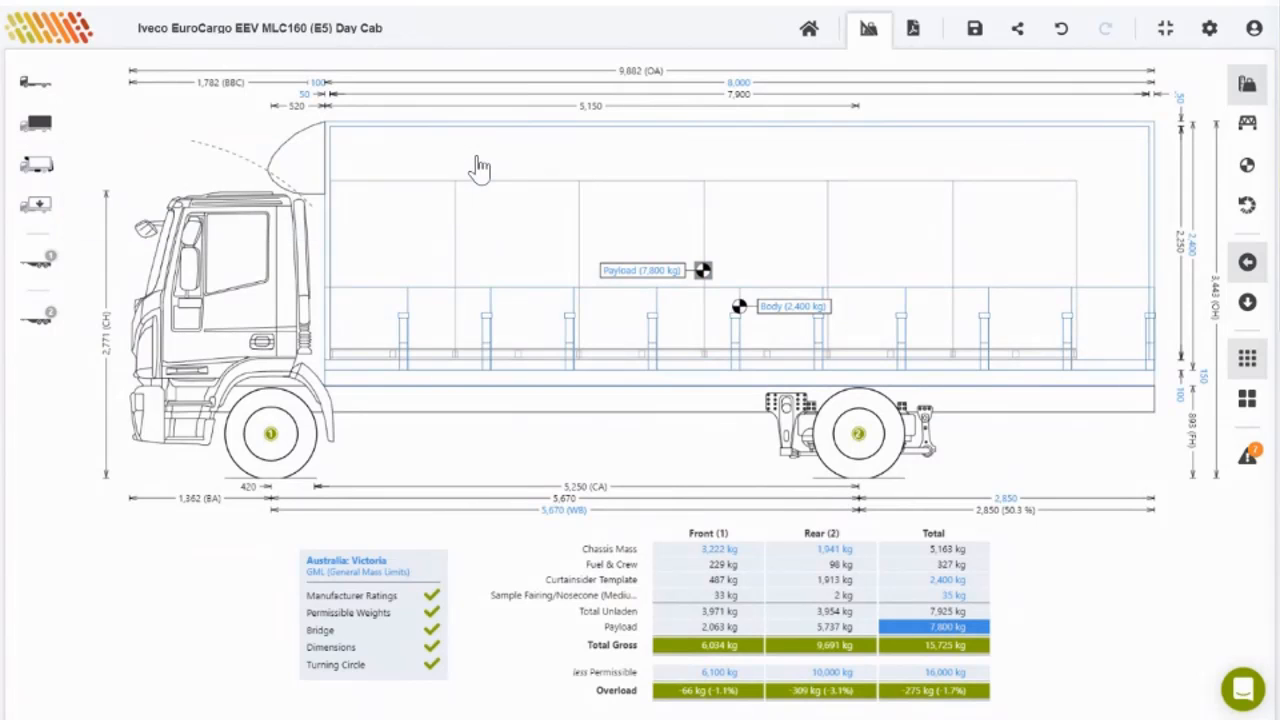
left_click(1246, 458)
left_click(841, 505)
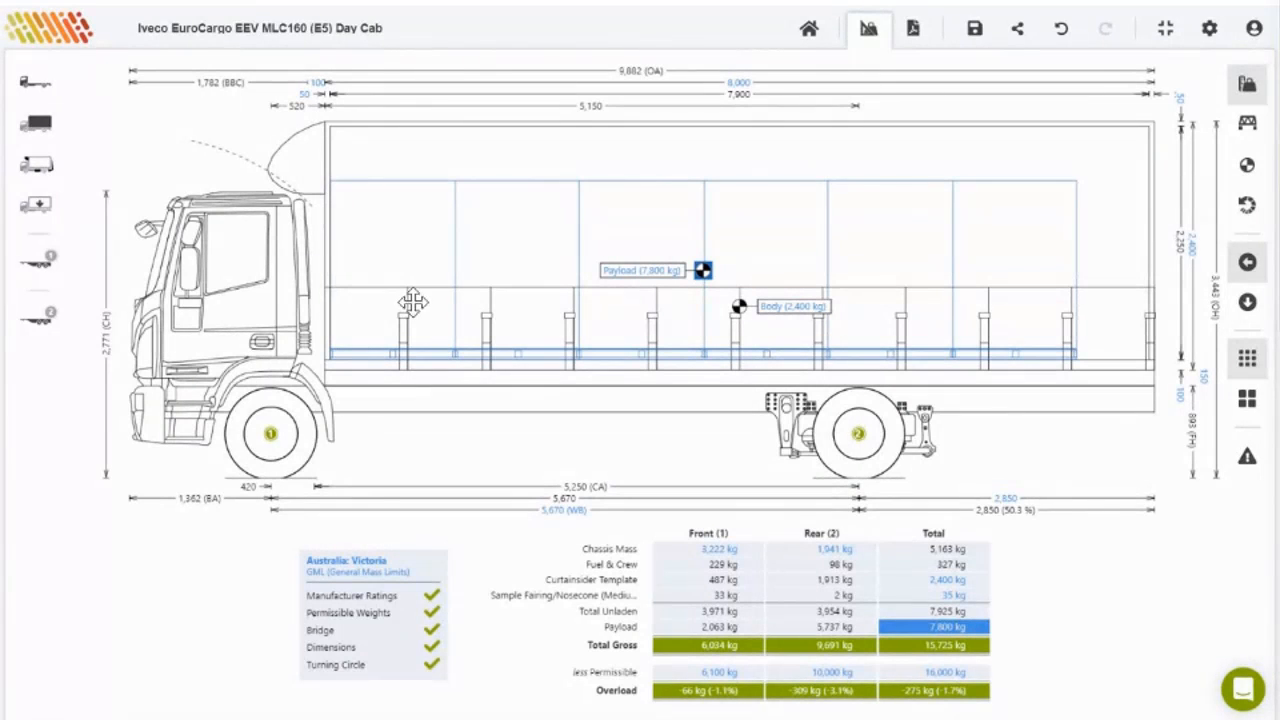
Step: Filter the vehicle swap list to the Isuzu make
left_click(60, 99)
left_click(440, 78)
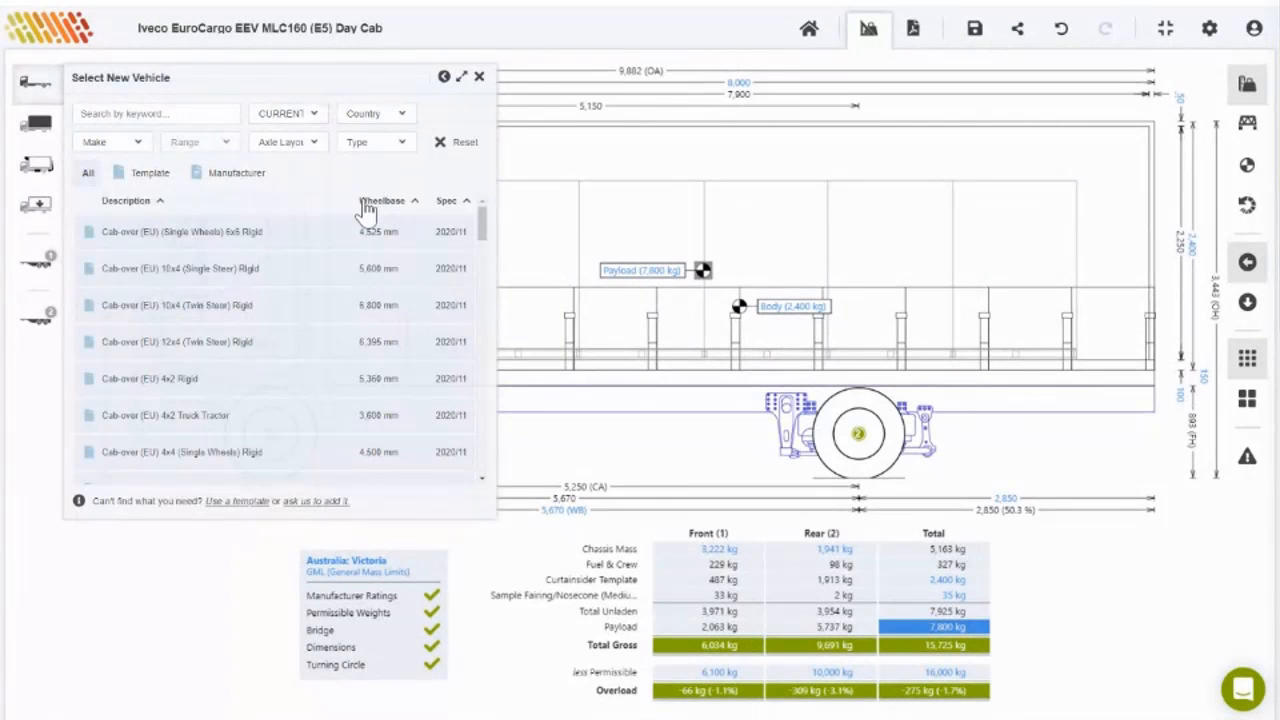
left_click(300, 150)
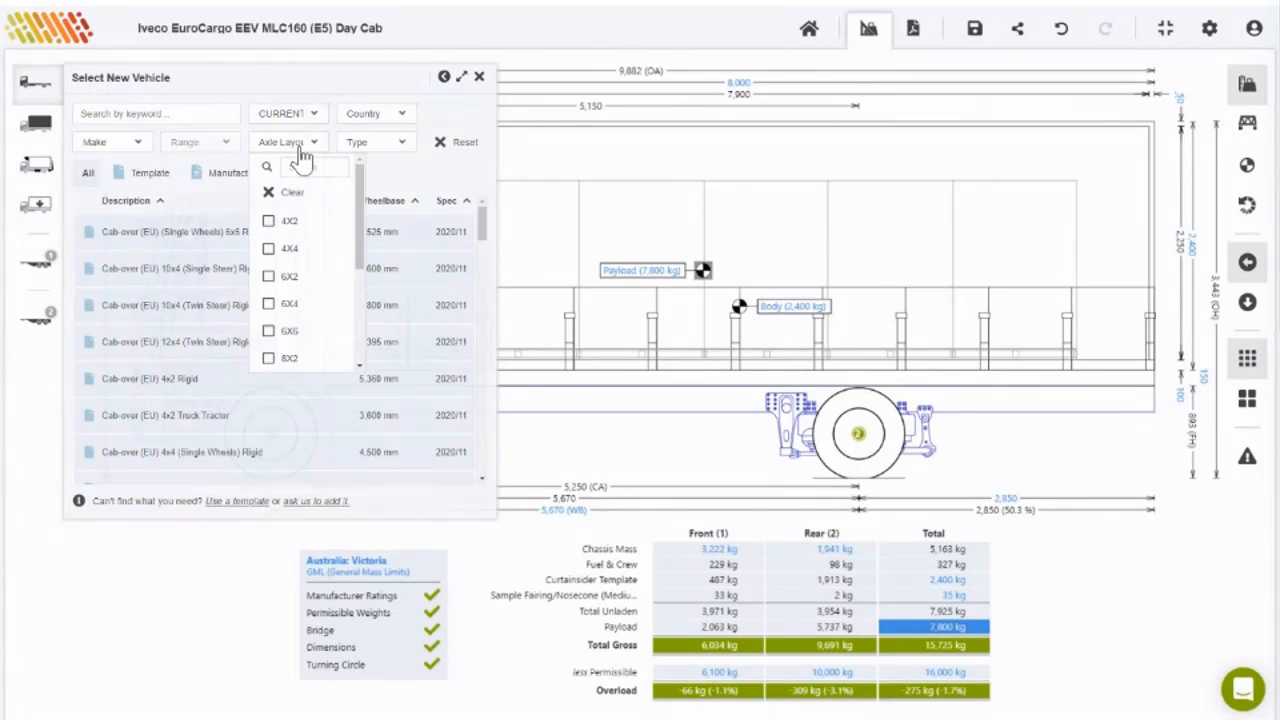
left_click(300, 158)
left_click(90, 142)
scroll(193, 322, "down", 2)
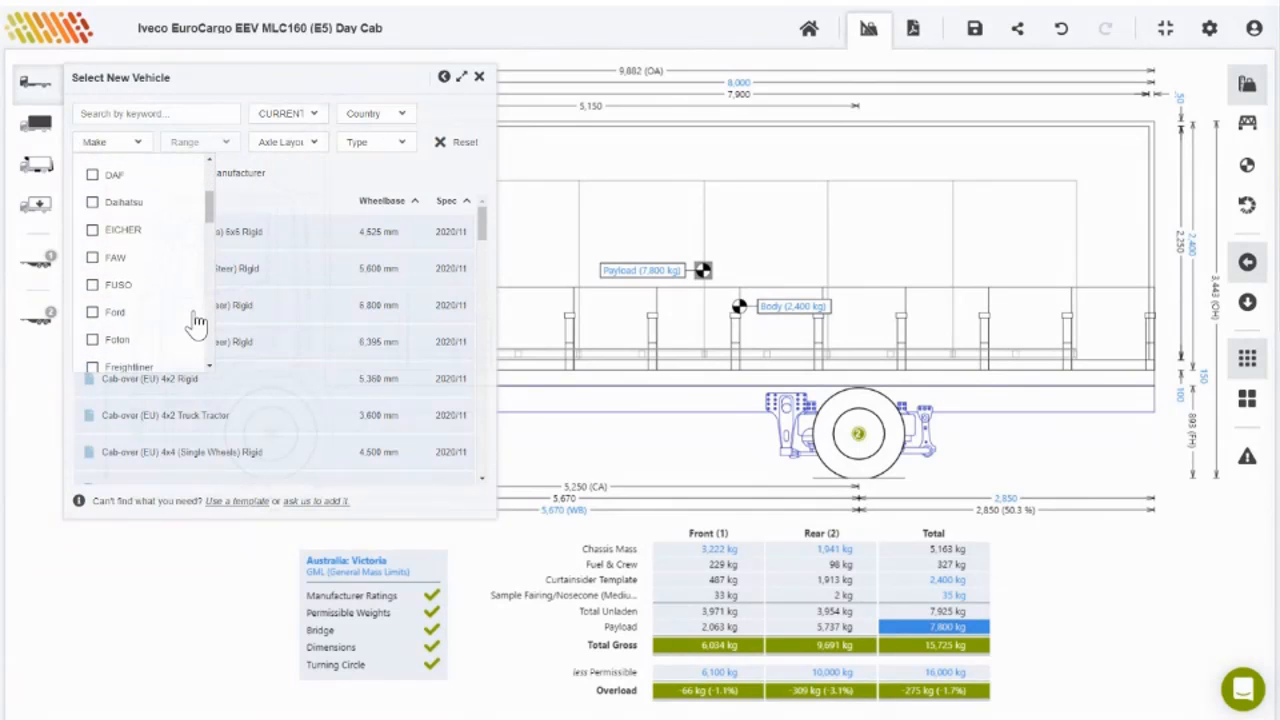
scroll(197, 322, "down", 3)
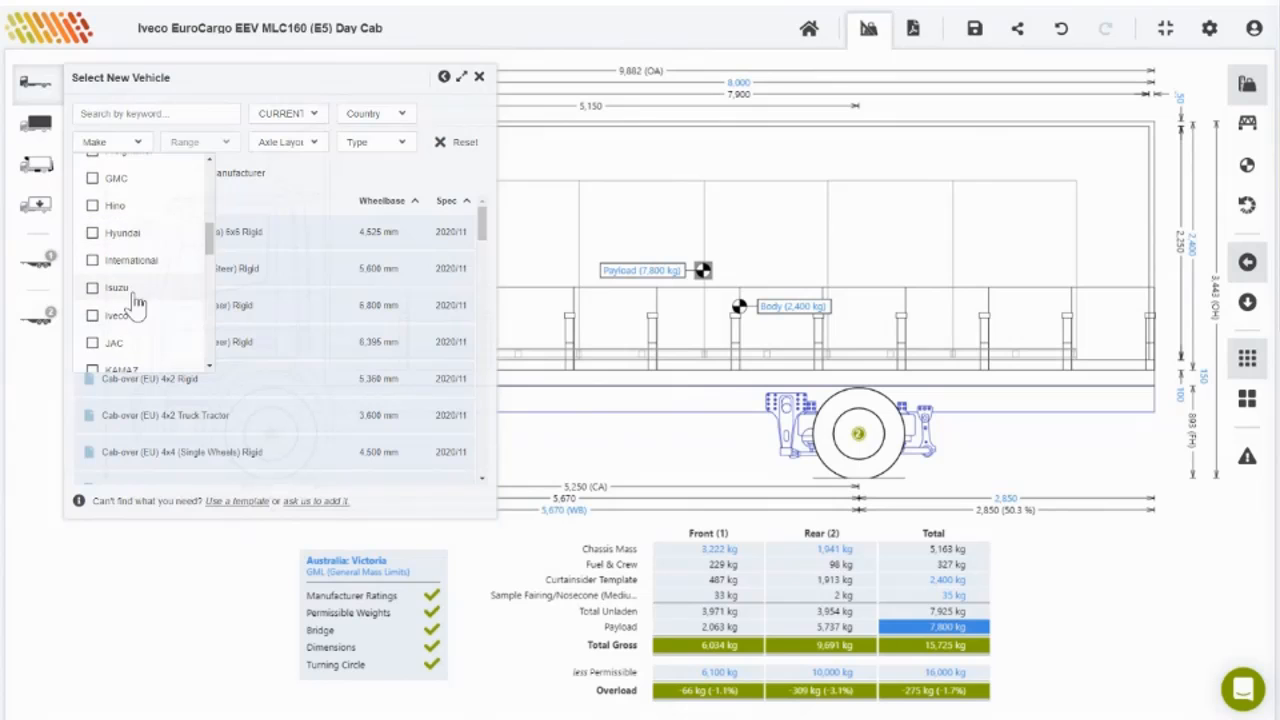
left_click(131, 290)
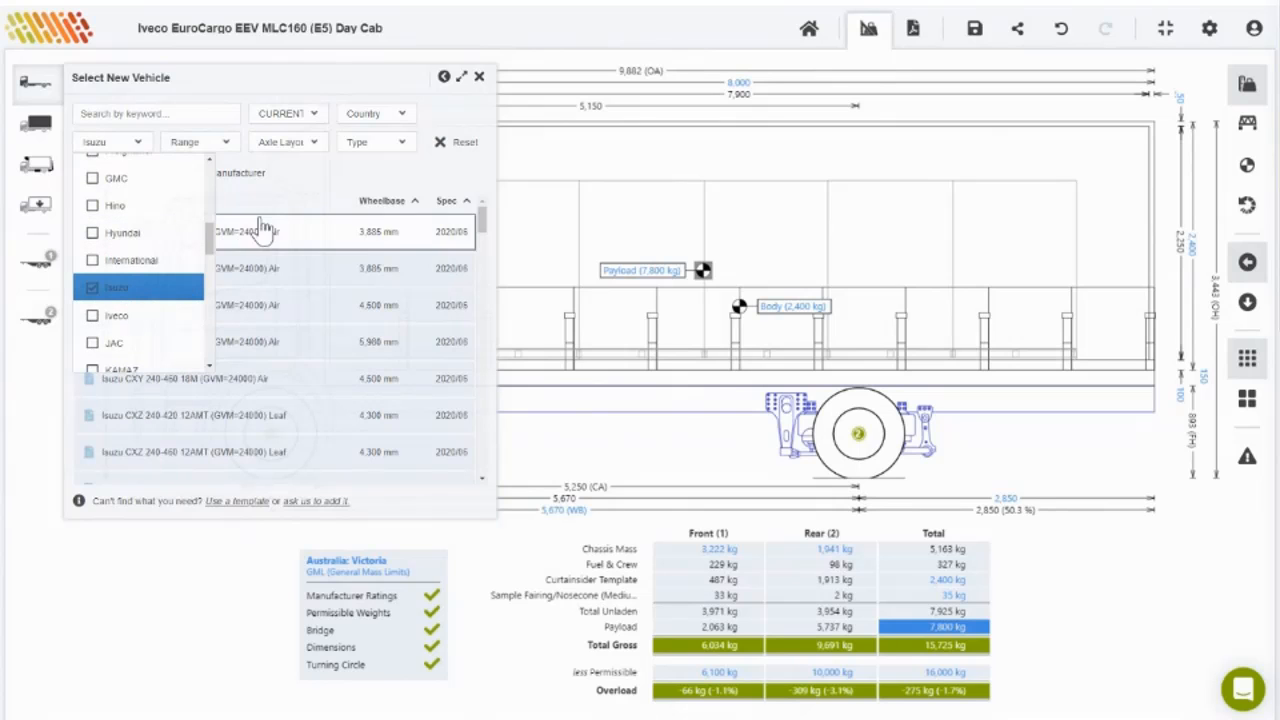
Step: Narrow to the F-Series range, load the FRR 110-240 AMT XLWB, and rename the calculation
left_click(226, 144)
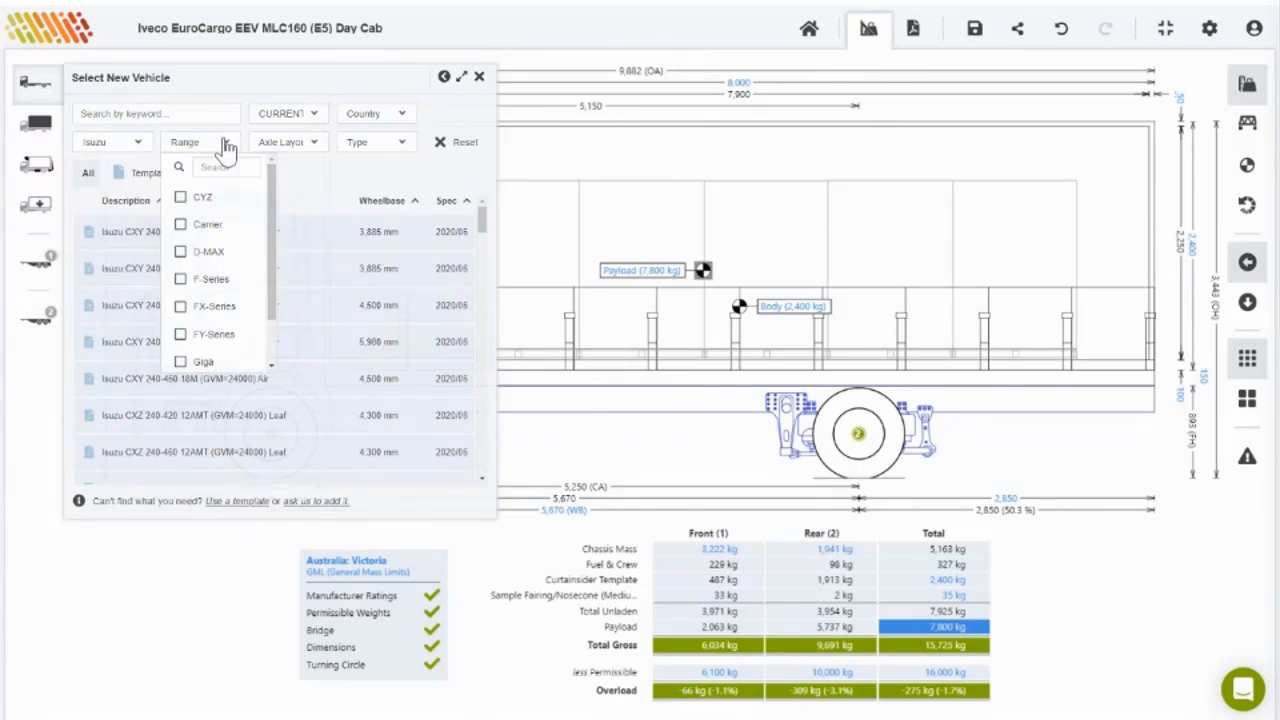
left_click(205, 288)
left_click(311, 180)
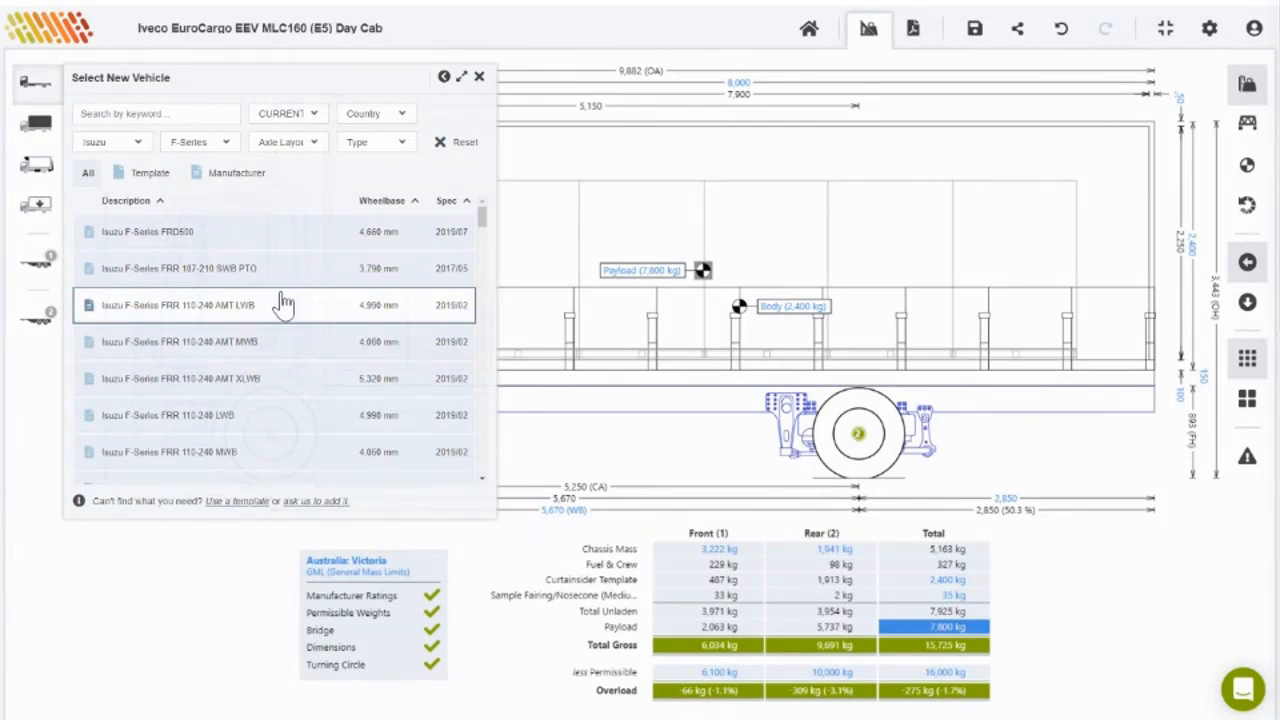
left_click(222, 391)
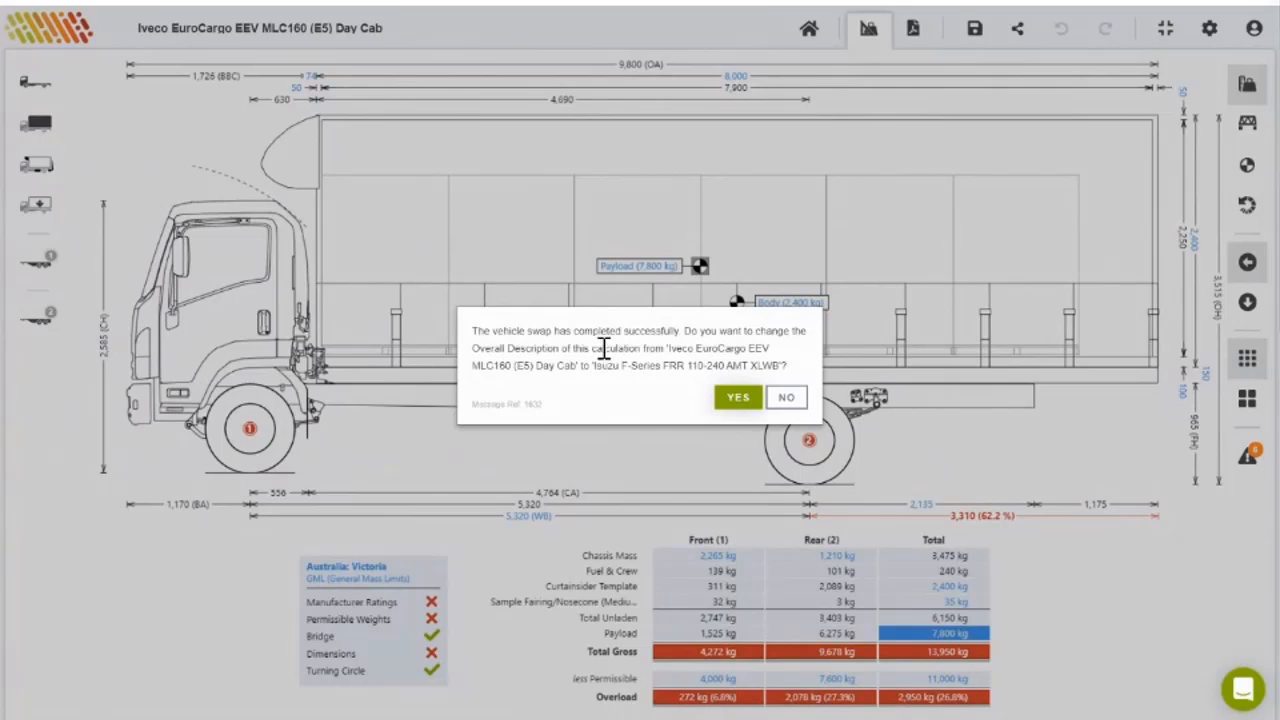
left_click(735, 398)
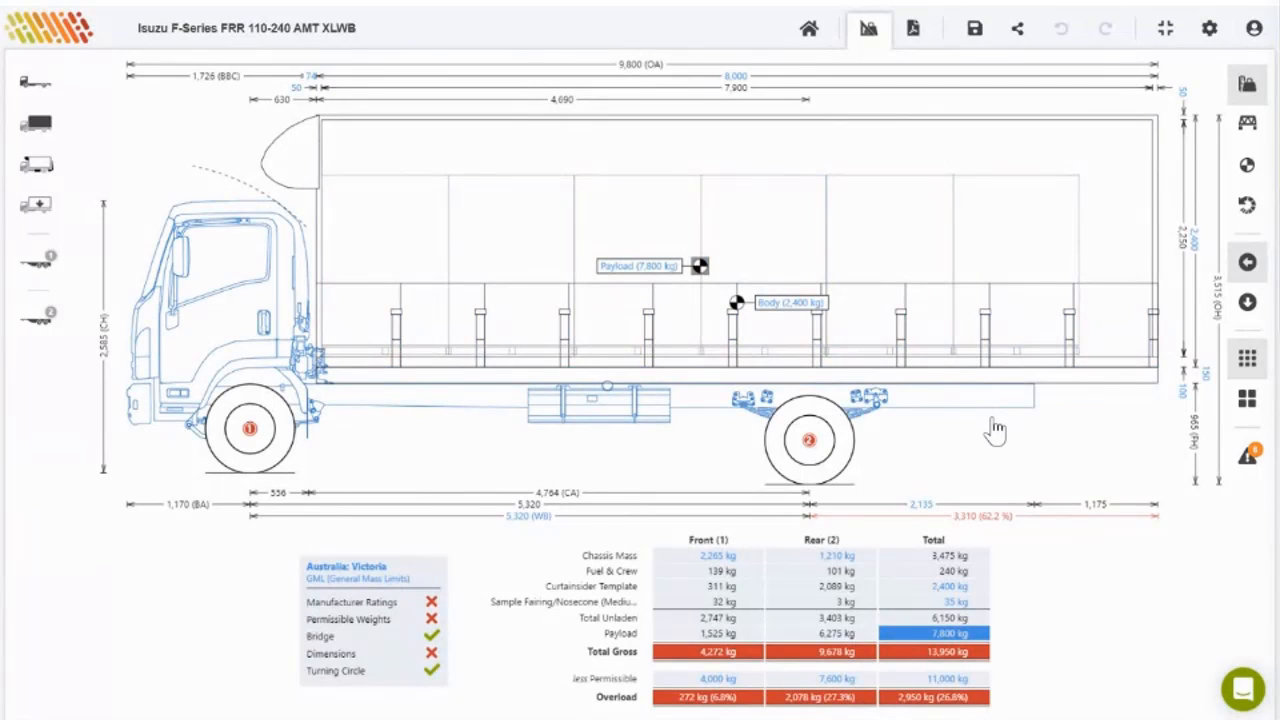
Step: Filter the vehicle swap list to Isuzu F-Series models for Australia
left_click(36, 82)
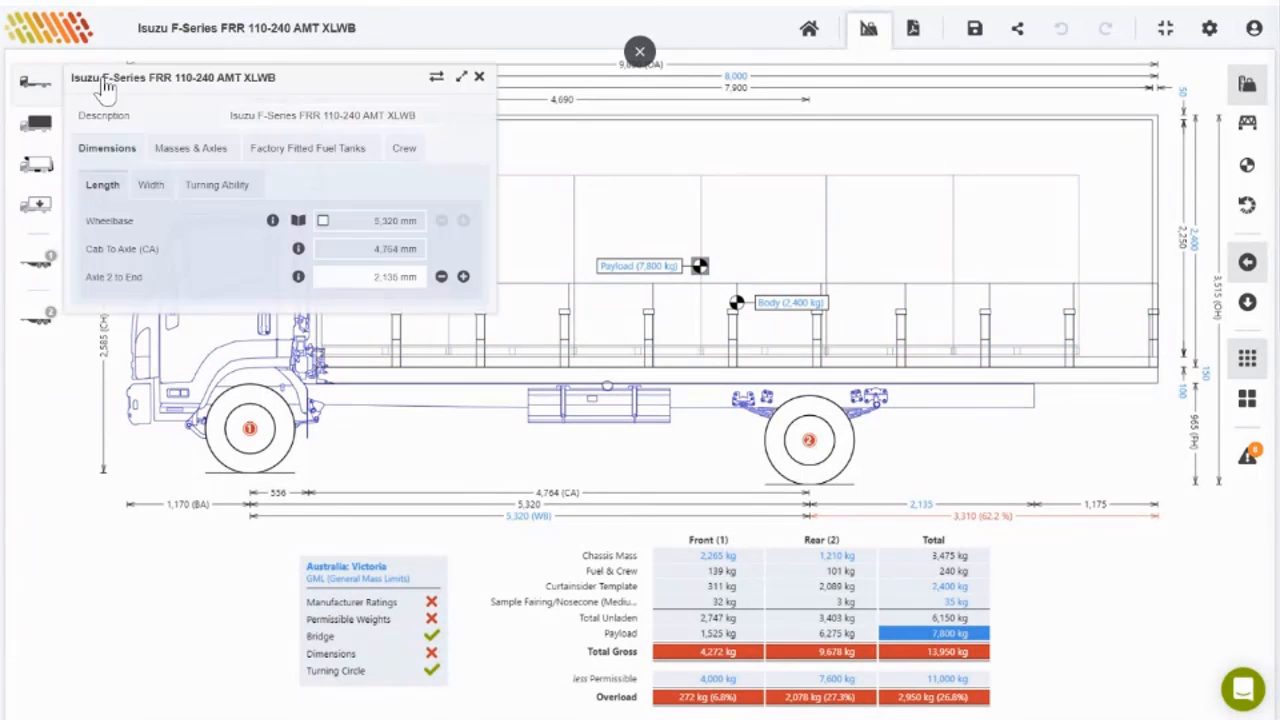
left_click(436, 80)
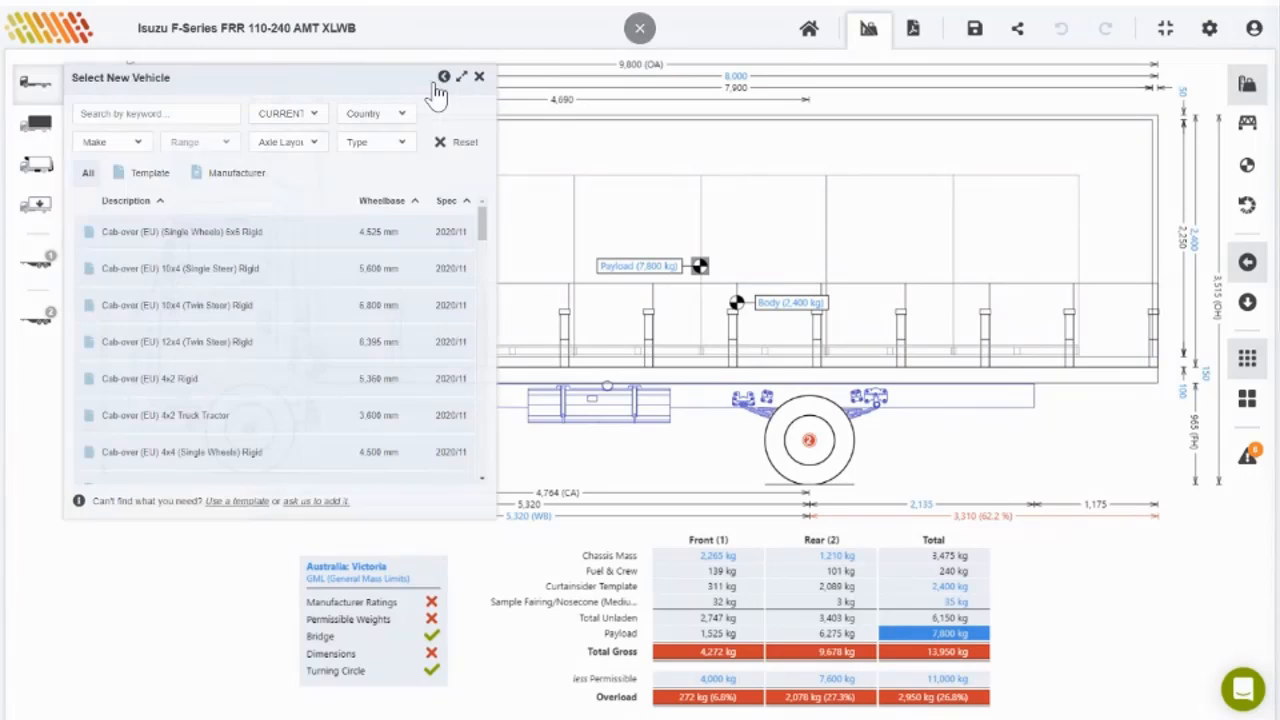
left_click(130, 145)
scroll(145, 260, "down", 5)
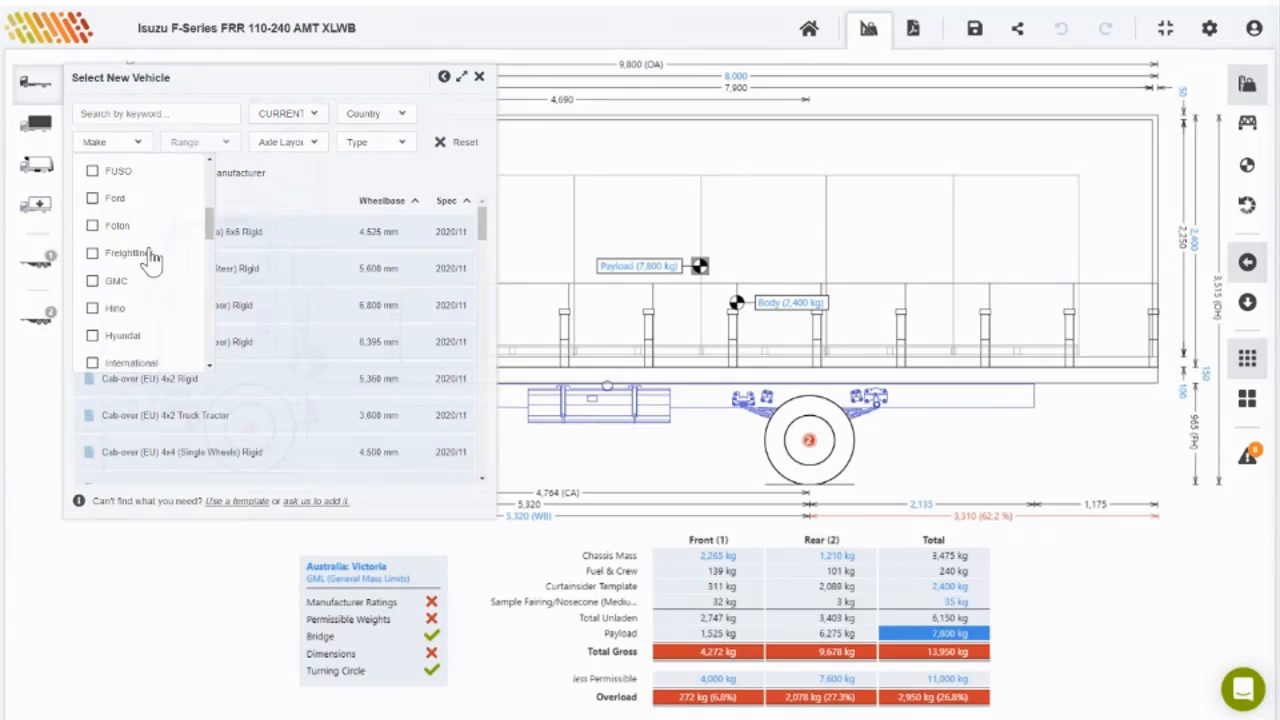
left_click(118, 254)
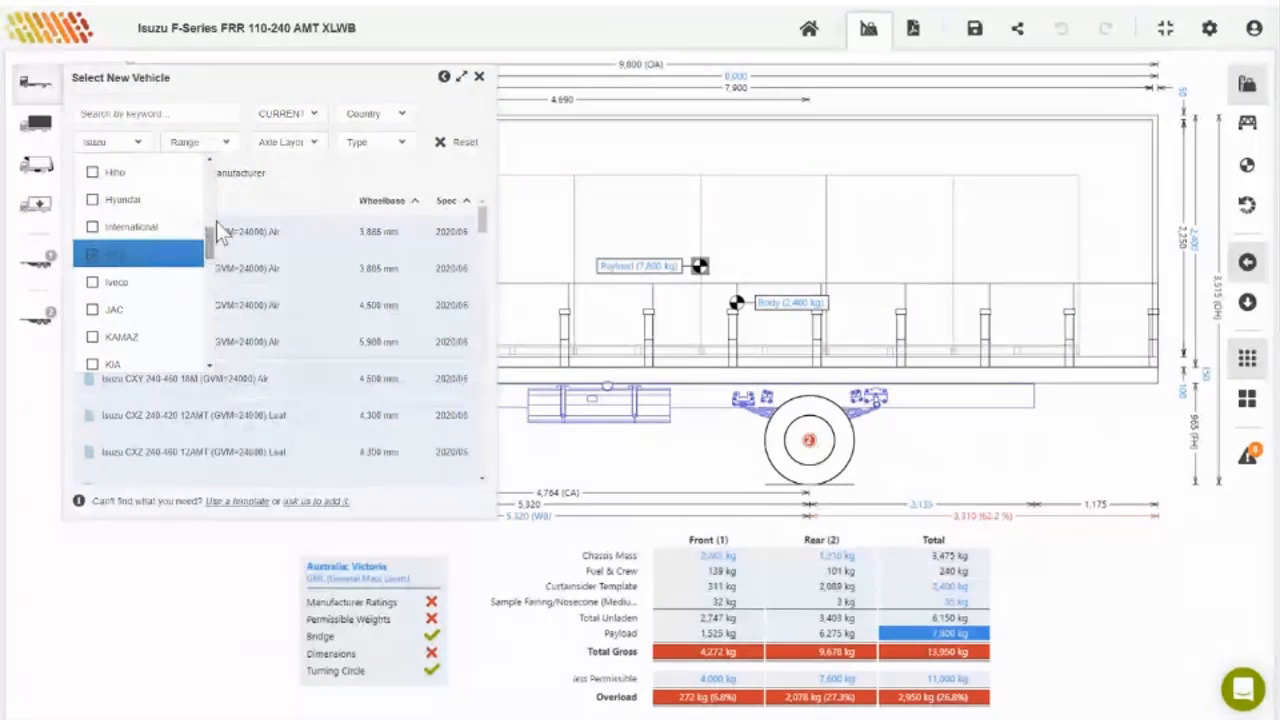
left_click(198, 142)
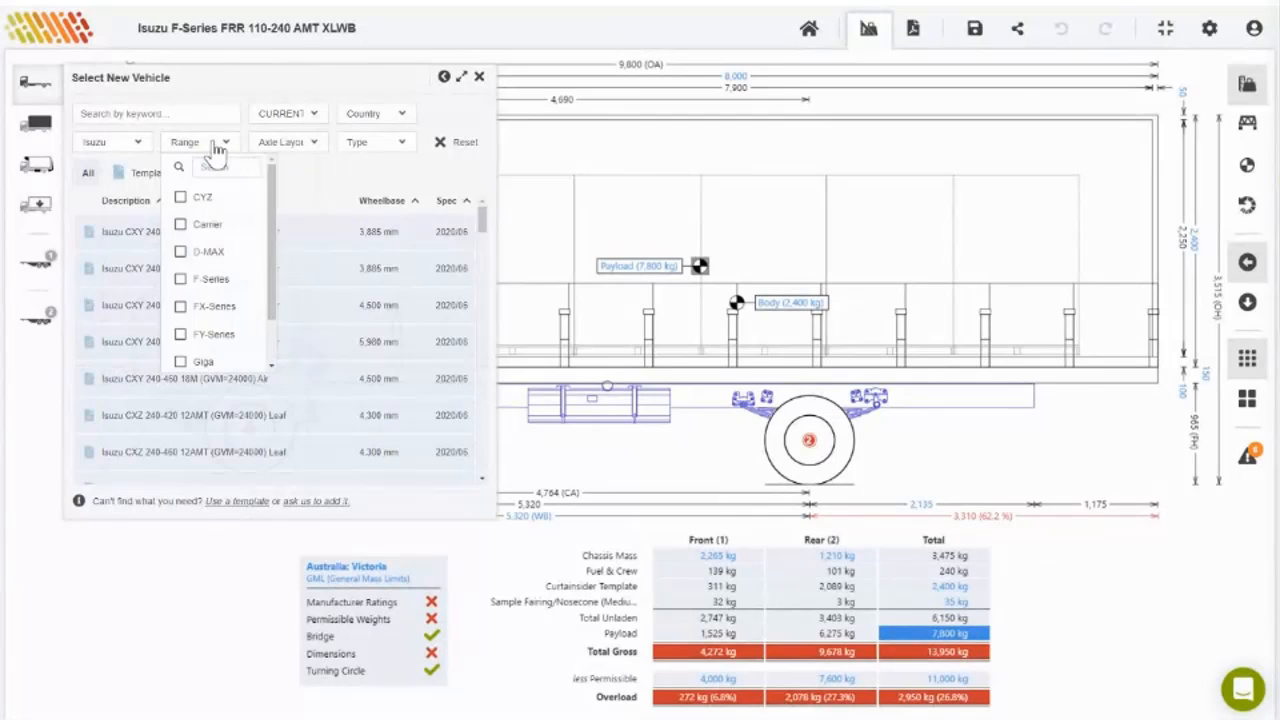
left_click(208, 279)
left_click(374, 113)
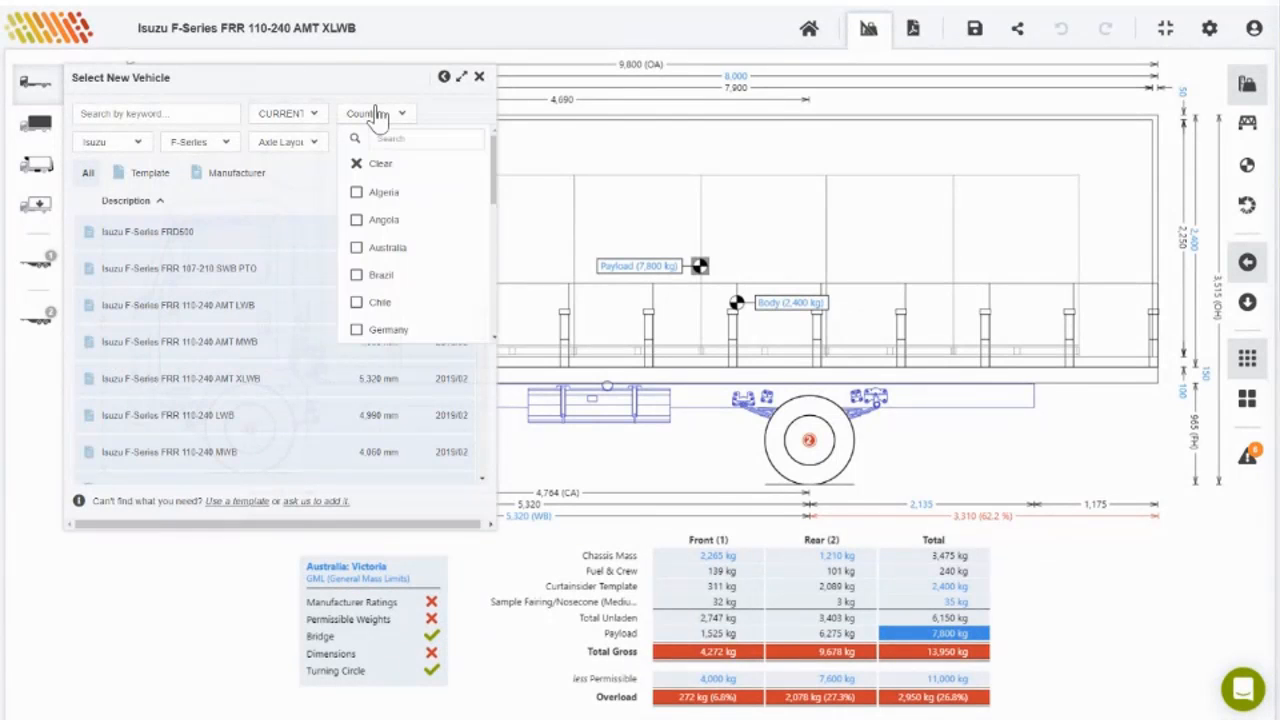
left_click(384, 249)
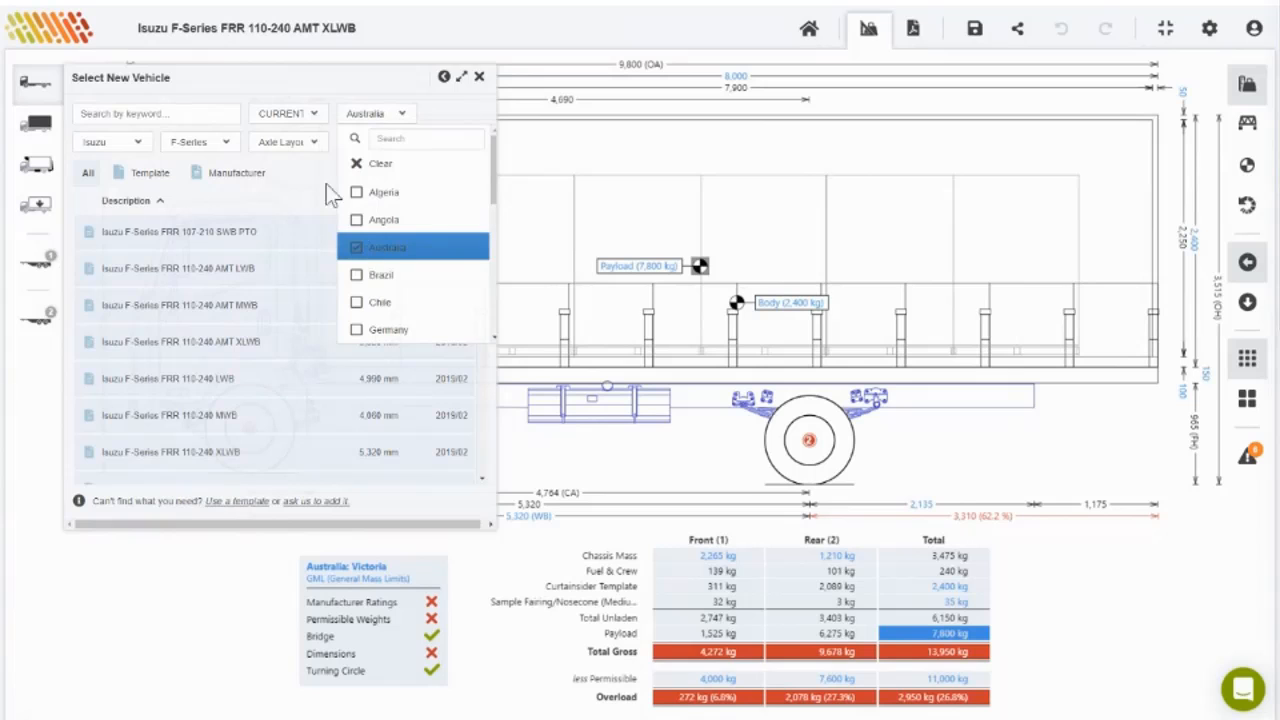
left_click(296, 174)
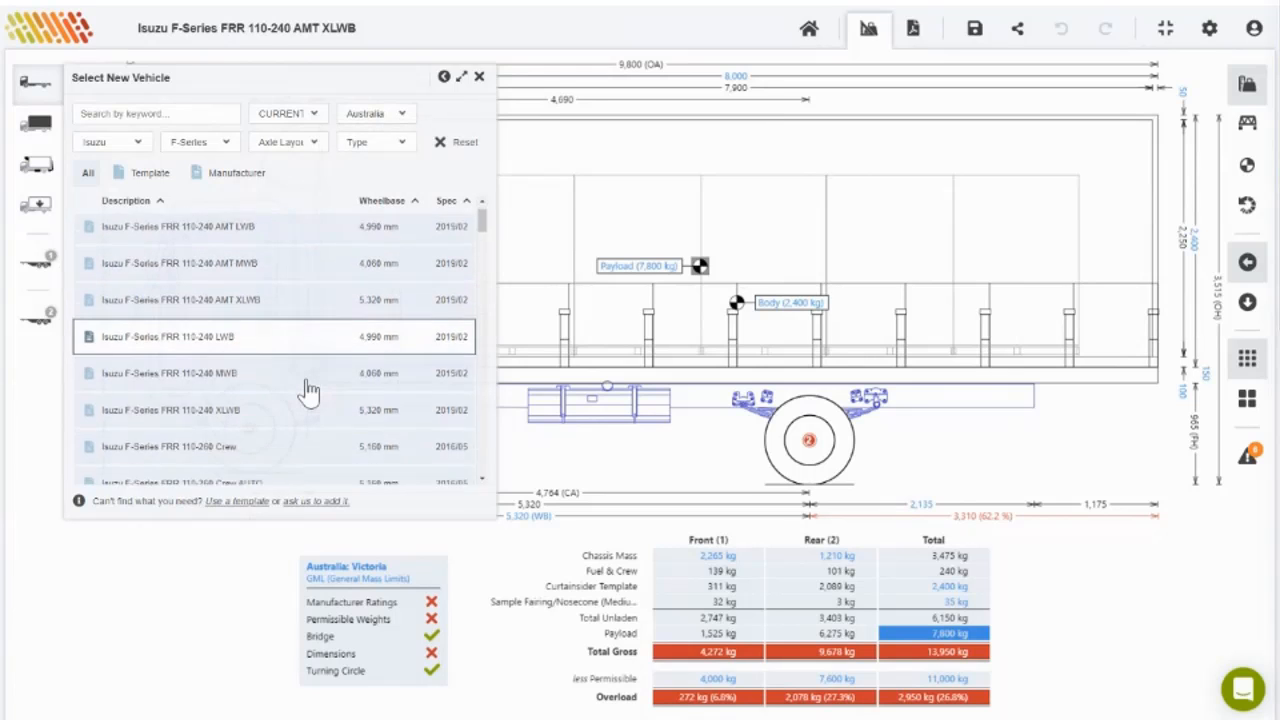
Step: Load the Isuzu F-Series FSR 140-260 AUTO LWB and rename the calculation to match
scroll(308, 390, "down", 3)
scroll(308, 390, "down", 1)
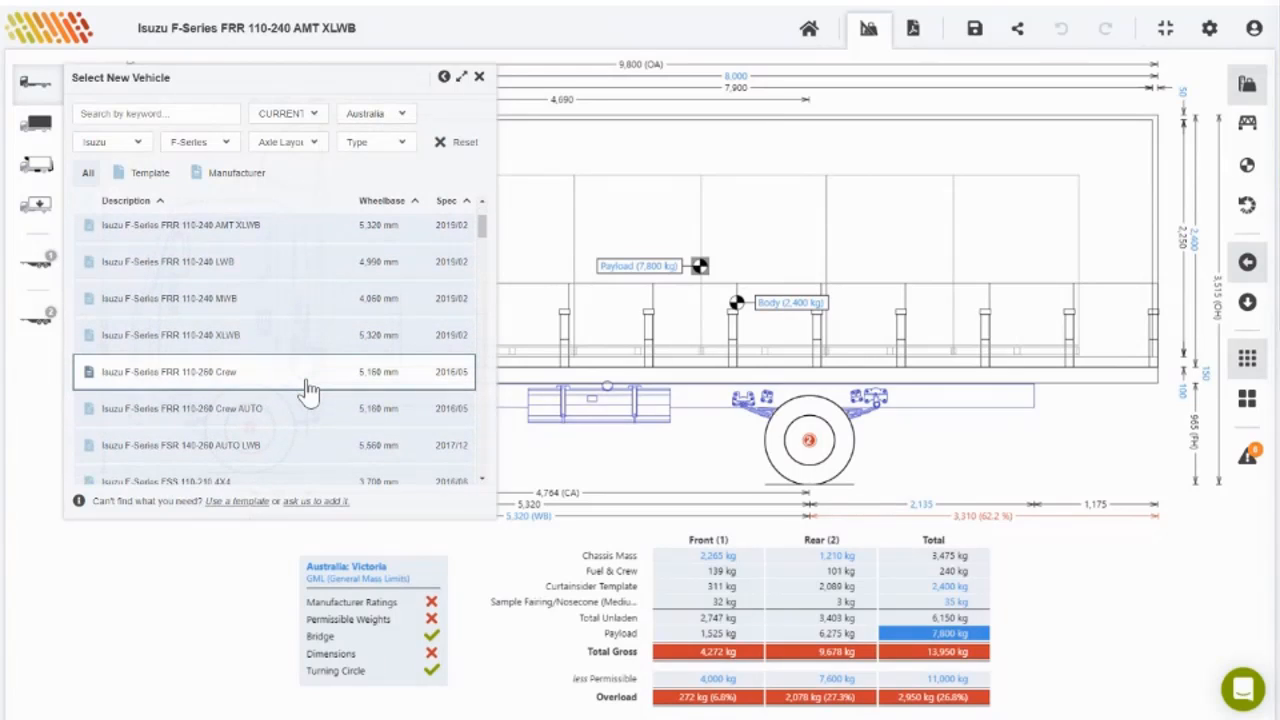
left_click(280, 455)
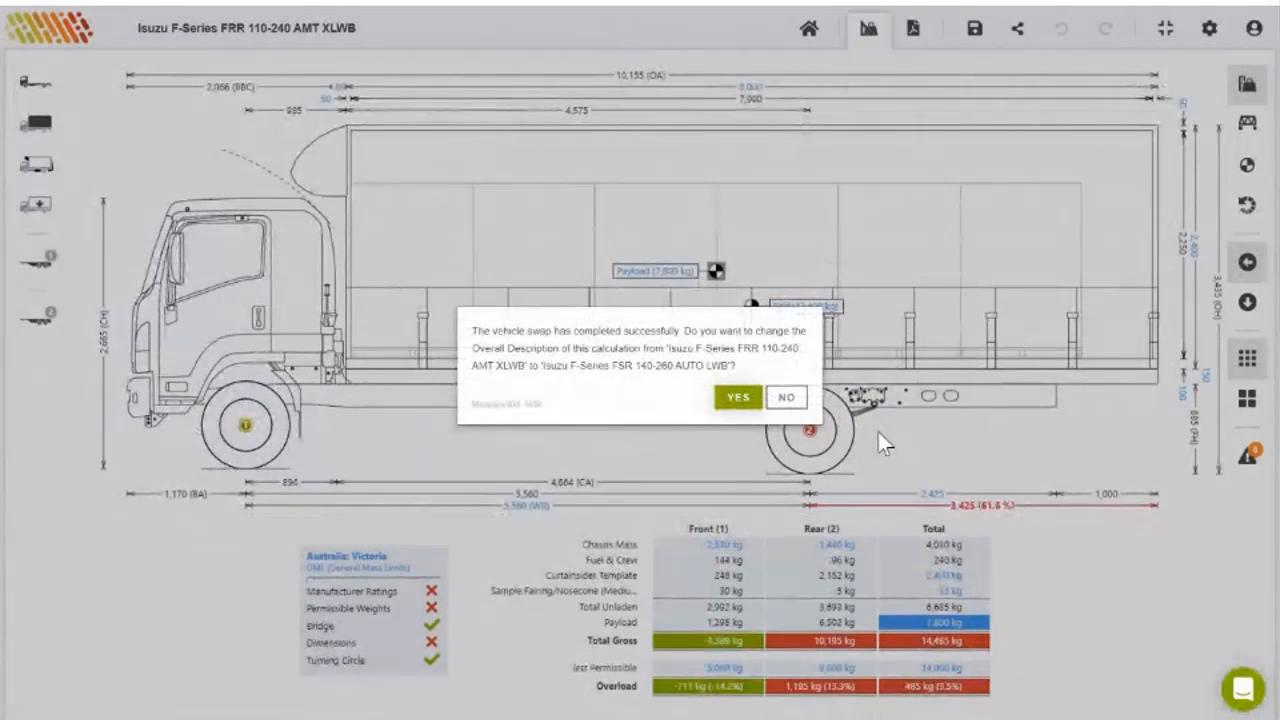
left_click(739, 398)
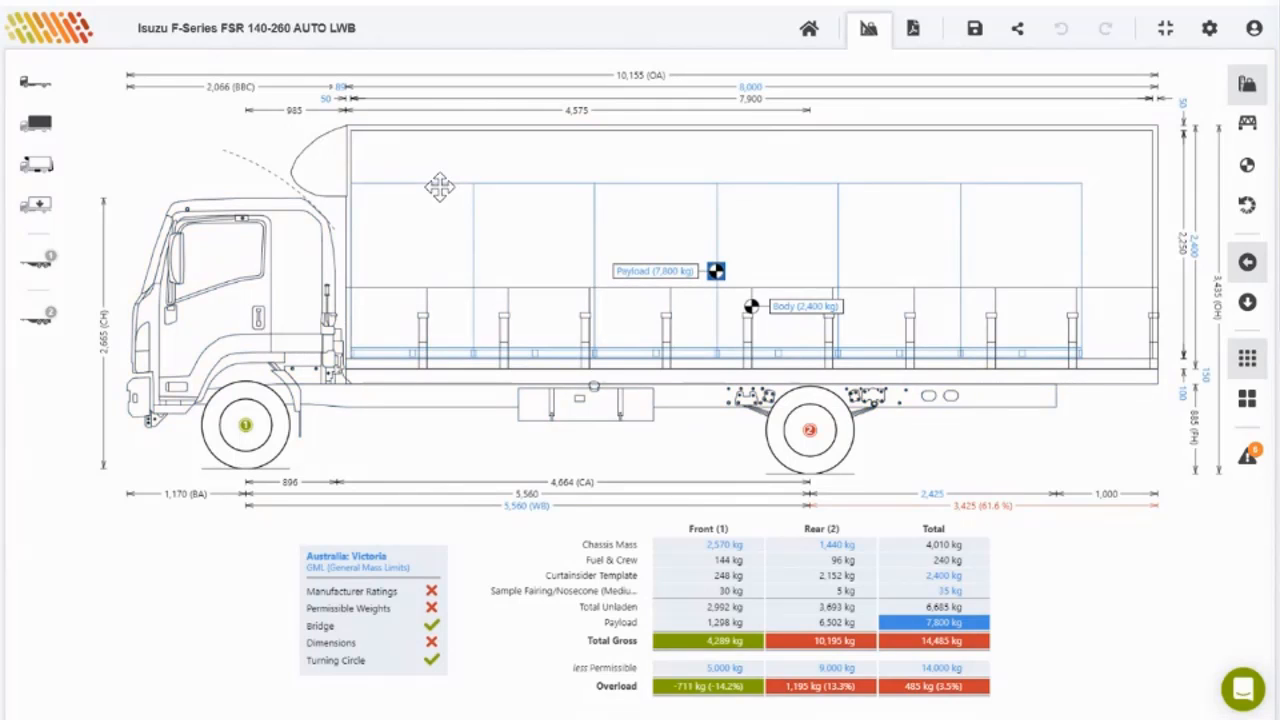
Step: Change the vehicle swap list's make filter from Isuzu to Iveco
left_click(36, 82)
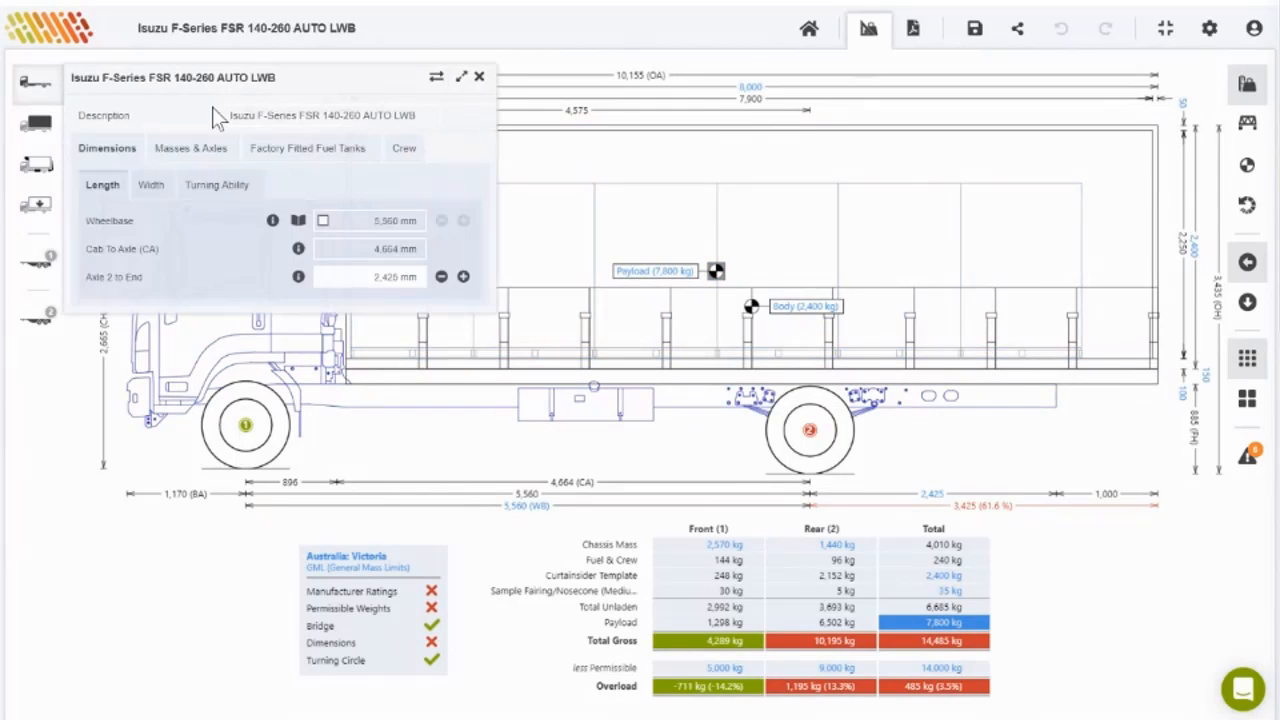
left_click(436, 80)
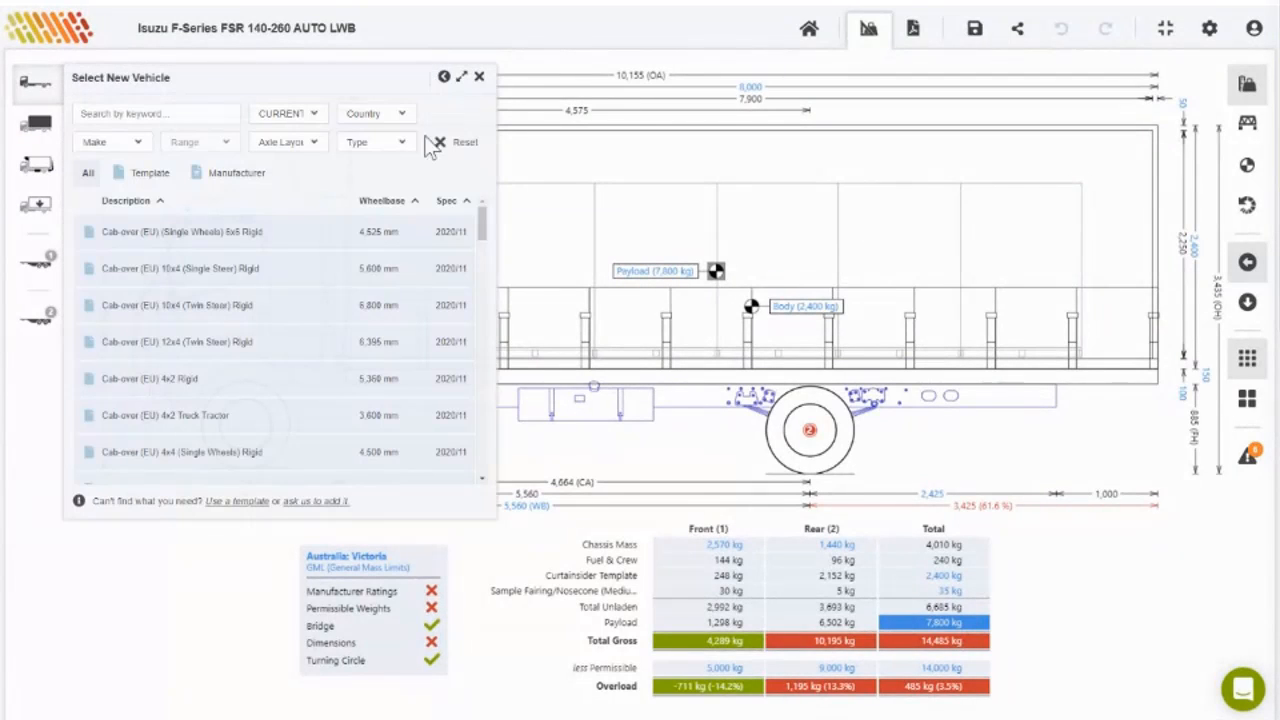
left_click(130, 145)
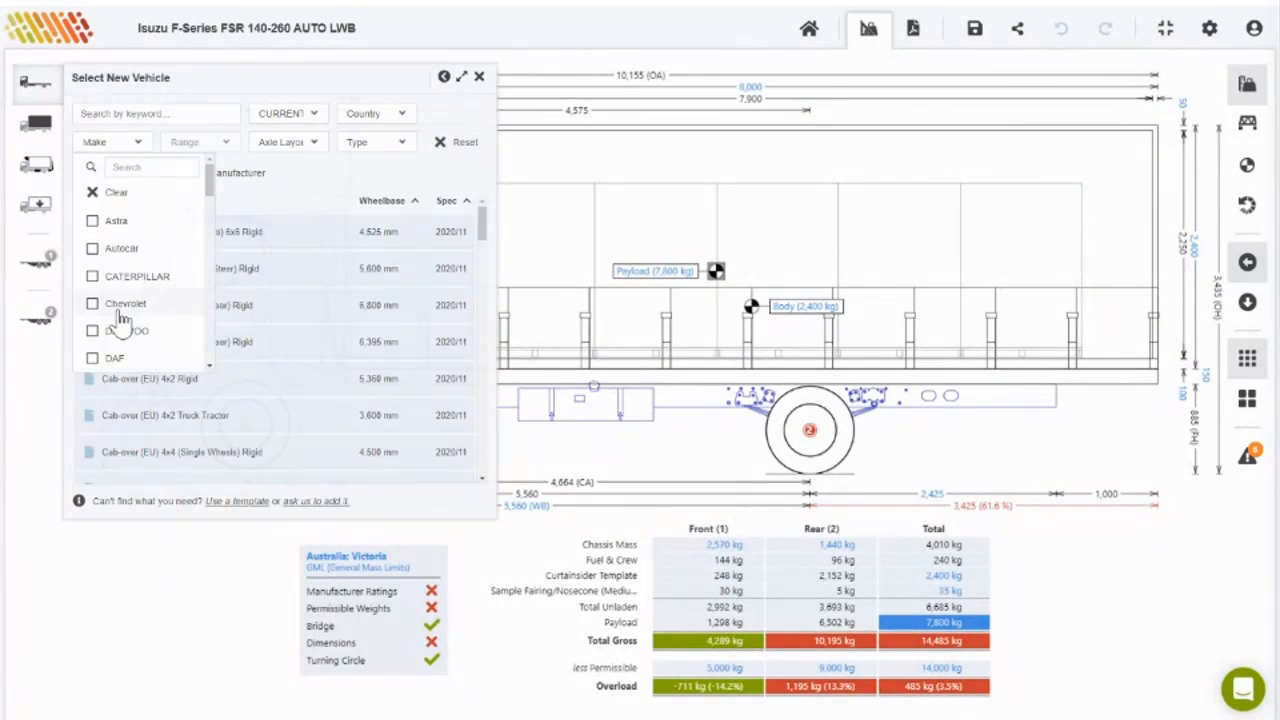
scroll(118, 318, "down", 2)
scroll(120, 318, "down", 2)
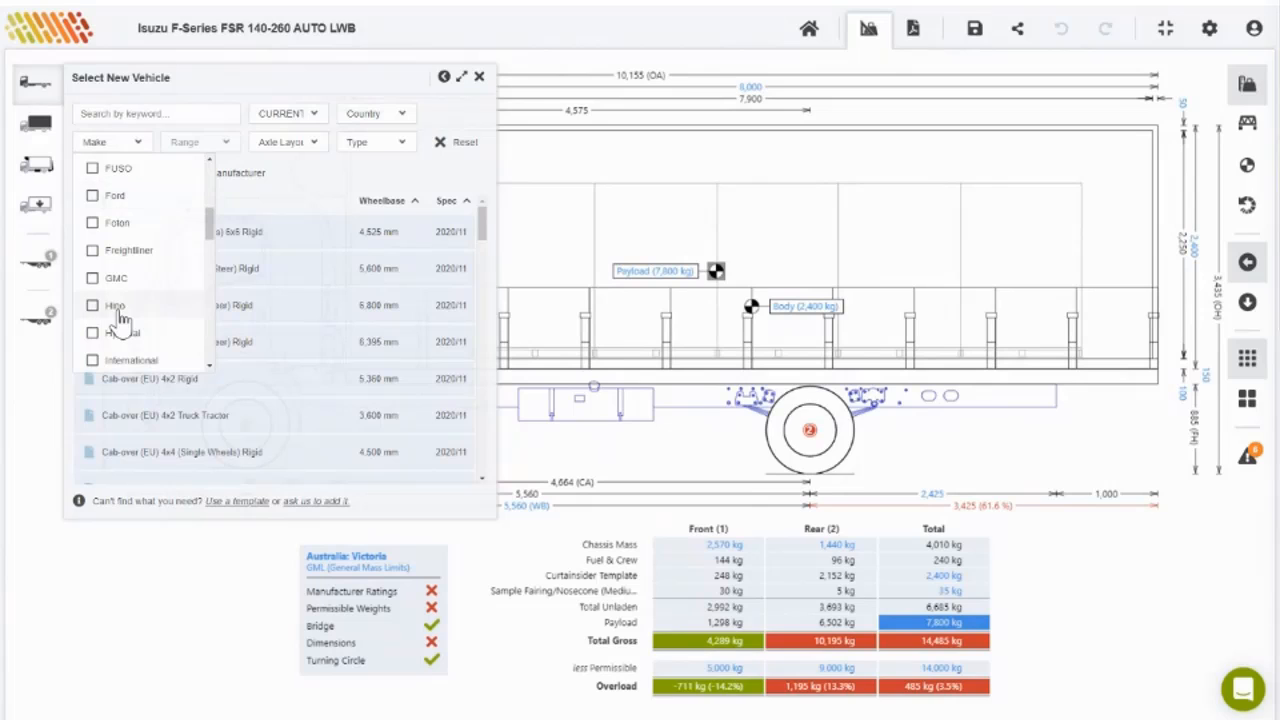
scroll(119, 318, "down", 2)
left_click(118, 321)
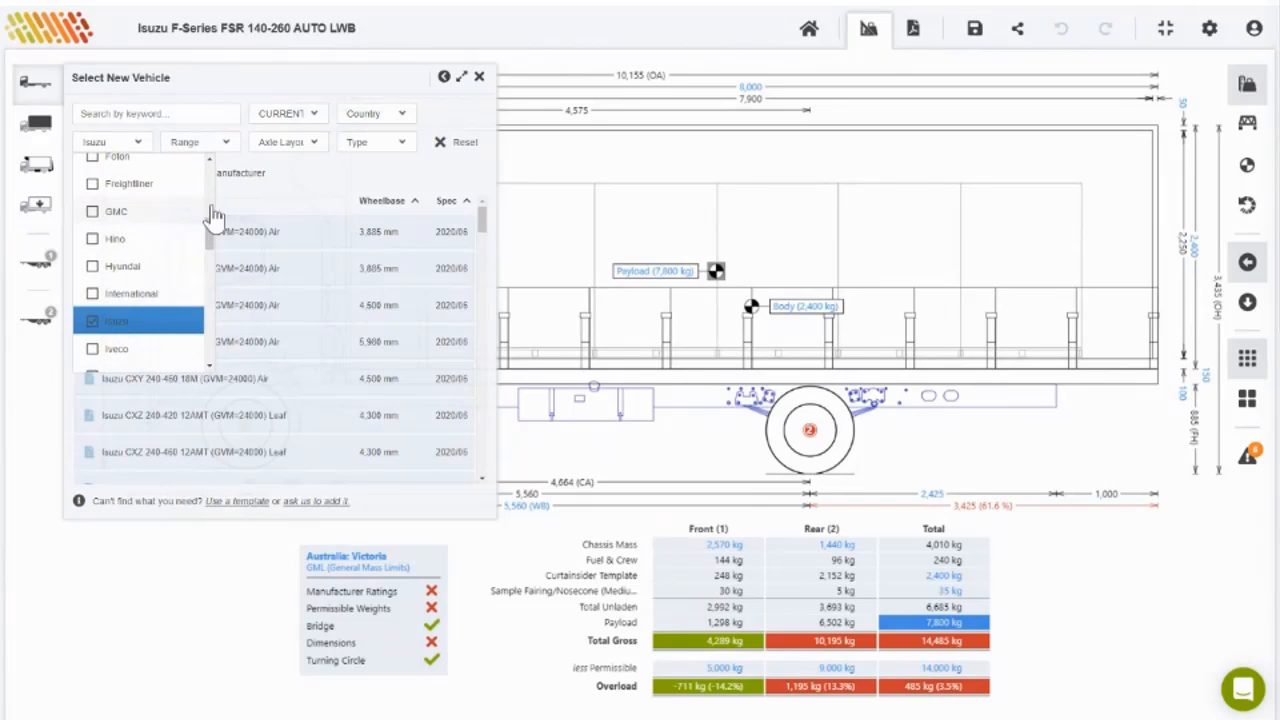
left_click(224, 143)
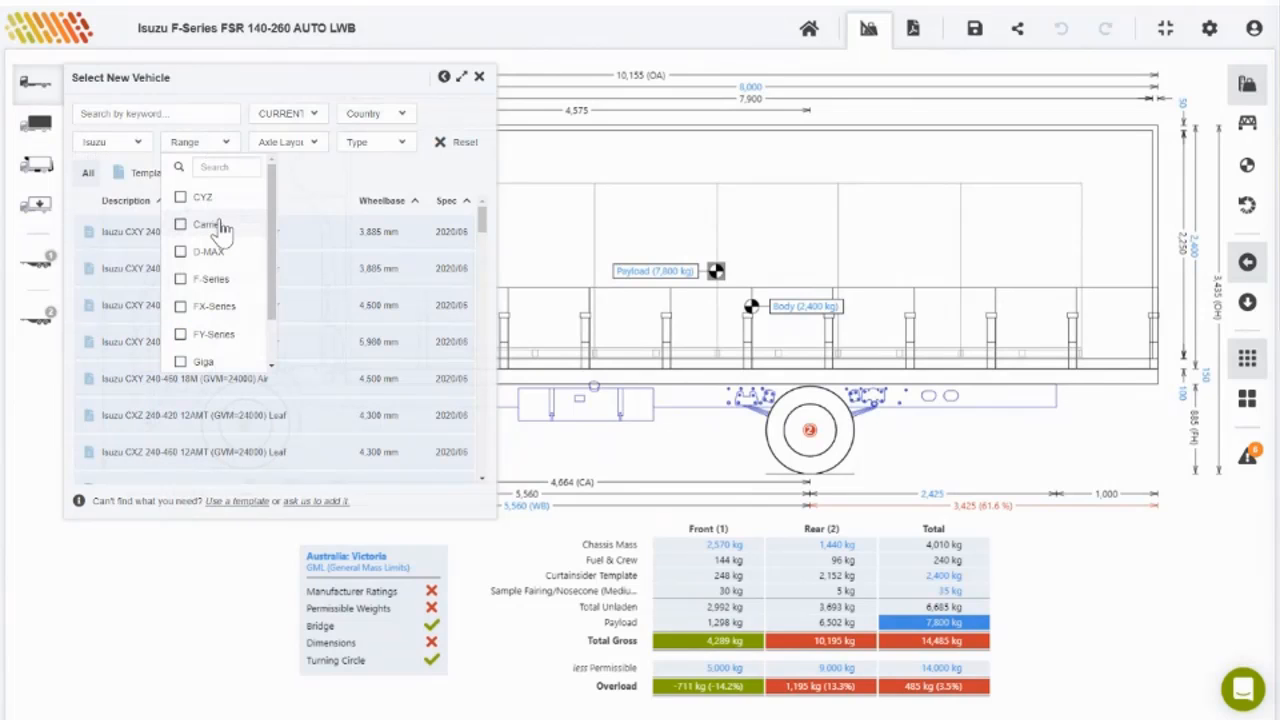
left_click(132, 150)
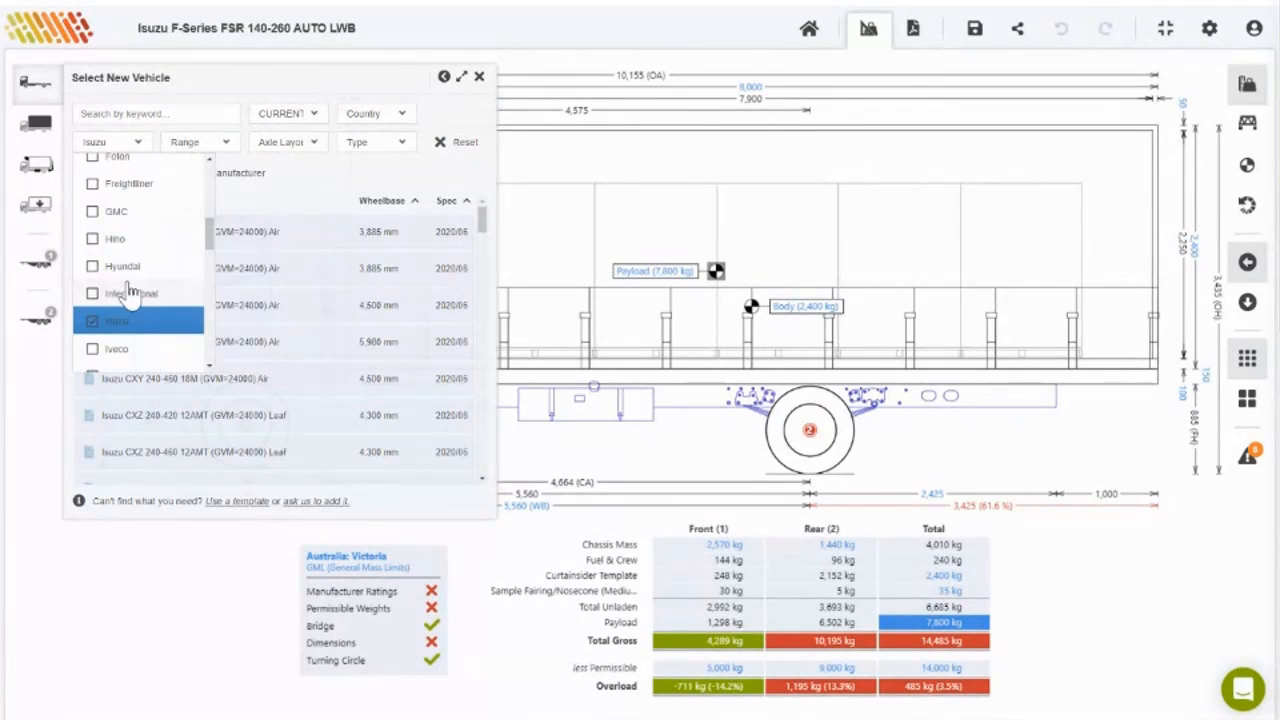
left_click(117, 348)
left_click(118, 321)
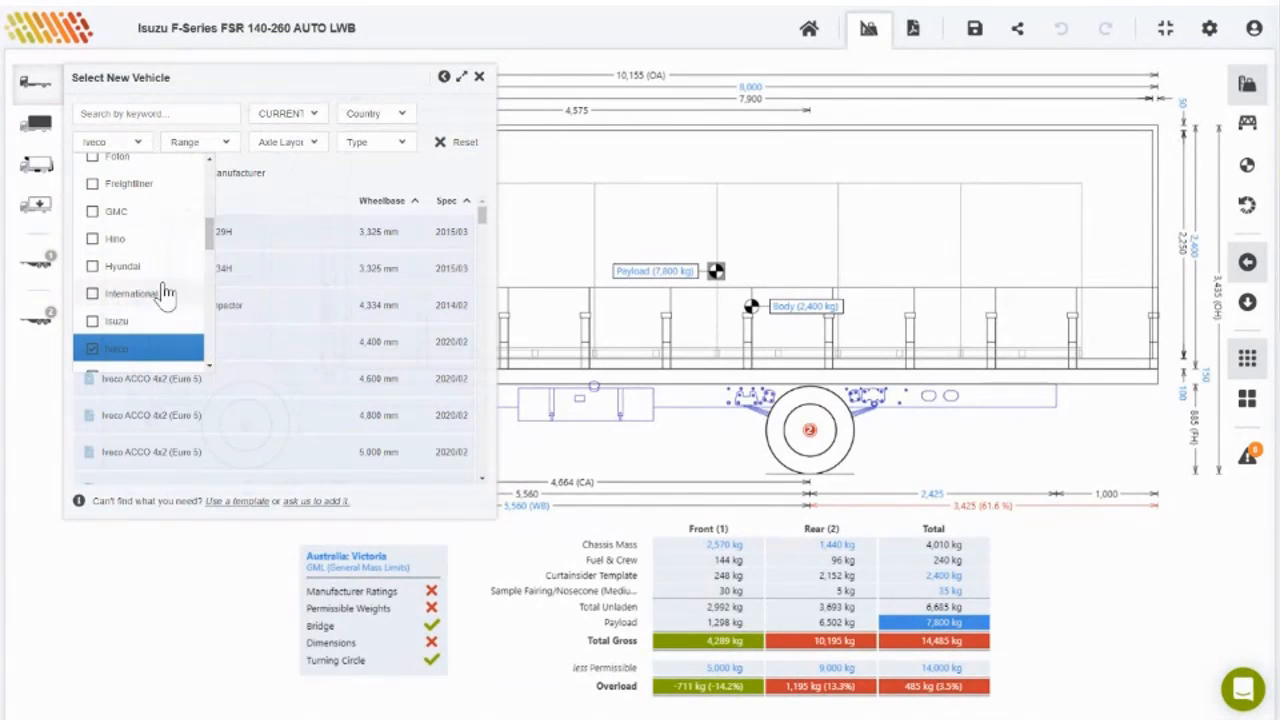
Step: Narrow to the EuroCargo range and pick the EEV MLC160 Day Cab, 5,670 mm wheelbase
left_click(202, 148)
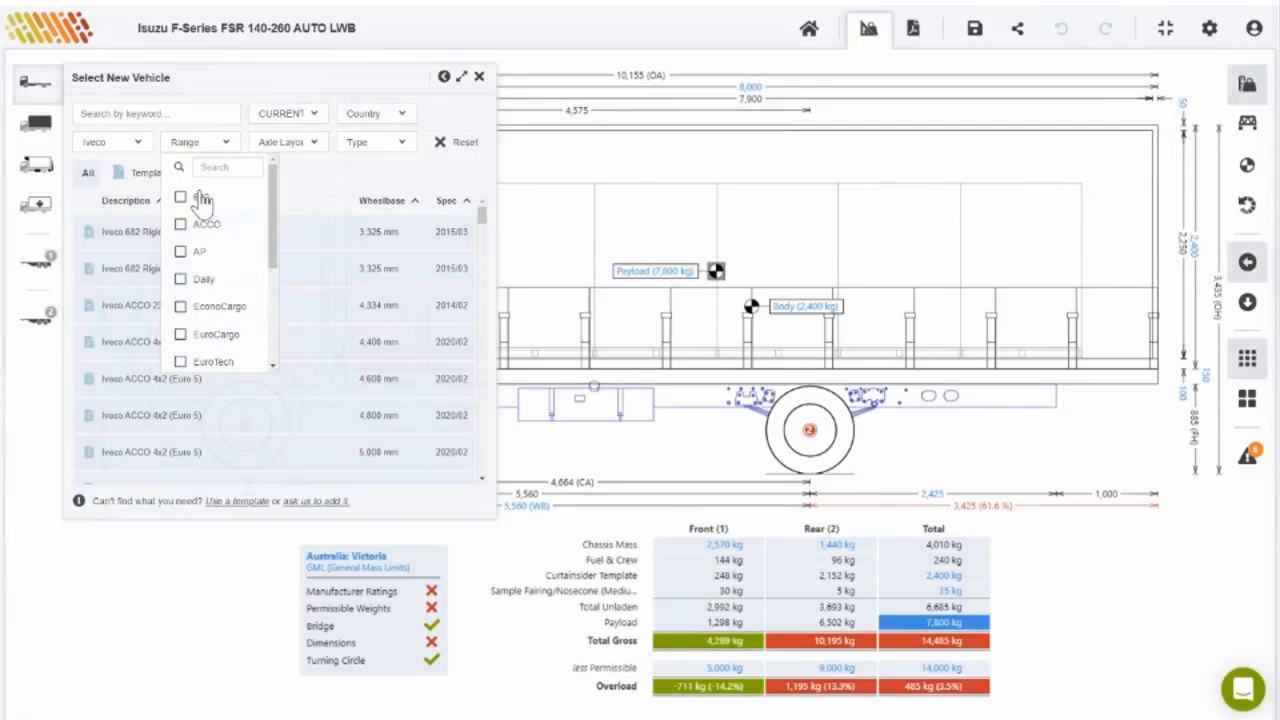
left_click(224, 334)
left_click(318, 180)
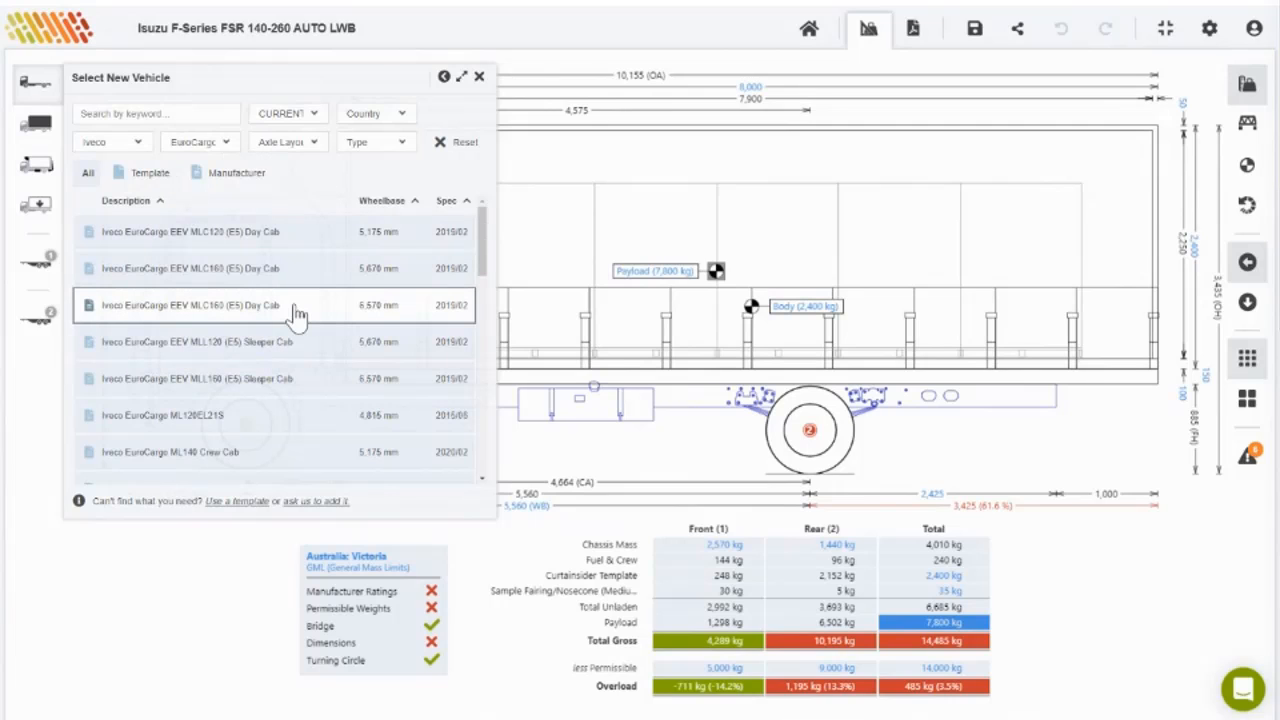
left_click(287, 276)
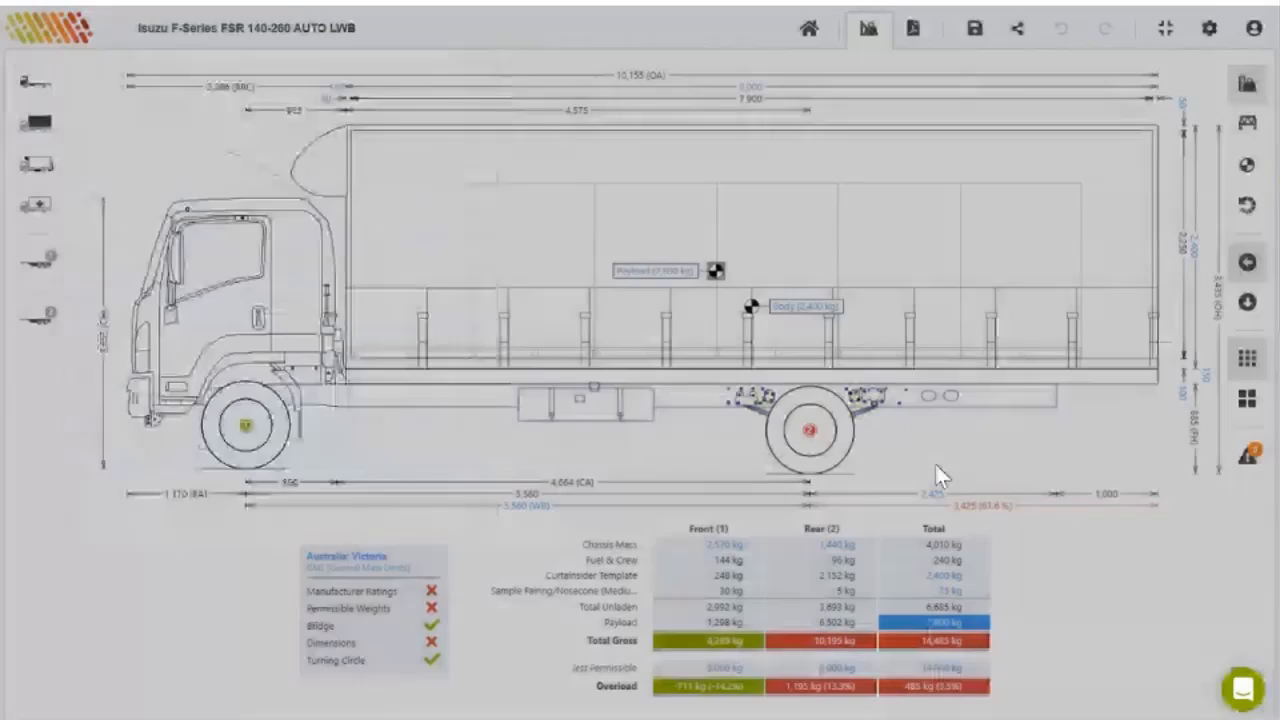
Step: Accept renaming the calculation to the Iveco model and nudge the curtainsider body rearward
left_click(734, 394)
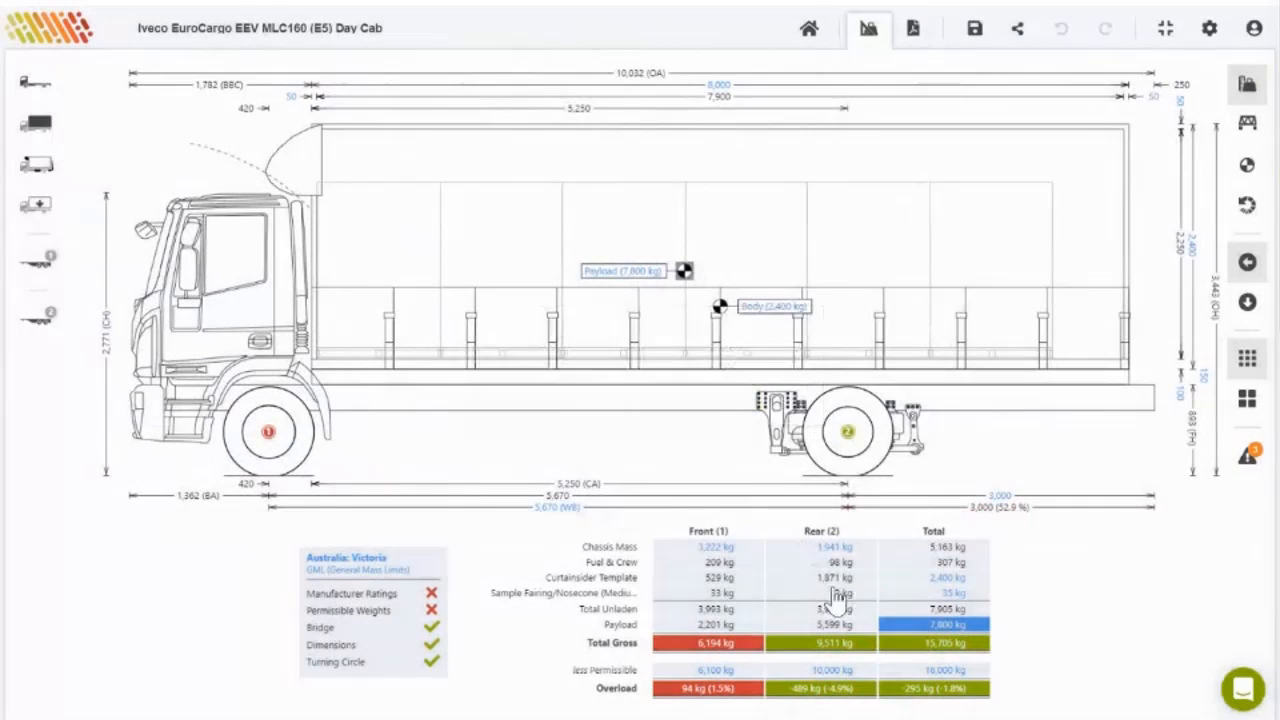
left_click(343, 145)
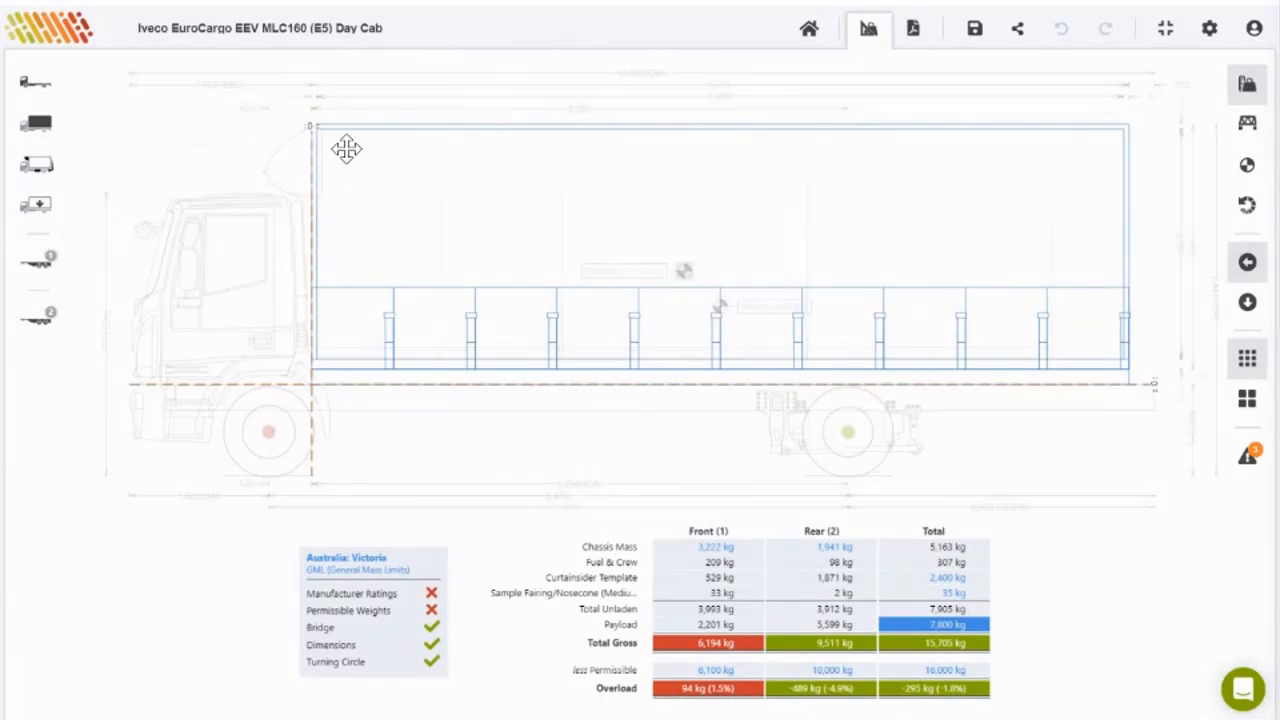
left_click_drag(346, 148, 357, 149)
left_click(1040, 535)
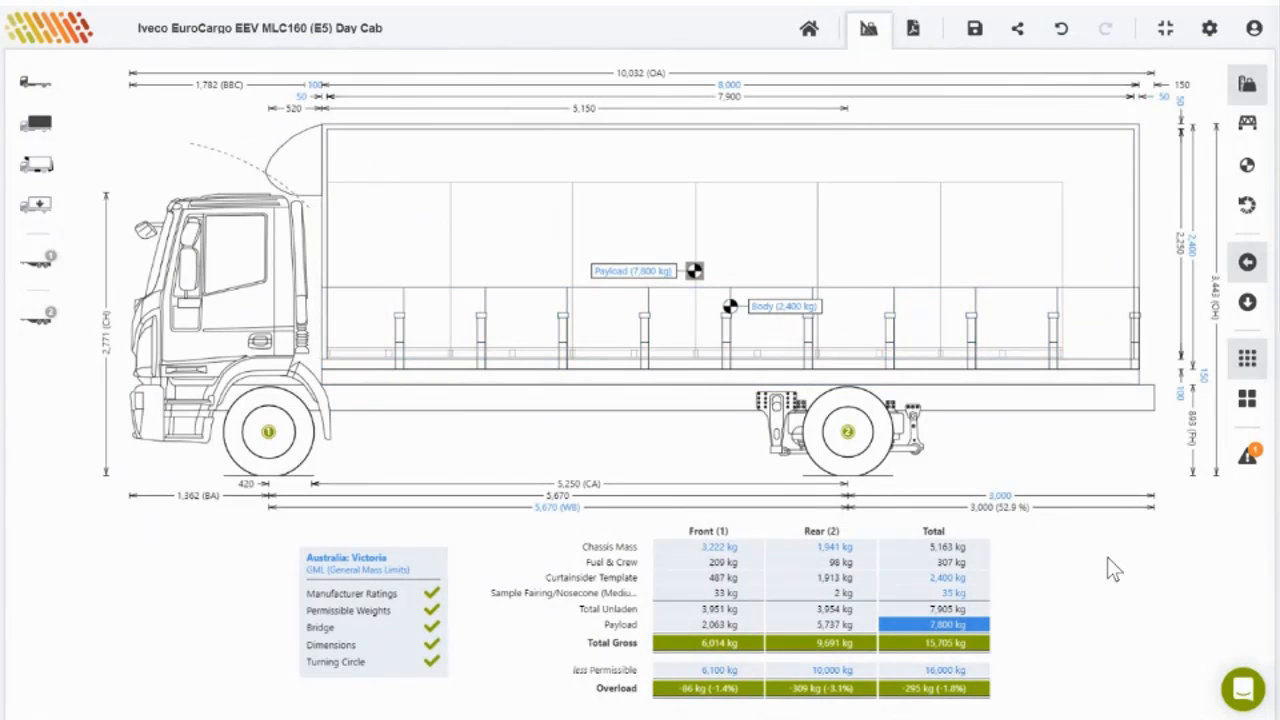
Step: Align the chassis end to the curtainsider body's rear, then exit fullscreen
double_click(1110, 352)
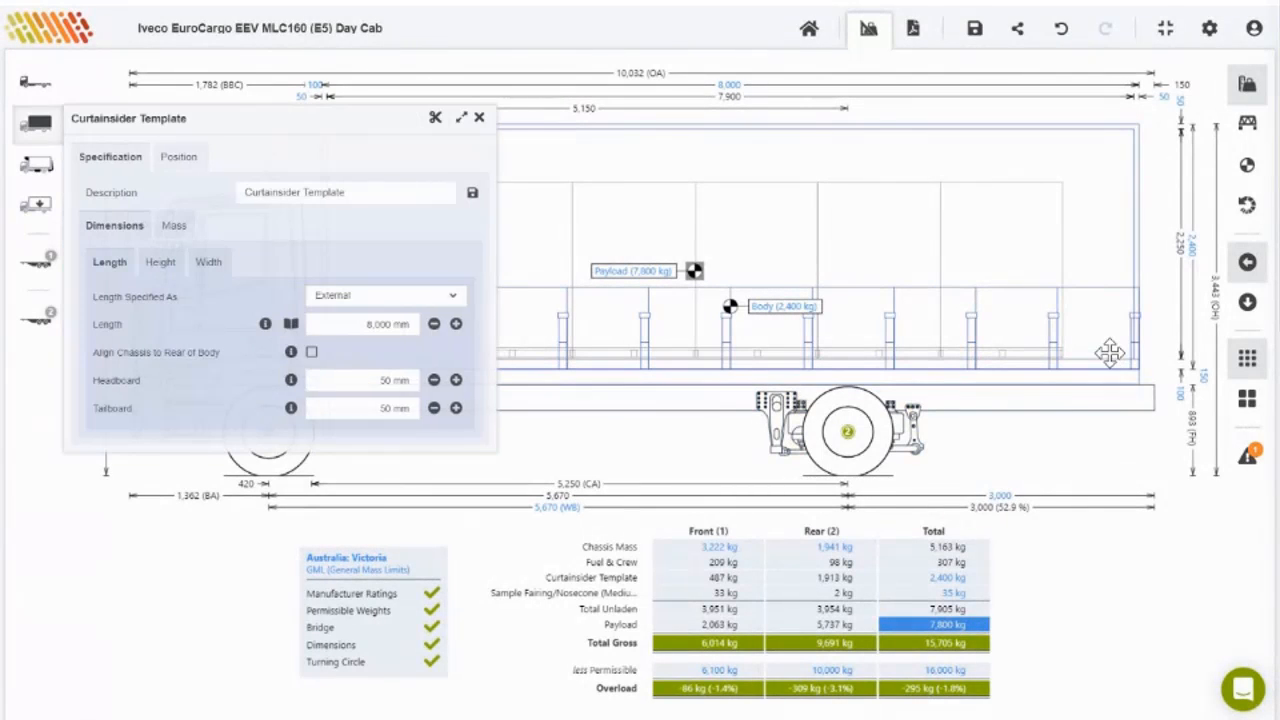
left_click(312, 355)
left_click(1107, 593)
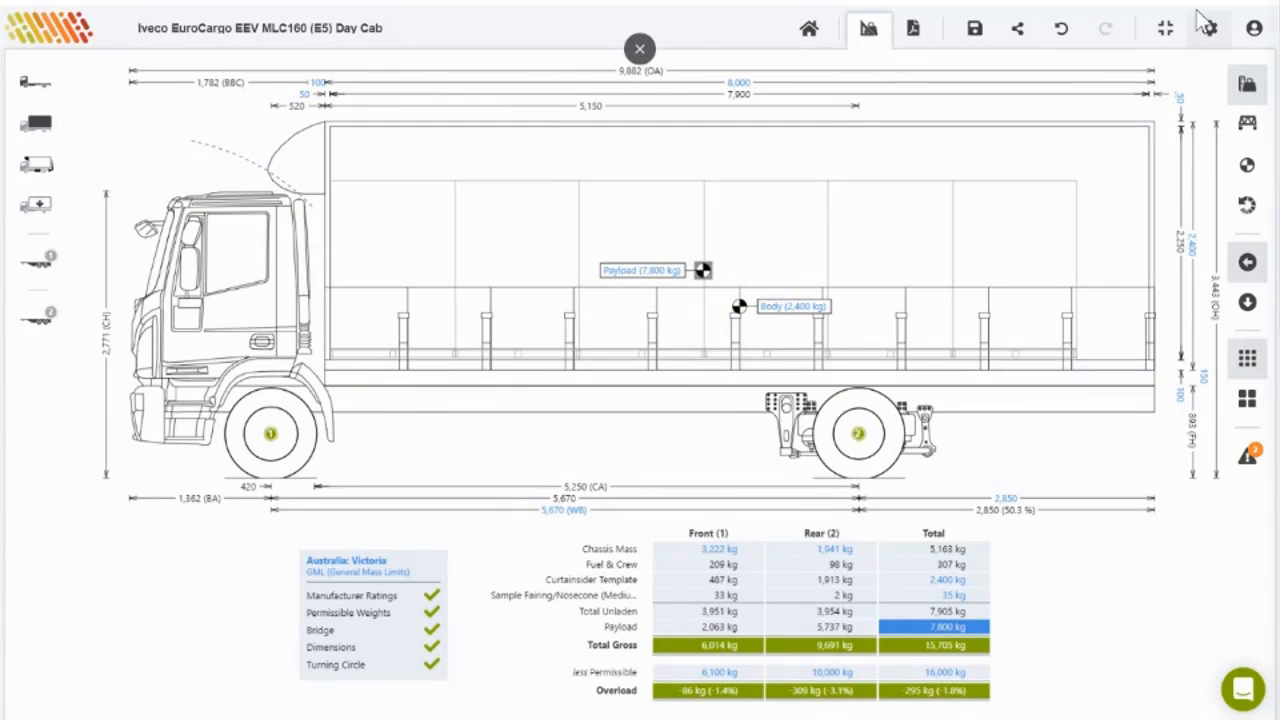
left_click(1165, 28)
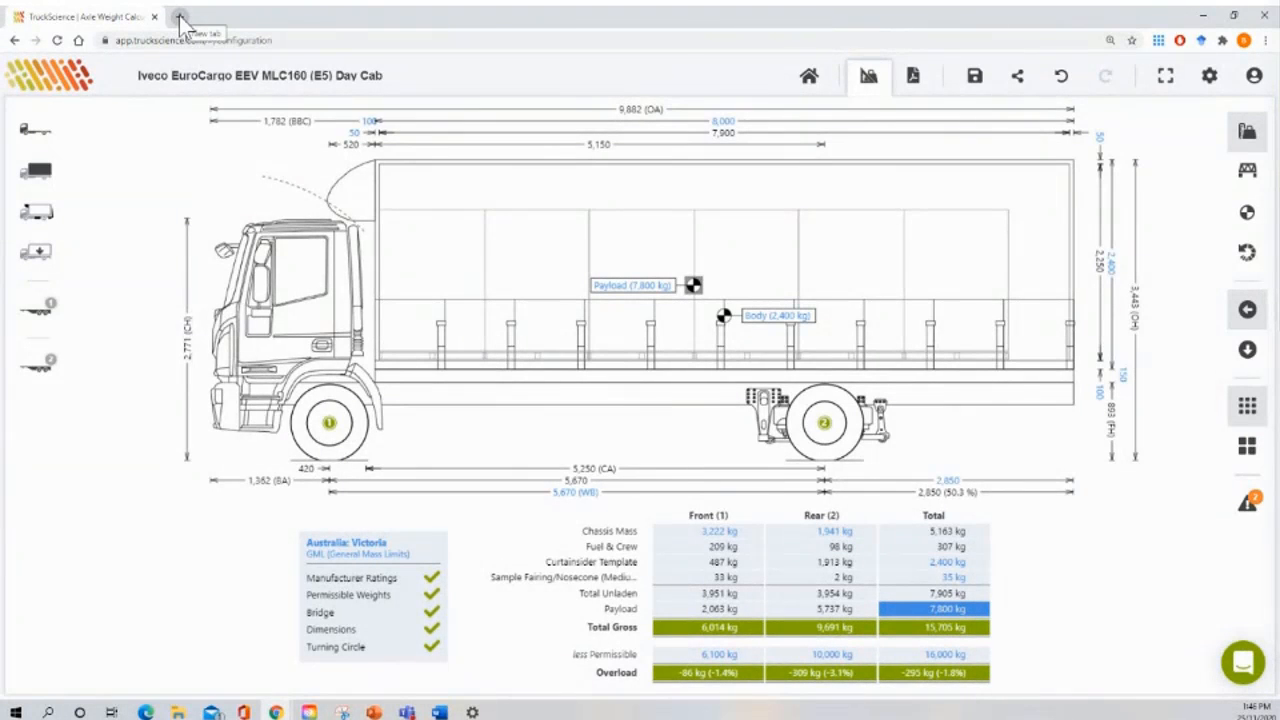
Step: In a new tab, start a TruckScience calculation with the Isuzu F-Series 4X2 FVD 165-300 AUTO
left_click(180, 17)
left_click(432, 61)
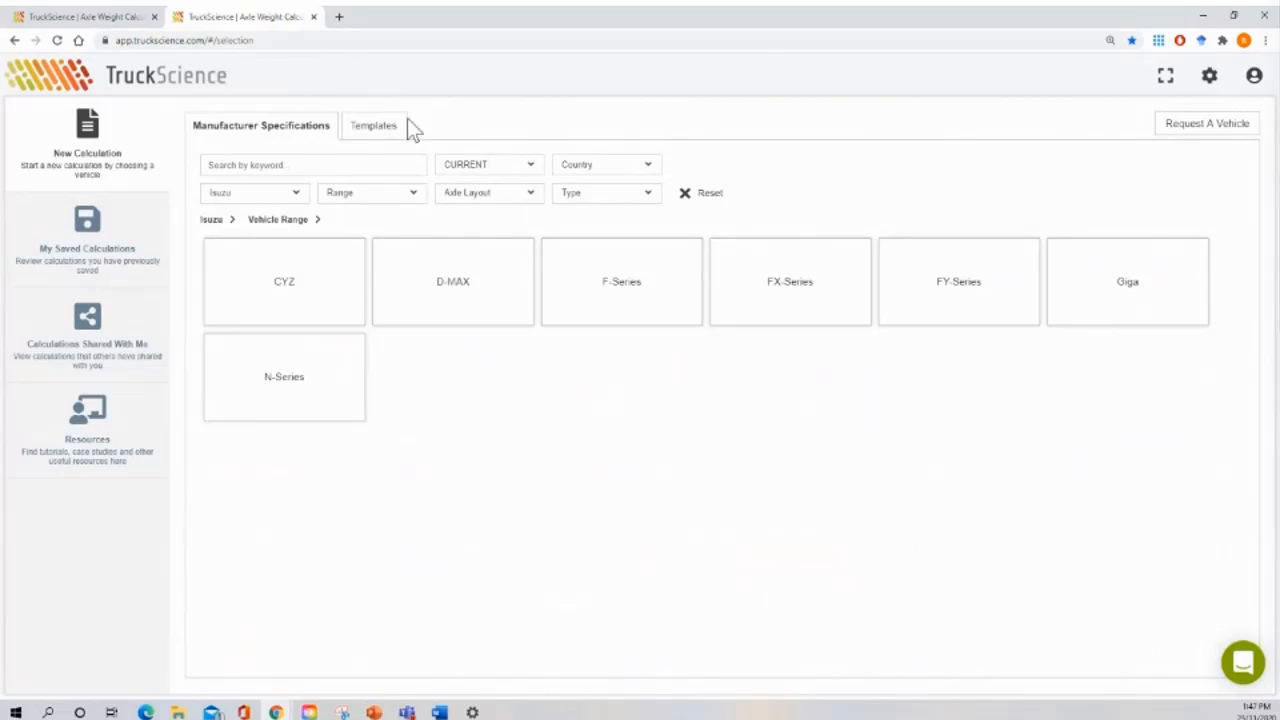
left_click(630, 278)
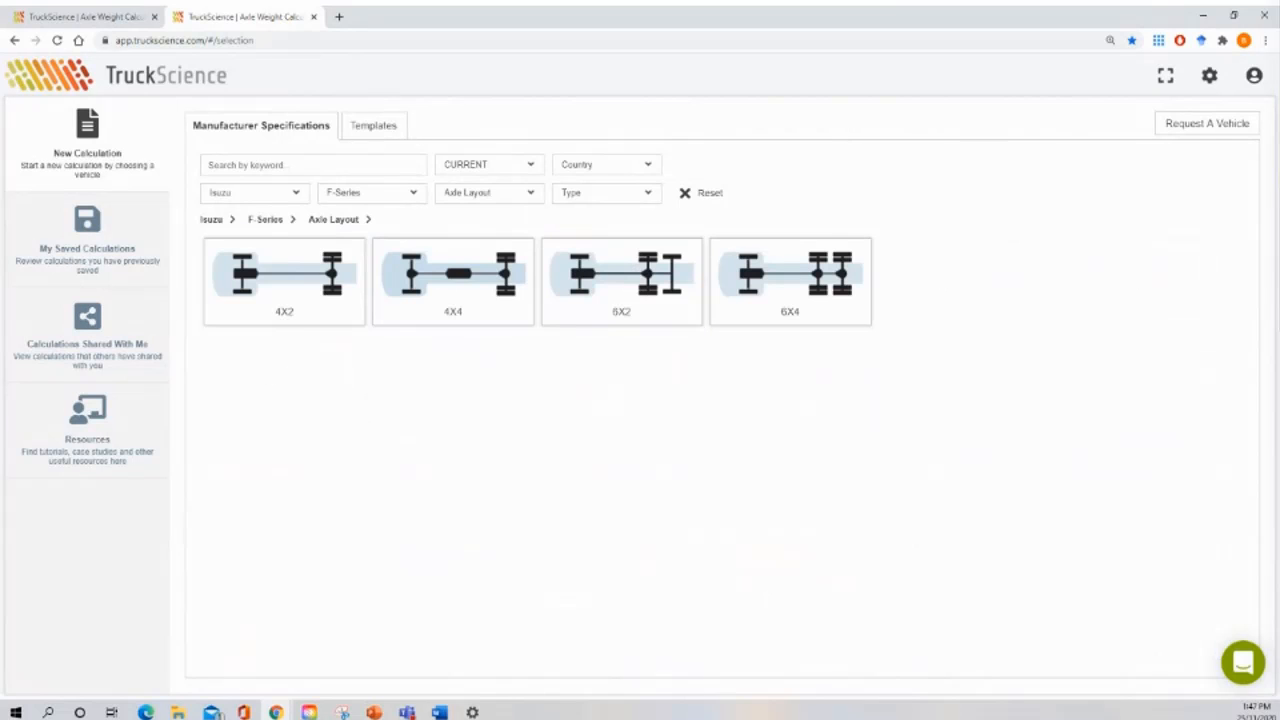
left_click(110, 17)
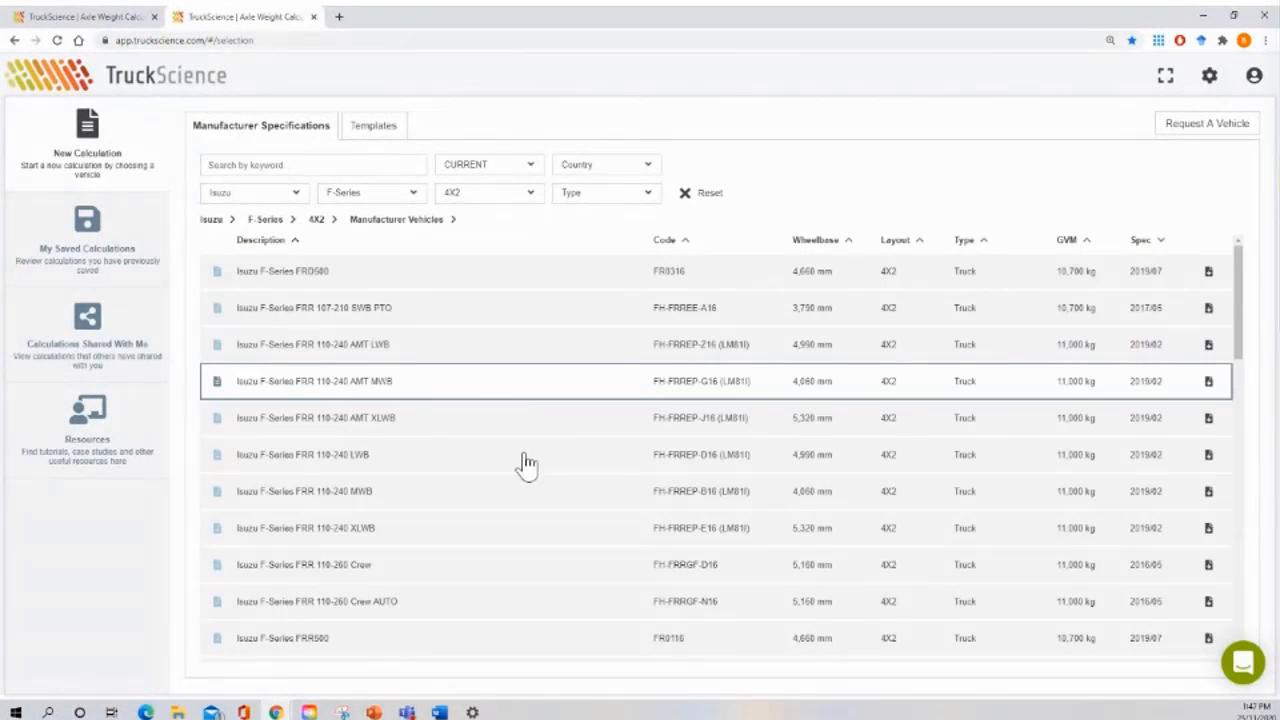
scroll(695, 618, "down", 3)
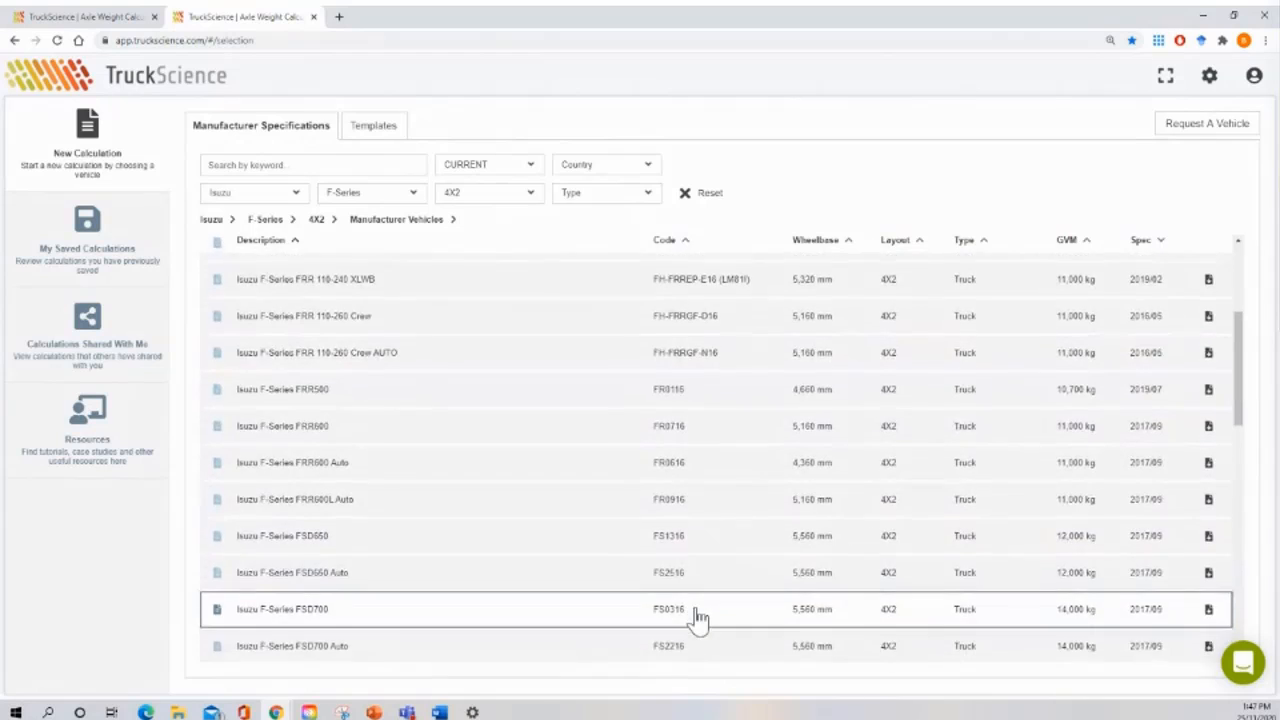
scroll(698, 620, "down", 5)
scroll(698, 620, "down", 5)
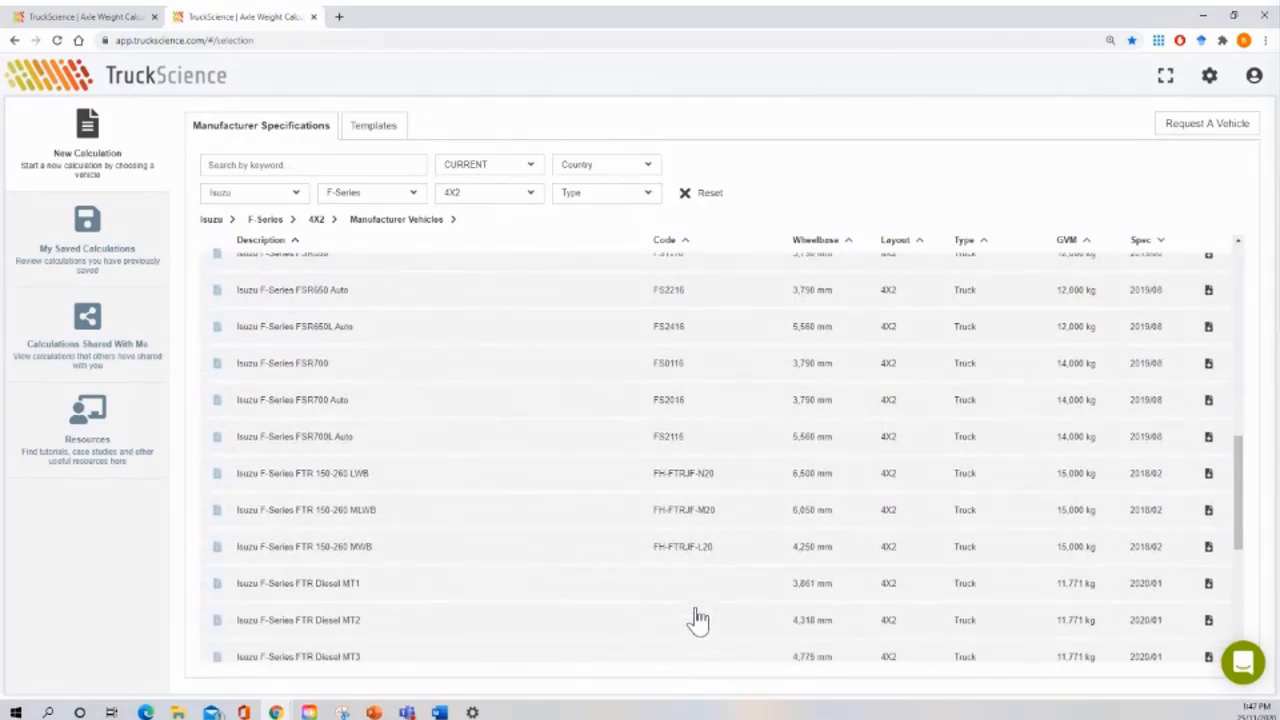
scroll(698, 618, "down", 2)
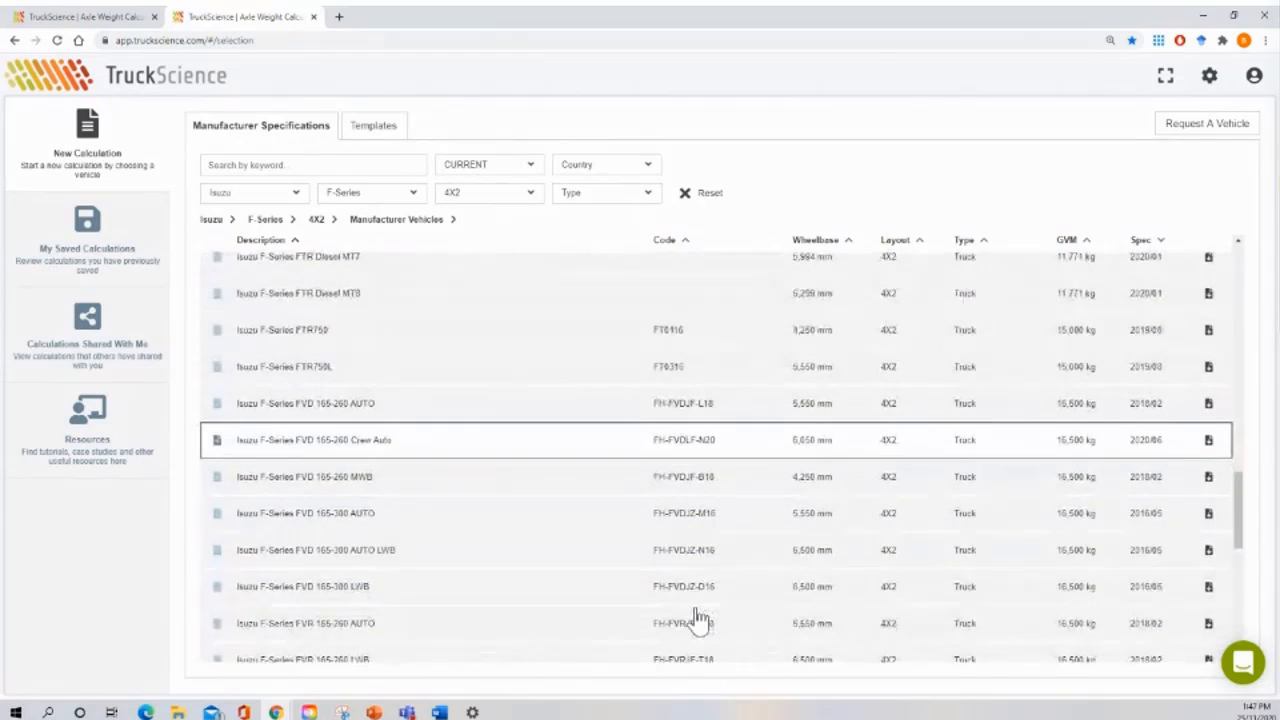
left_click(443, 513)
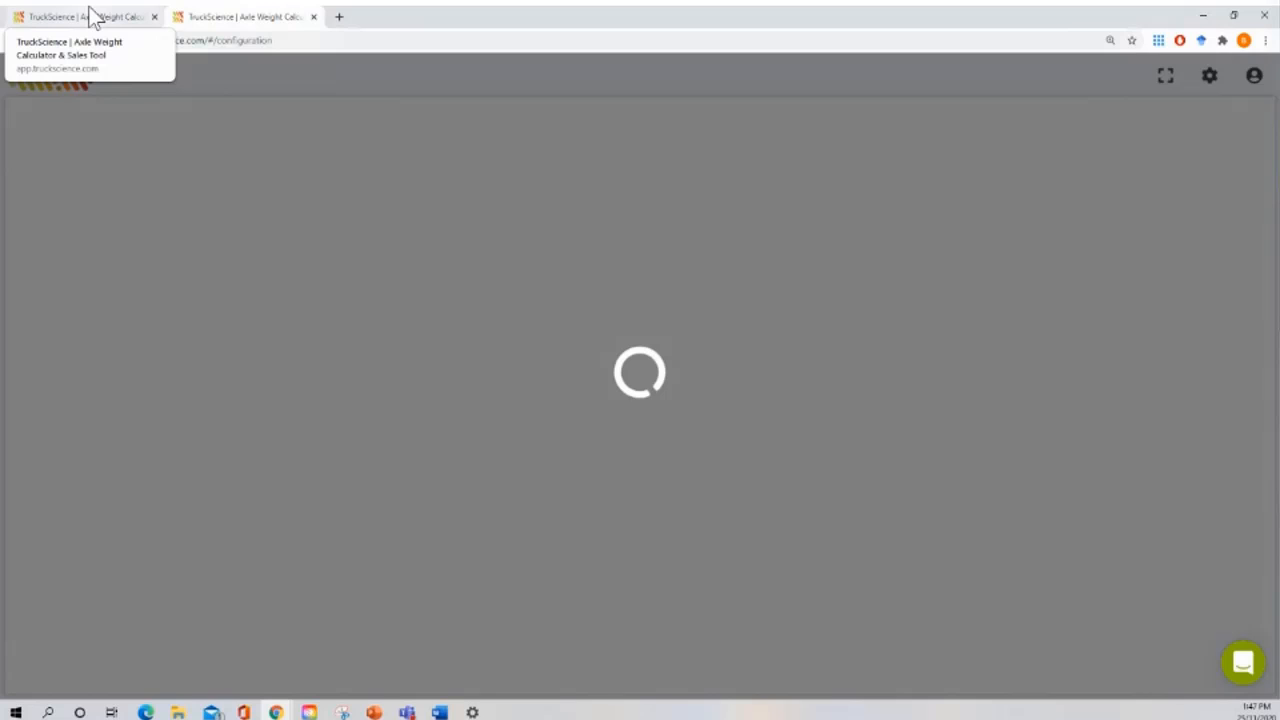
Step: Close the extra browser tabs so only the original TruckScience calculation remains
left_click(339, 16)
left_click(499, 16)
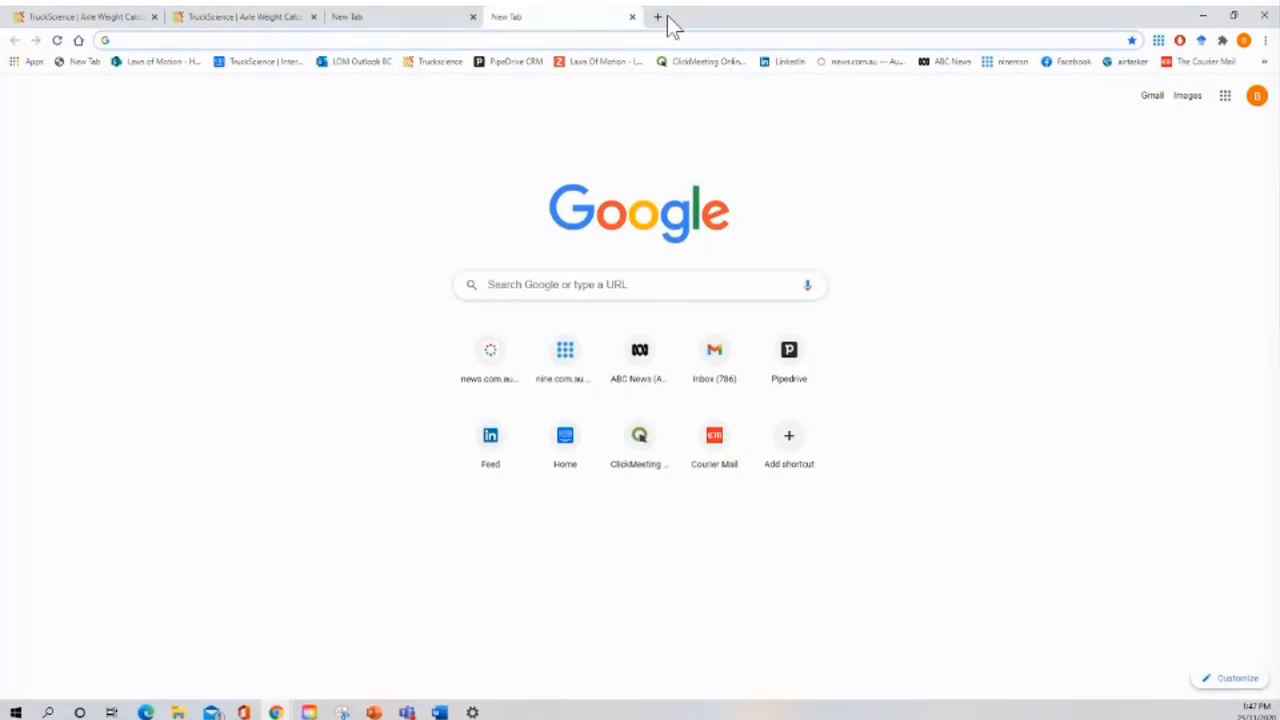
left_click(659, 17)
left_click(47, 19)
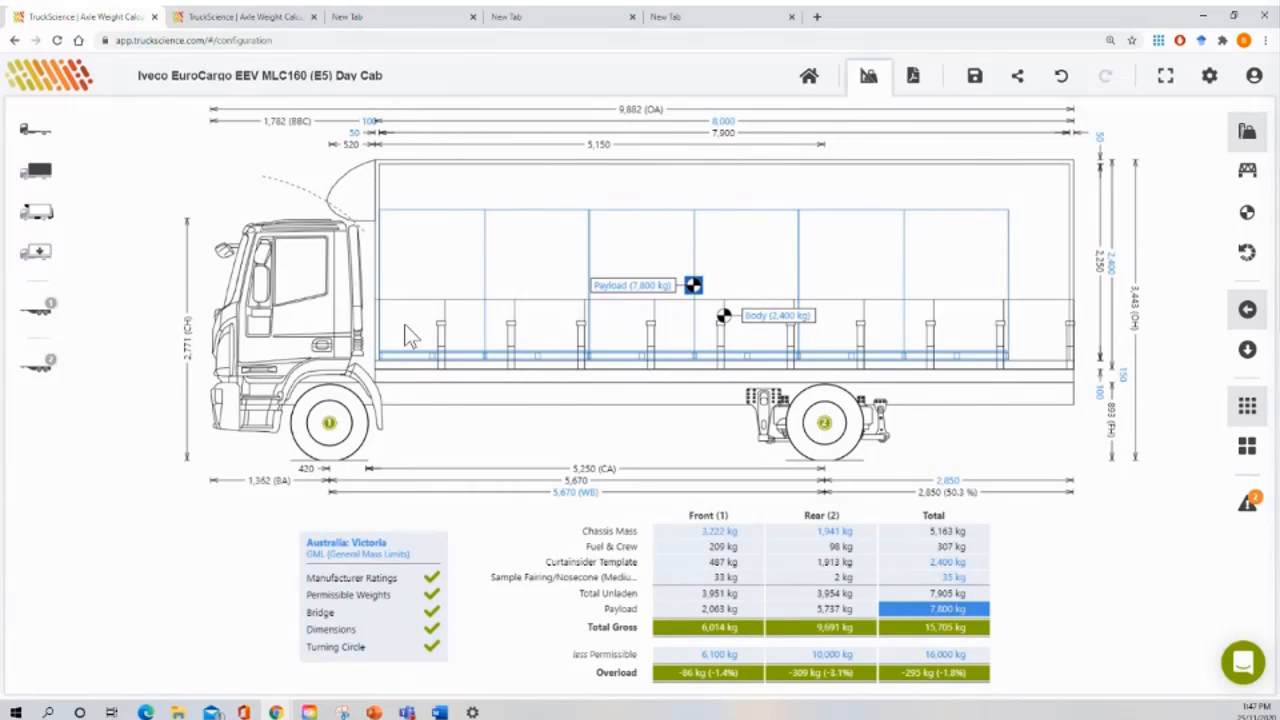
left_click(791, 17)
left_click(631, 17)
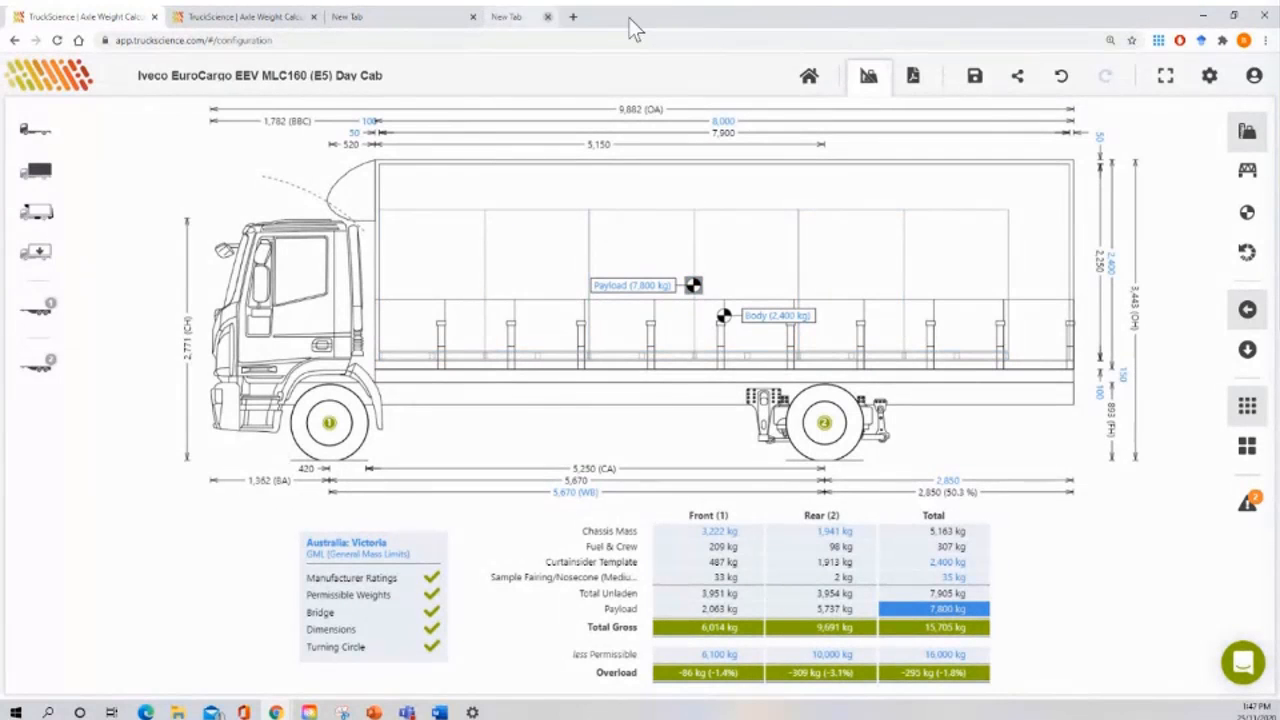
left_click(473, 17)
left_click(313, 17)
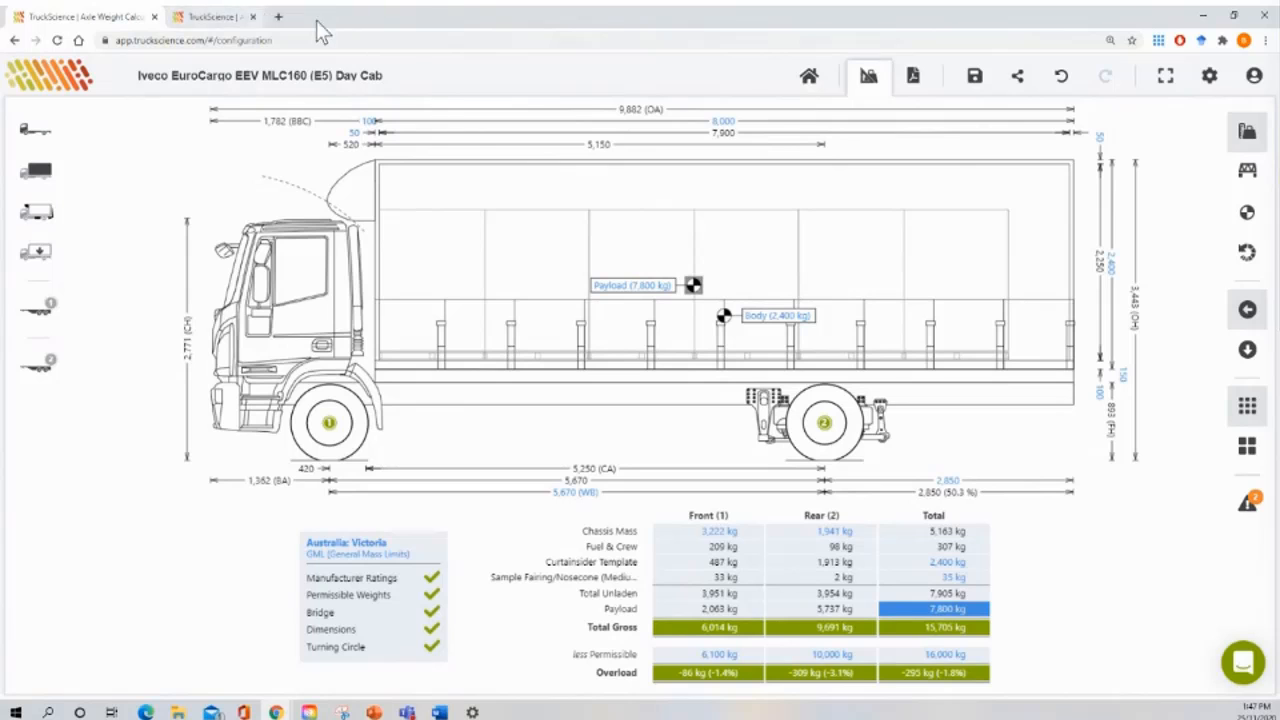
Step: Show the weight calculator full screen and select the payload and body on the diagram
left_click(1165, 77)
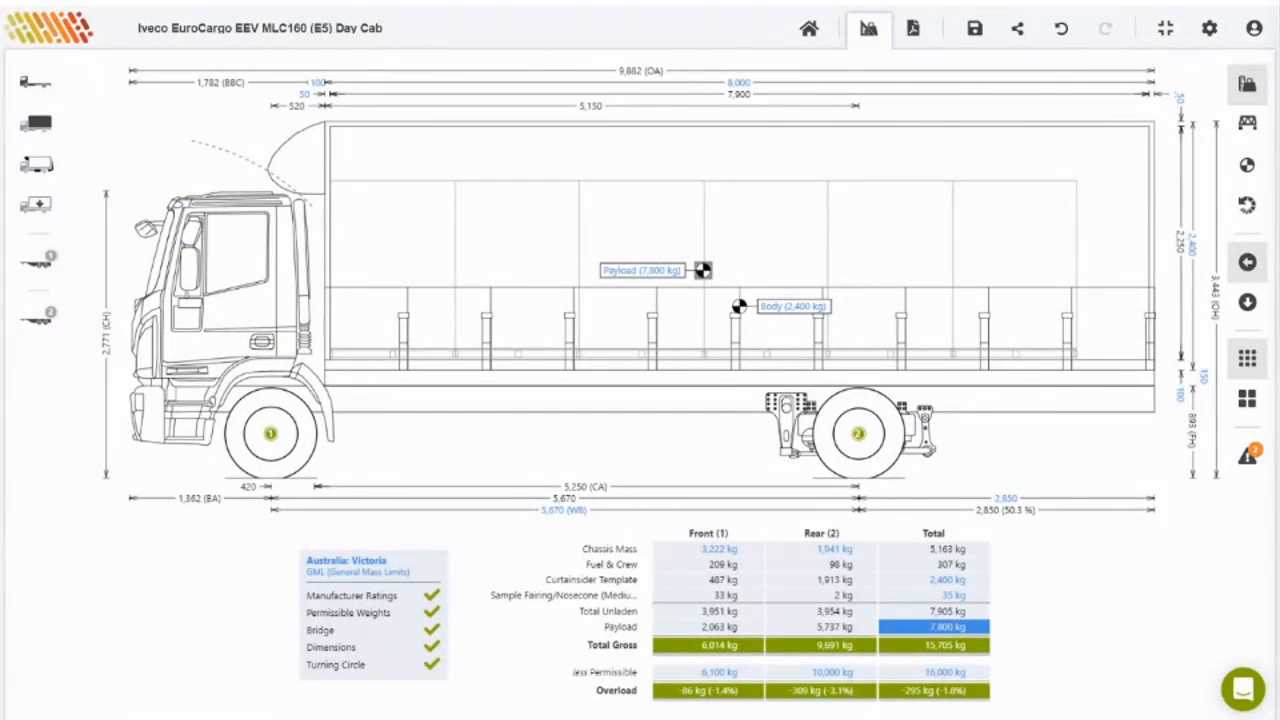
left_click(947, 293)
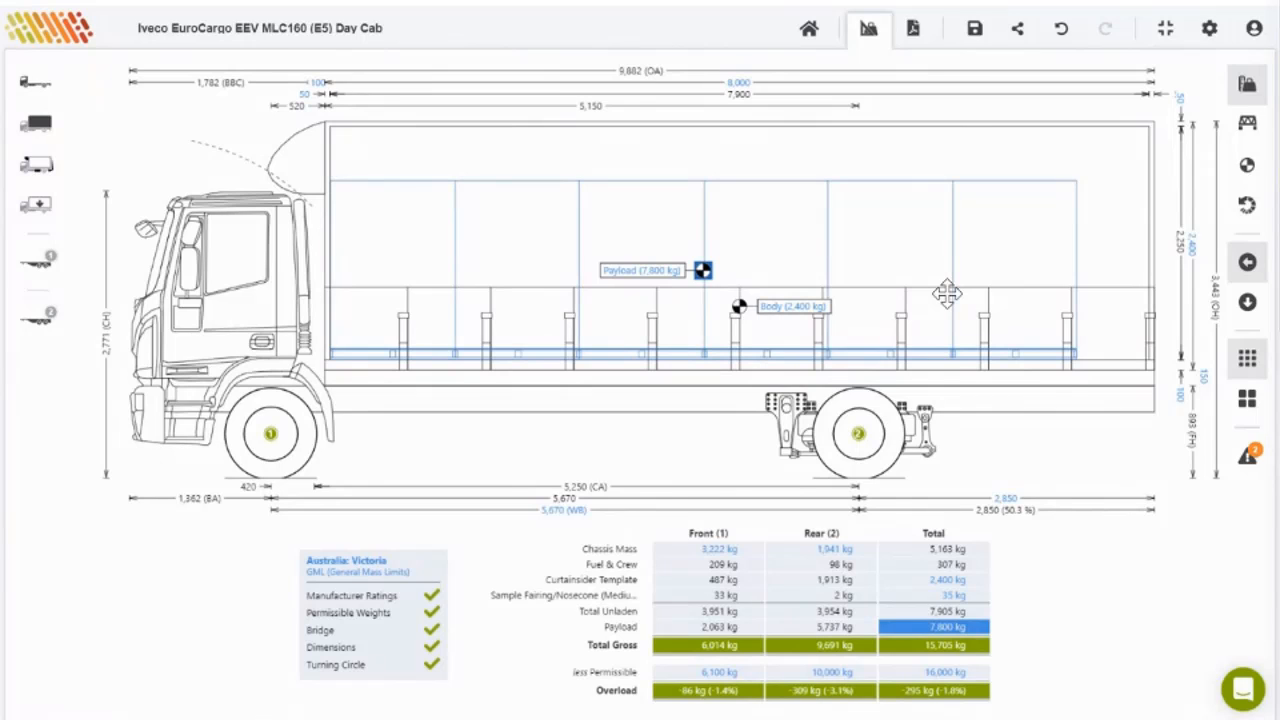
left_click(941, 178)
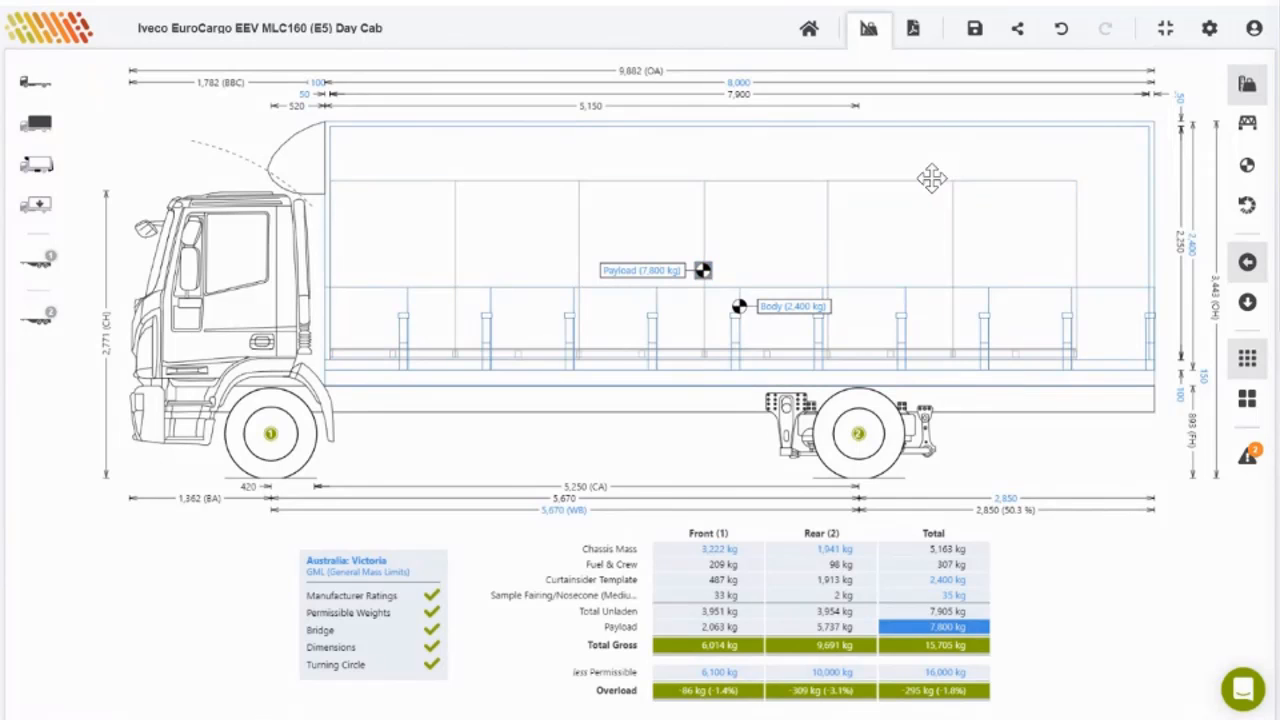
Step: Open the report, enter 'Customer' as name, a phone number, and note 'Please note: xxxx'
left_click(913, 28)
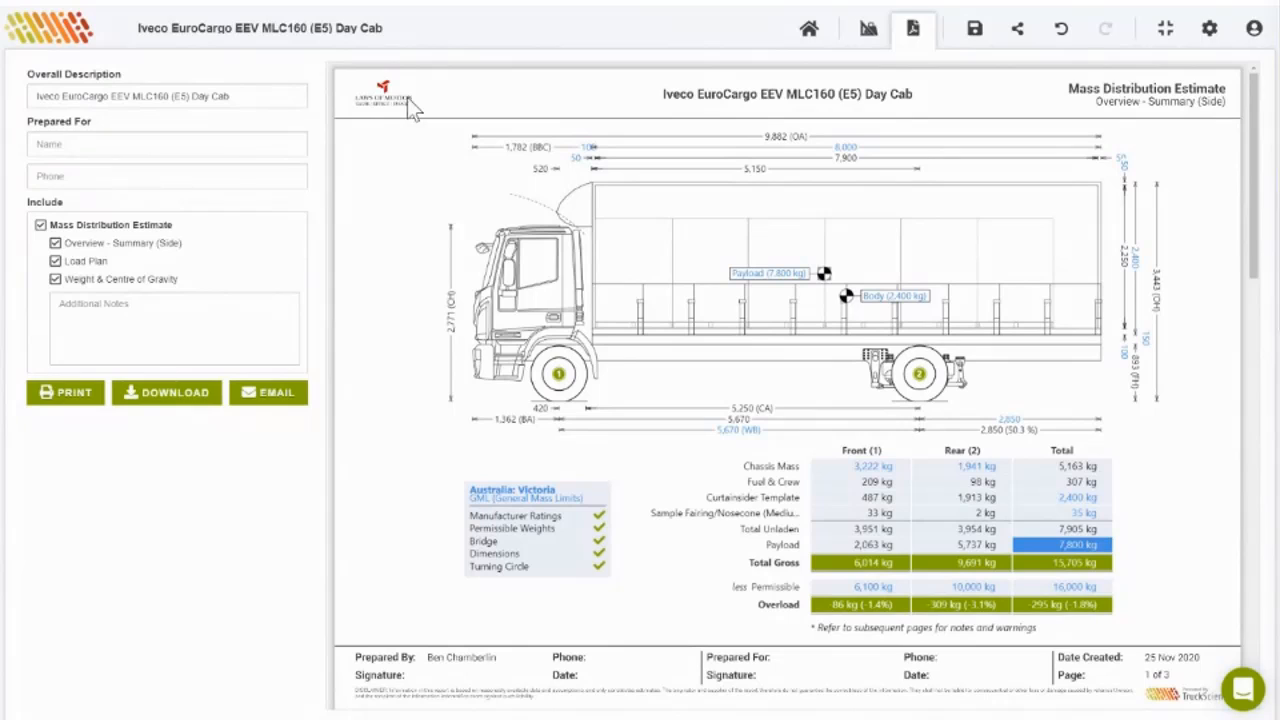
left_click(108, 142)
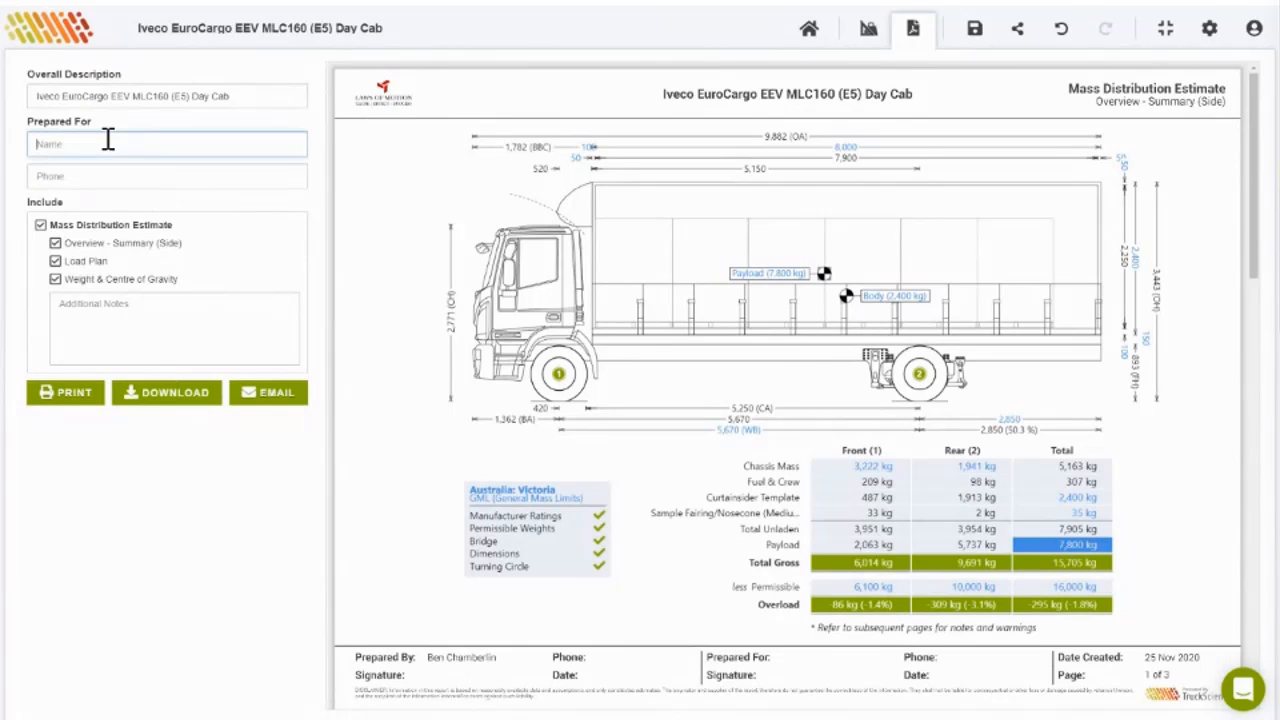
type("Customer")
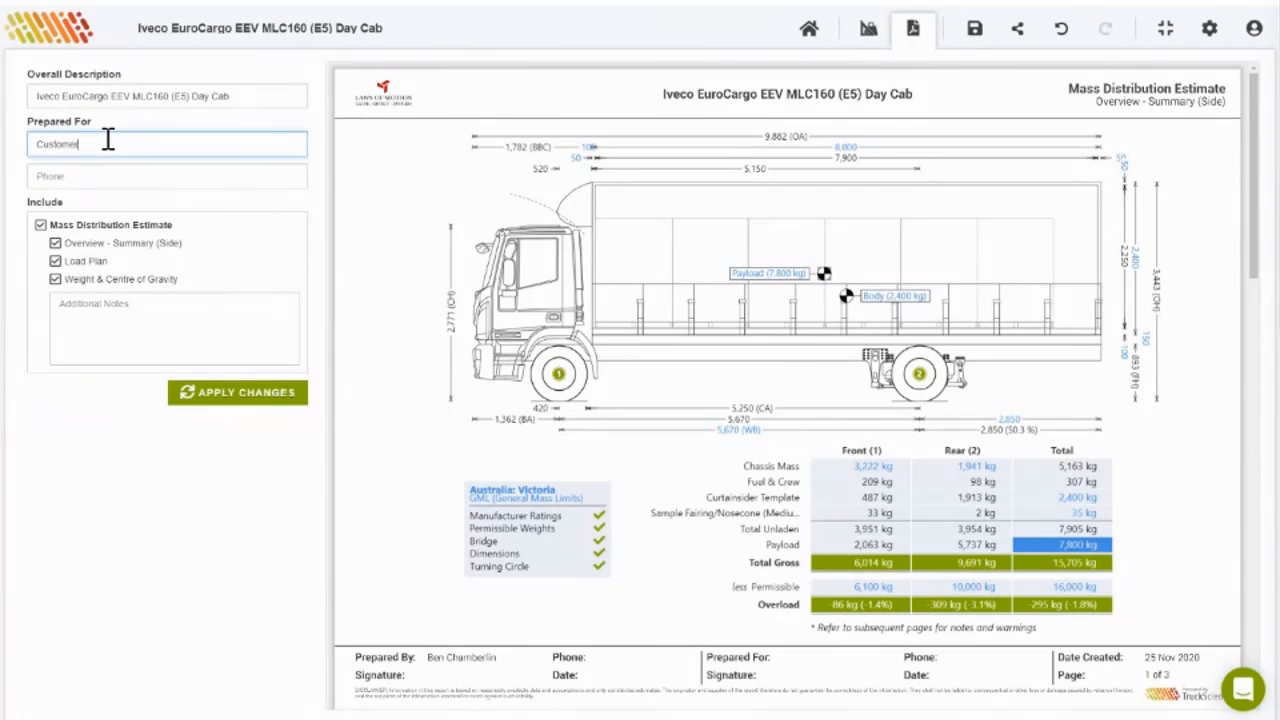
left_click(120, 180)
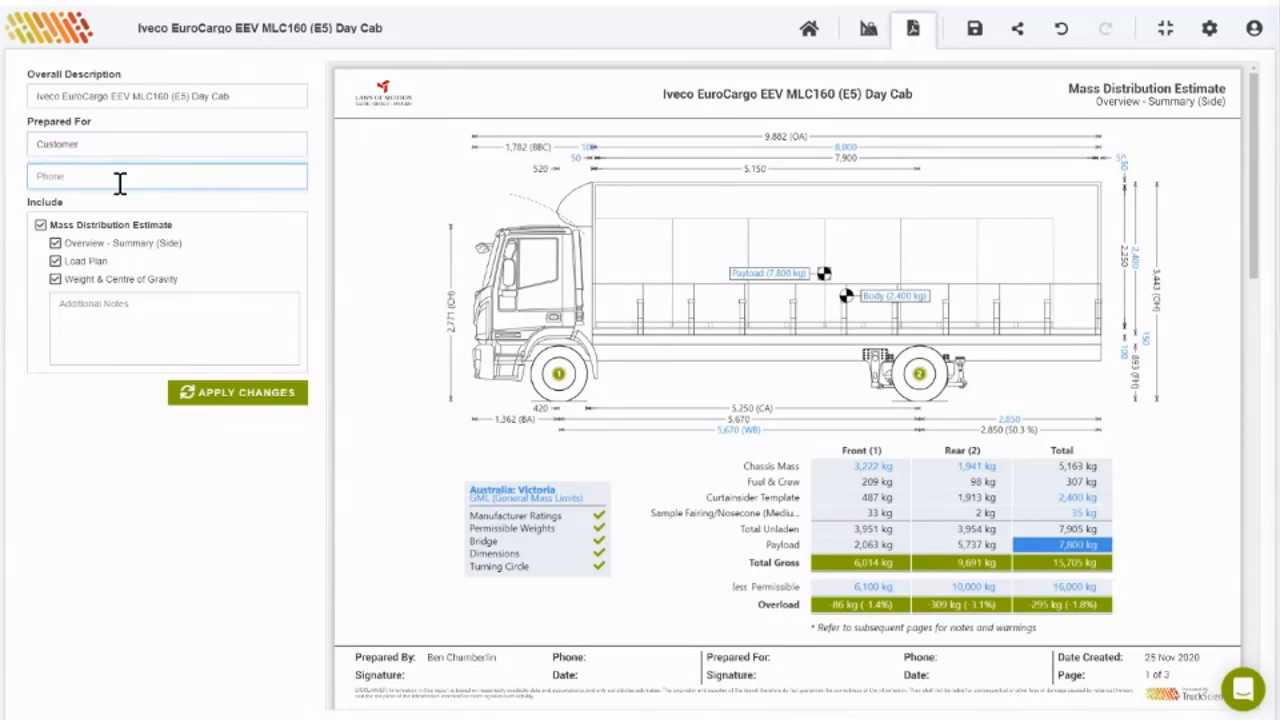
type("+61 444444444")
left_click(136, 309)
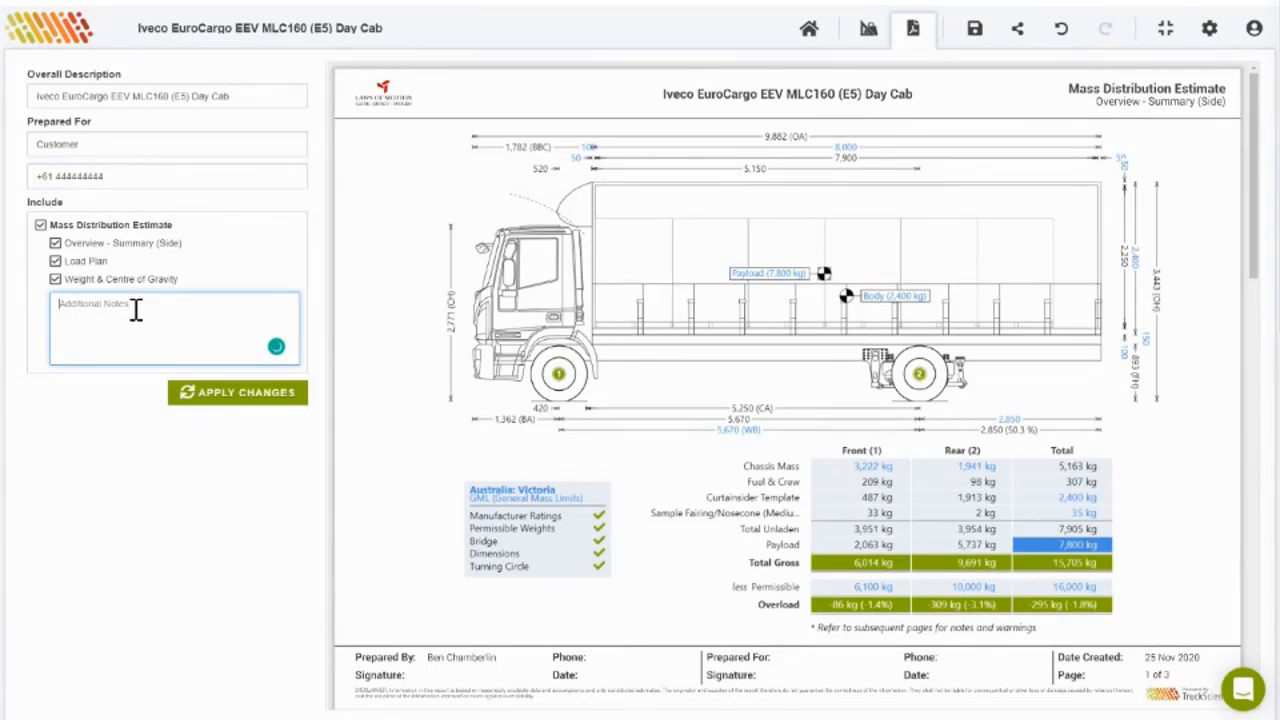
type("Please note: xxxx")
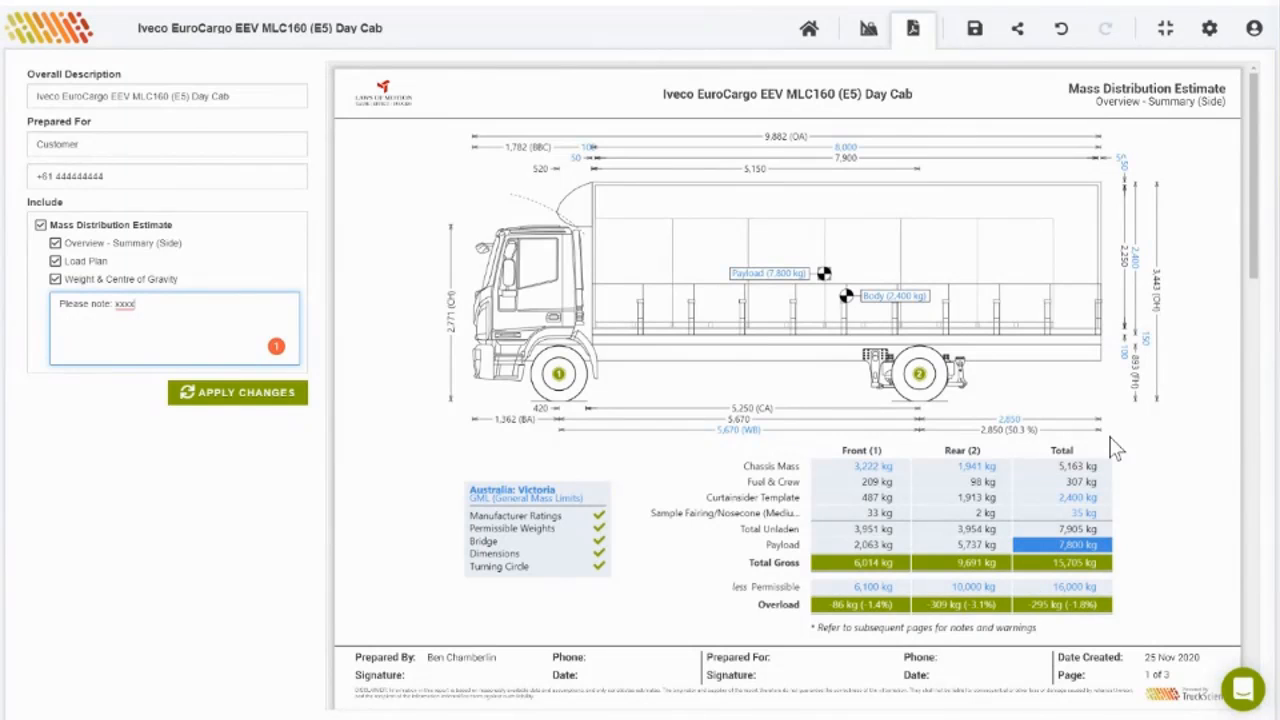
scroll(1116, 448, "down", 4)
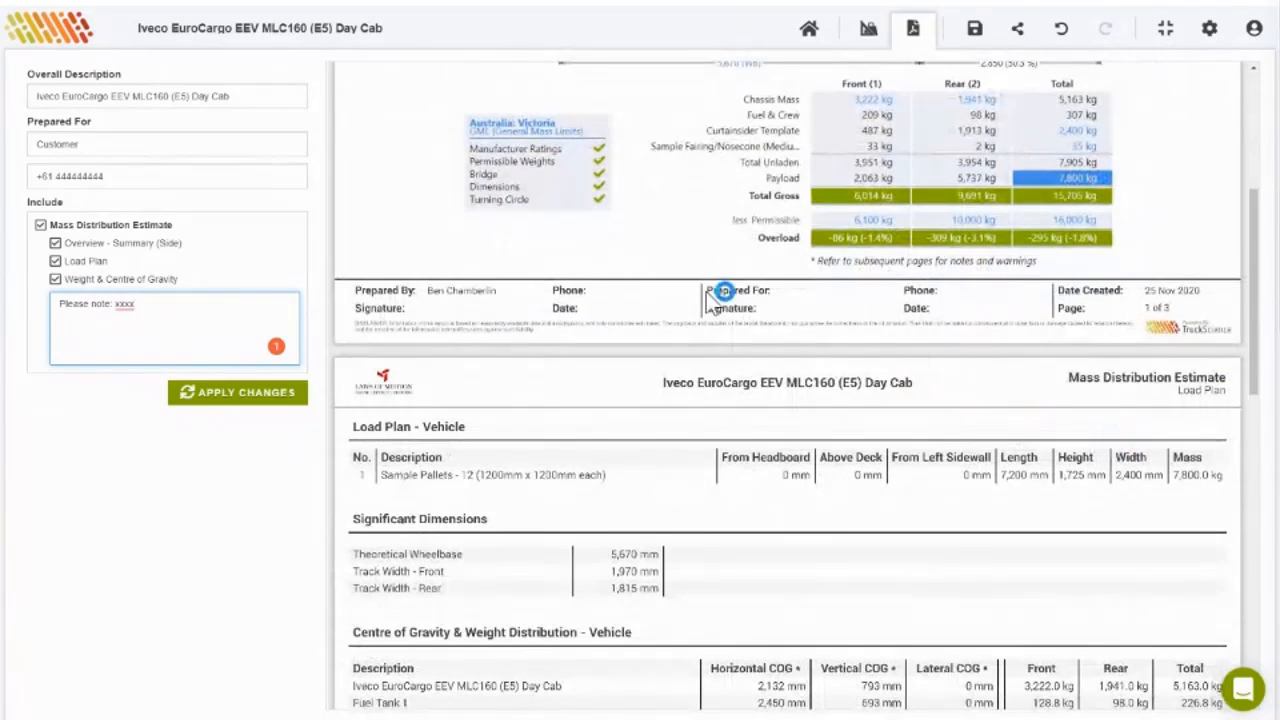
scroll(956, 415, "down", 3)
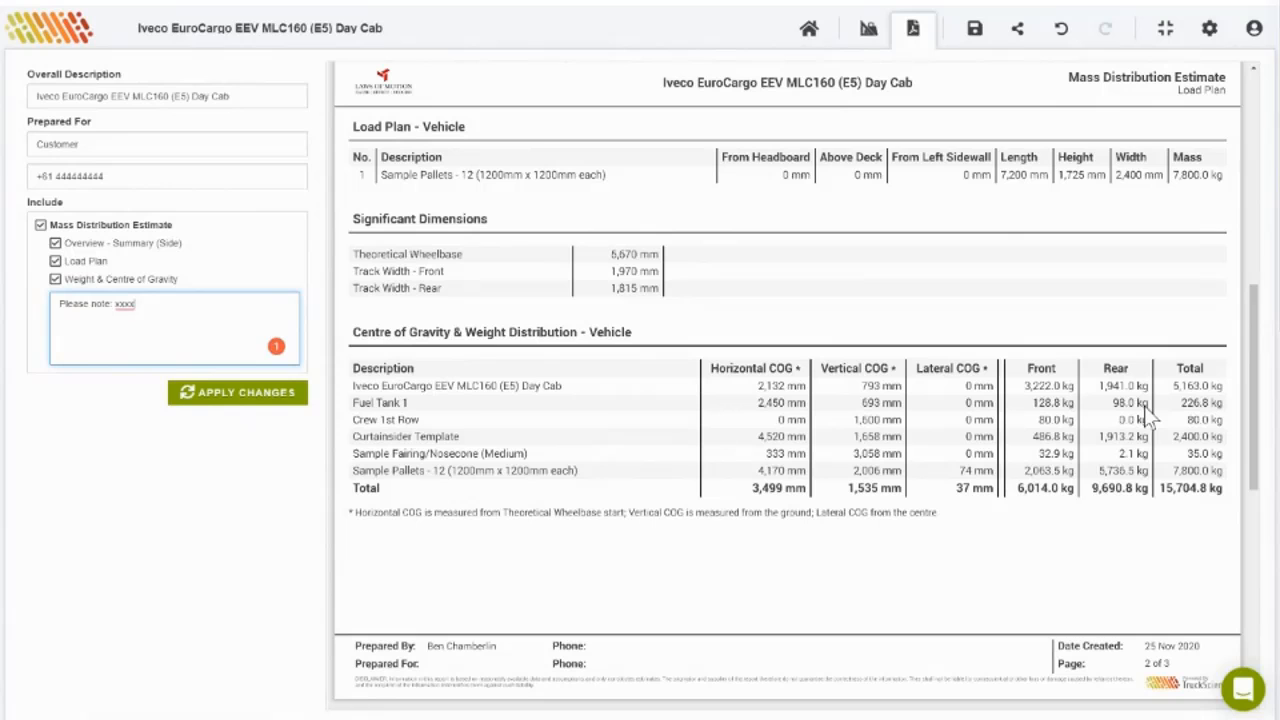
scroll(1079, 417, "down", 3)
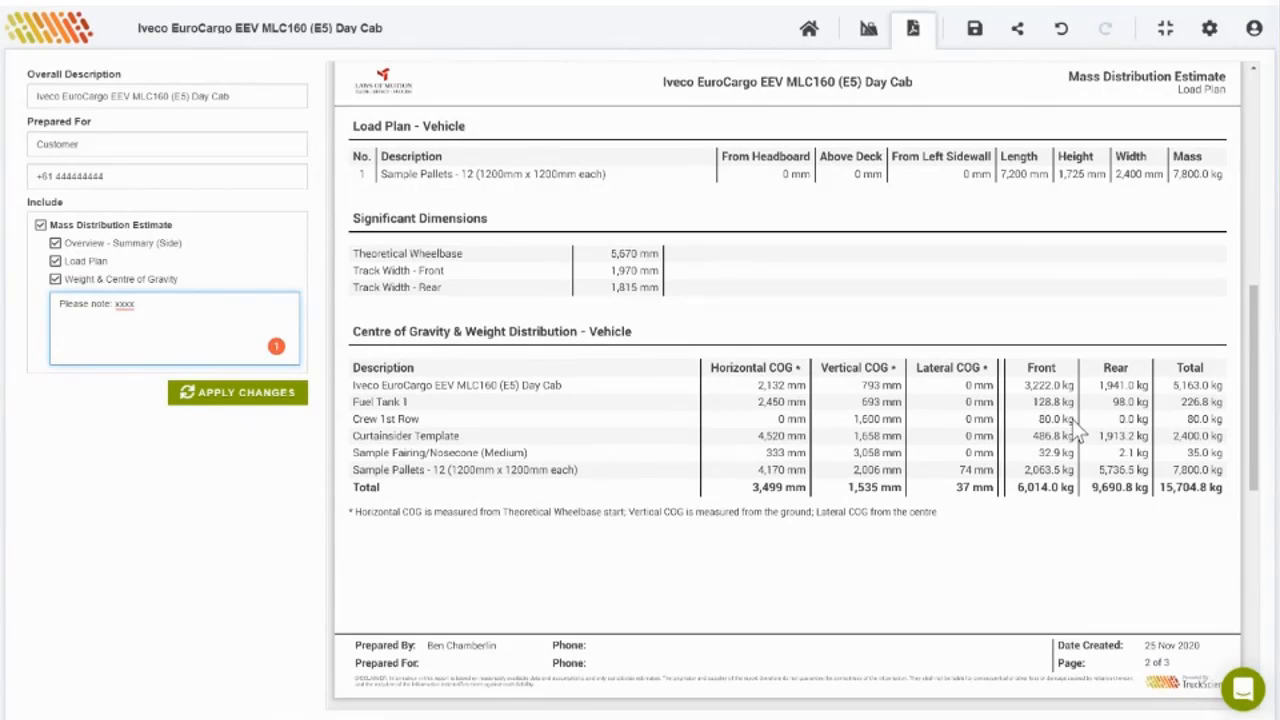
scroll(1072, 419, "down", 3)
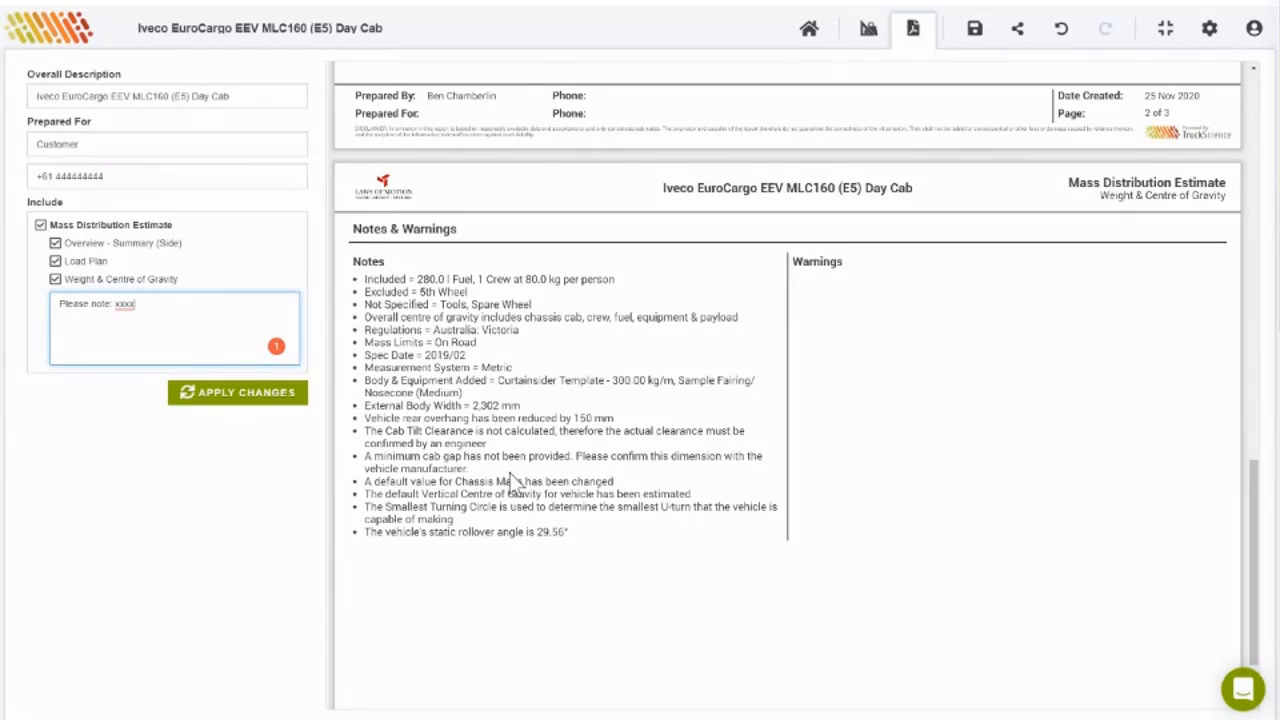
scroll(512, 480, "down", 1)
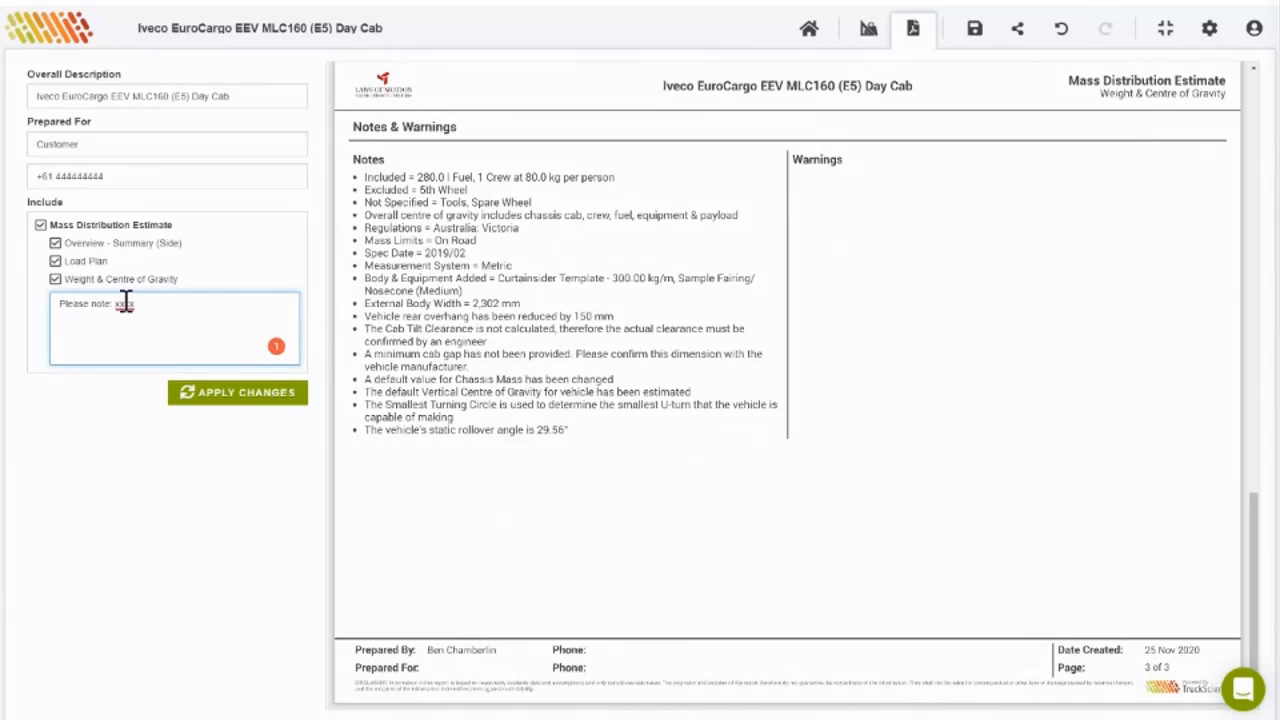
mouse_move(124, 303)
left_click(168, 385)
left_click(426, 328)
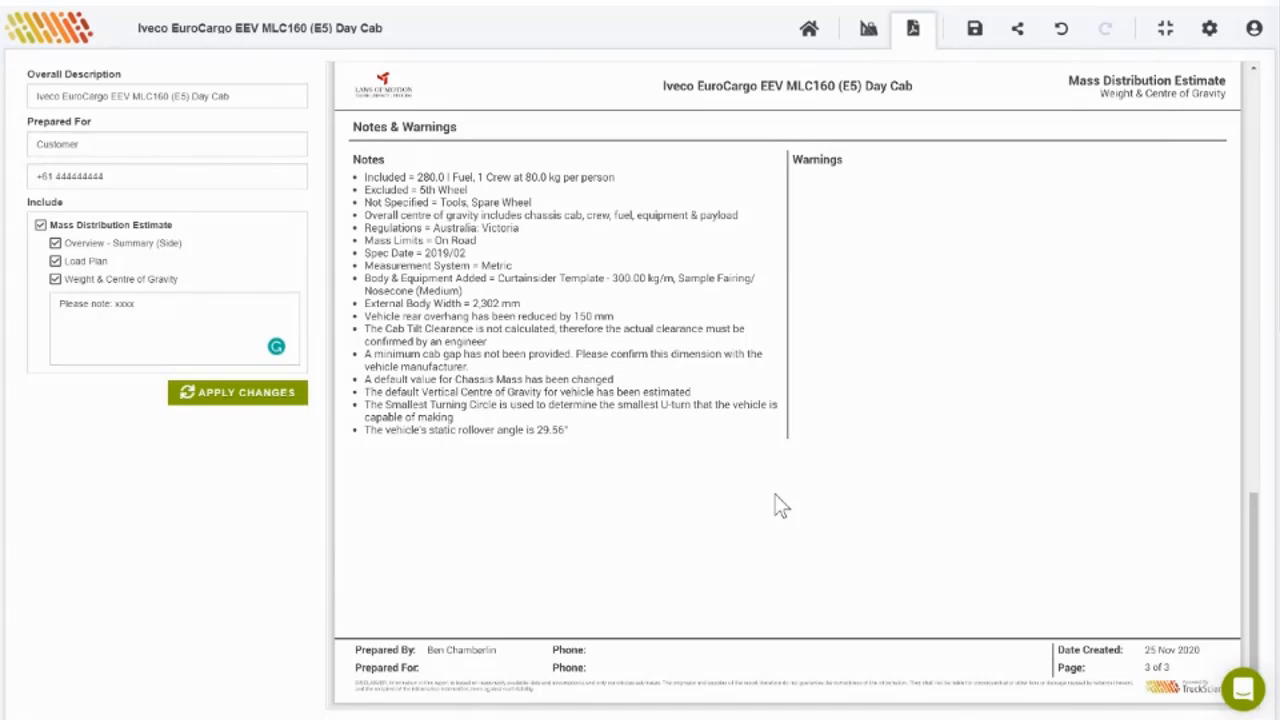
scroll(781, 506, "up", 3)
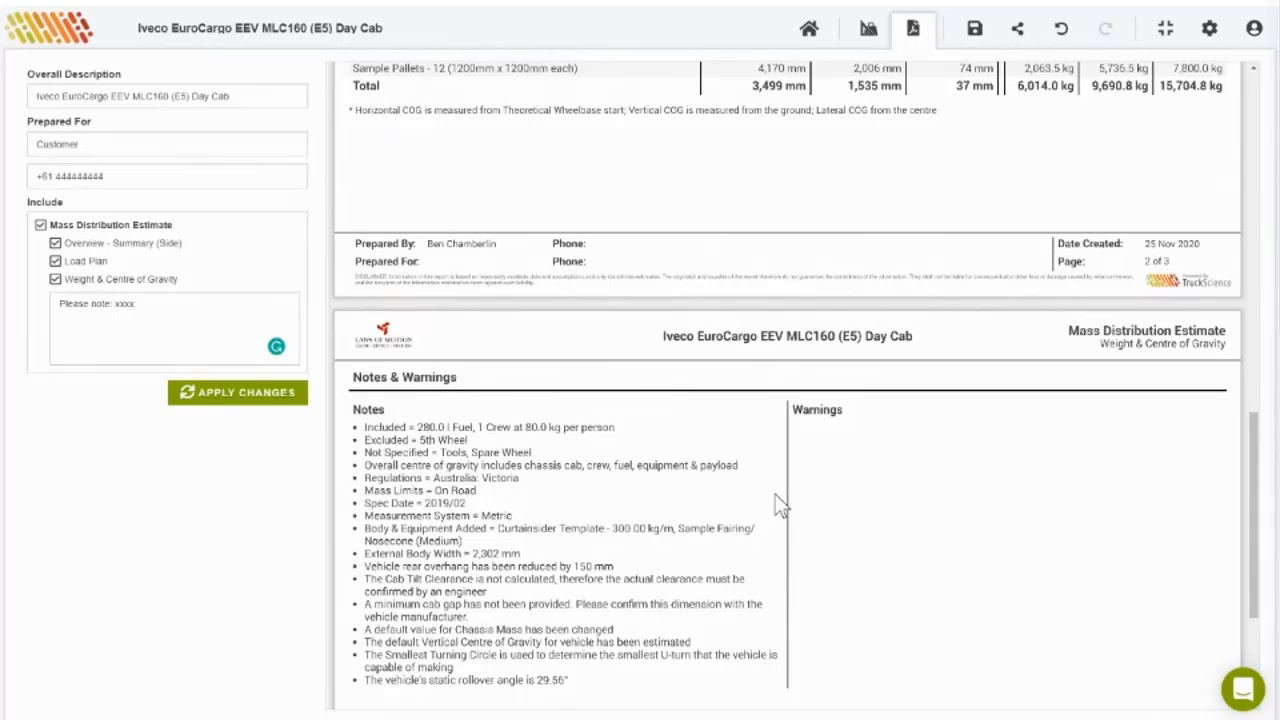
scroll(778, 505, "down", 1)
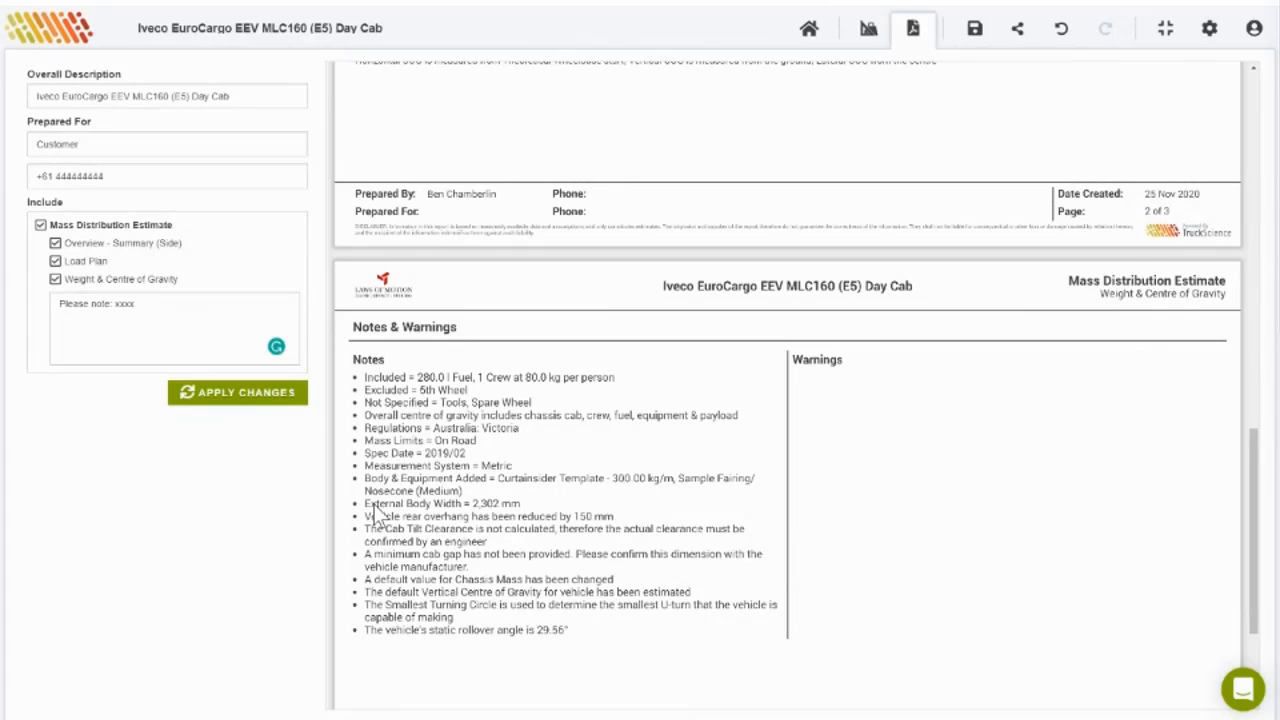
Step: Extend the note with 'add to drawing' and a new line 'requires Engineering approval'
left_click(155, 308)
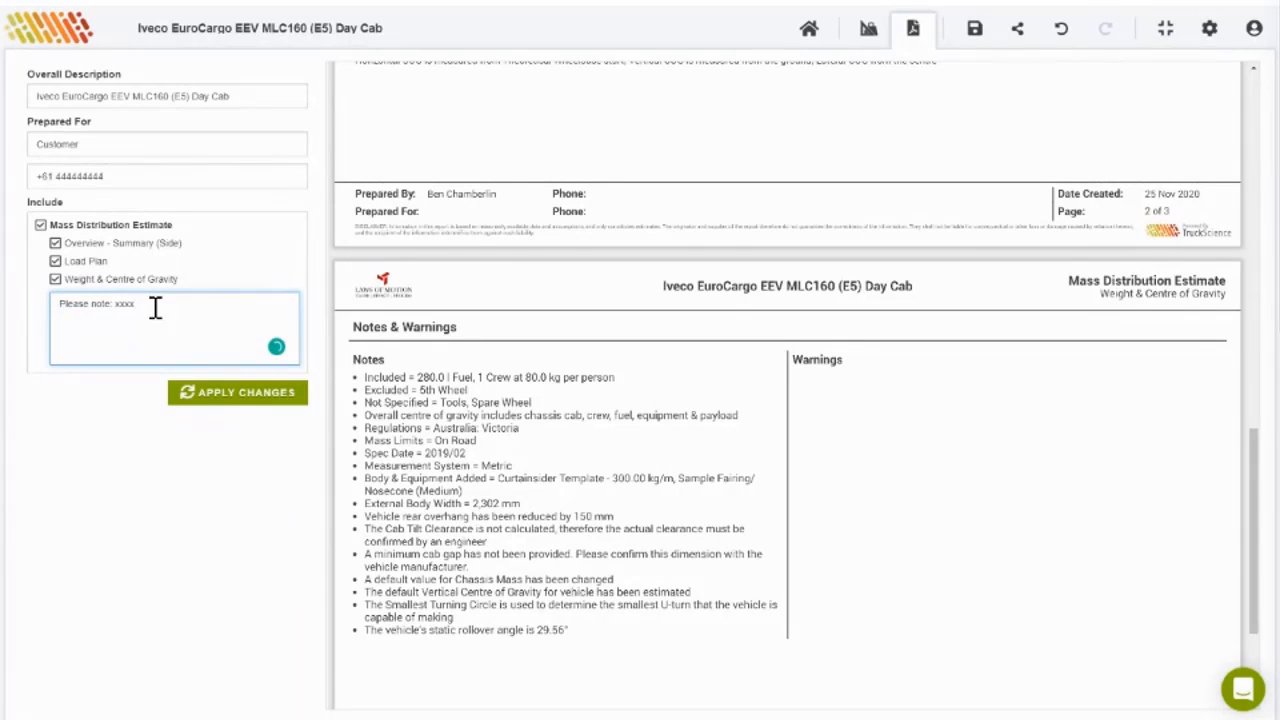
type("add")
type("to drawing")
key("Return")
type("requires Engine")
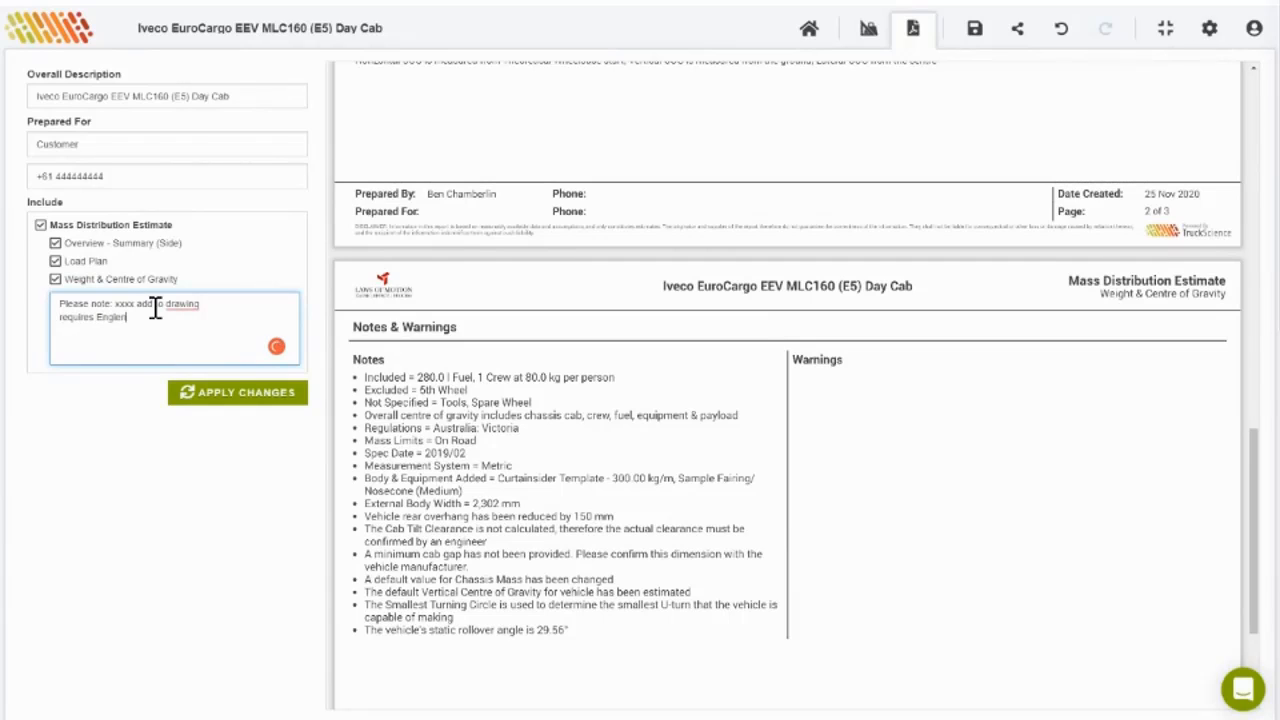
type("ering approval")
Step: Correct the note's spelling to 'Engineering' and 'the drawing', then apply the changes to the report
right_click(134, 320)
left_click(131, 344)
mouse_move(177, 305)
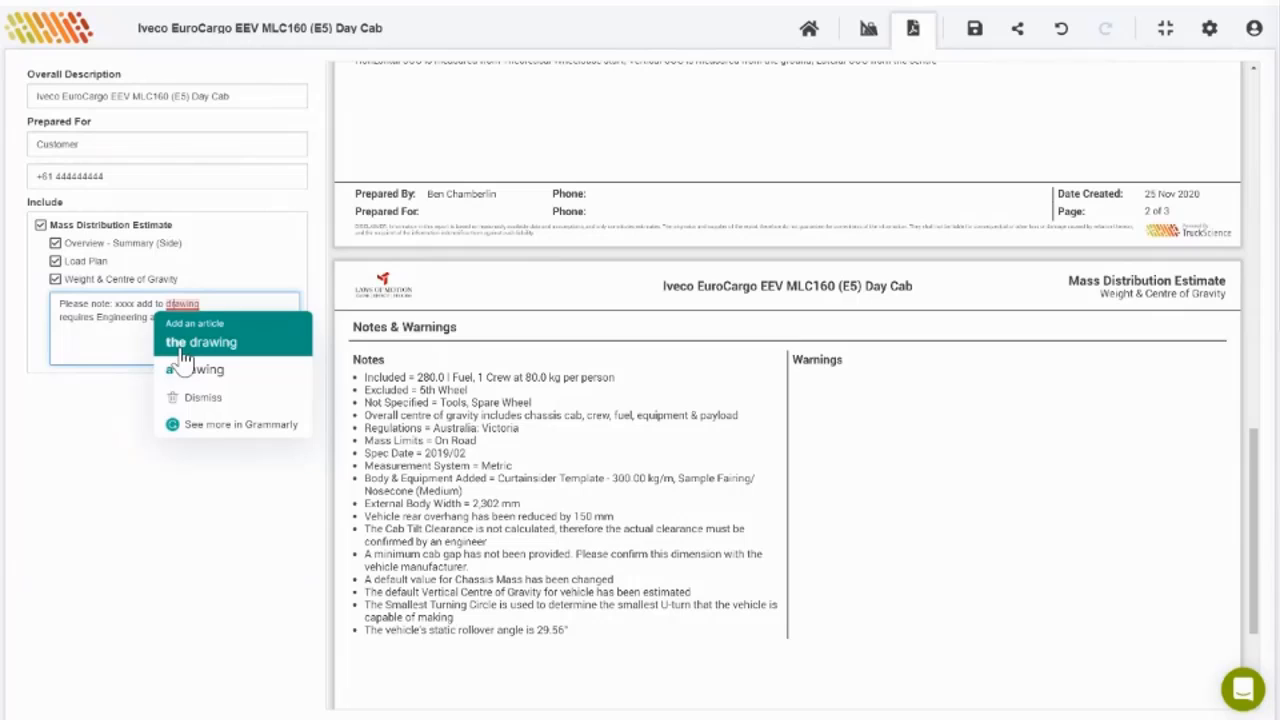
left_click(182, 345)
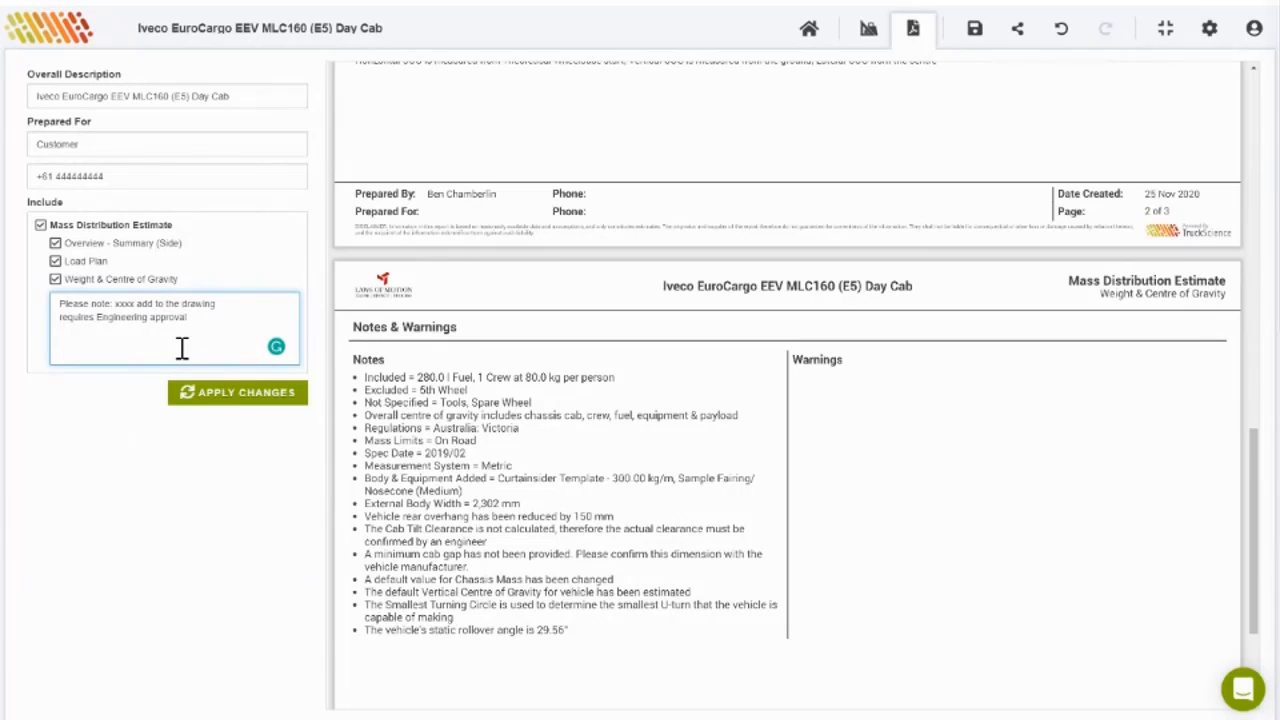
left_click(210, 398)
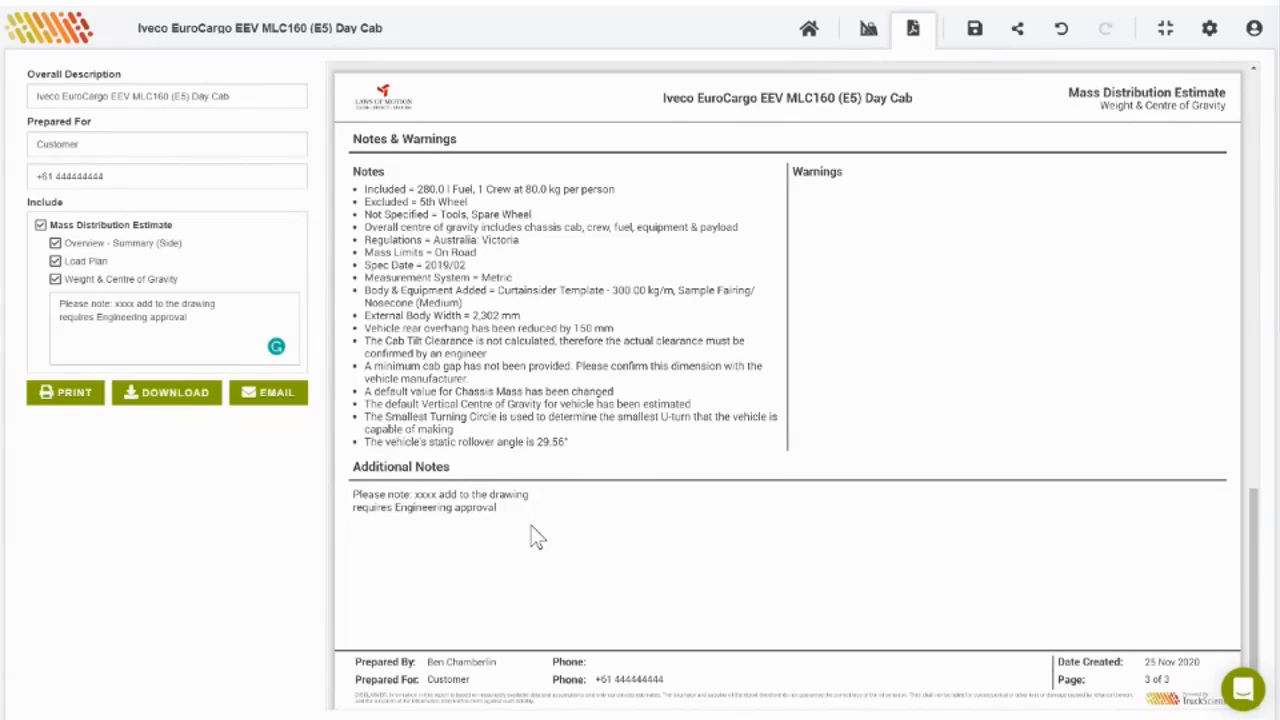
left_click(203, 319)
left_click(203, 319)
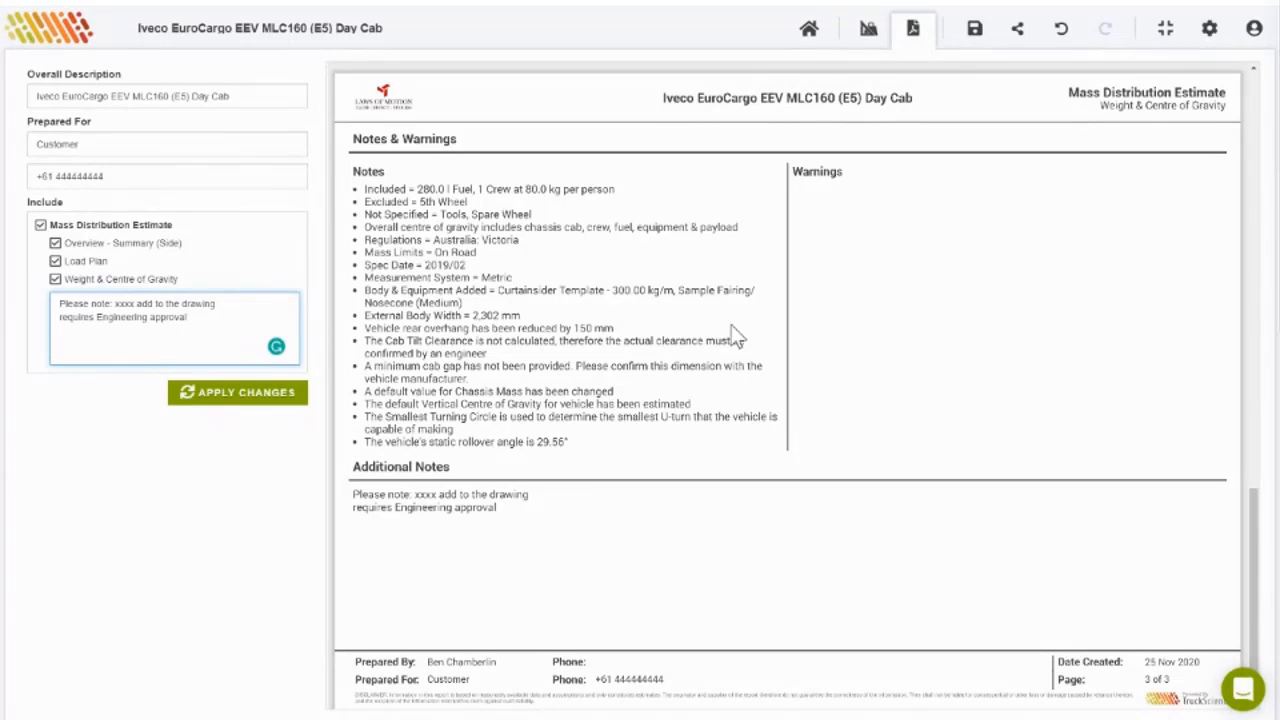
scroll(735, 337, "up", 1)
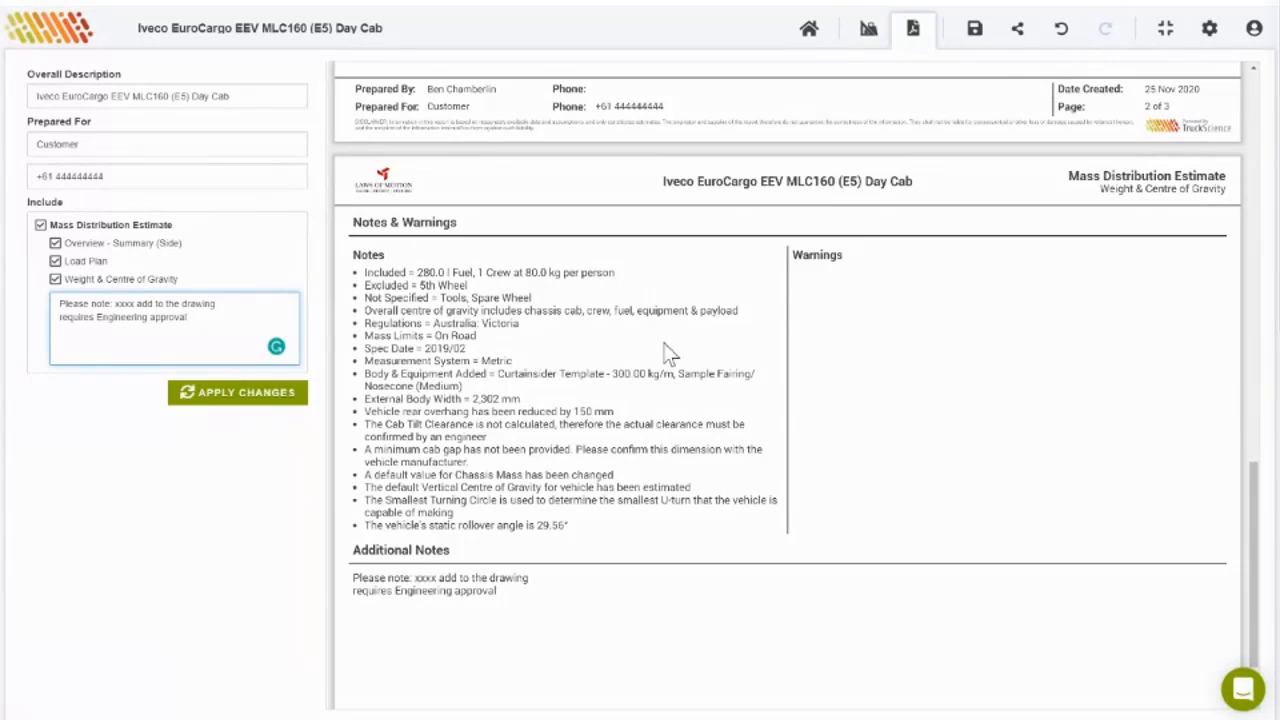
scroll(666, 350, "up", 1)
scroll(670, 352, "up", 15)
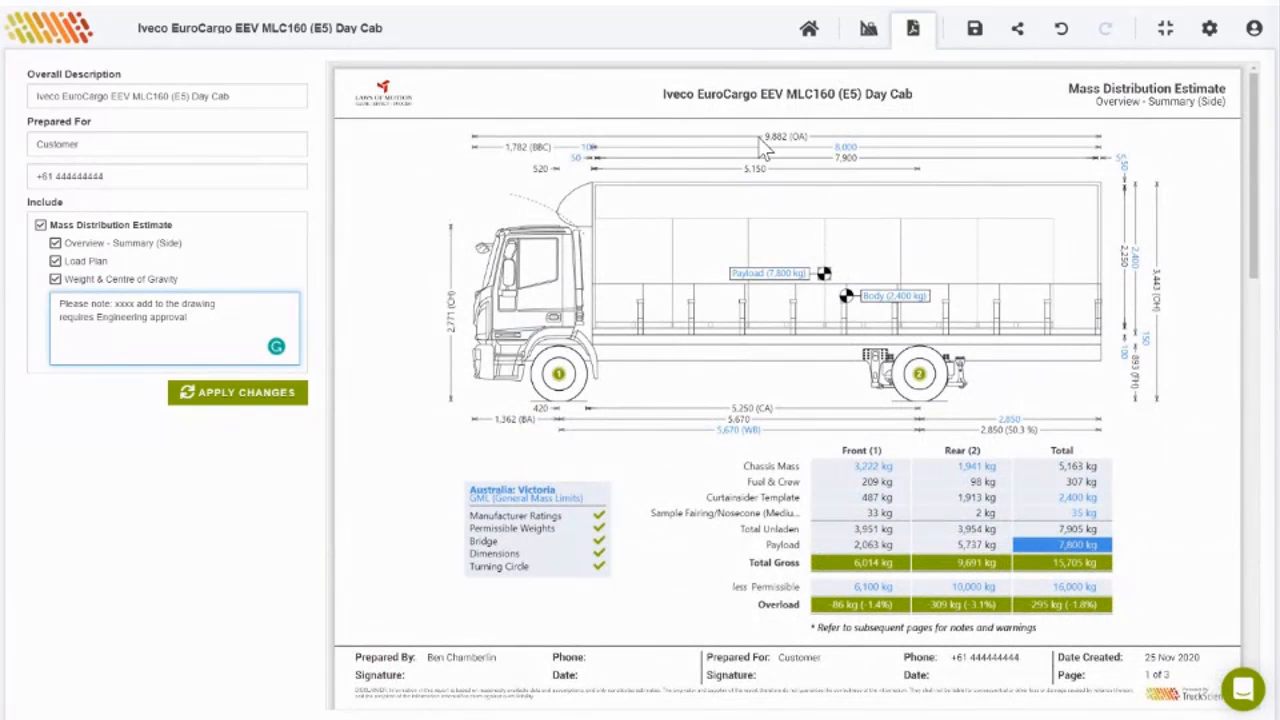
Step: Change the Sample Pallets payload mass from 7,800 to 9,500 kg, then regenerate the report preview
left_click(870, 32)
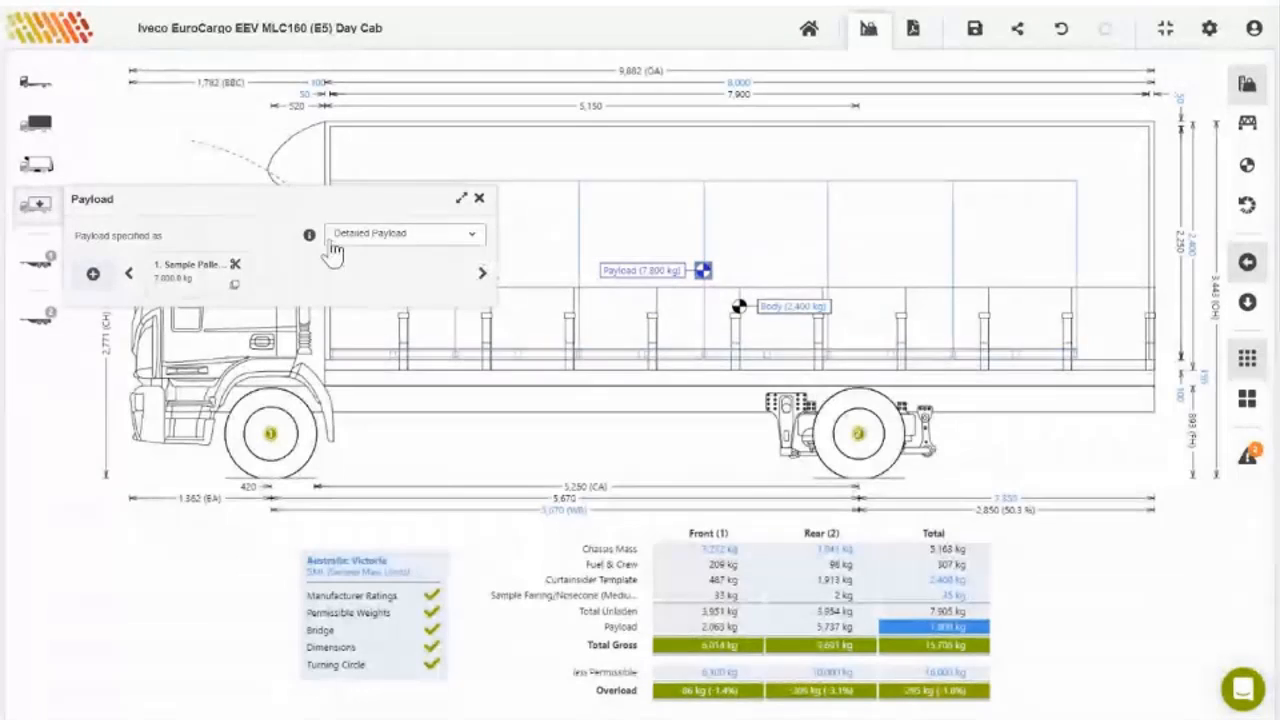
left_click(190, 284)
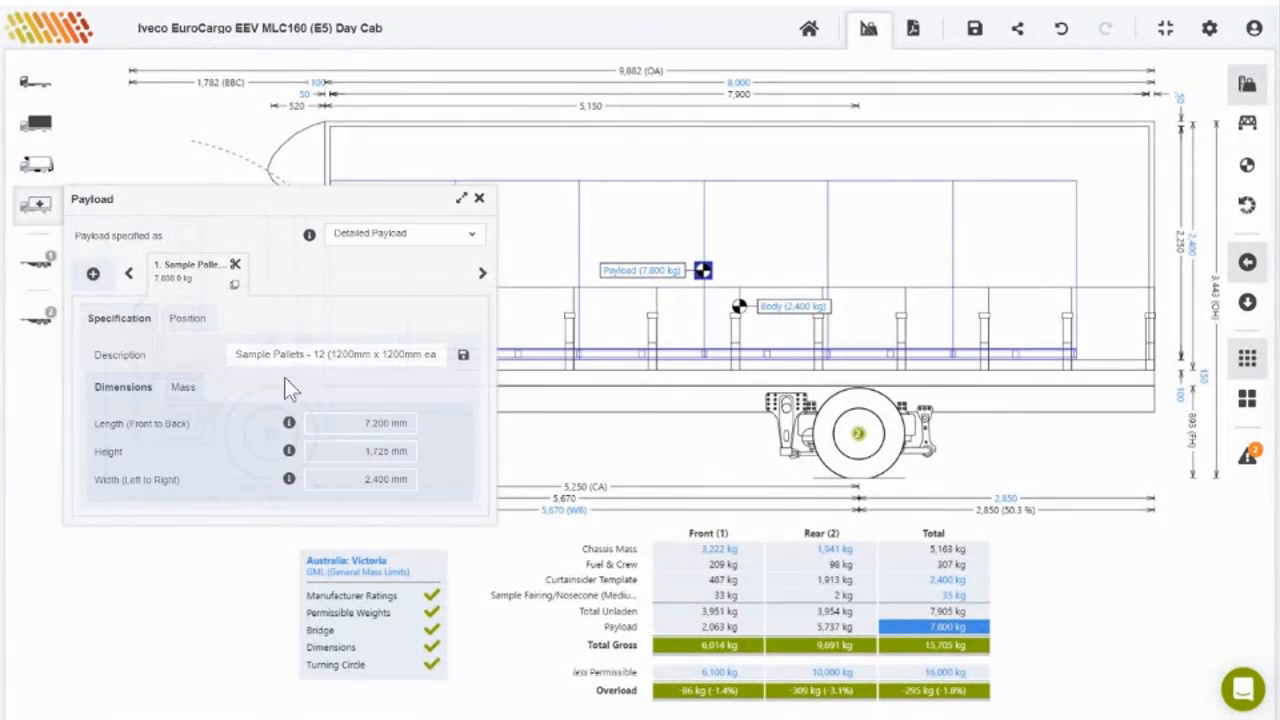
left_click(183, 388)
left_click(371, 446)
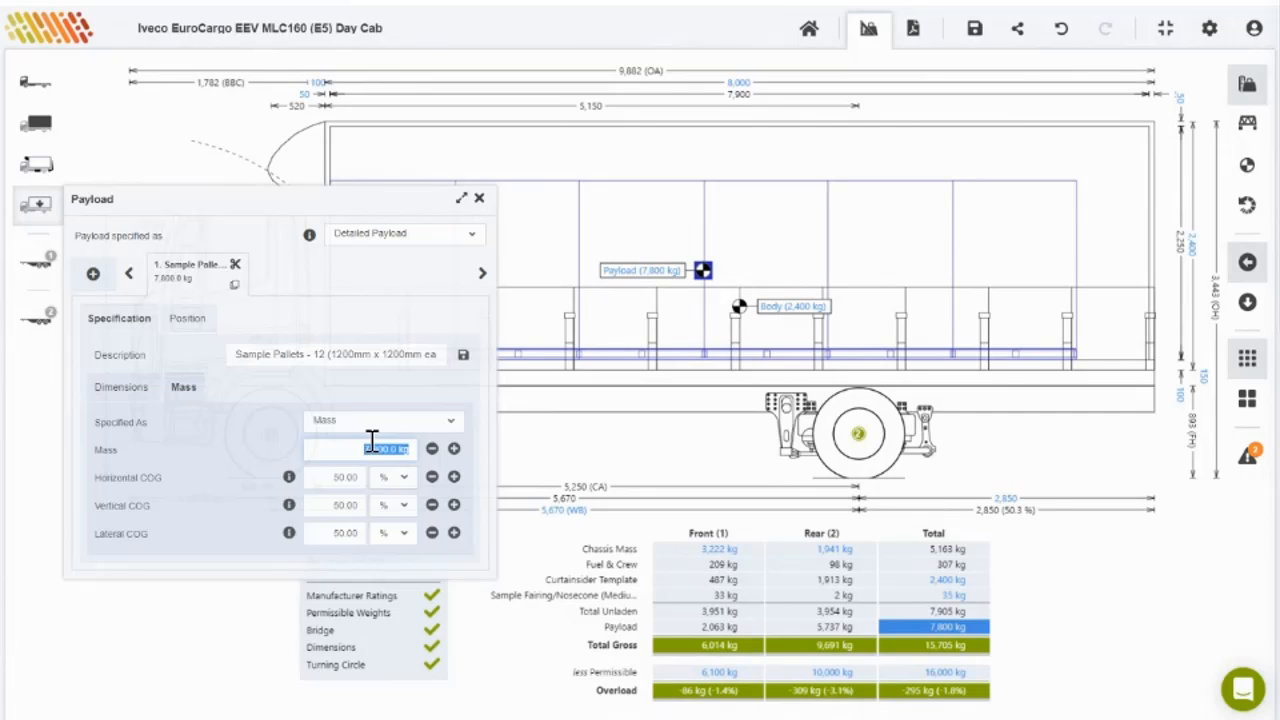
type("9500")
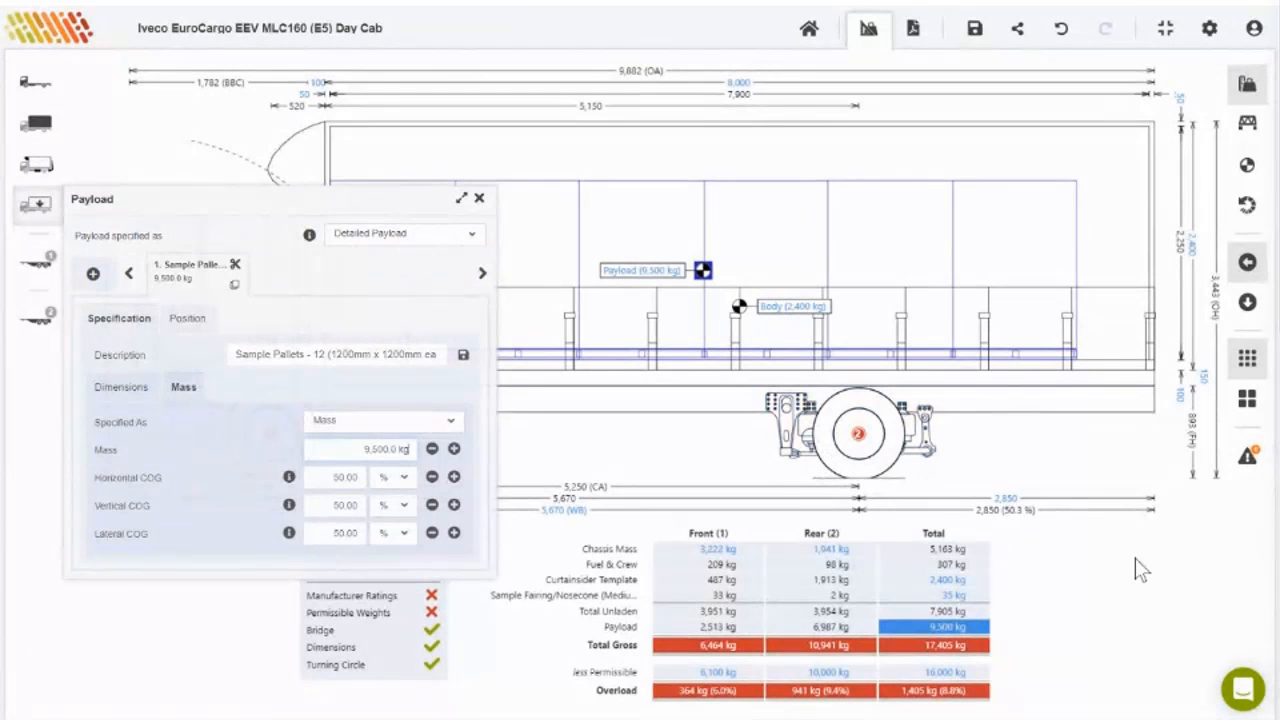
left_click(1125, 585)
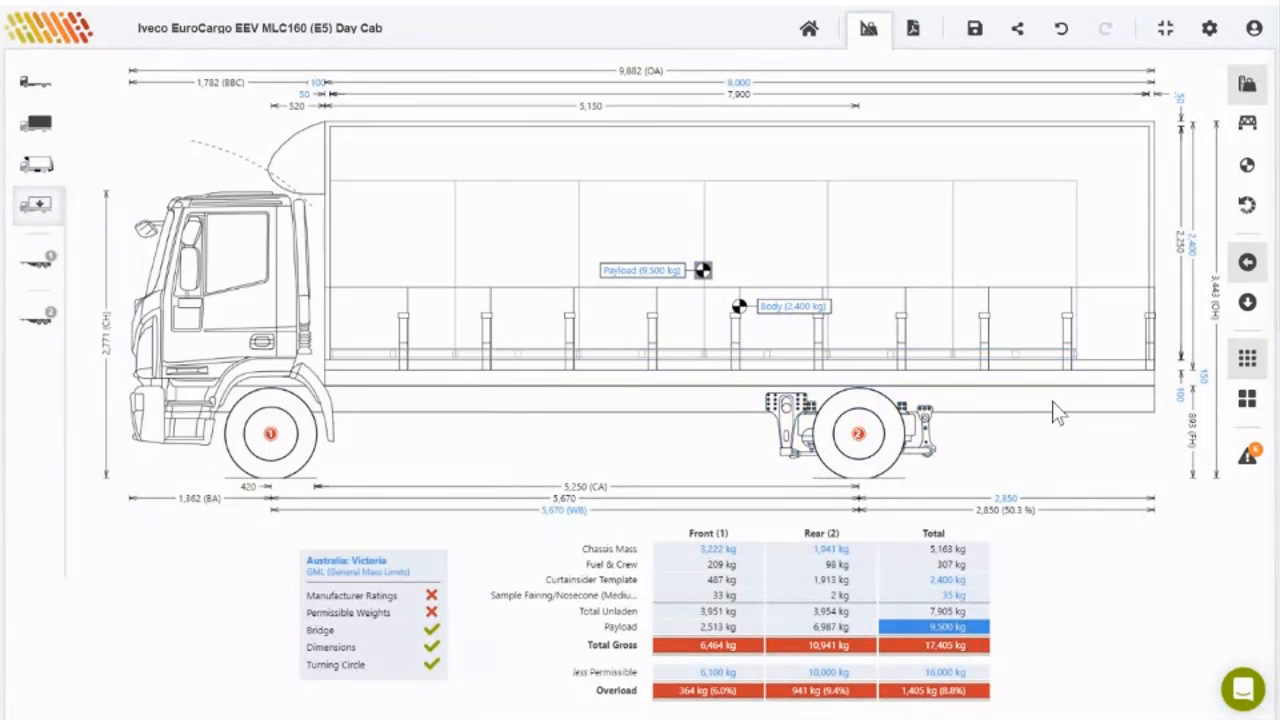
left_click(914, 28)
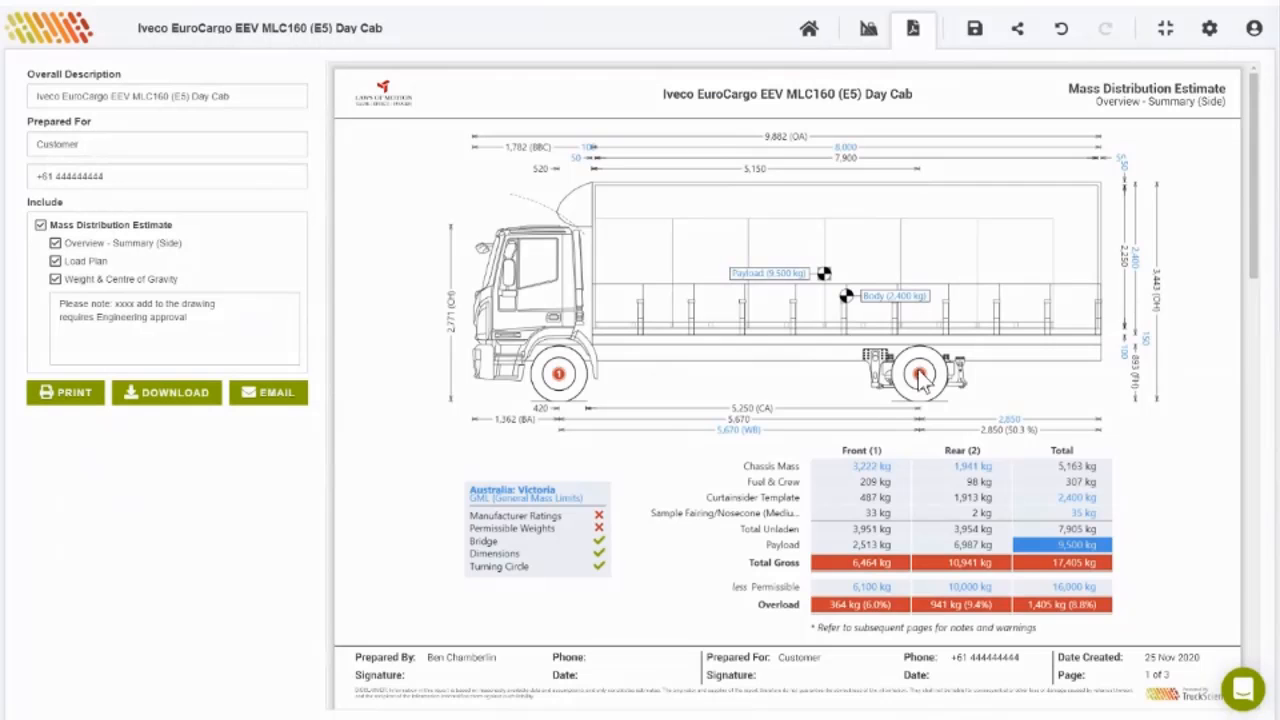
scroll(918, 368, "down", 8)
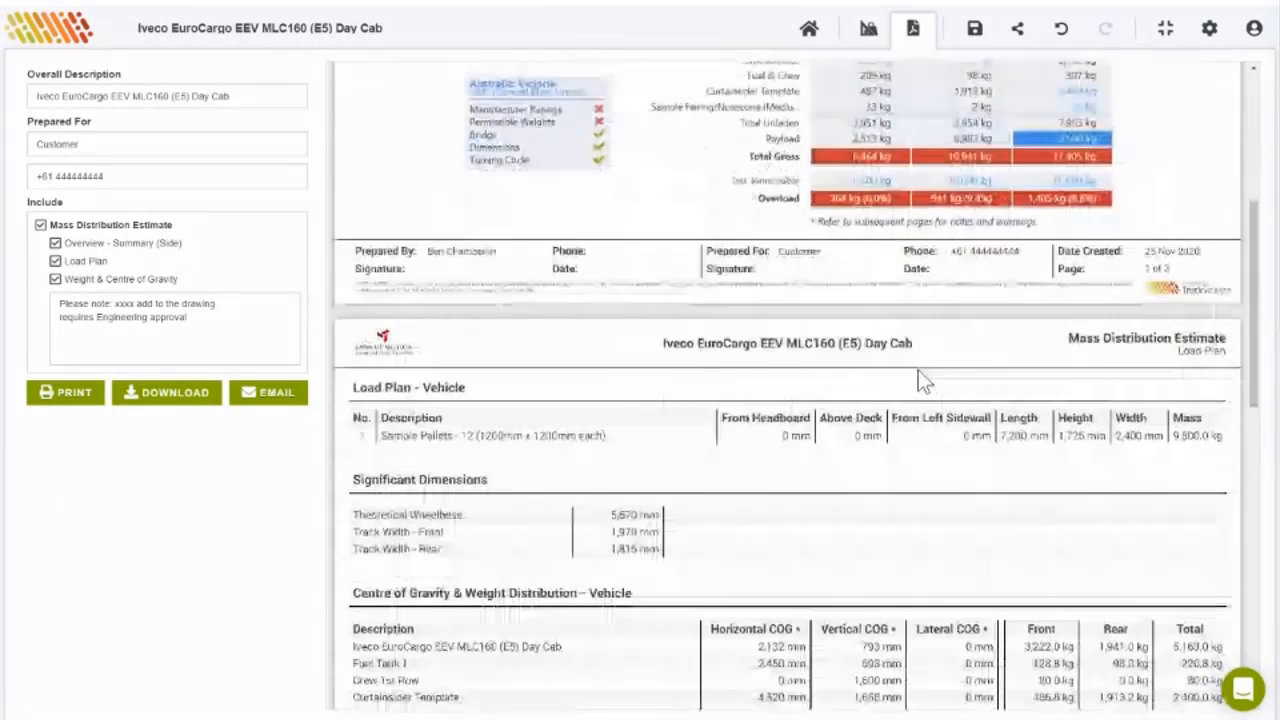
scroll(918, 369, "down", 4)
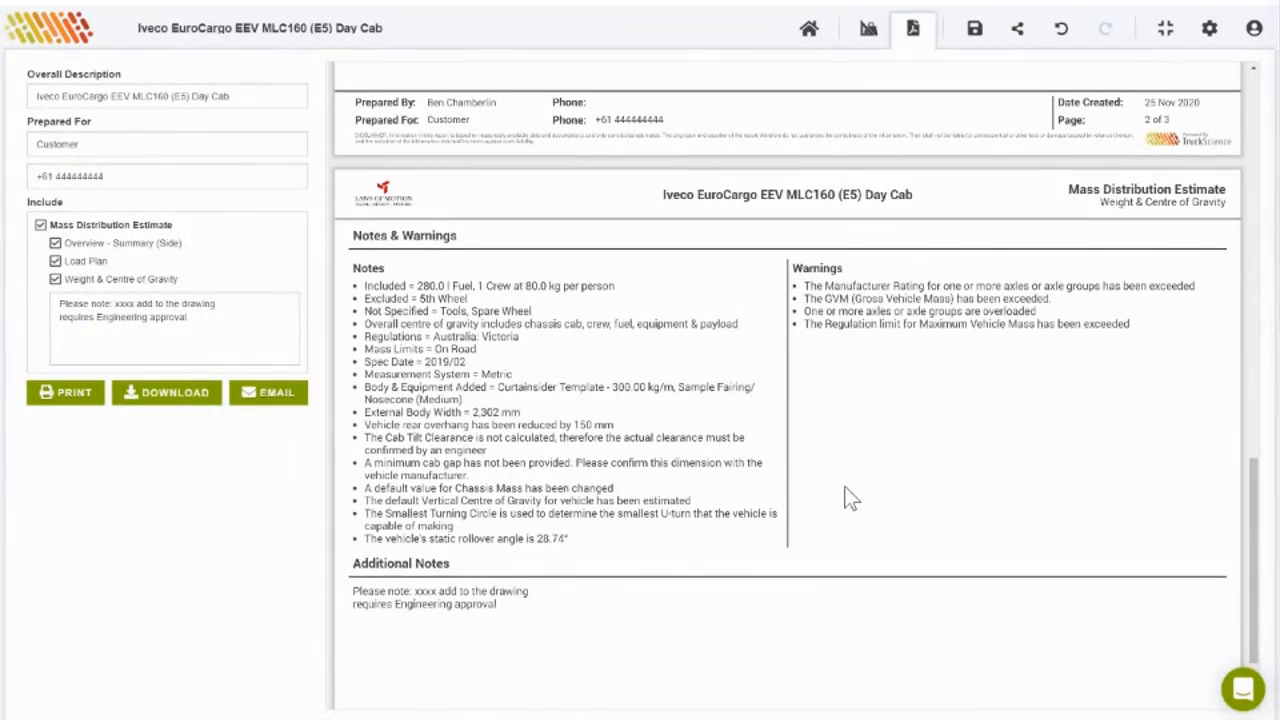
scroll(848, 498, "up", 15)
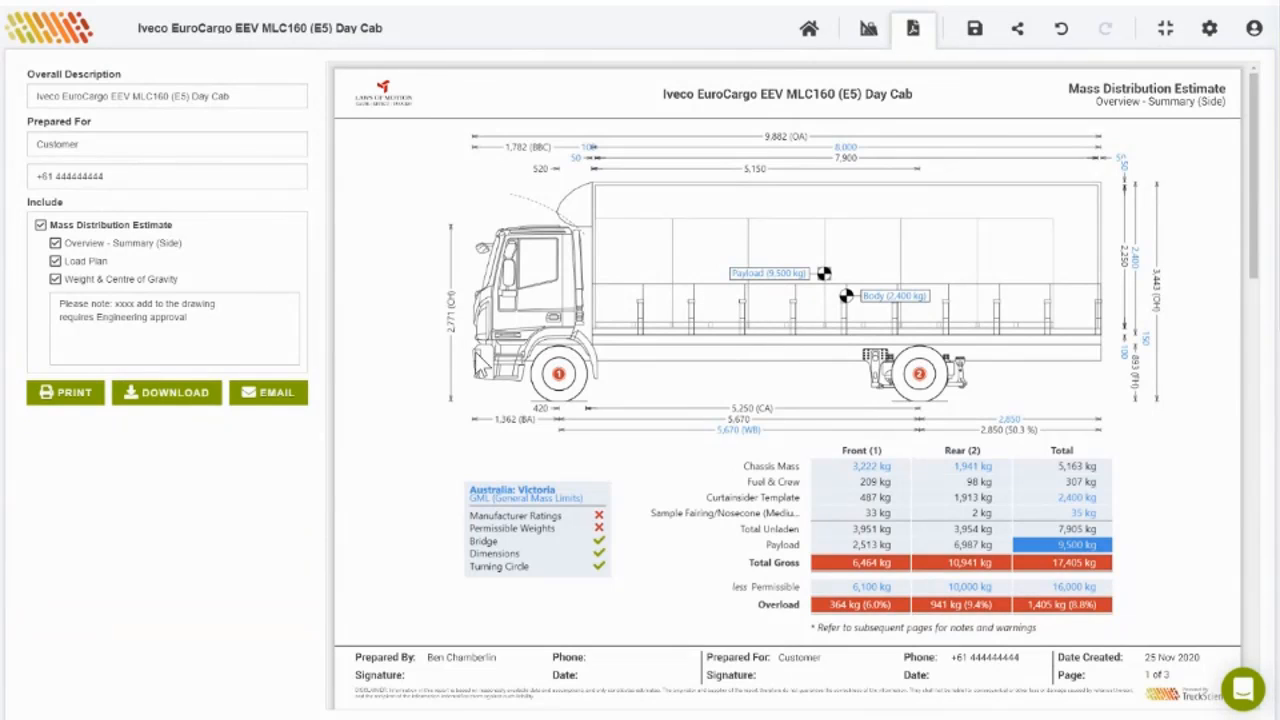
scroll(804, 410, "down", 1)
scroll(806, 422, "down", 3)
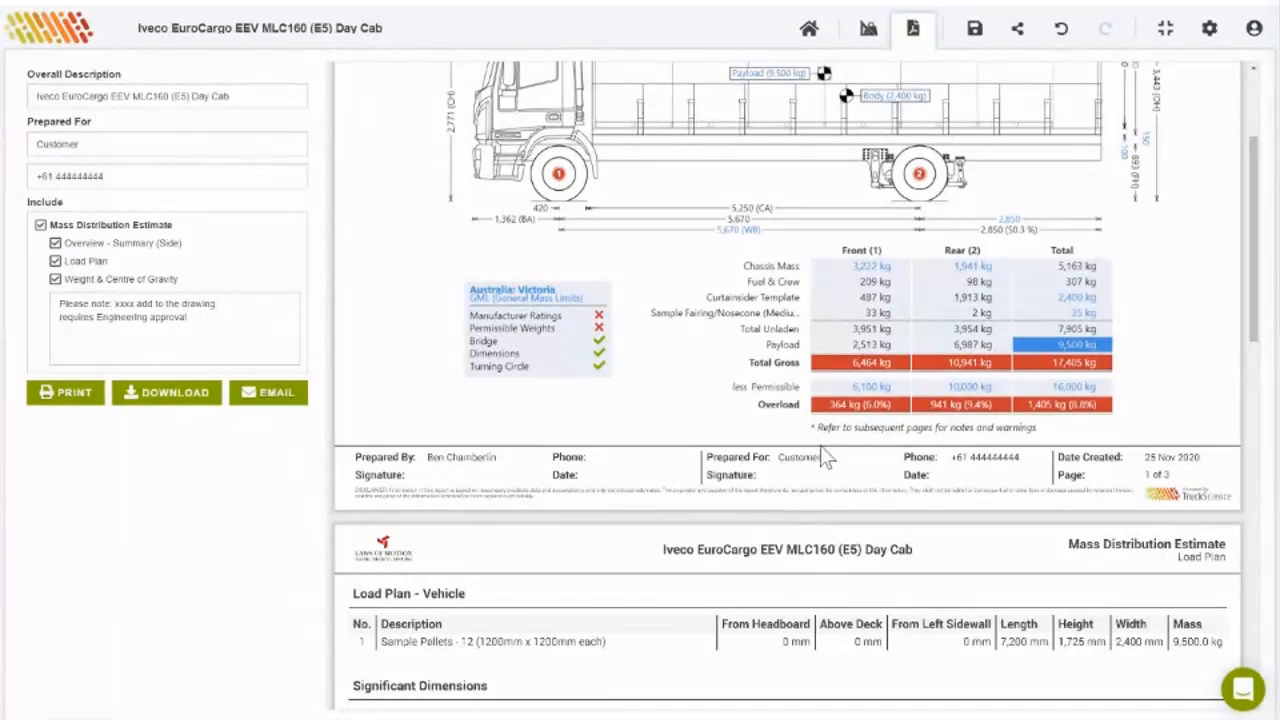
scroll(938, 427, "down", 5)
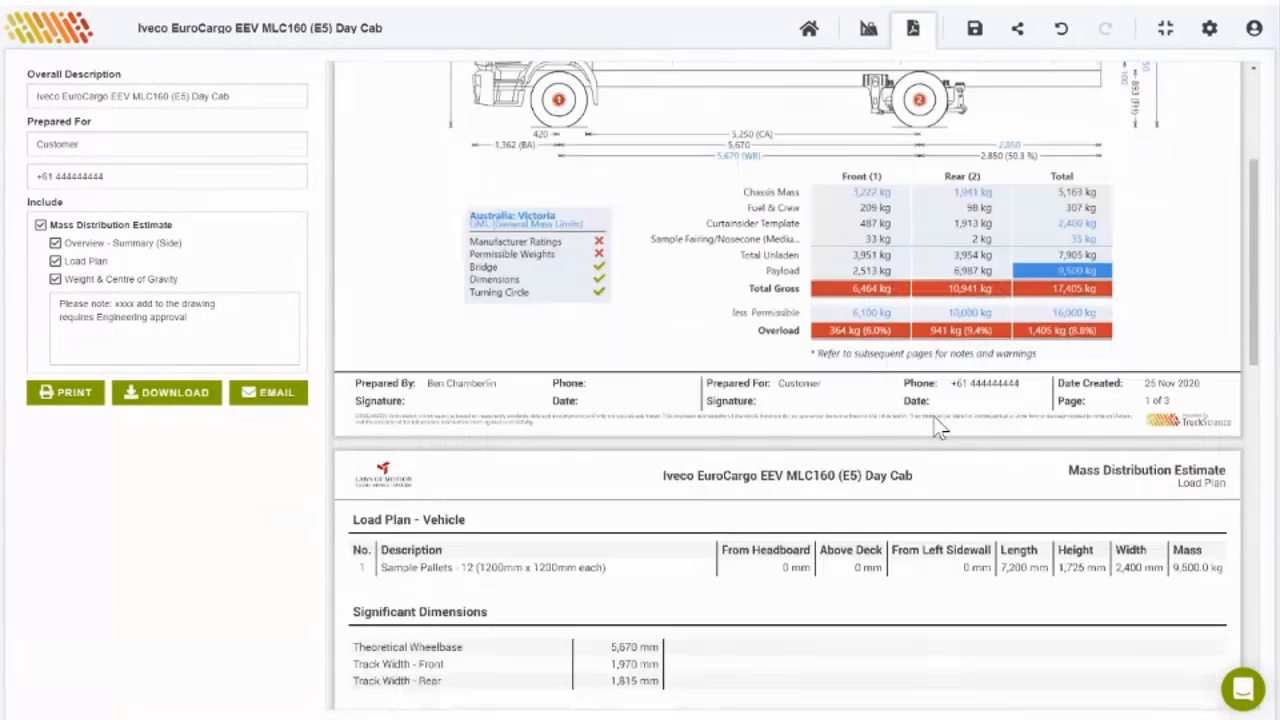
scroll(930, 428, "up", 7)
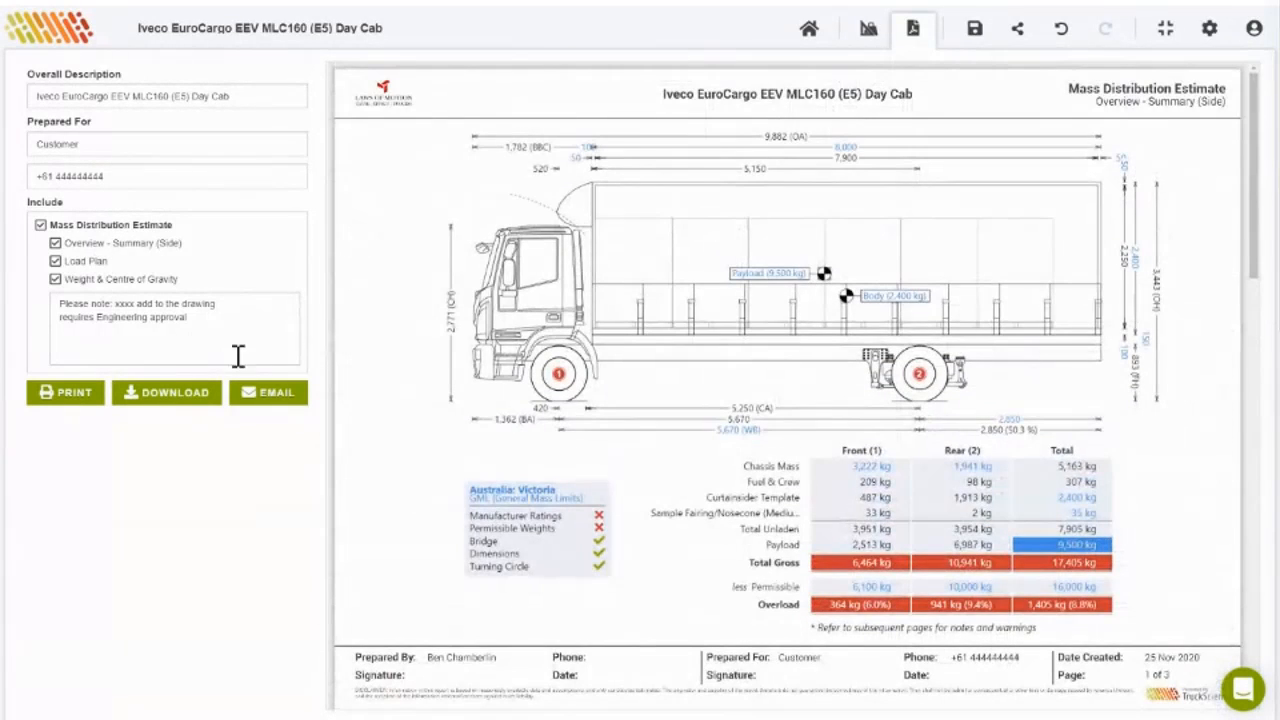
Step: Email the Iveco report PDF, entering the recipient's e-mail address in the To field
left_click(262, 393)
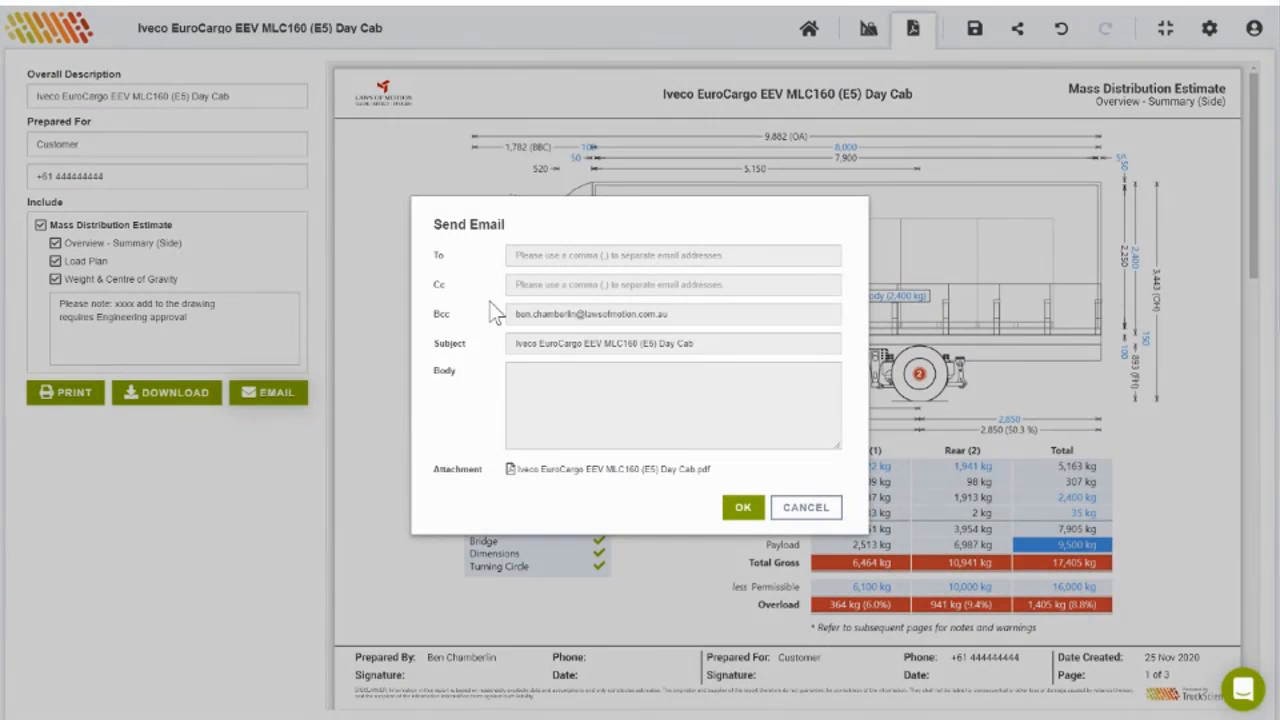
left_click(533, 254)
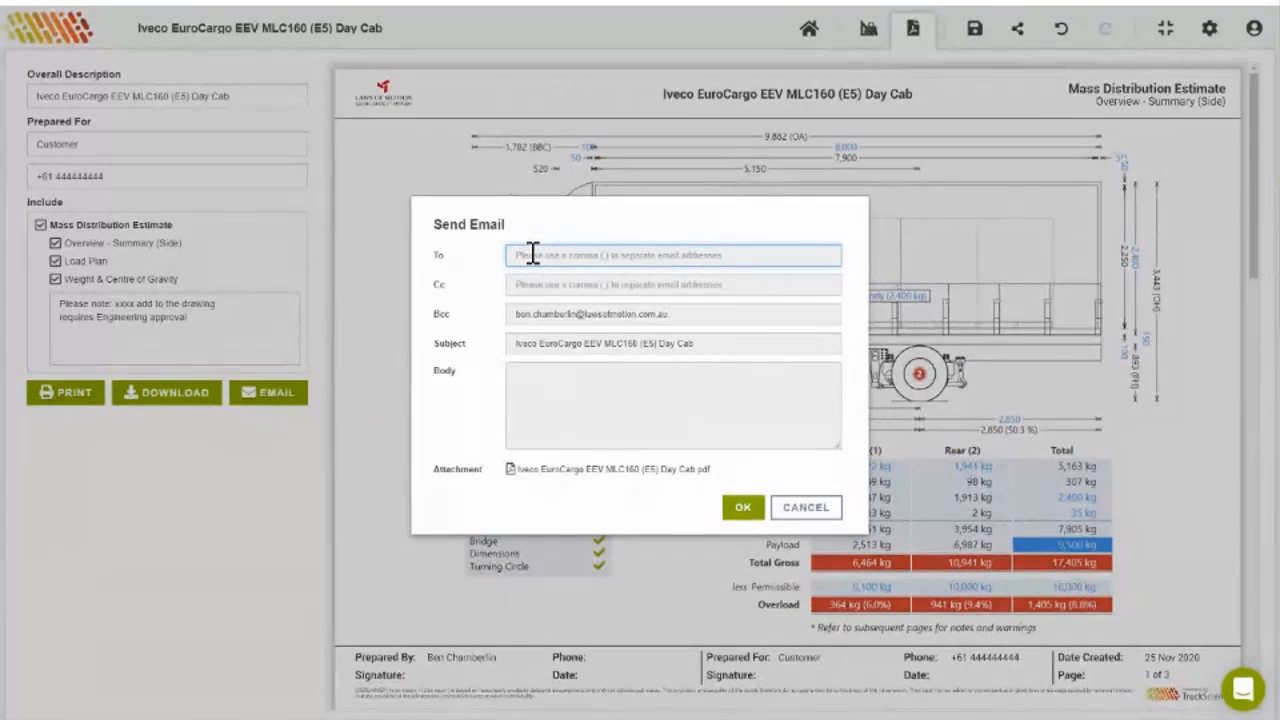
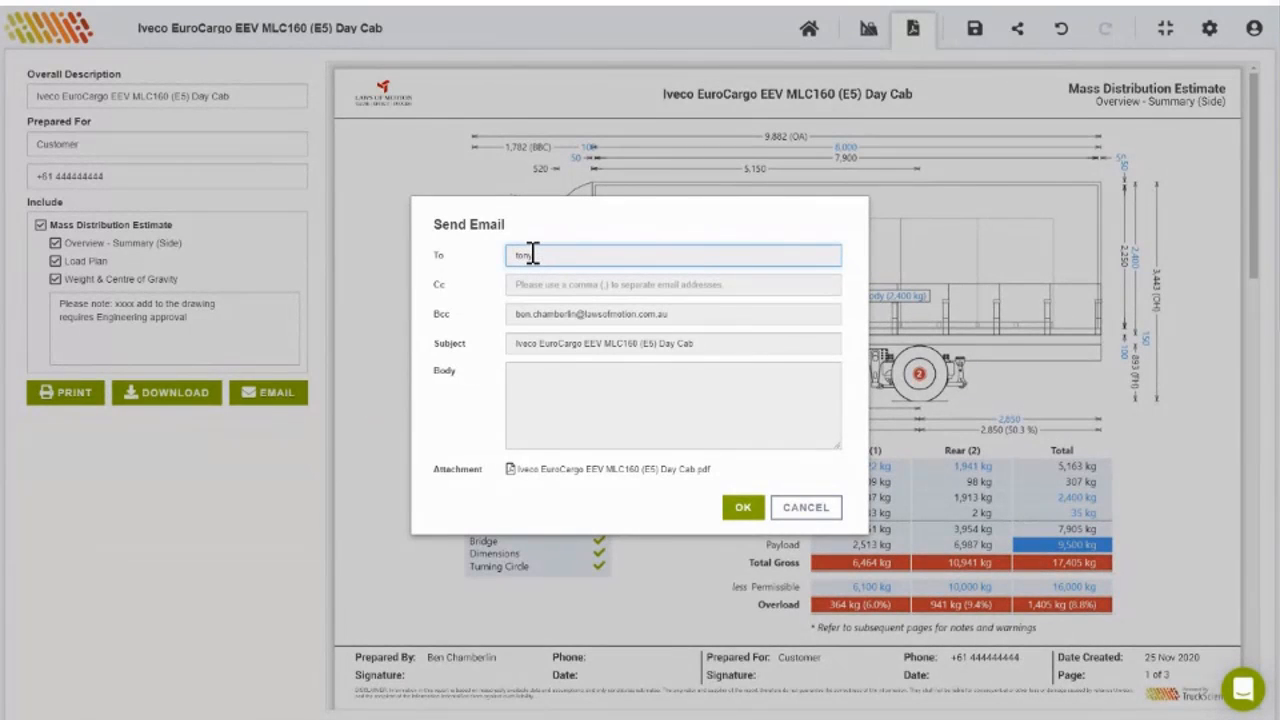
left_click(741, 508)
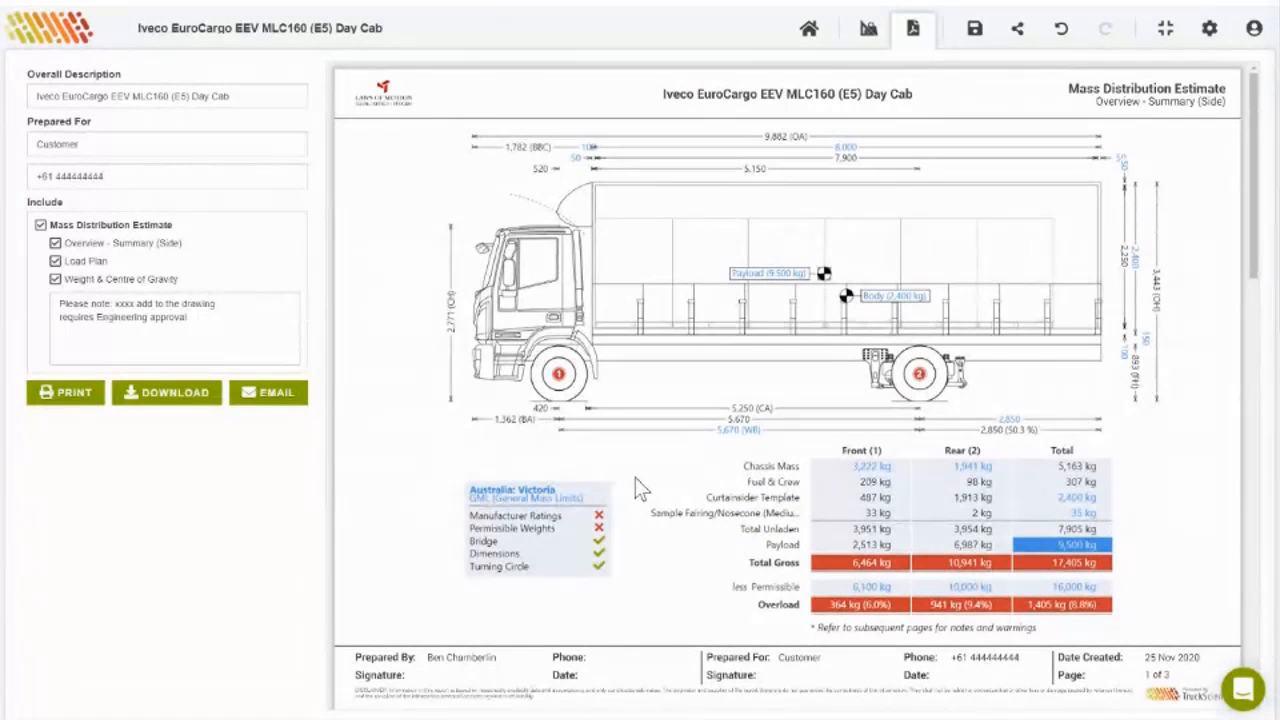
Step: Open the Intercom support chat and start a new message conversation
left_click(1244, 687)
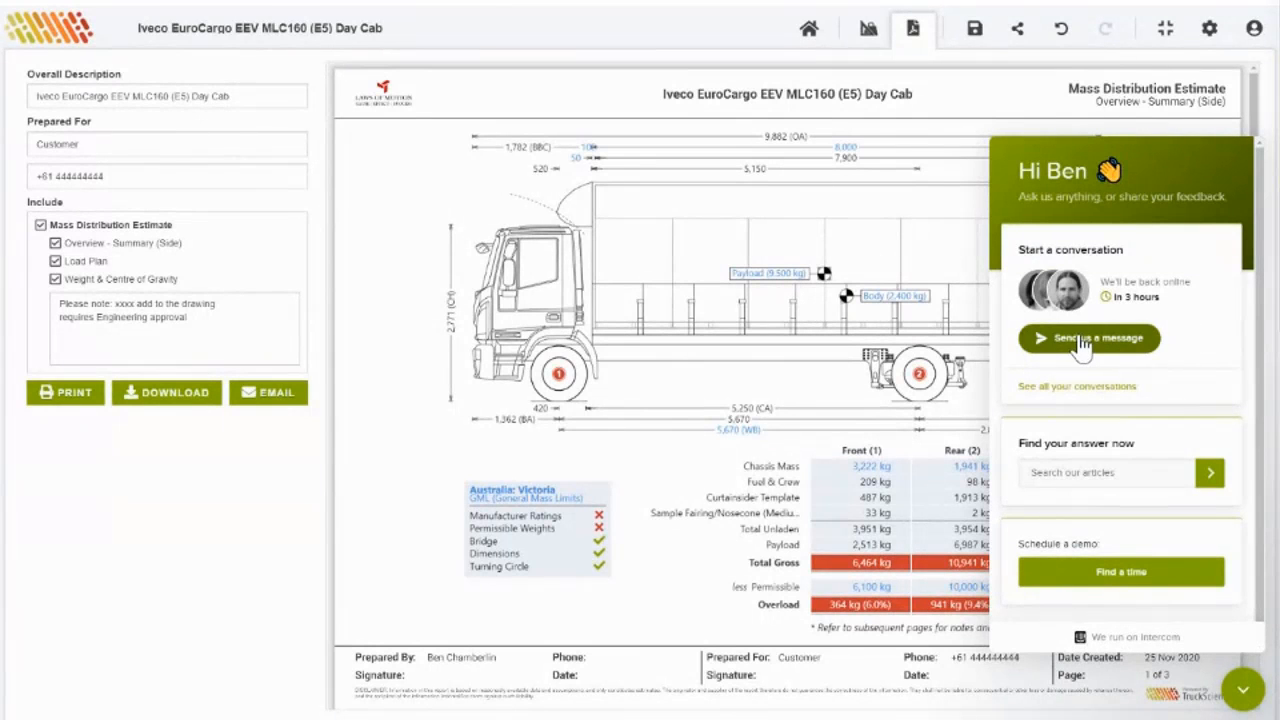
left_click(1083, 341)
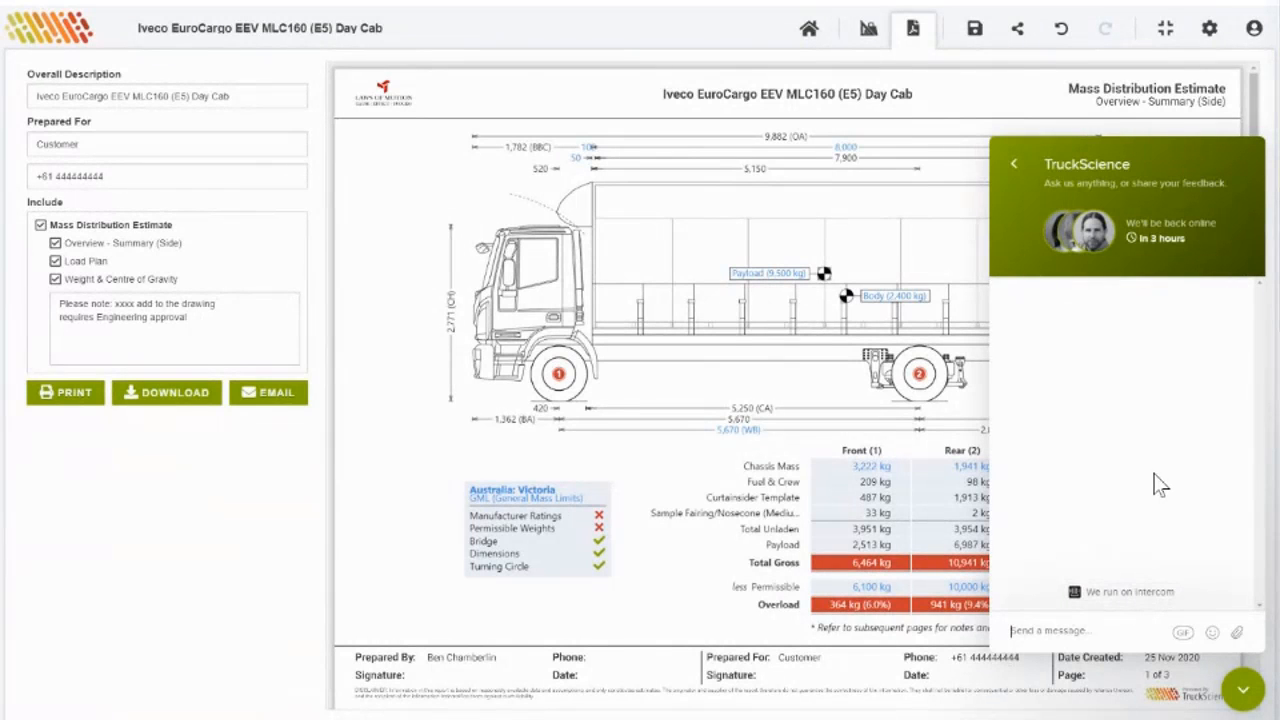
left_click(1080, 591)
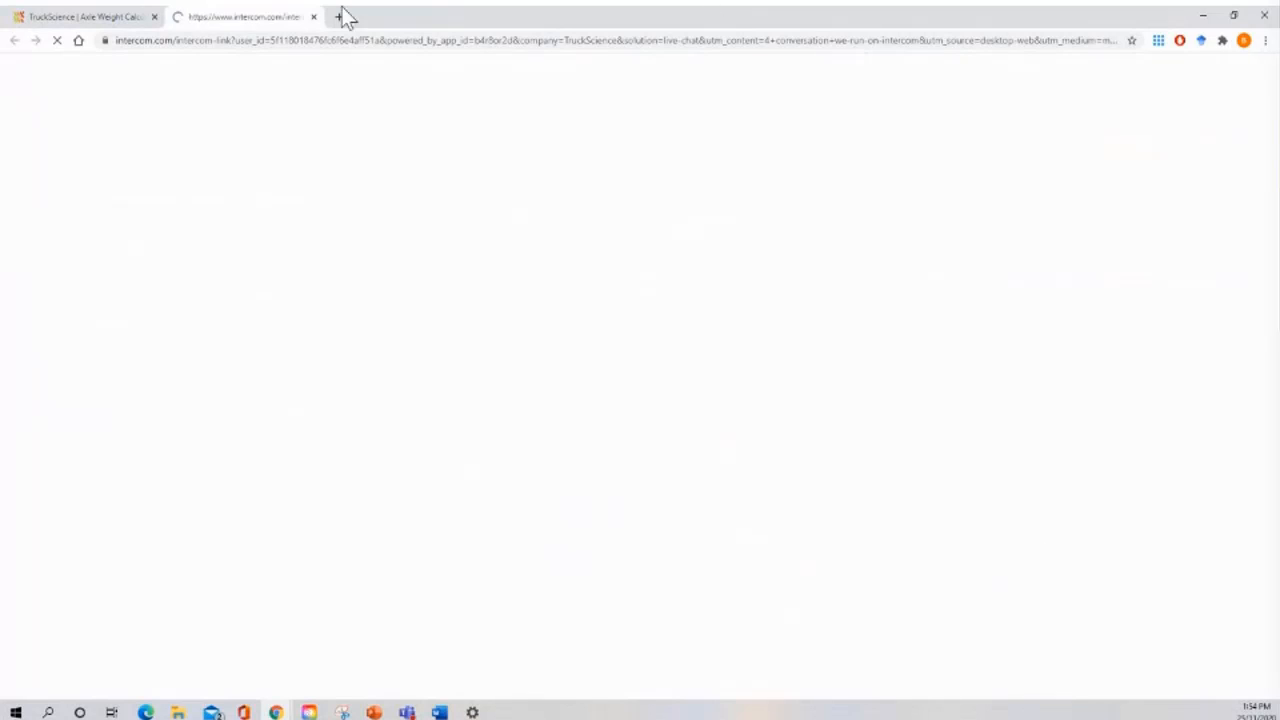
left_click(313, 17)
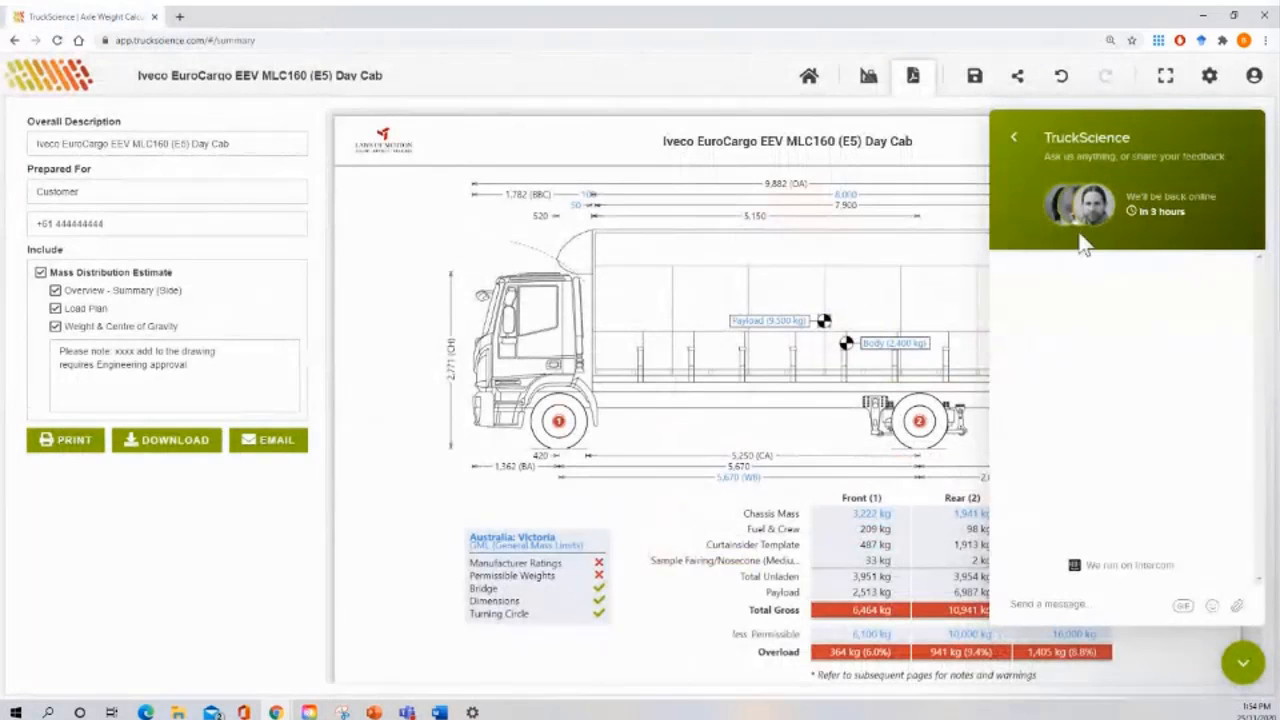
Step: Send support the message 'can someone help me??', then go back to the chat home
left_click(1074, 607)
type("can ")
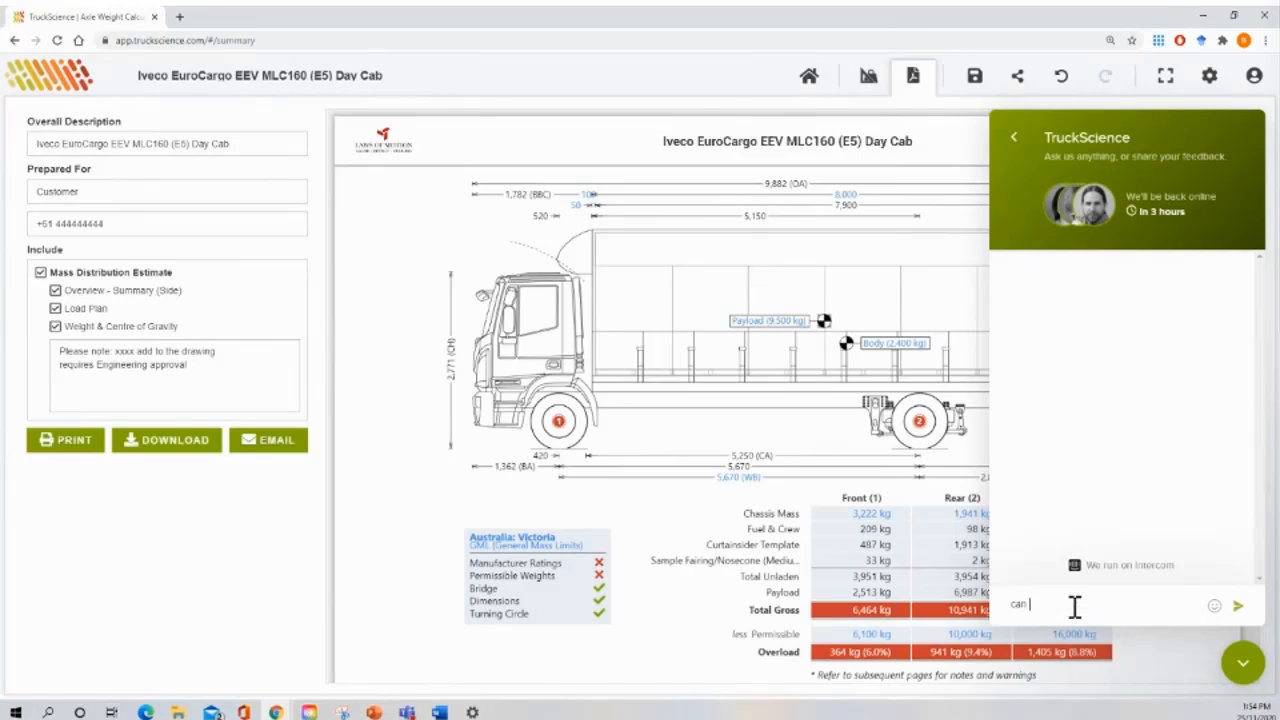
type("someone help me??")
key("Return")
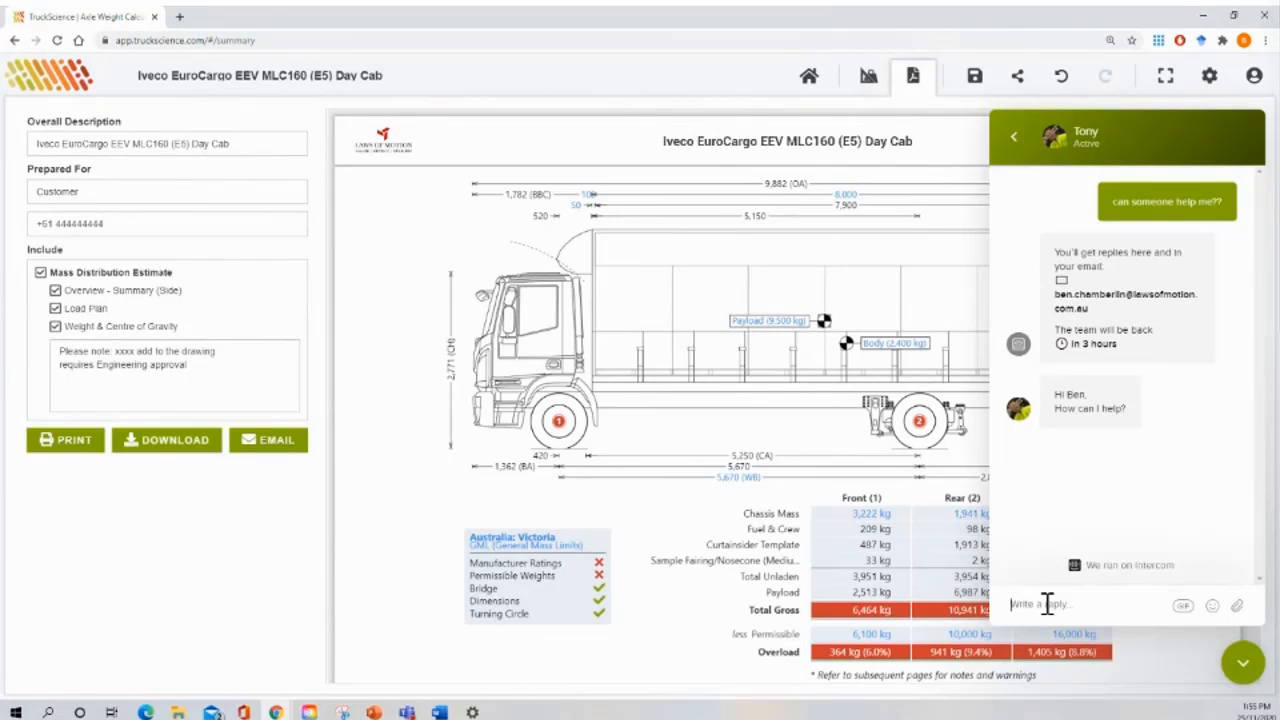
left_click(1014, 137)
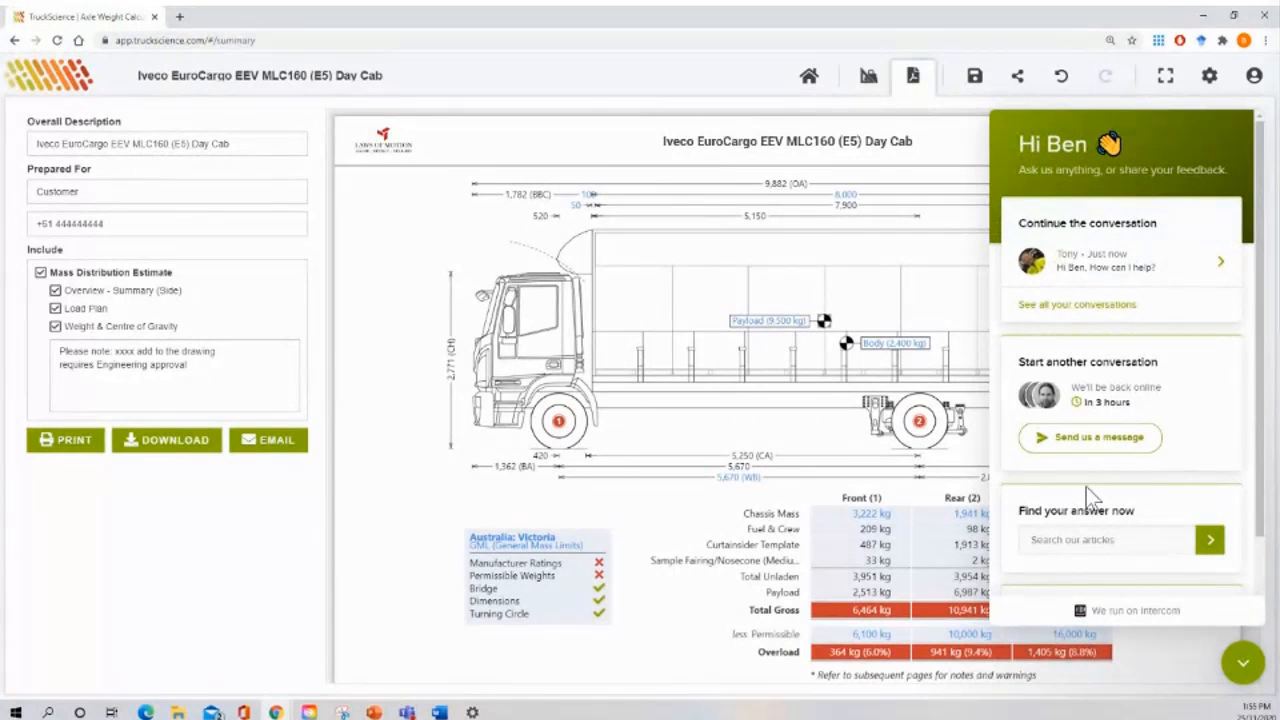
Step: Search the help articles for 'axle weight'
left_click(1207, 541)
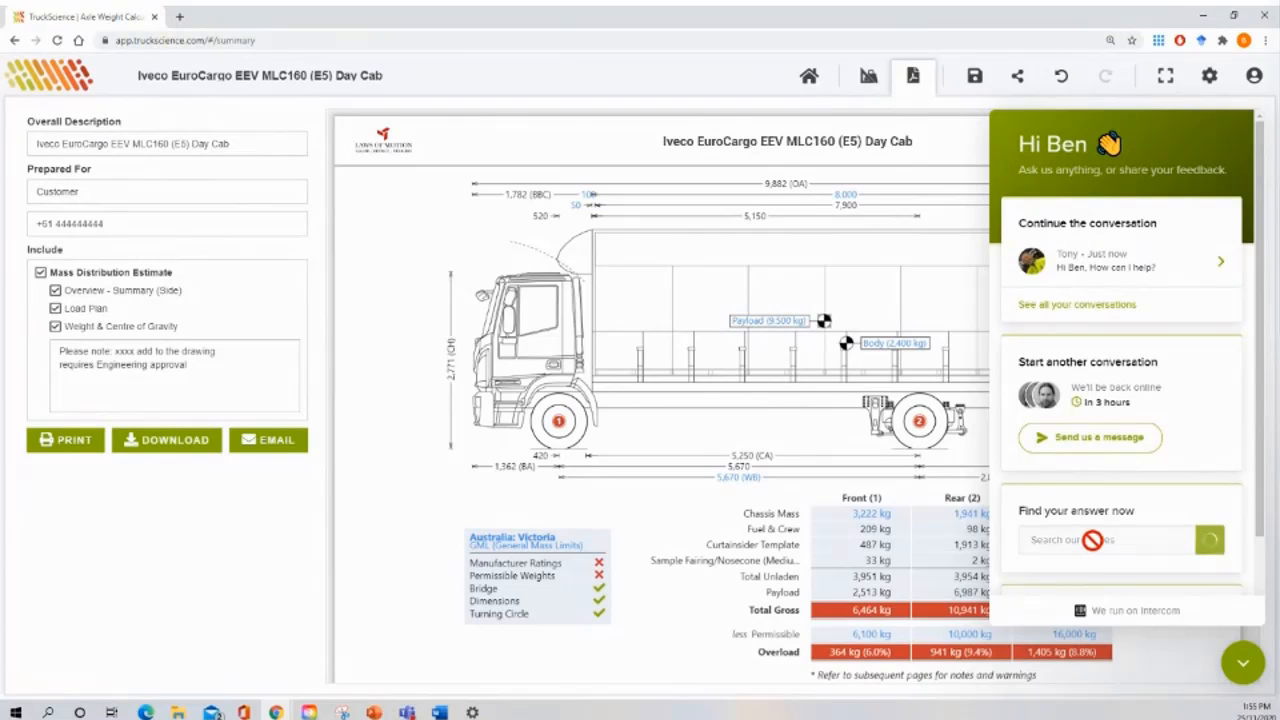
scroll(1095, 541, "down", 1)
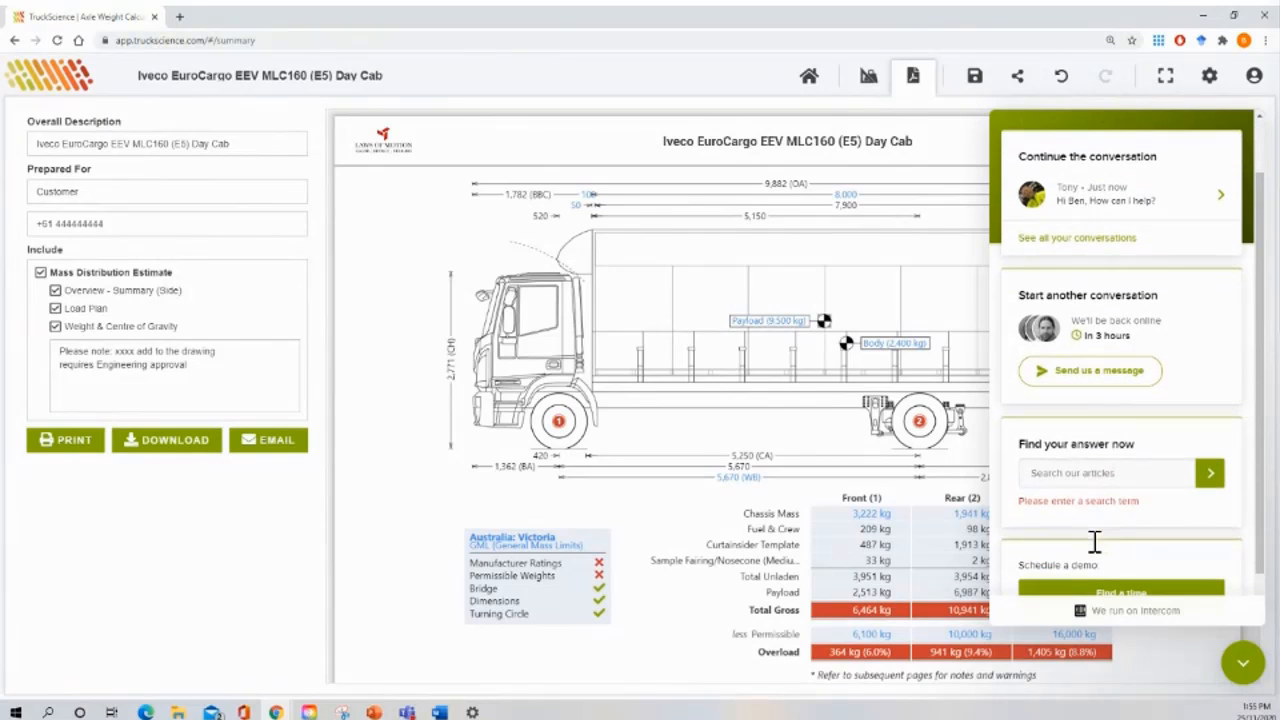
left_click(1072, 474)
type("axle weight")
left_click(1209, 475)
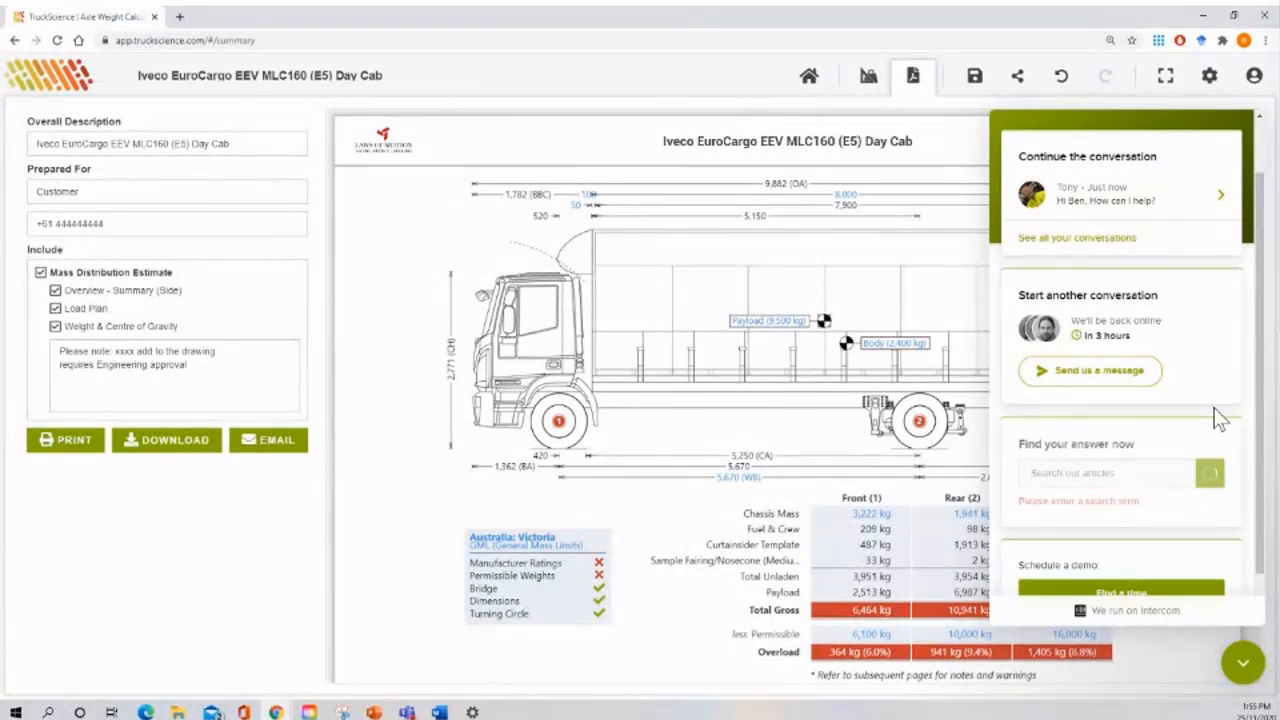
Step: Browse the axle weight search results, then close the support chat
scroll(1175, 540, "down", 3)
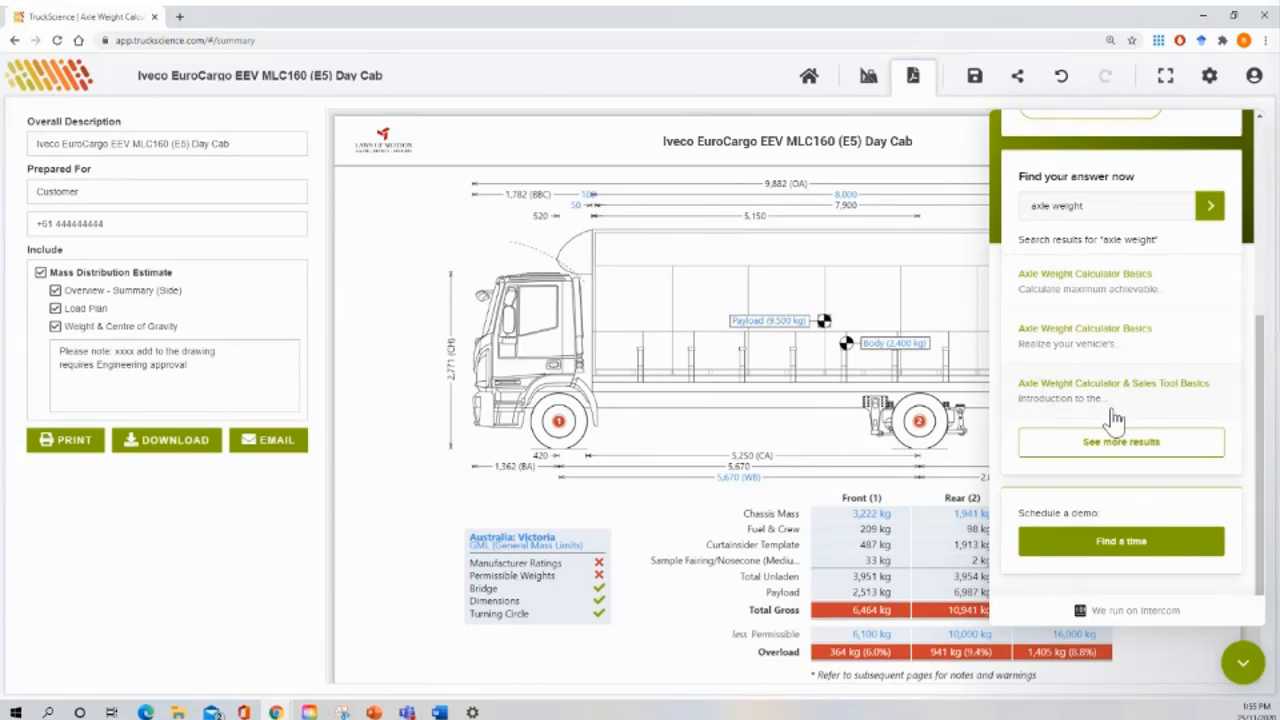
scroll(1115, 420, "up", 1)
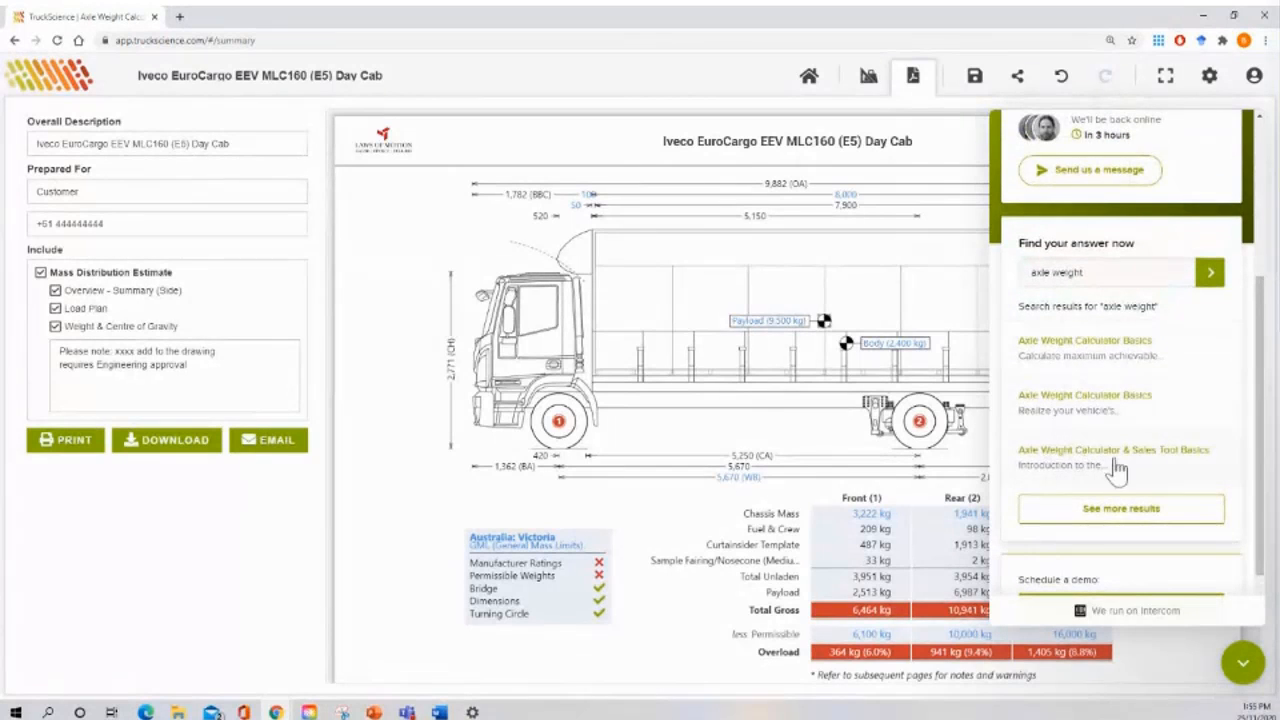
scroll(1152, 460, "down", 1)
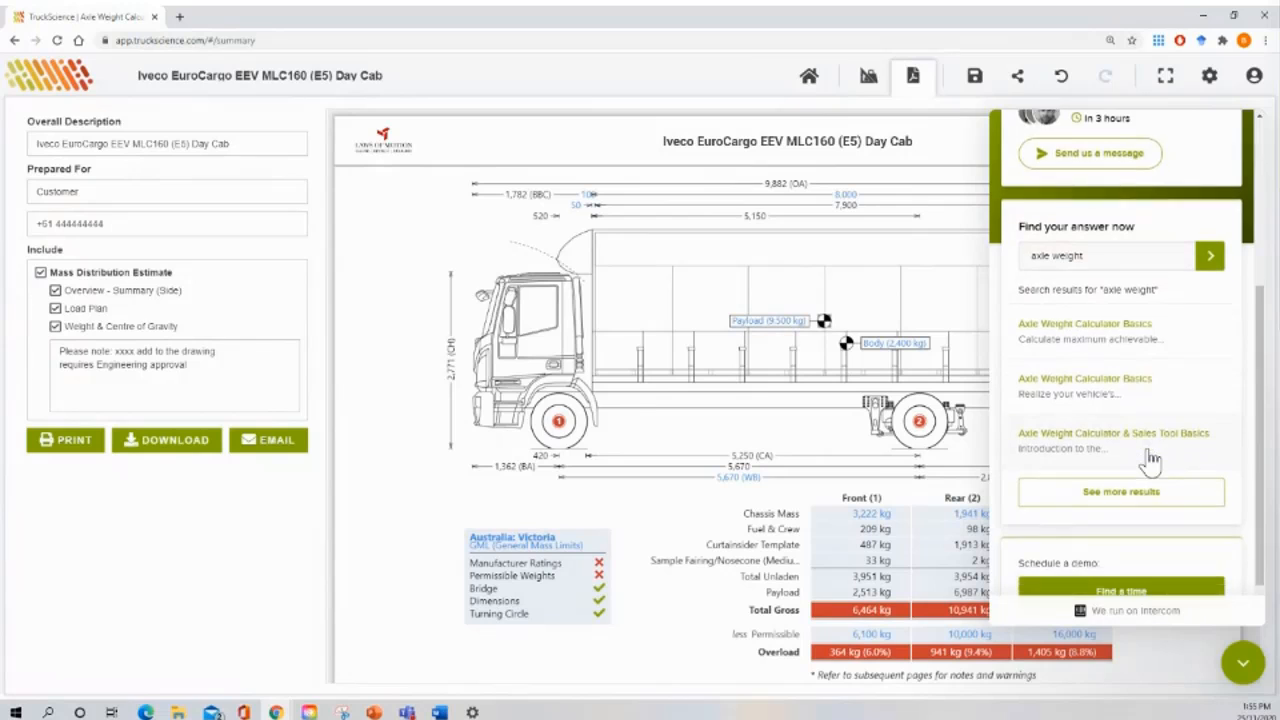
scroll(1152, 460, "up", 5)
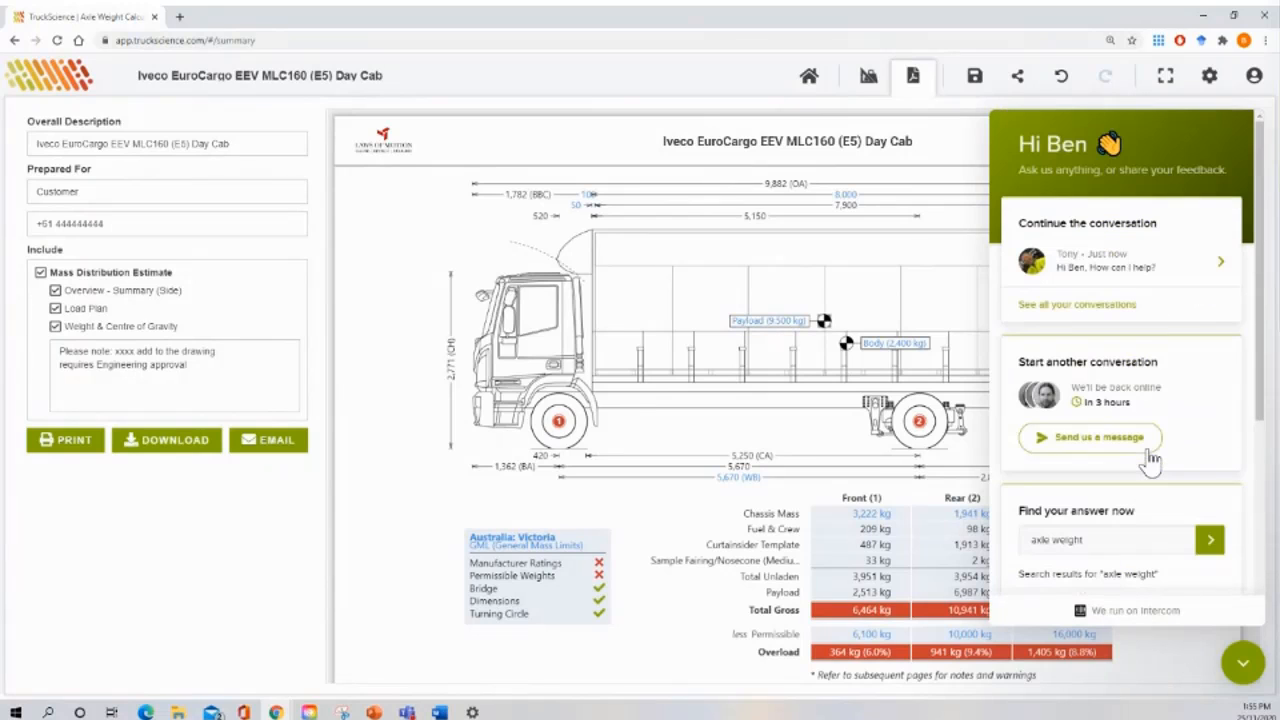
scroll(1198, 474, "down", 5)
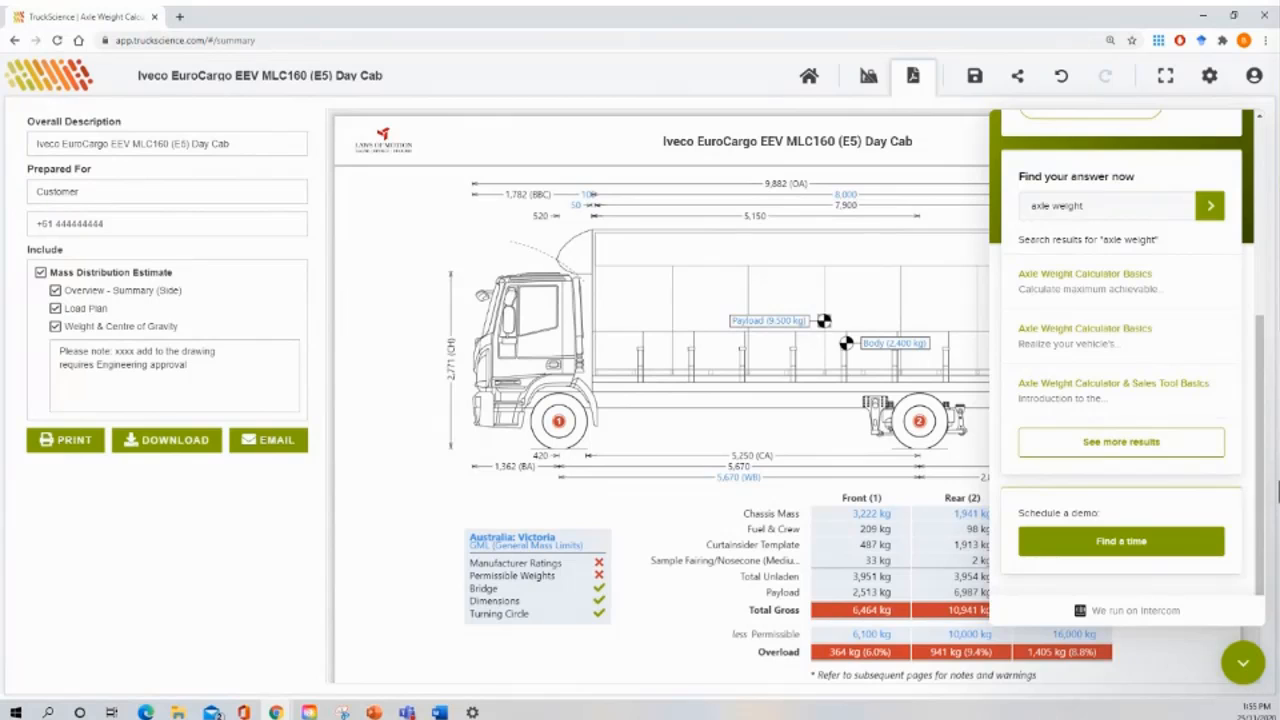
scroll(1006, 457, "up", 5)
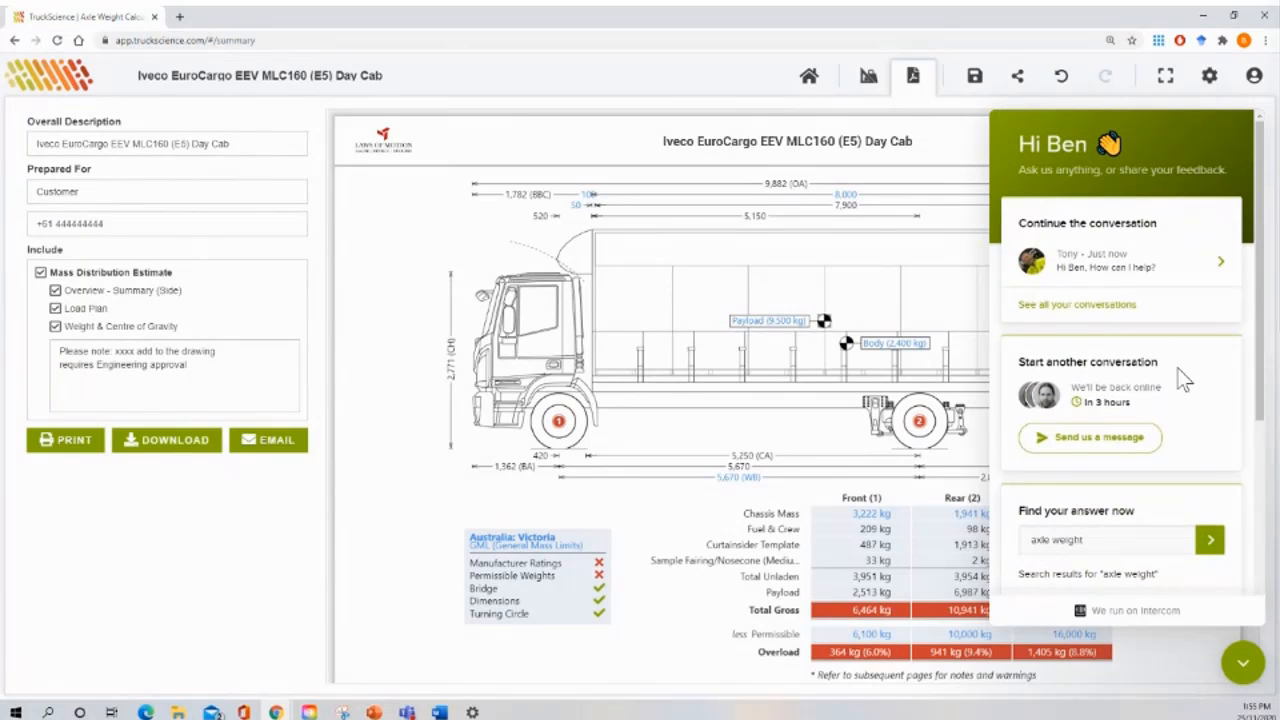
left_click(1246, 664)
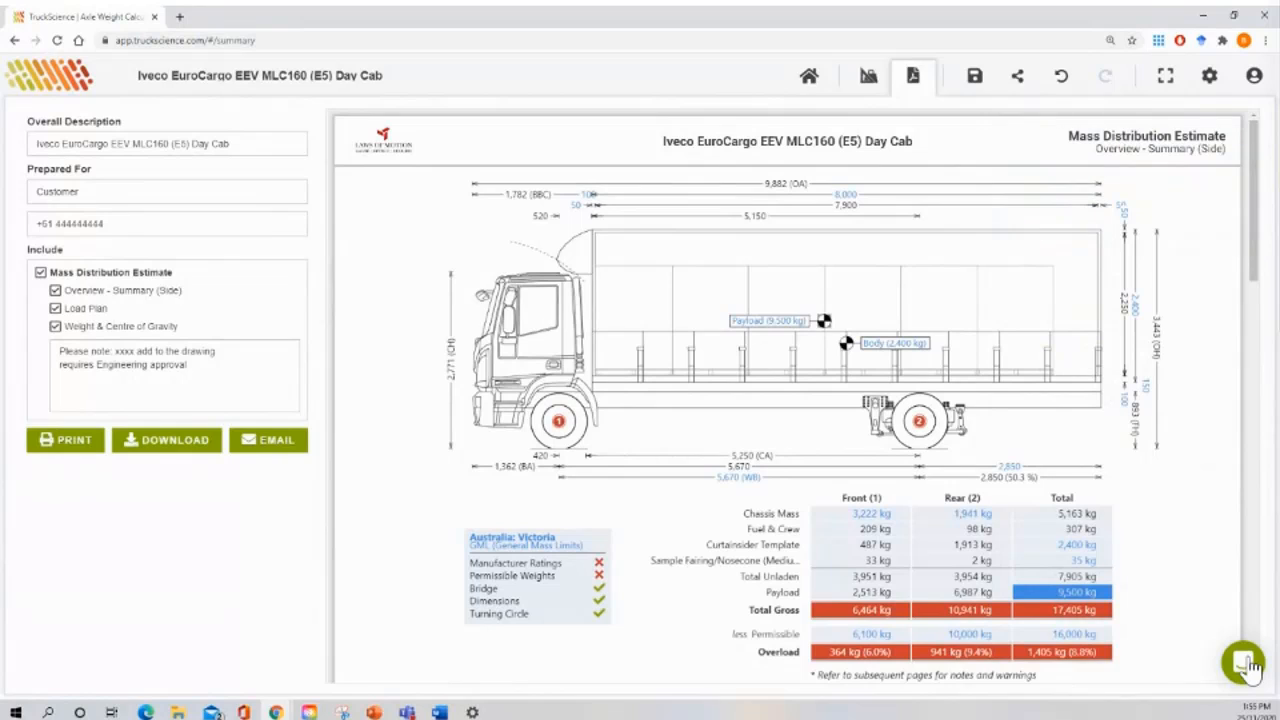